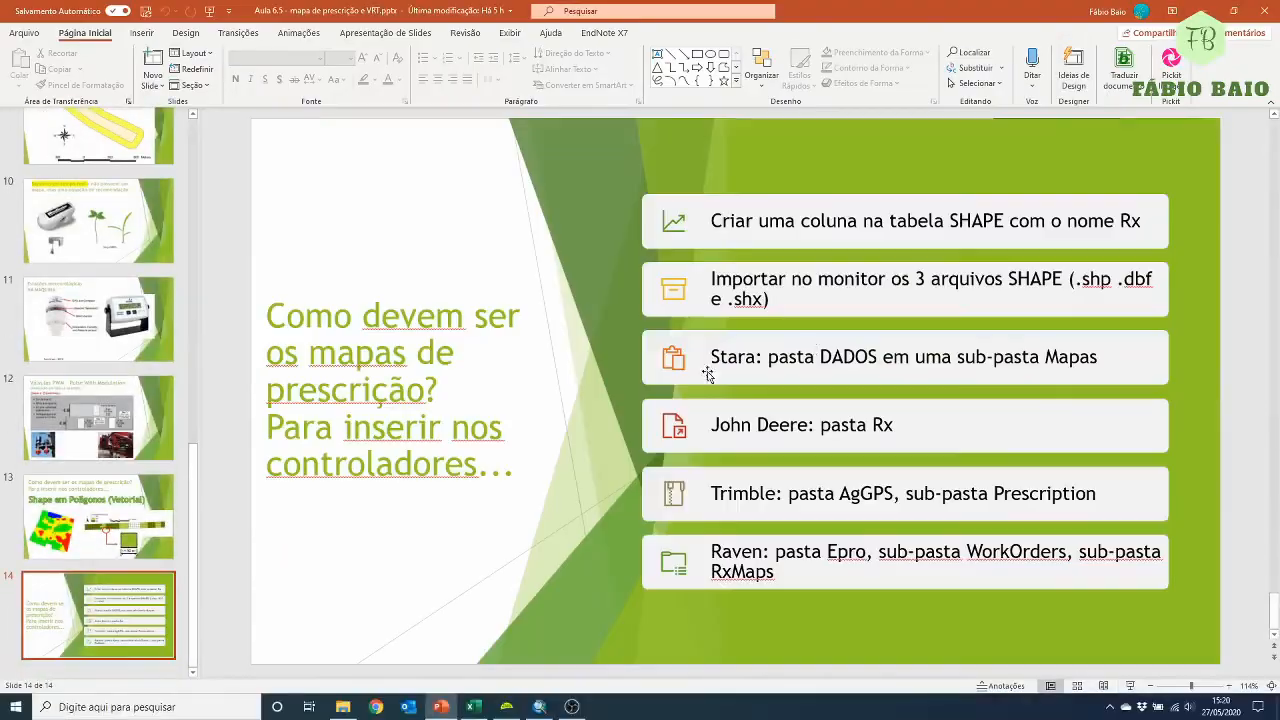
- Close the prescription map presentation and switch to the Coord_PTO_FERT point map in ArcMap
{"action": "left_click", "coordinate": [1265, 10]}
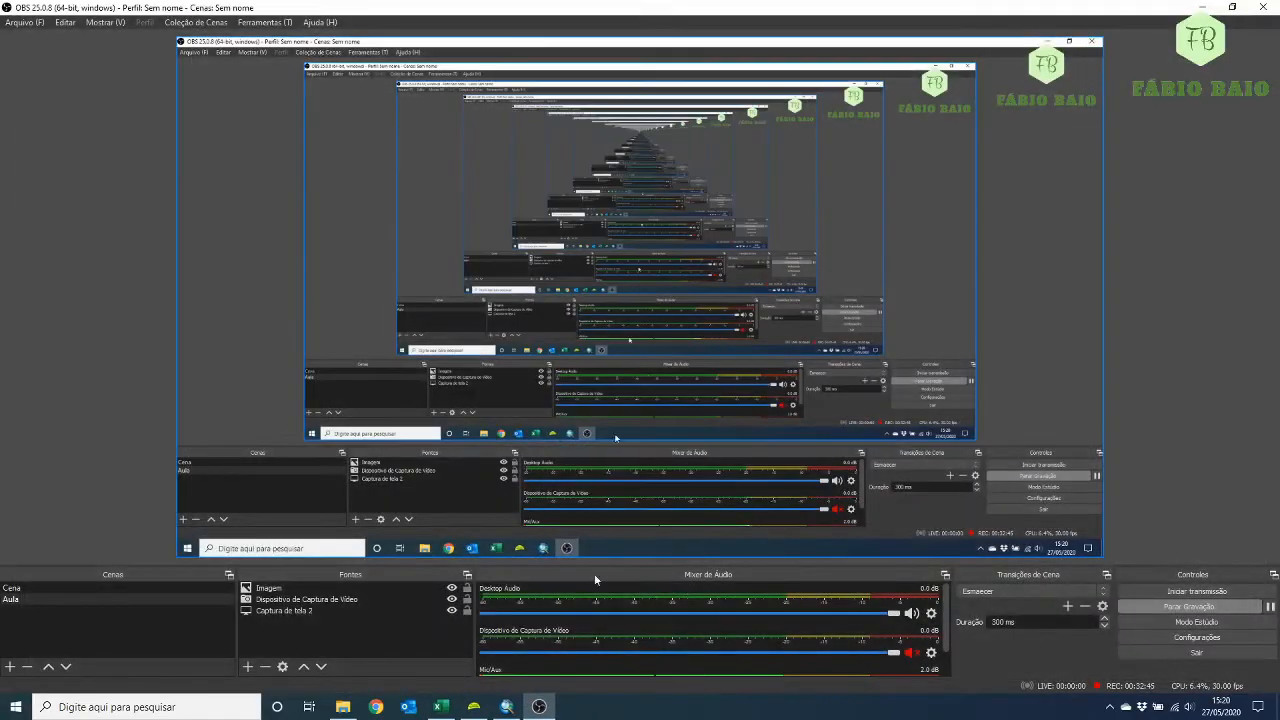
{"action": "left_click", "coordinate": [506, 706]}
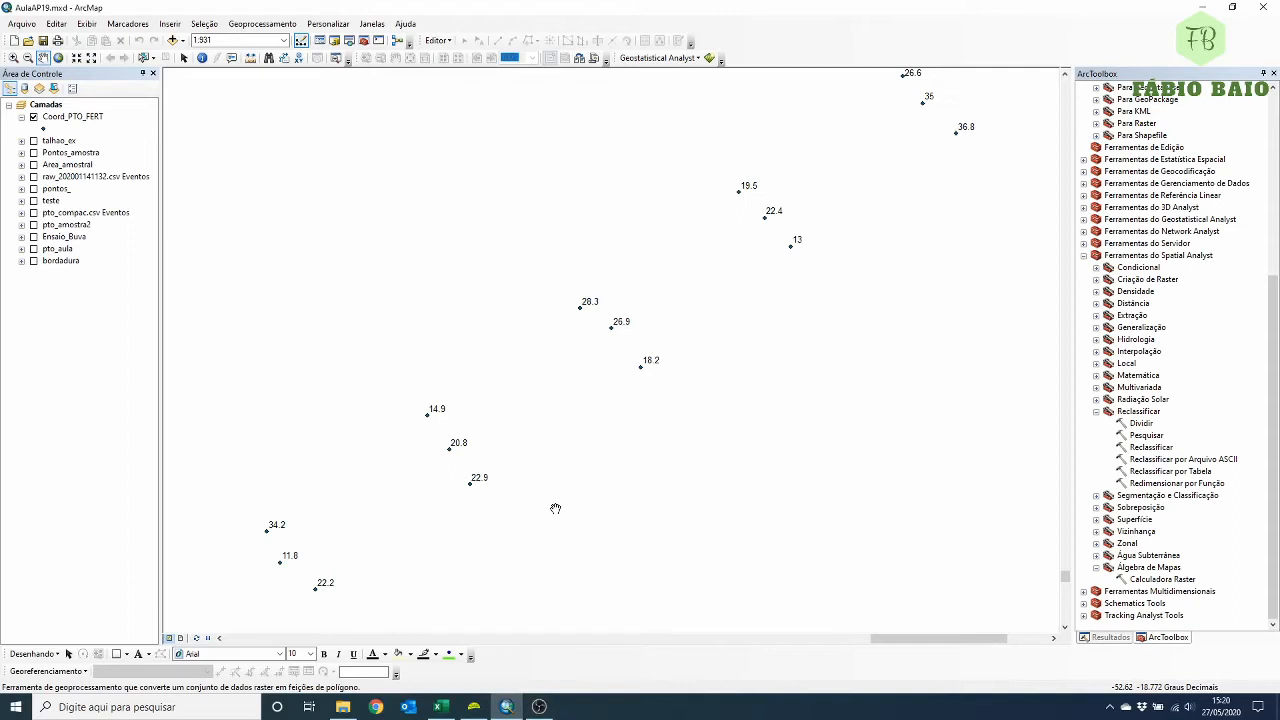
{"action": "left_click_drag", "start_coordinate": [593, 476], "coordinate": [584, 502]}
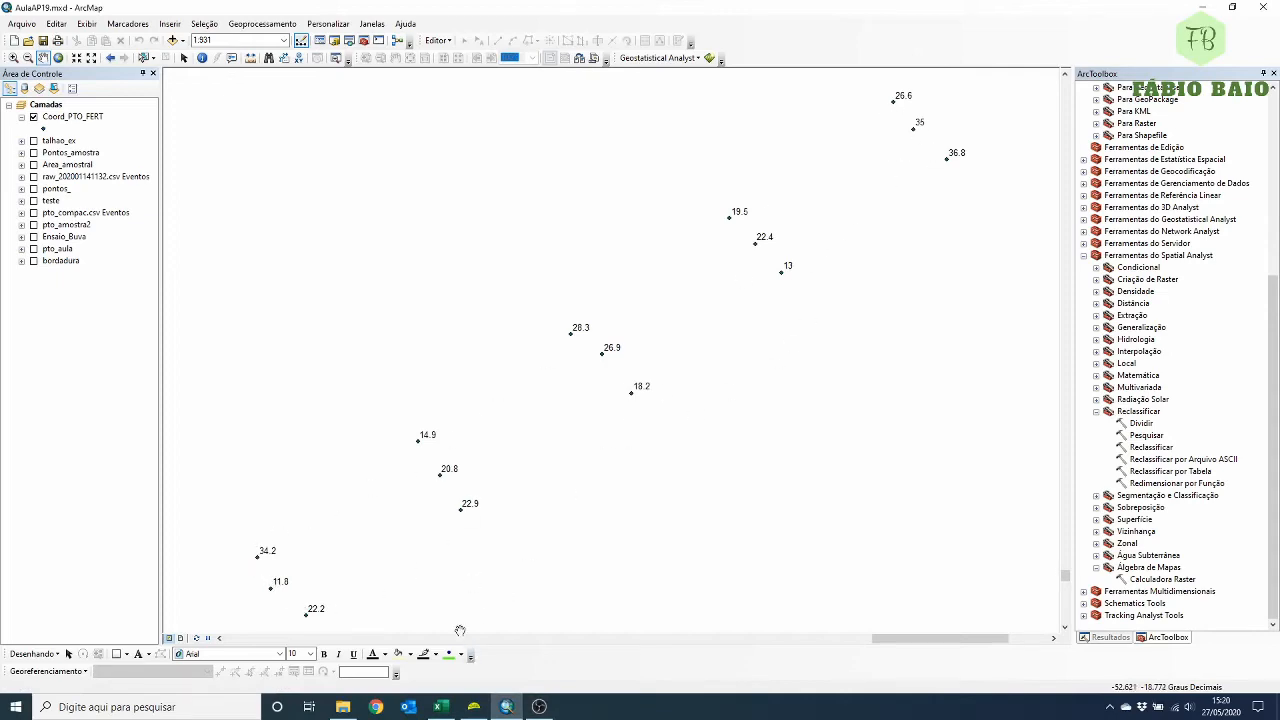
- Examine the soil data and lime requirement formula in Excel, including empty range E1:E16, alongside the sampling points in ArcMap
{"action": "left_click", "coordinate": [441, 707]}
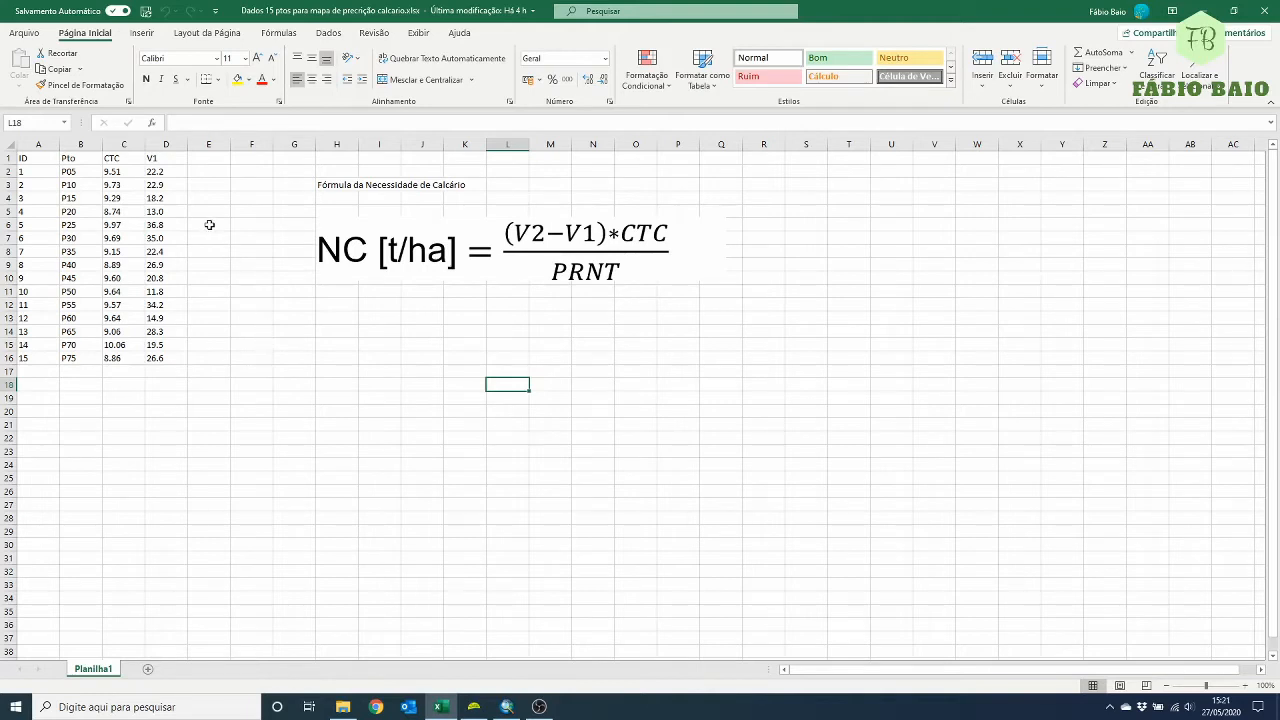
{"action": "left_click", "coordinate": [210, 156]}
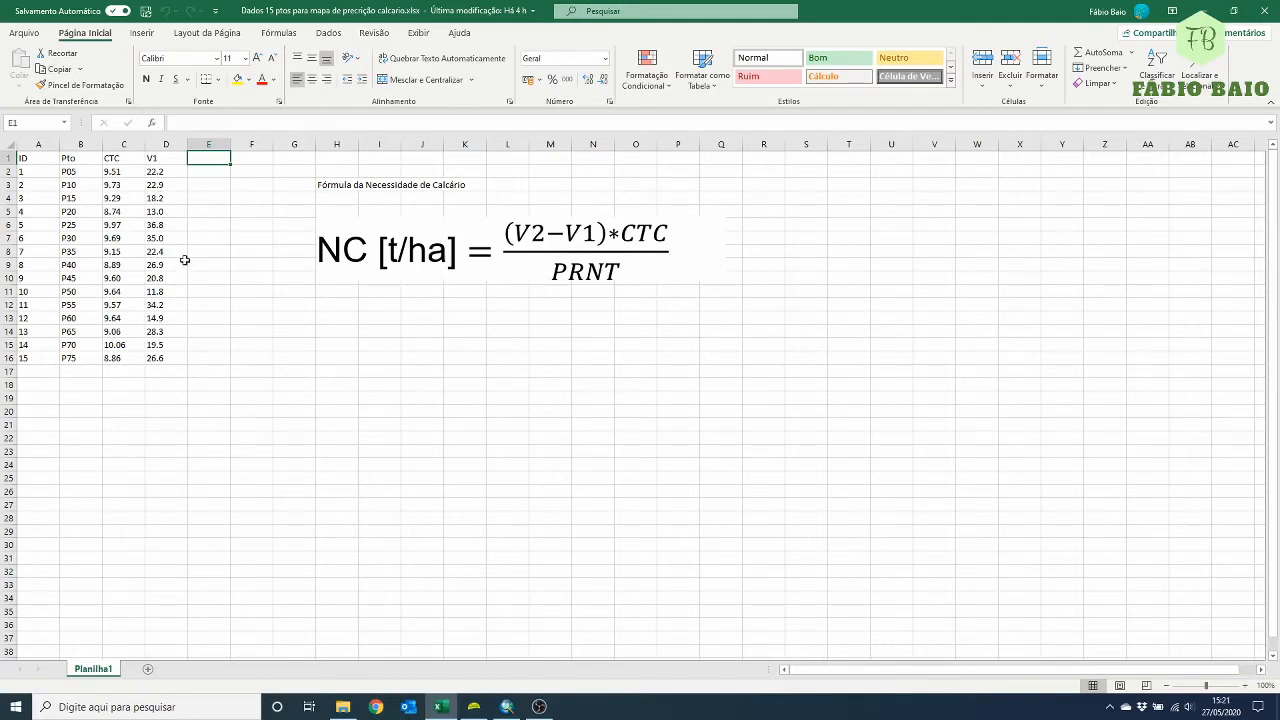
{"action": "left_click_drag", "start_coordinate": [203, 160], "coordinate": [197, 358]}
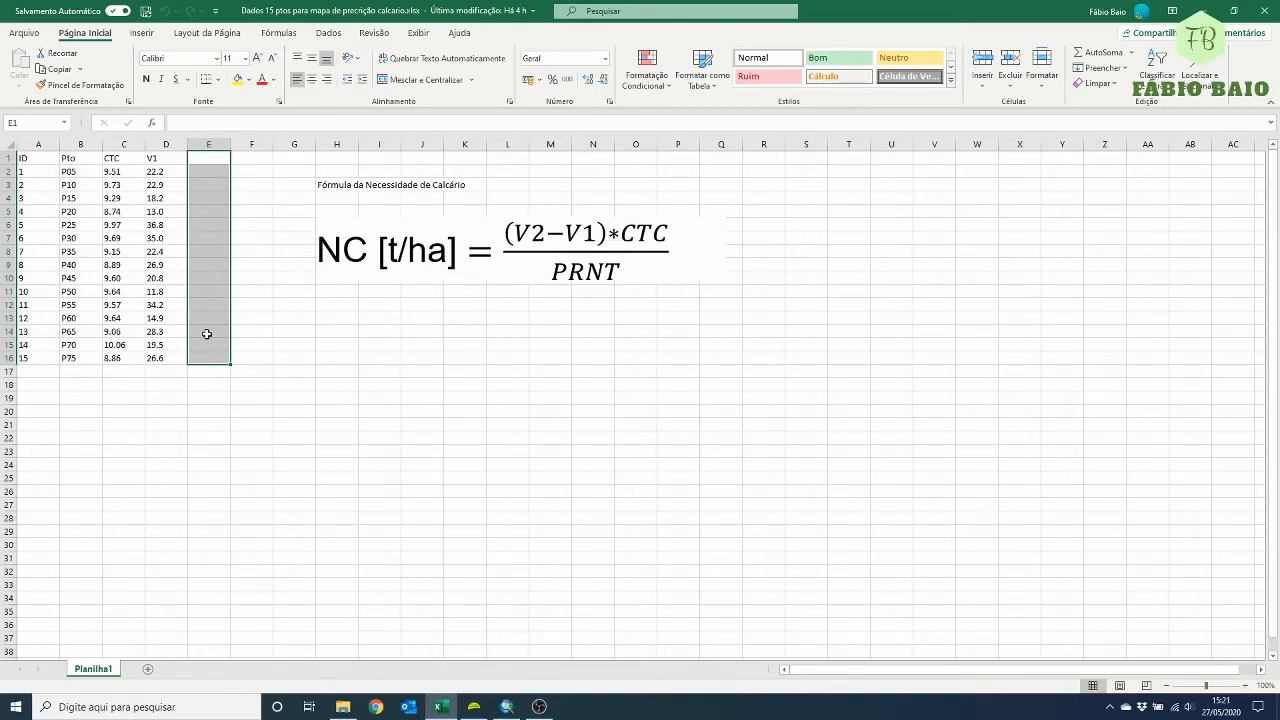
{"action": "left_click_drag", "start_coordinate": [210, 158], "coordinate": [214, 352]}
{"action": "left_click", "coordinate": [507, 706]}
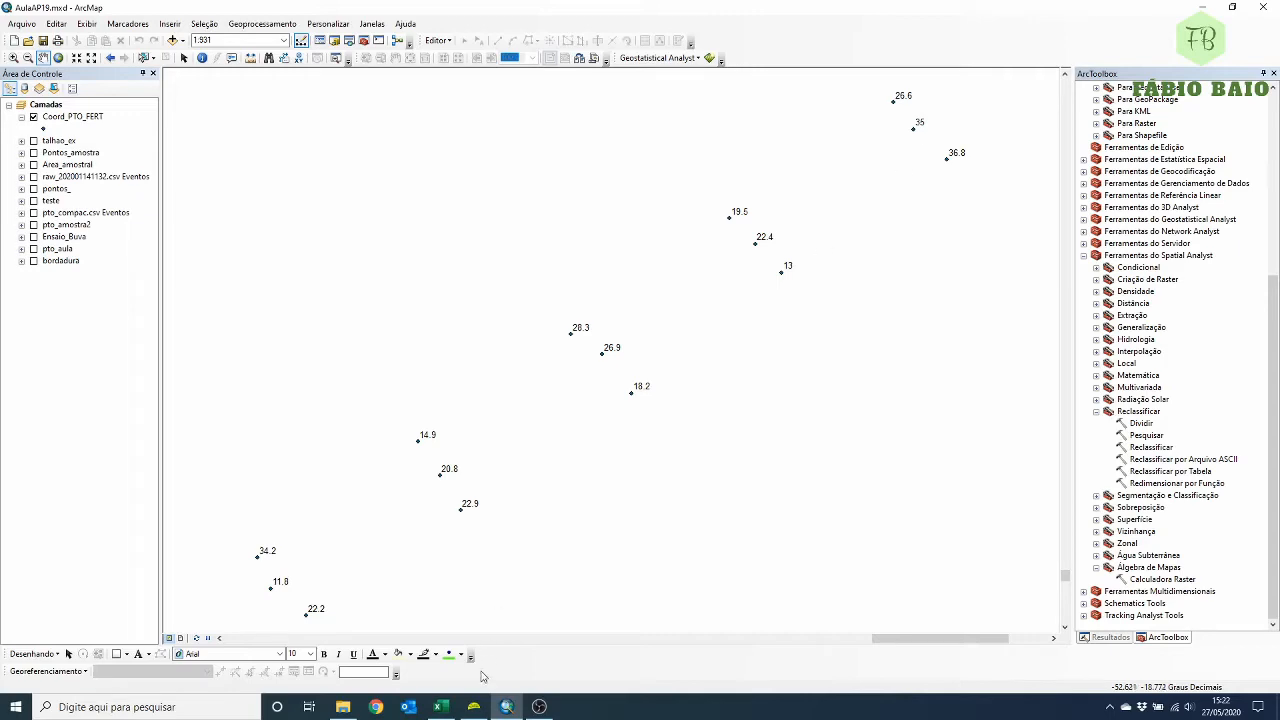
{"action": "left_click", "coordinate": [438, 707]}
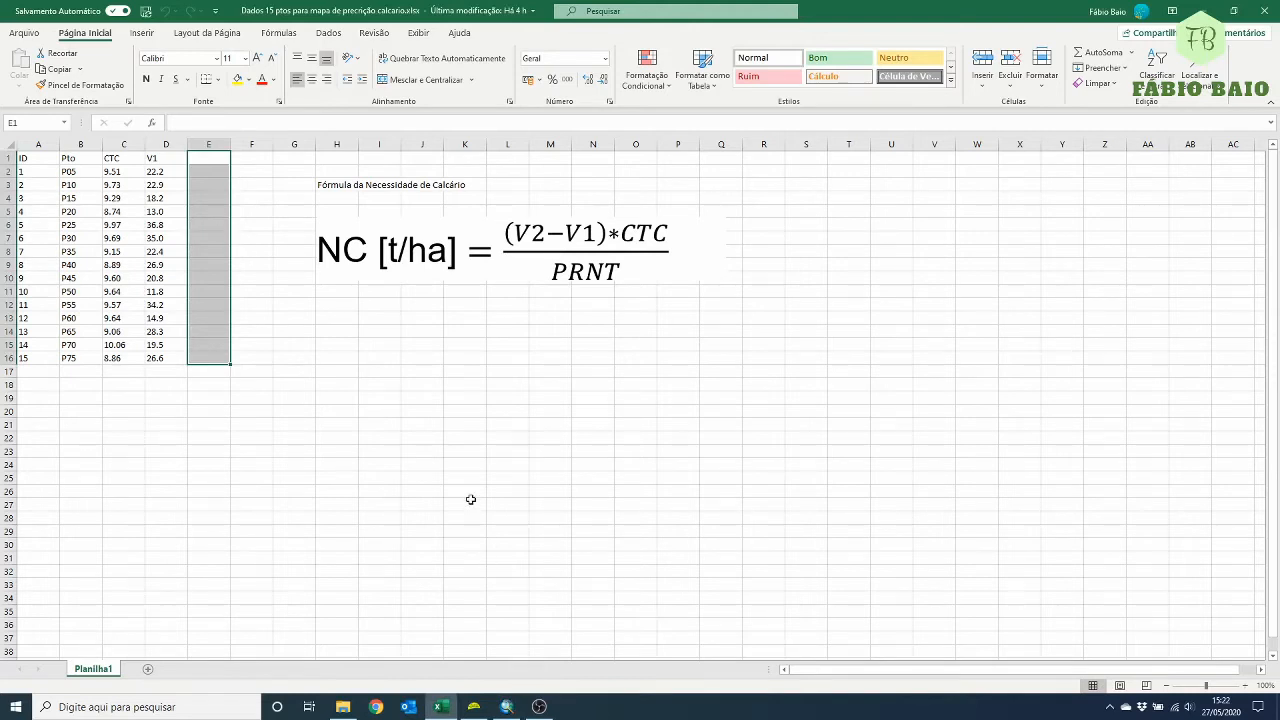
{"action": "left_click", "coordinate": [507, 707]}
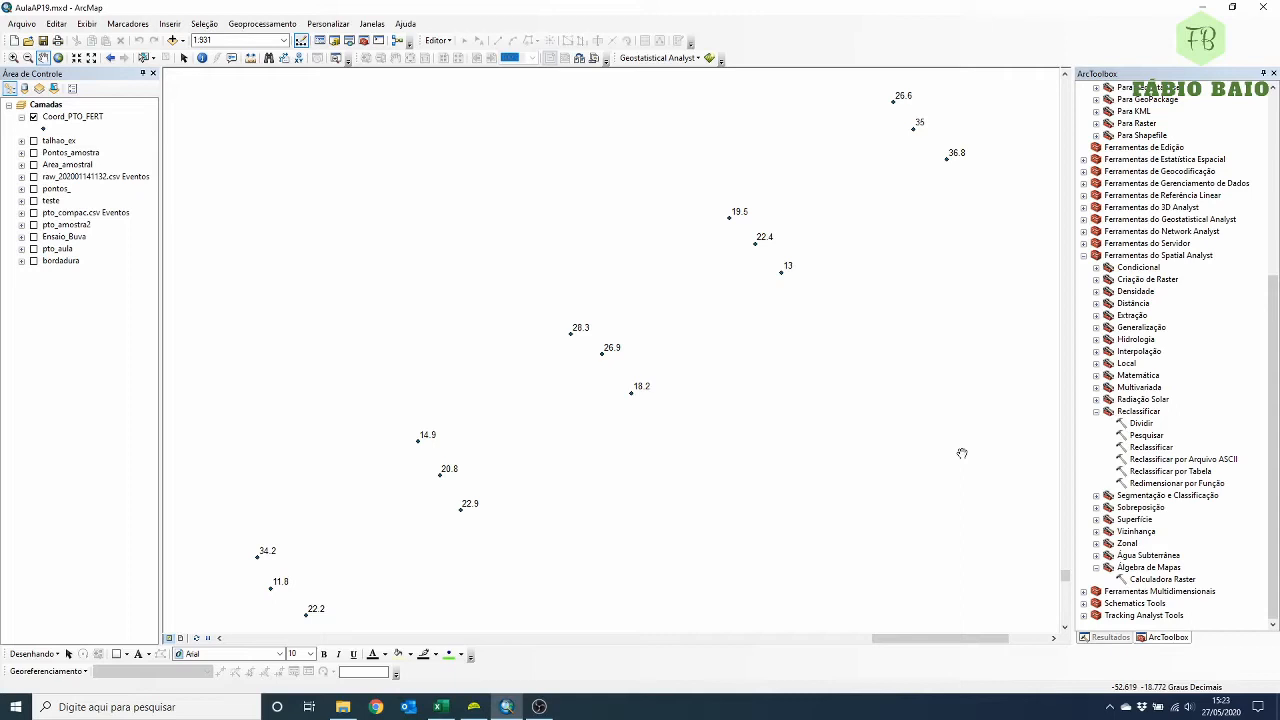
{"action": "left_click", "coordinate": [1140, 568]}
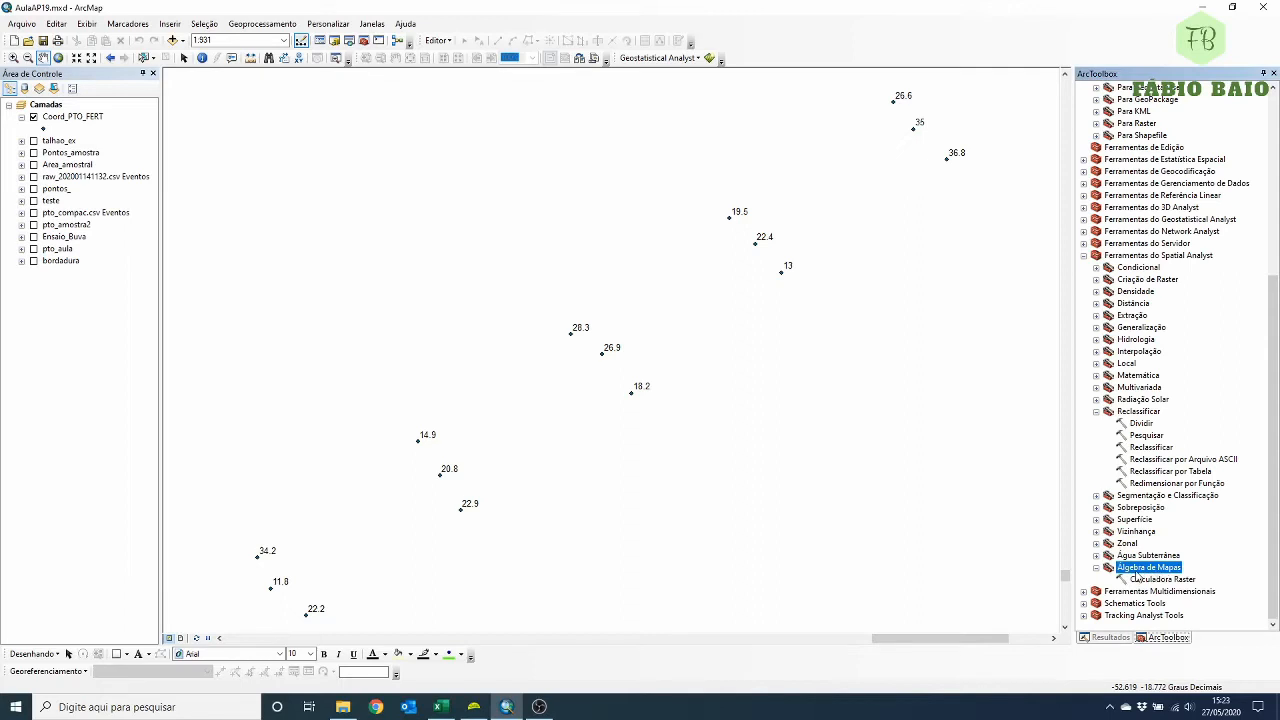
{"action": "double_click", "coordinate": [1145, 579]}
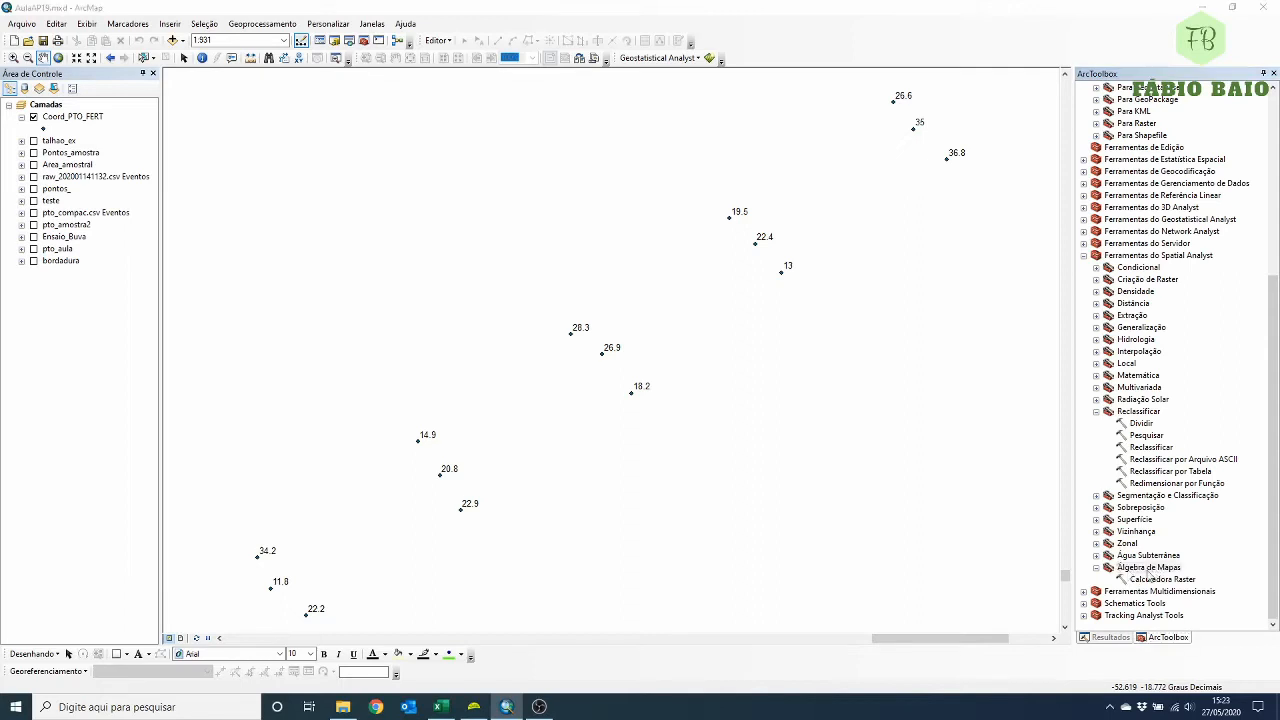
{"action": "left_click", "coordinate": [1149, 572]}
{"action": "left_click_drag", "start_coordinate": [406, 180], "coordinate": [509, 265]}
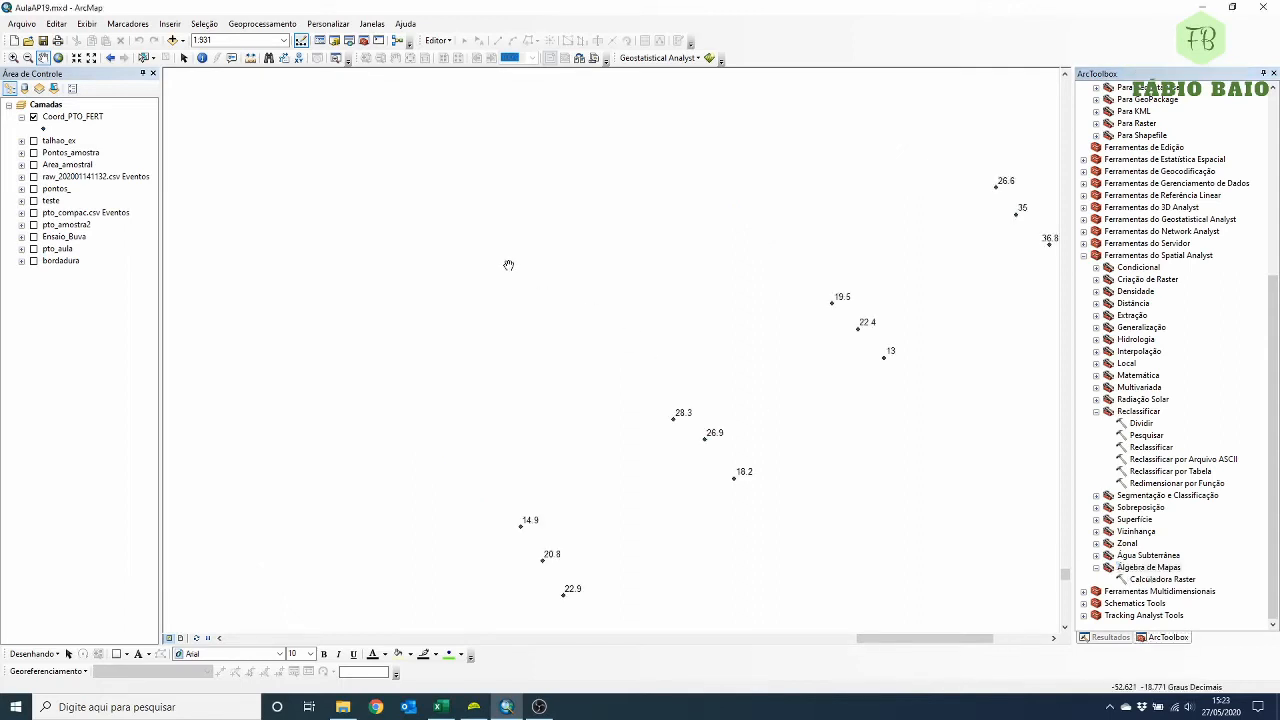
{"action": "left_click_drag", "start_coordinate": [606, 346], "coordinate": [487, 272]}
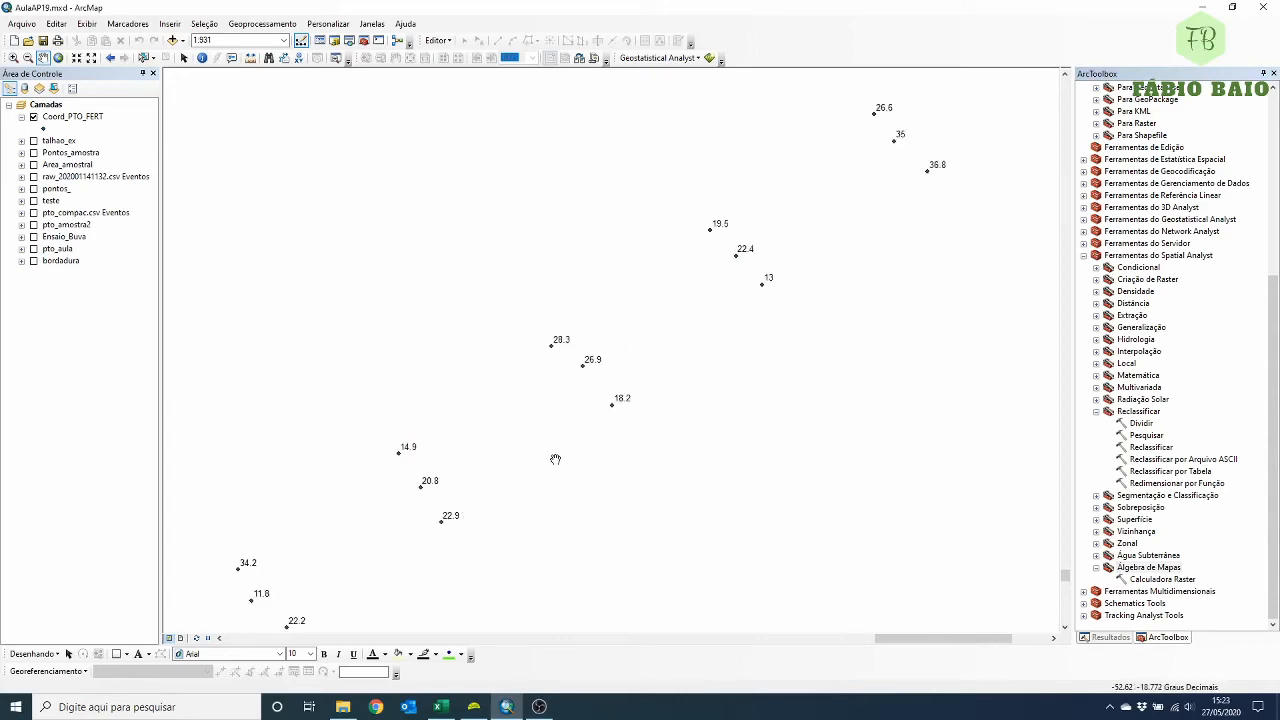
{"action": "left_click_drag", "start_coordinate": [555, 459], "coordinate": [603, 440]}
- Switch to the Excel soil data sheet and enter the heading Rx in cell E1
{"action": "left_click", "coordinate": [438, 706]}
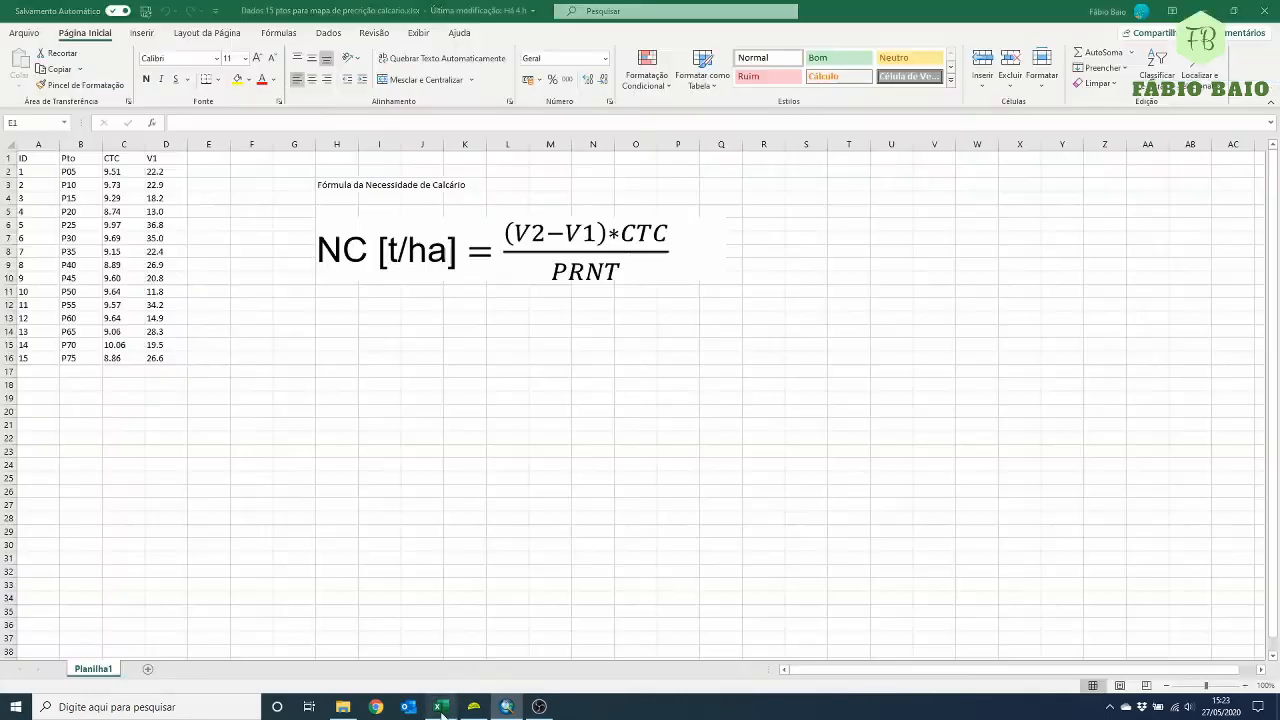
{"action": "left_click", "coordinate": [216, 170]}
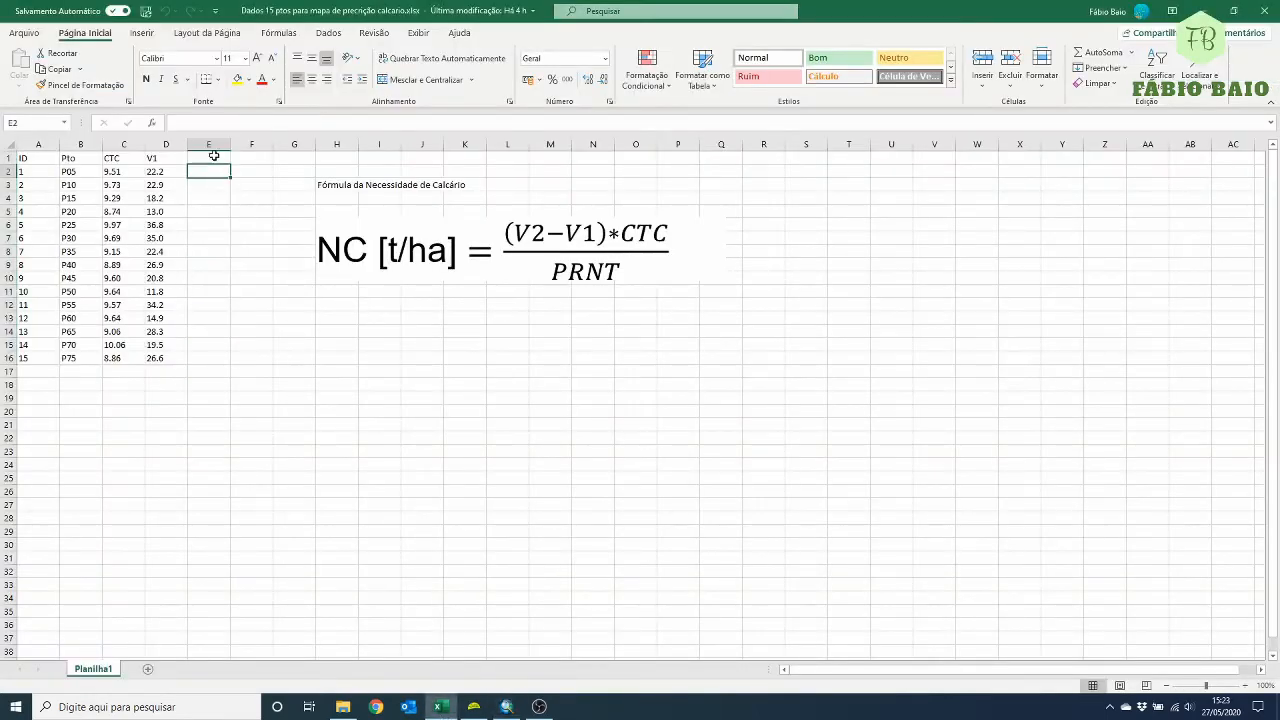
{"action": "left_click", "coordinate": [214, 157]}
{"action": "type", "text": "Rx"}
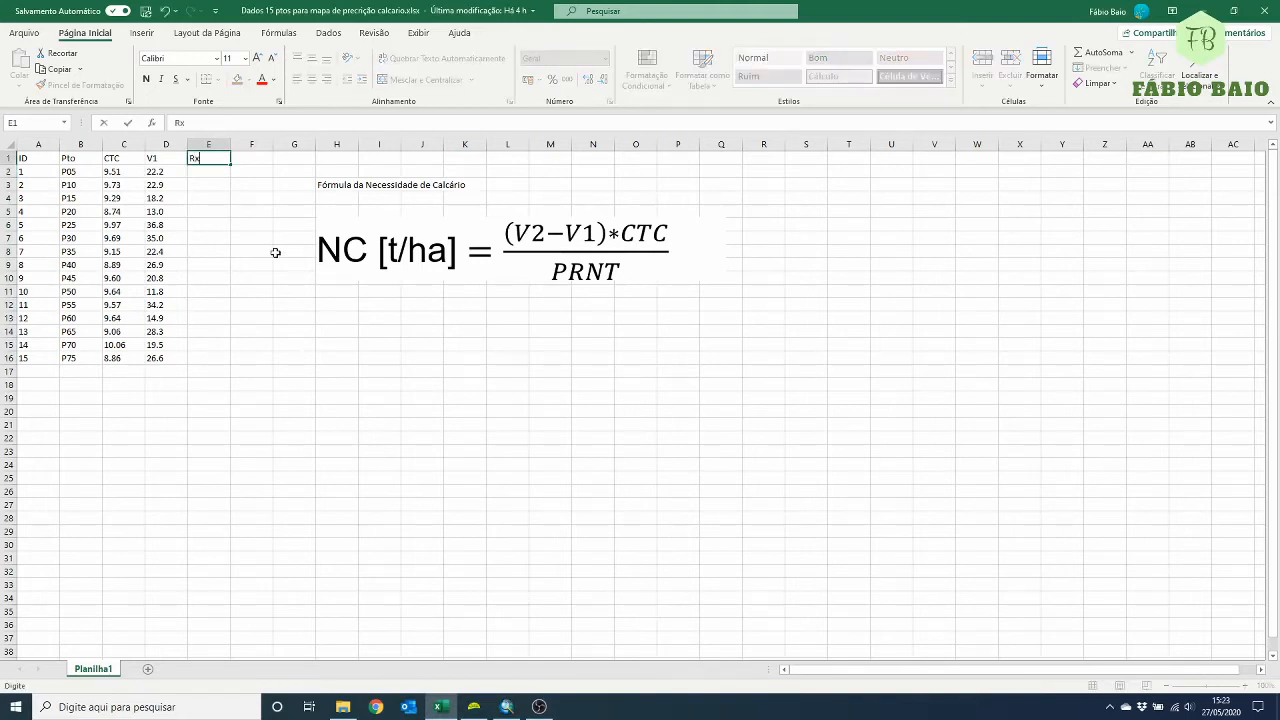
{"action": "key", "text": "Return"}
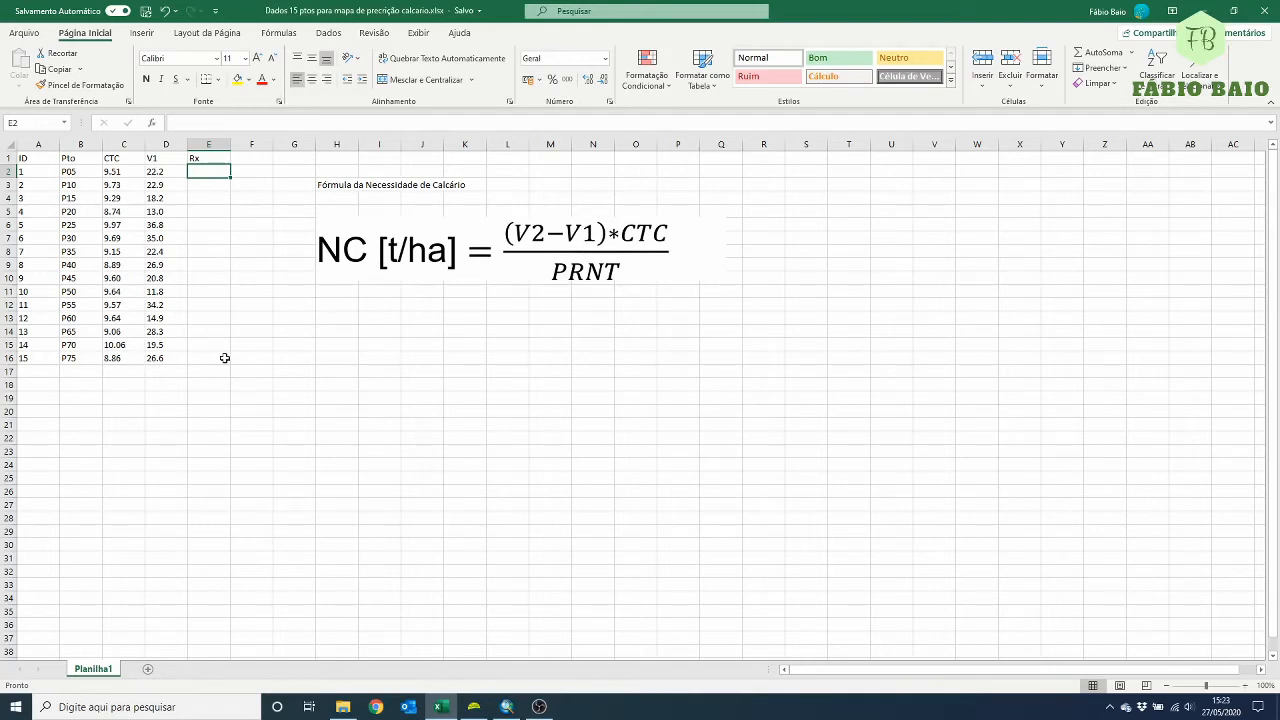
- Calculate Rx in E2:E16 with the formula =(((55-D2)*C2))/75 and format the values as numbers with two decimals
{"action": "type", "text": "="}
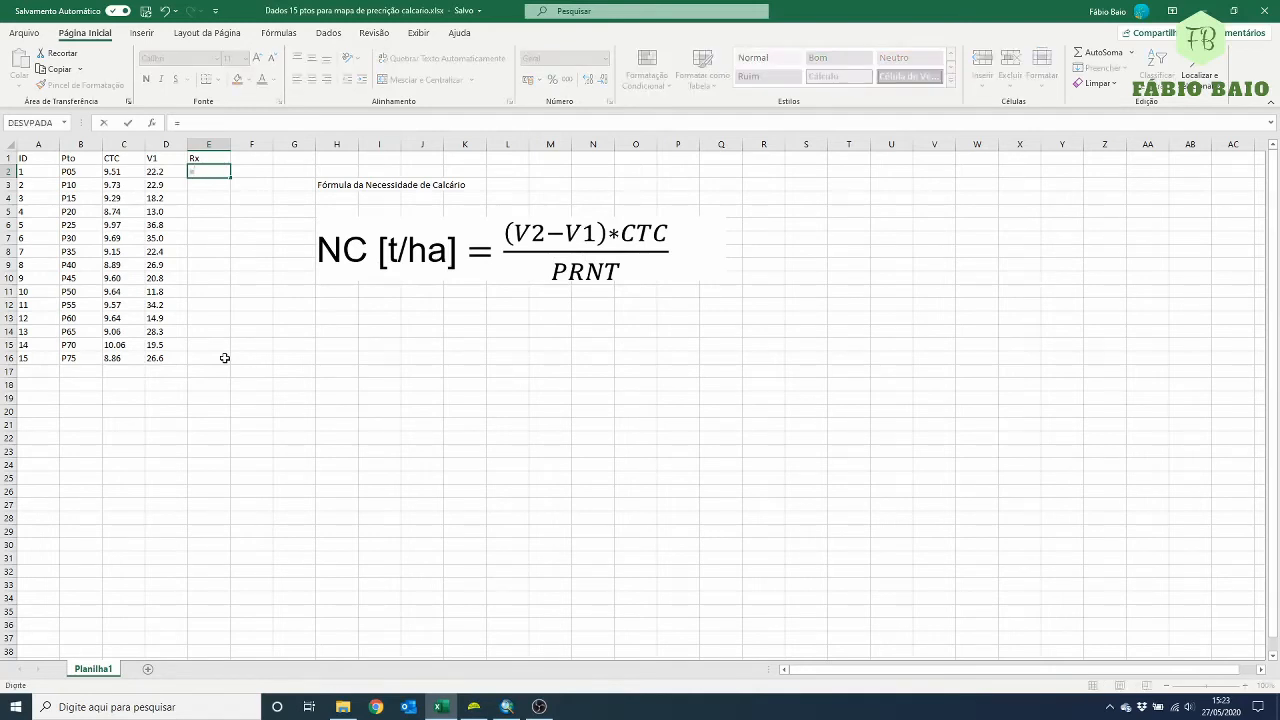
{"action": "type", "text": "(("}
{"action": "type", "text": "55-"}
{"action": "left_click", "coordinate": [170, 171]}
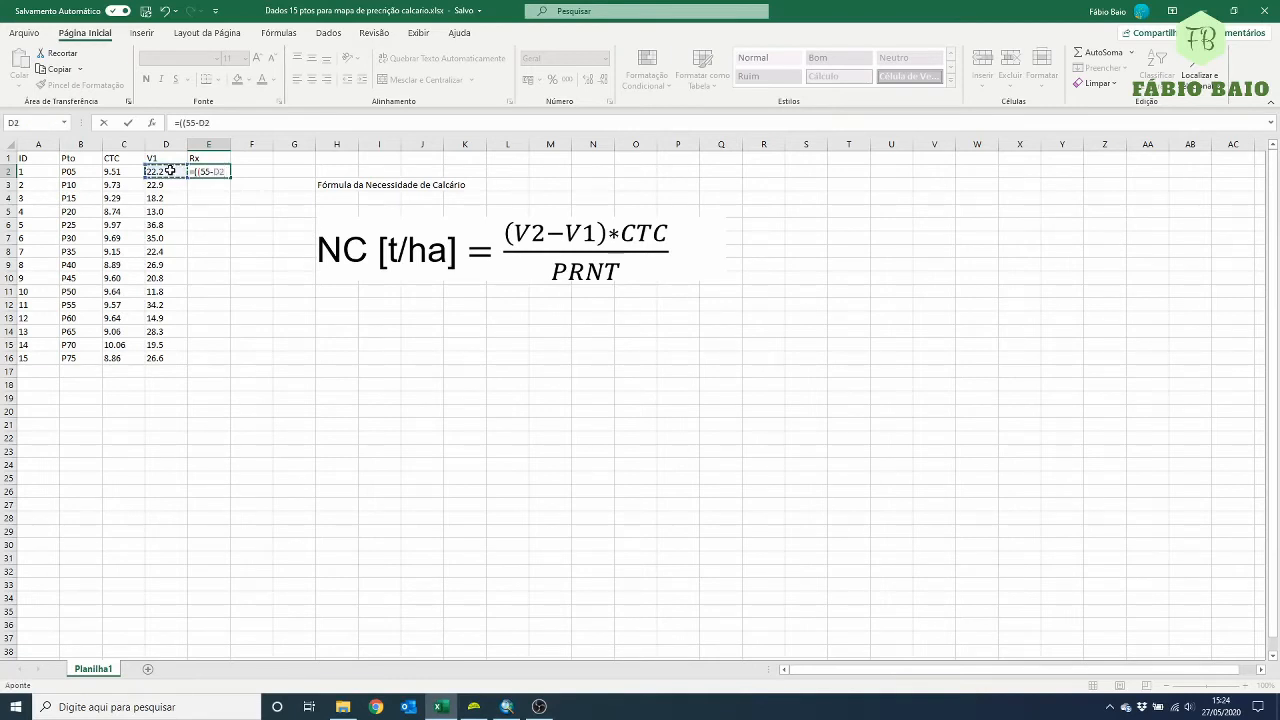
{"action": "type", "text": ")*"}
{"action": "left_click", "coordinate": [112, 172]}
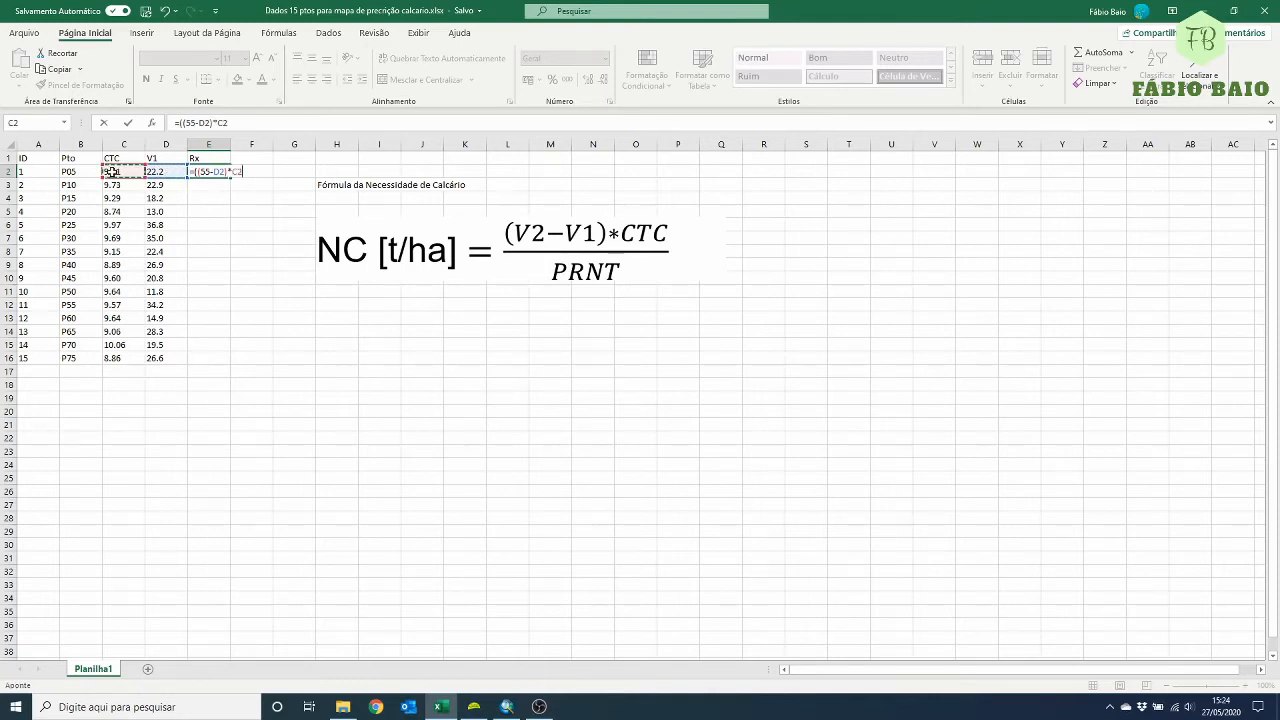
{"action": "type", "text": ")/75"}
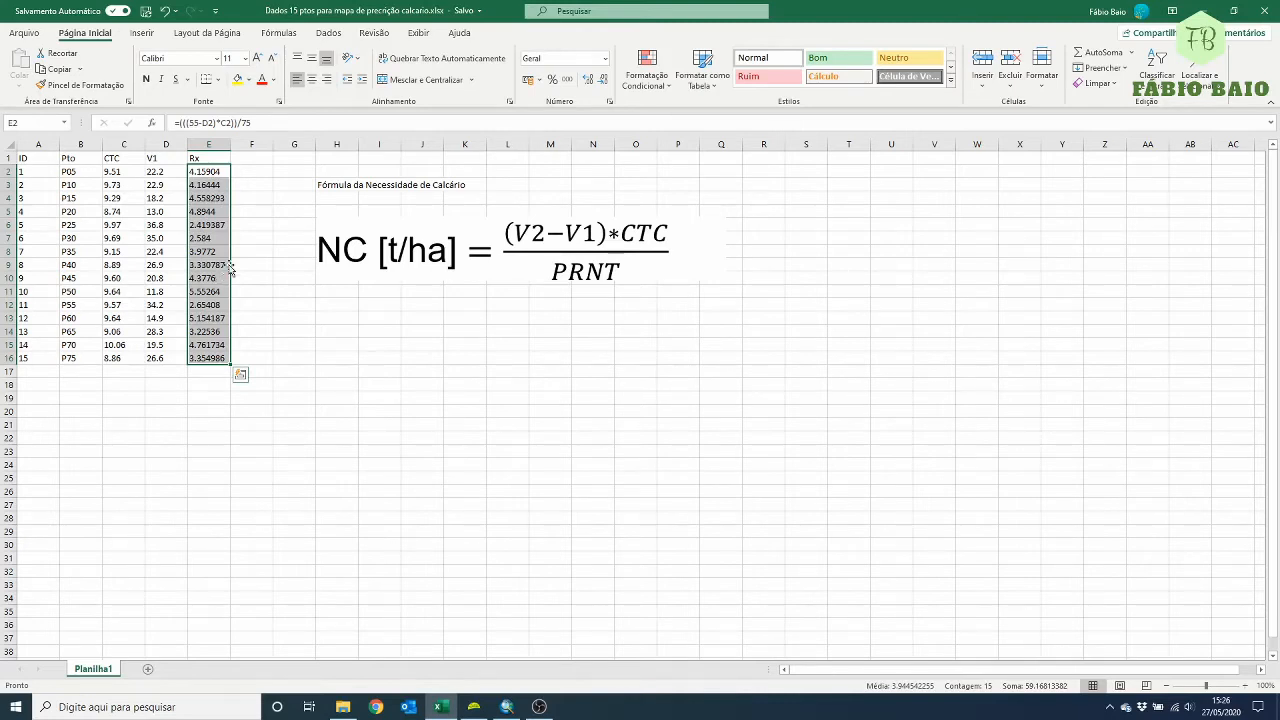
{"action": "key", "text": "ctrl+shift+1"}
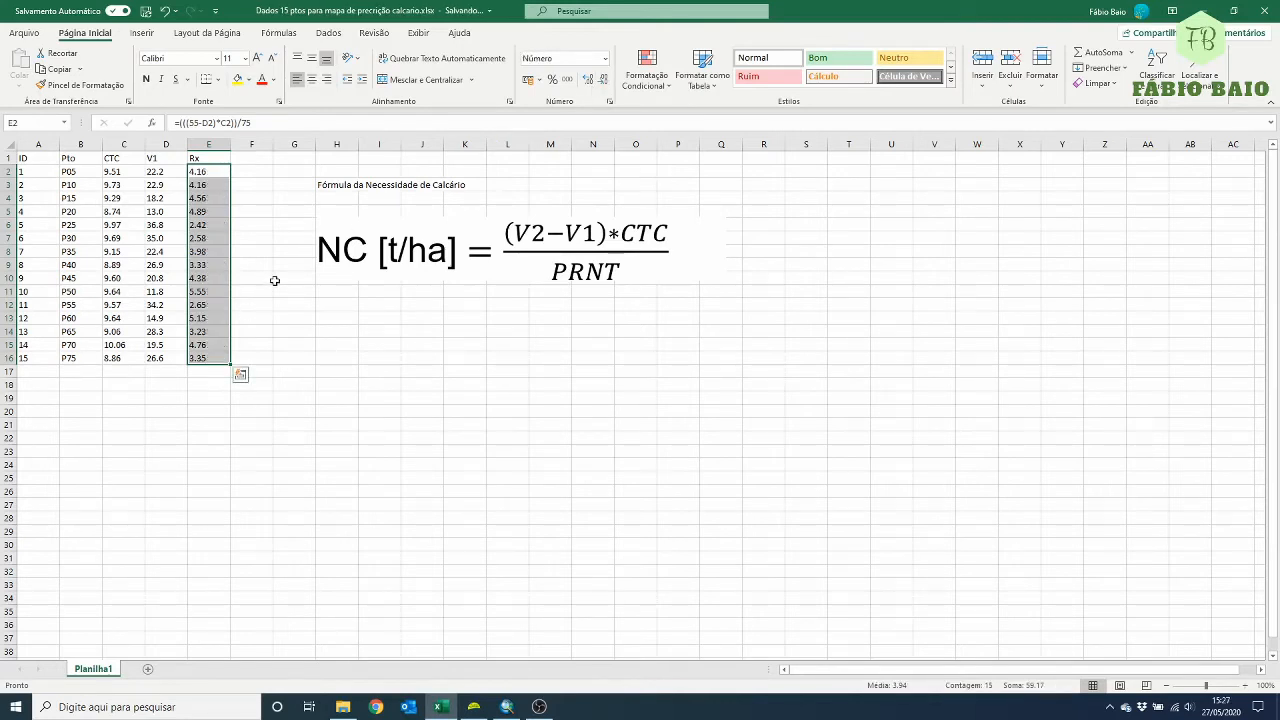
{"action": "left_click", "coordinate": [255, 357]}
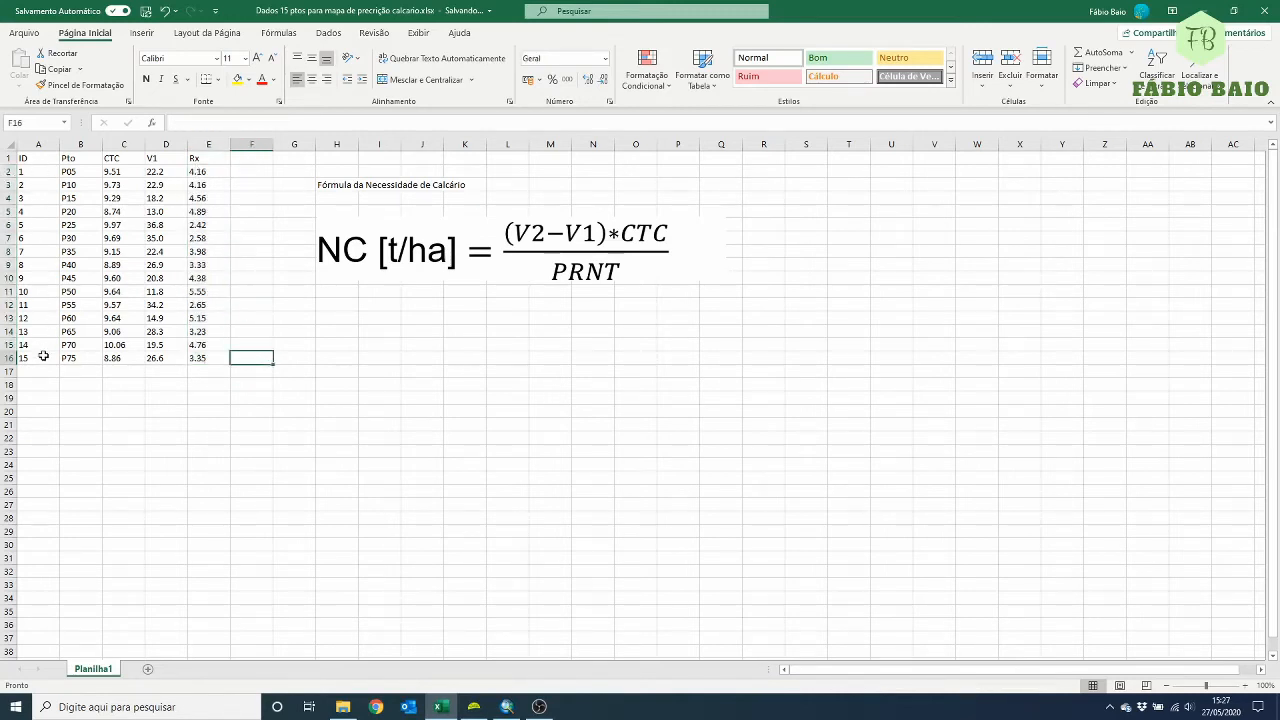
- Check the sampling points in ArcMap, and review the Rx column E1:E16 in Excel
{"action": "left_click", "coordinate": [507, 706]}
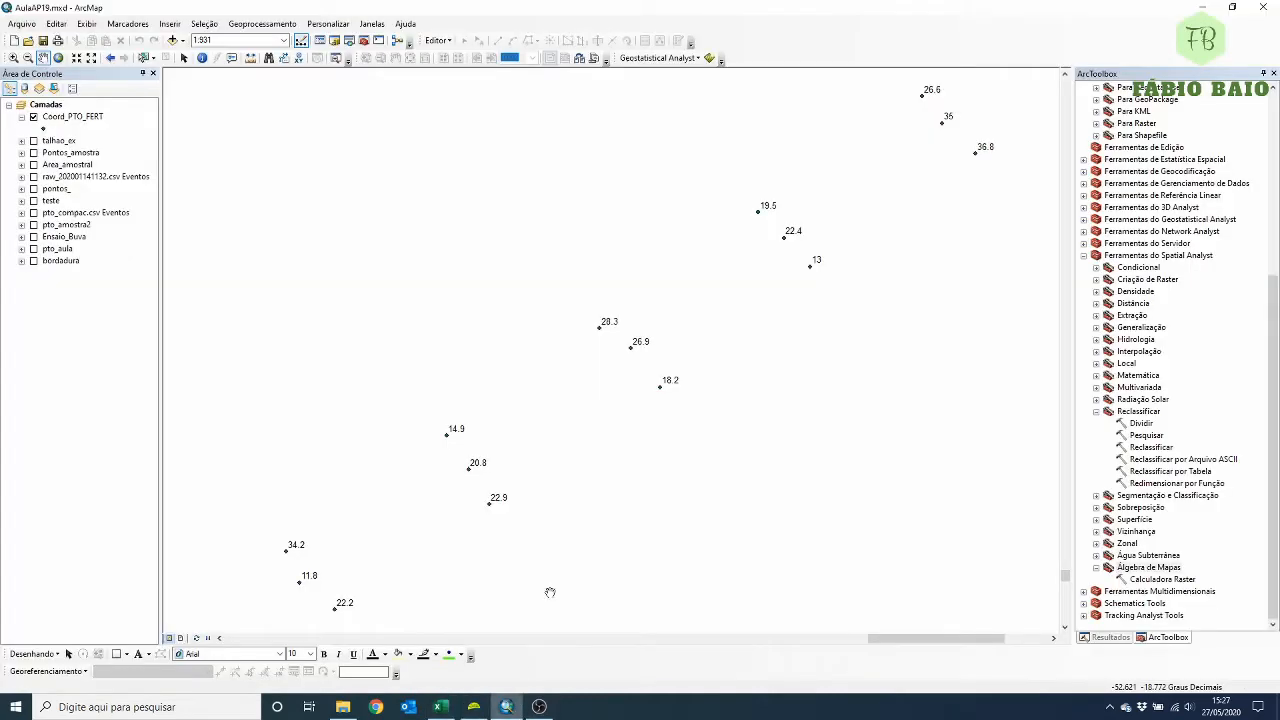
{"action": "left_click", "coordinate": [438, 706]}
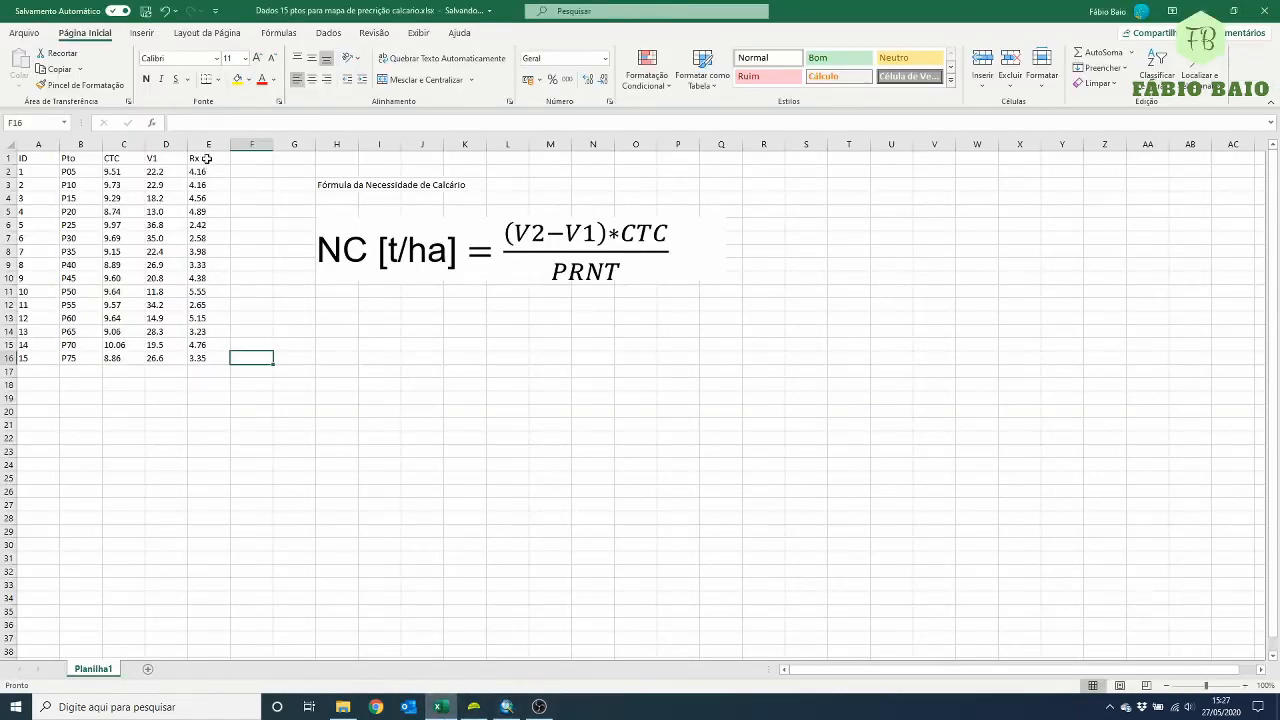
{"action": "left_click_drag", "start_coordinate": [200, 159], "coordinate": [217, 358]}
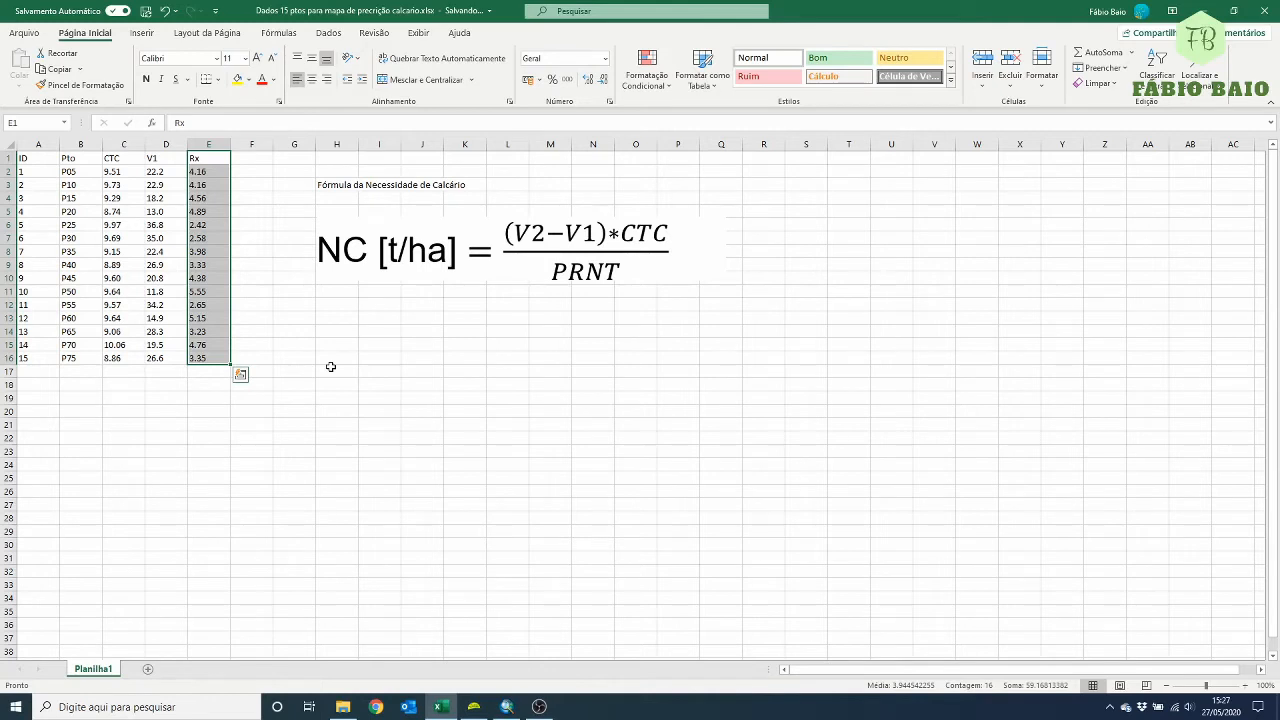
{"action": "left_click", "coordinate": [212, 160]}
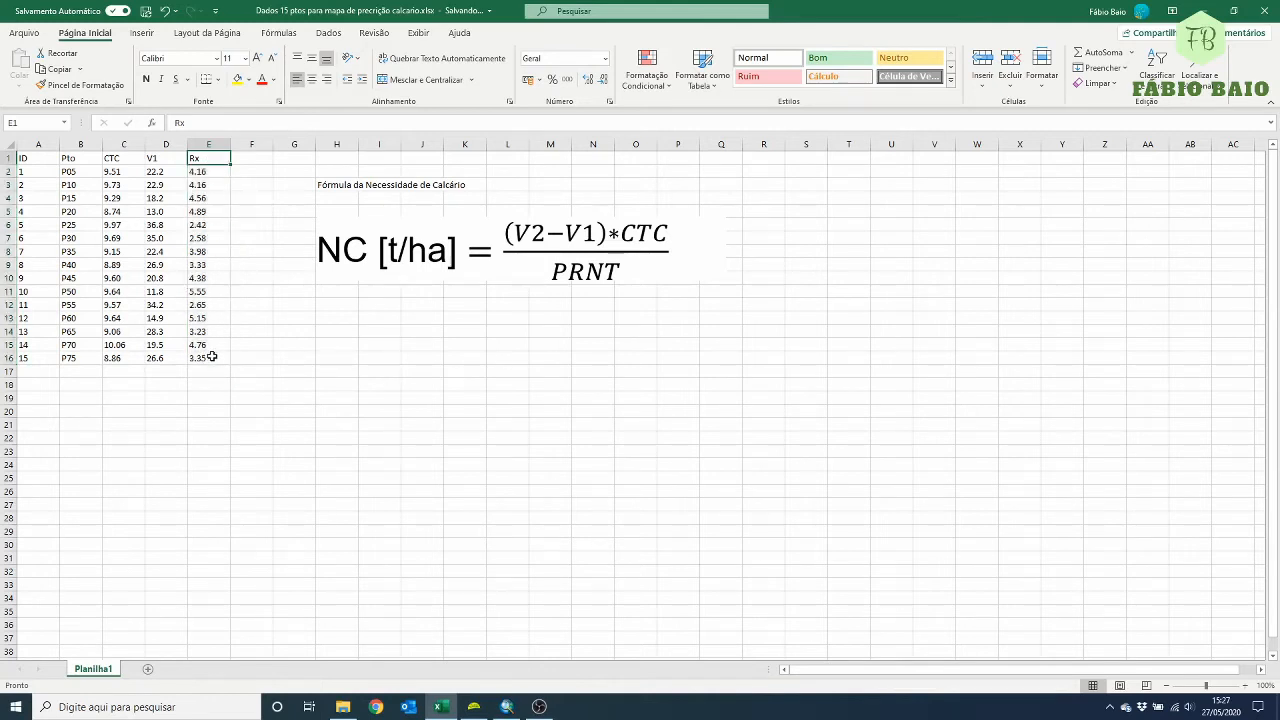
{"action": "left_click_drag", "start_coordinate": [211, 355], "coordinate": [212, 158]}
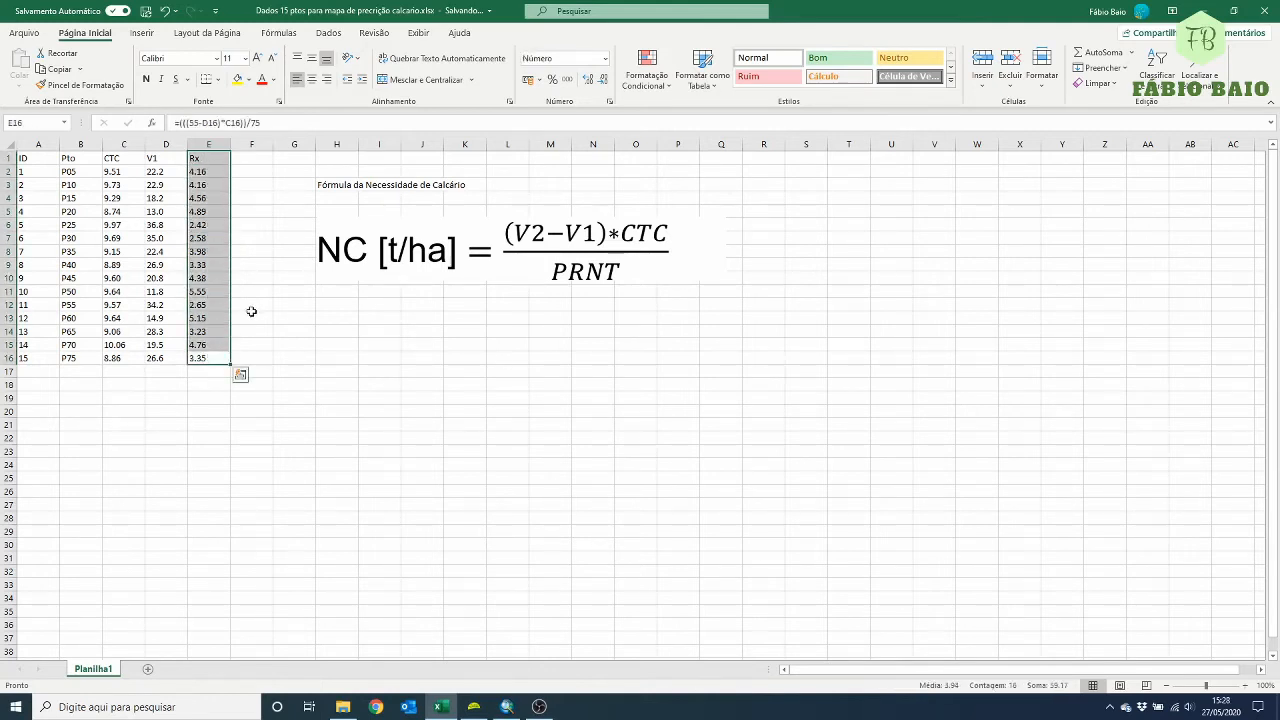
- Switch to ArcMap and open the attribute table of the Coord_PTO_FERT layer, examining its fields at full window size
{"action": "key", "text": "alt+Tab"}
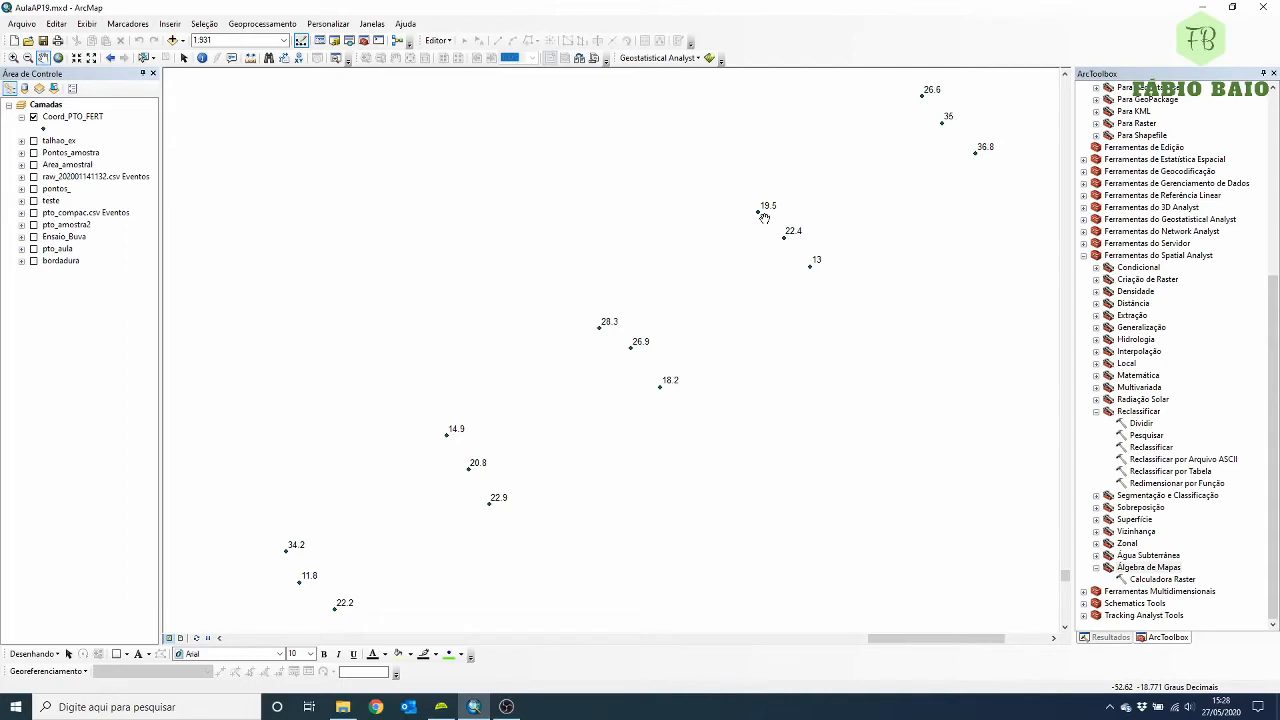
{"action": "right_click", "coordinate": [58, 117]}
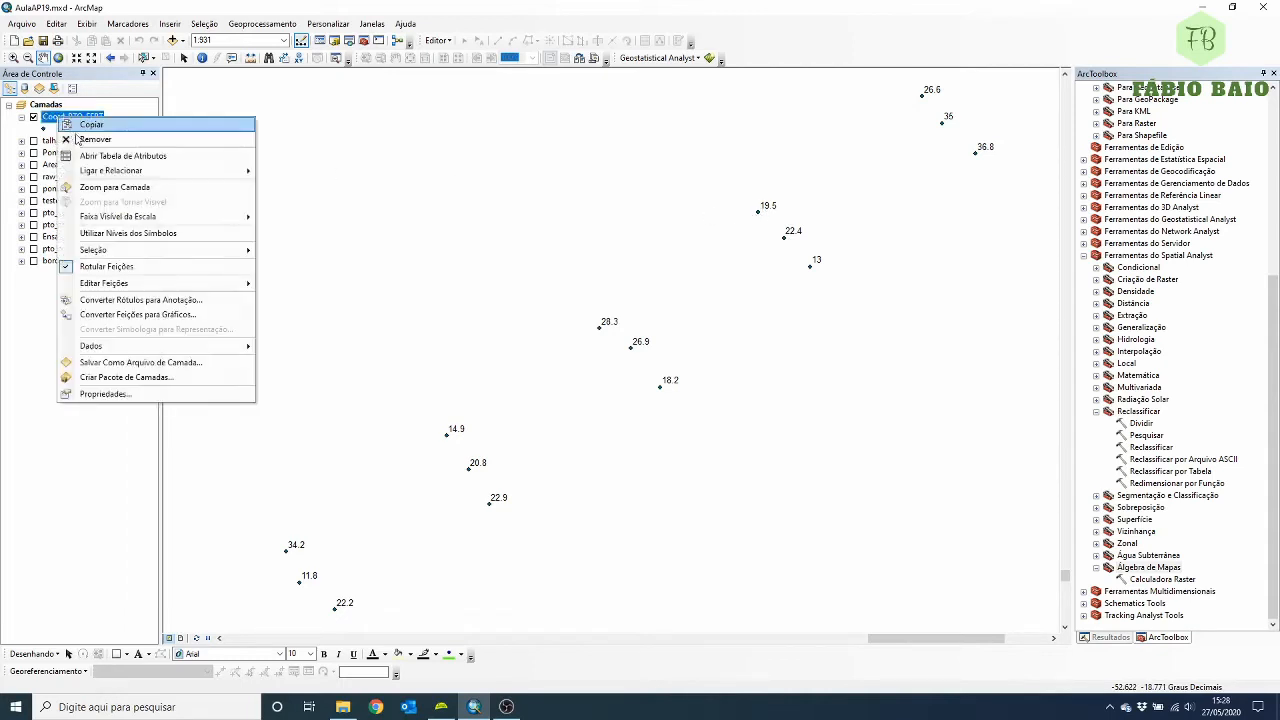
{"action": "left_click", "coordinate": [123, 156]}
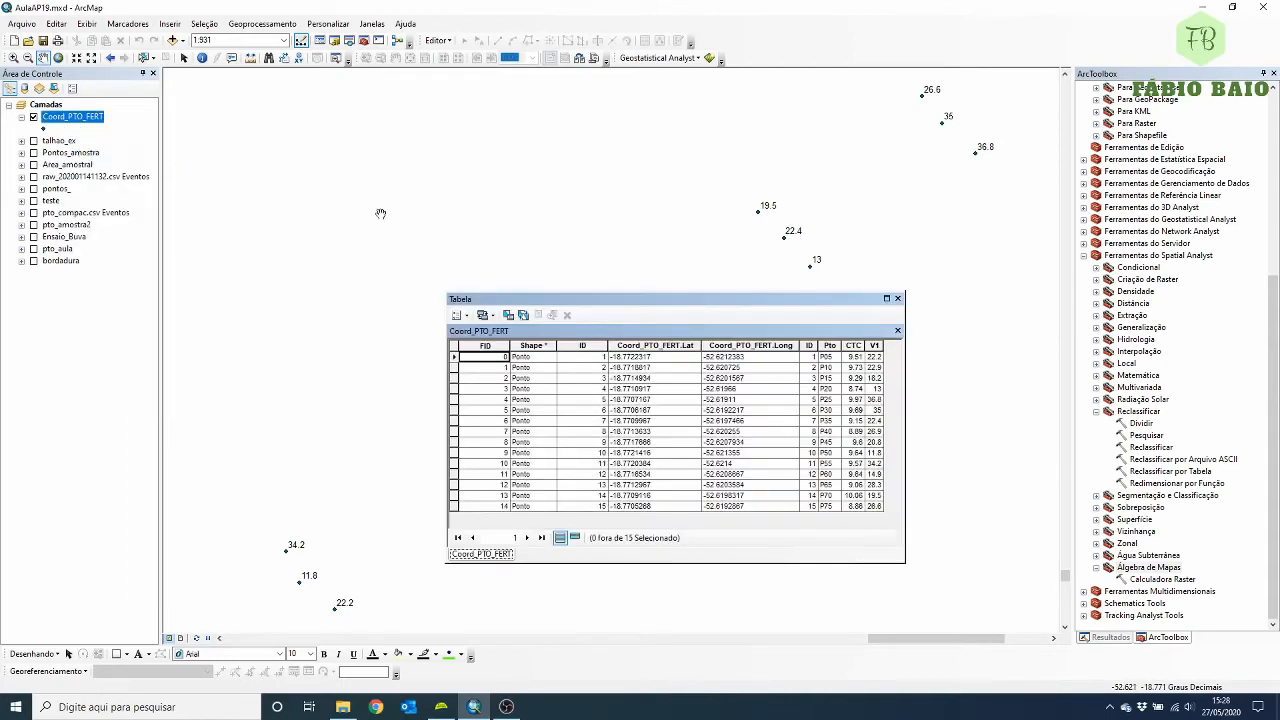
{"action": "left_click", "coordinate": [898, 300]}
{"action": "right_click", "coordinate": [80, 121]}
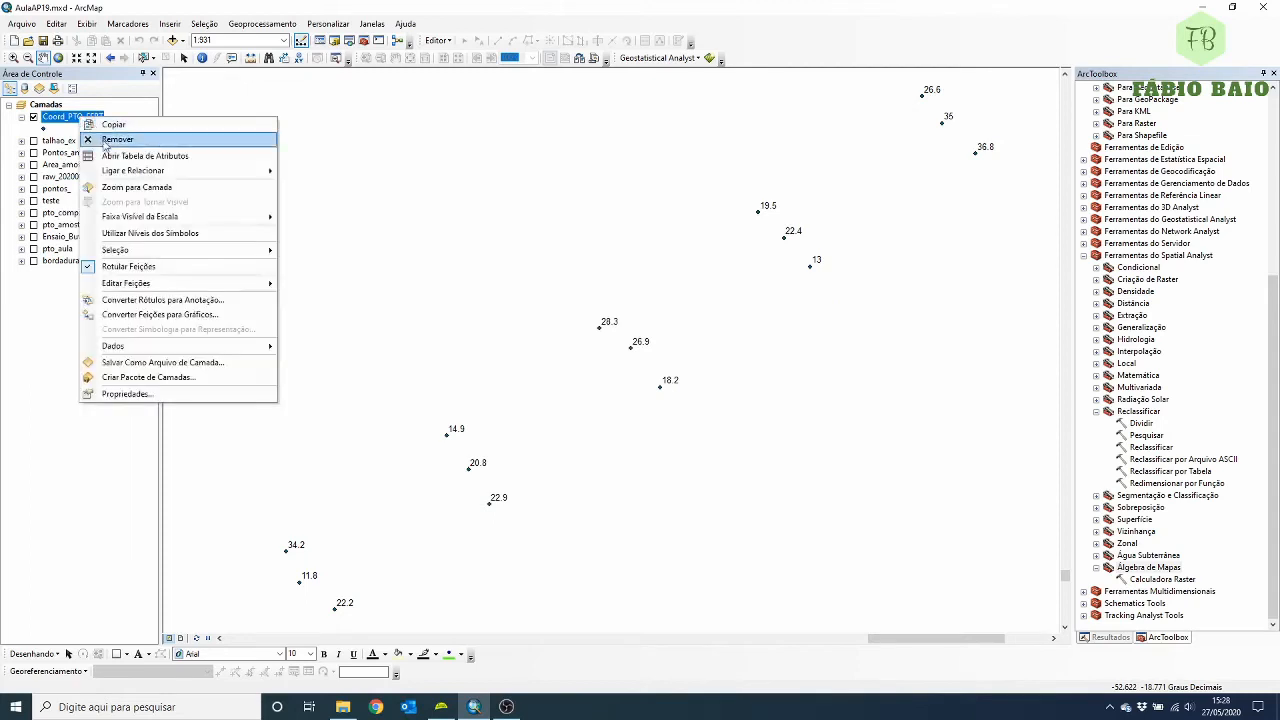
{"action": "left_click", "coordinate": [120, 155]}
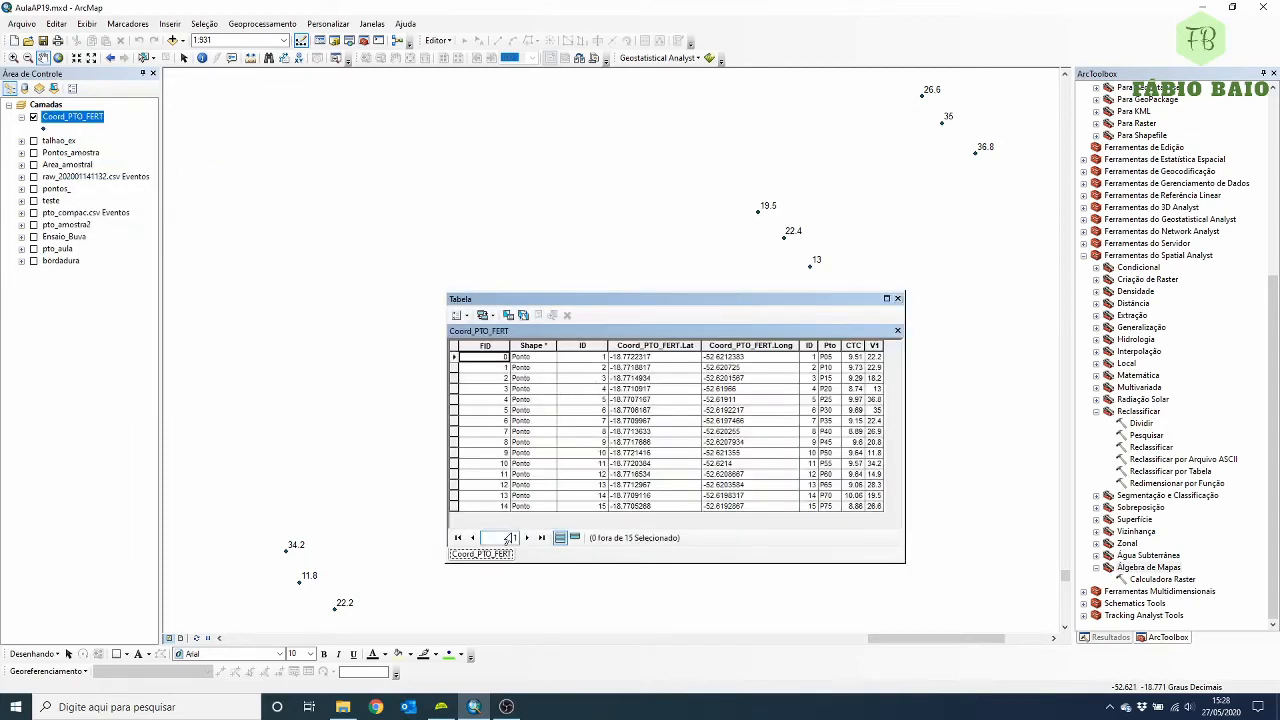
{"action": "left_click", "coordinate": [887, 299]}
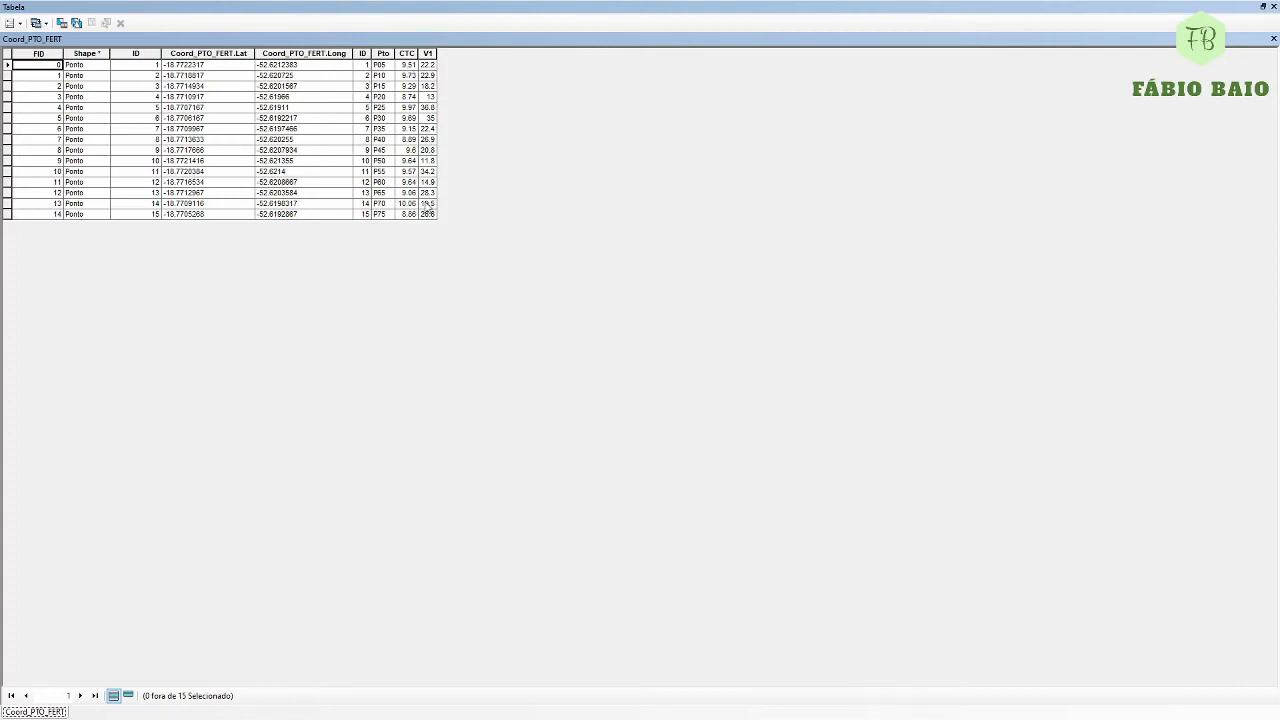
{"action": "left_click", "coordinate": [1263, 6]}
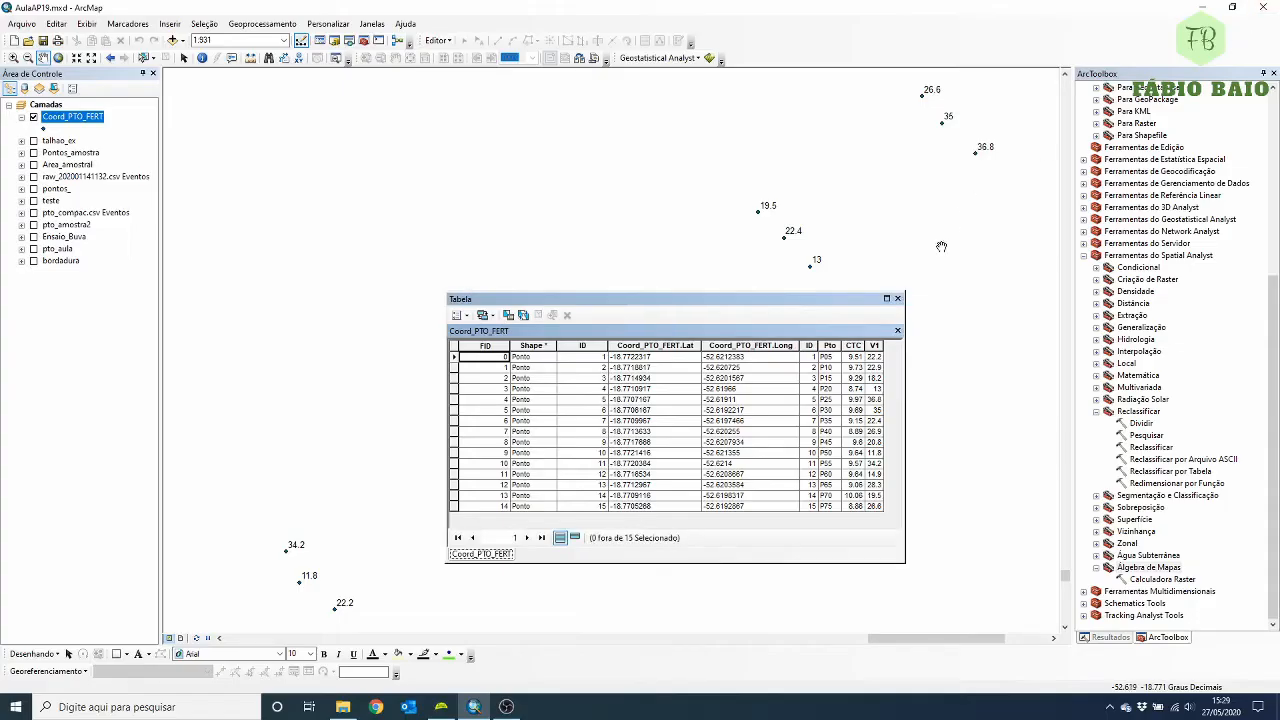
- Close the attribute table and start the Geostatistical Wizard for the Coord_PTO_FERT layer
{"action": "left_click", "coordinate": [897, 298]}
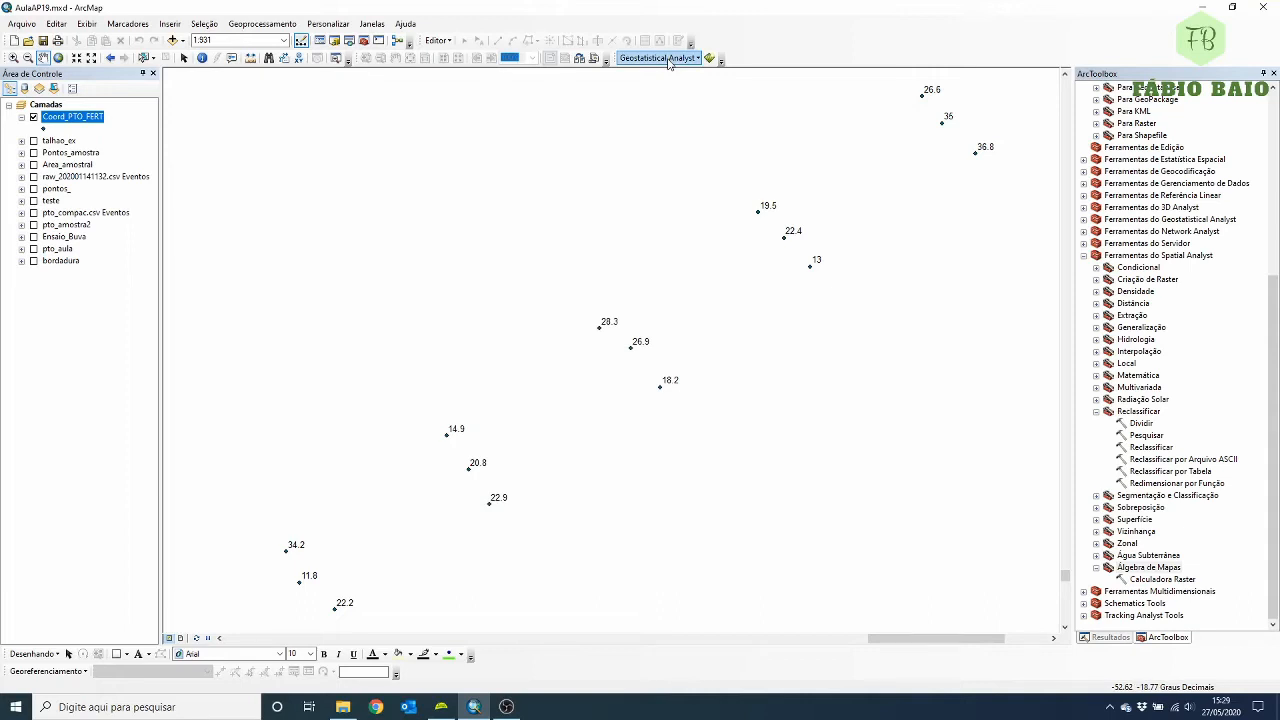
{"action": "left_click", "coordinate": [336, 26]}
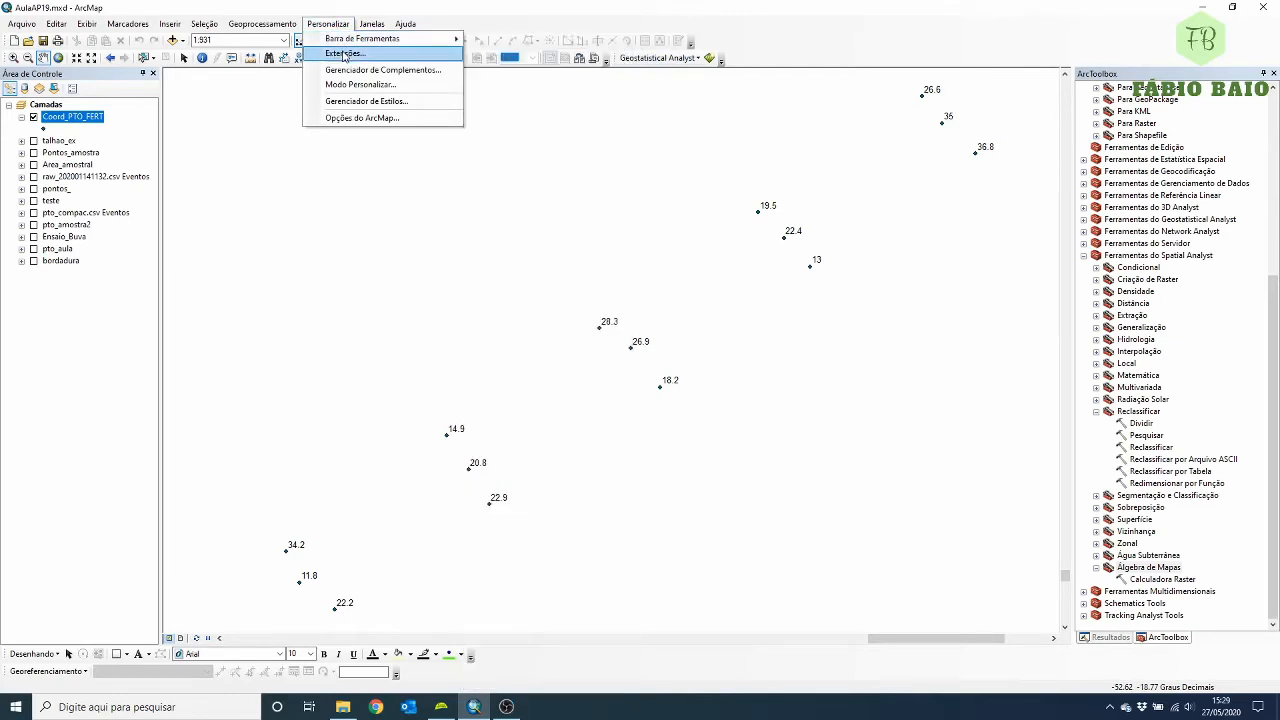
{"action": "mouse_move", "coordinate": [345, 40]}
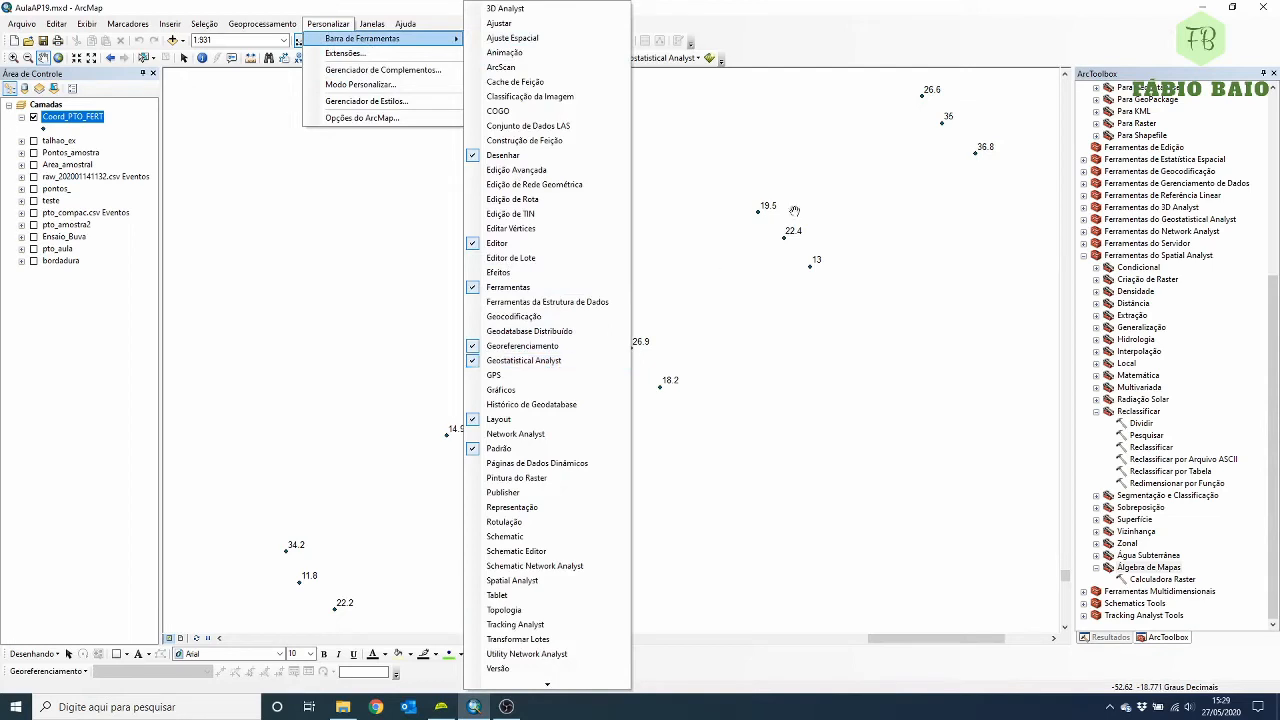
{"action": "left_click", "coordinate": [798, 57]}
{"action": "left_click", "coordinate": [660, 60]}
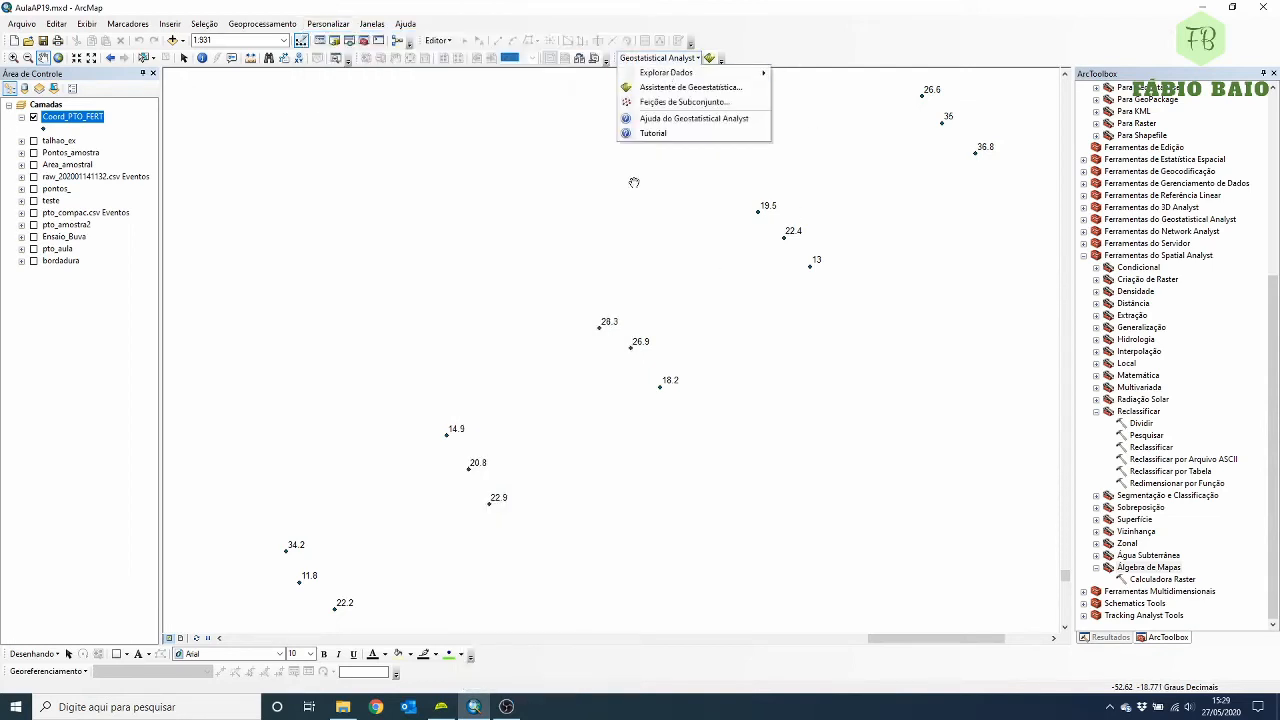
{"action": "left_click", "coordinate": [660, 88]}
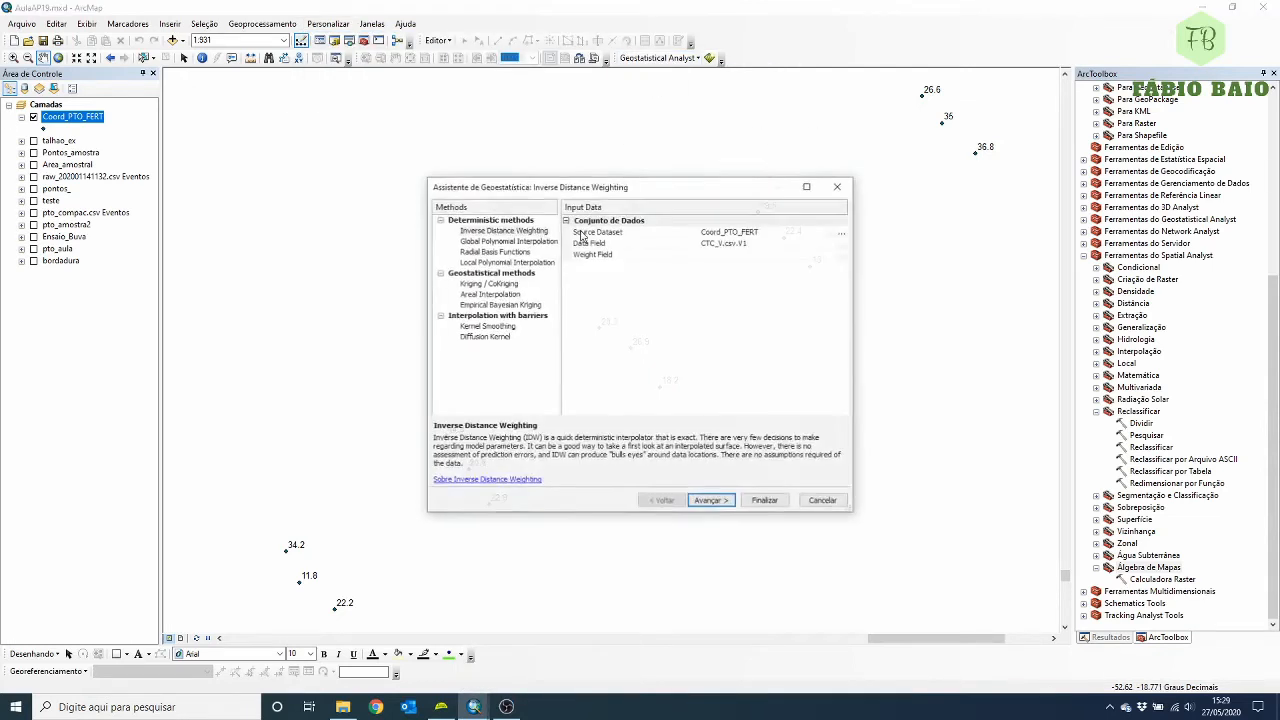
- Interpolate the CTC_V.csv.CTC field of Coord_PTO_FERT with Inverse Distance Weighting, keeping the default method parameters
{"action": "left_click", "coordinate": [529, 231]}
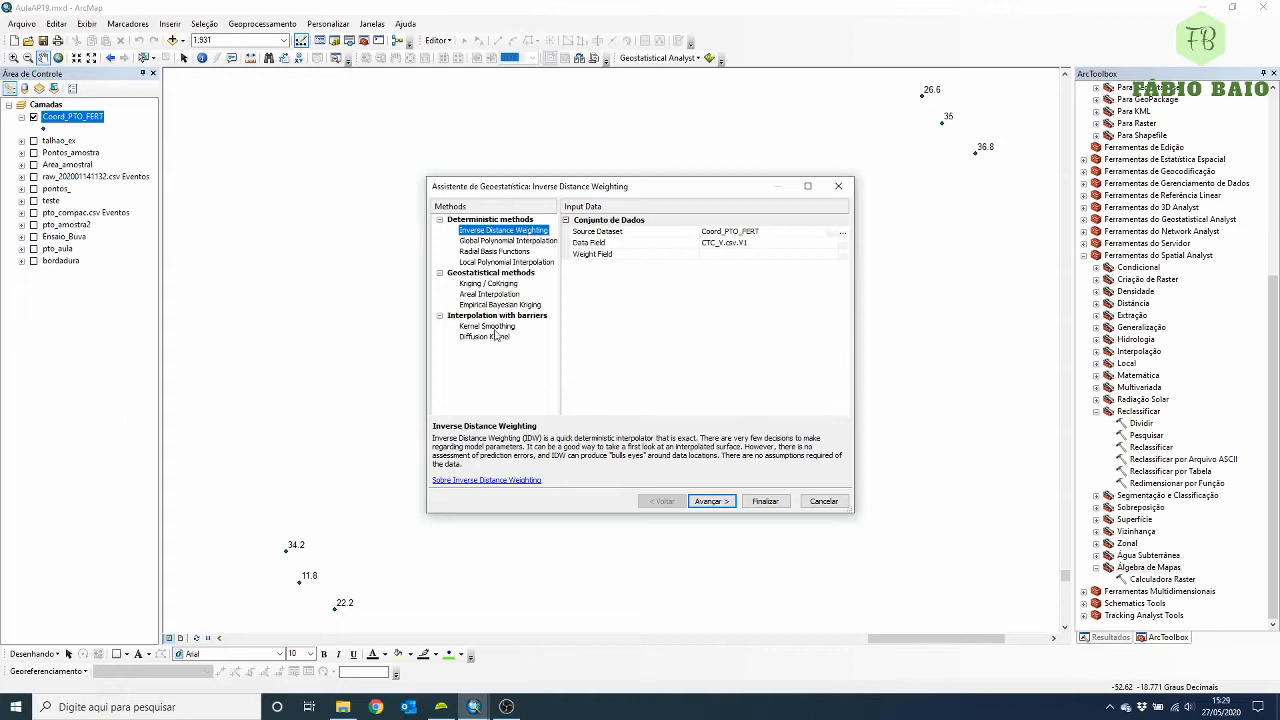
{"action": "left_click", "coordinate": [507, 286]}
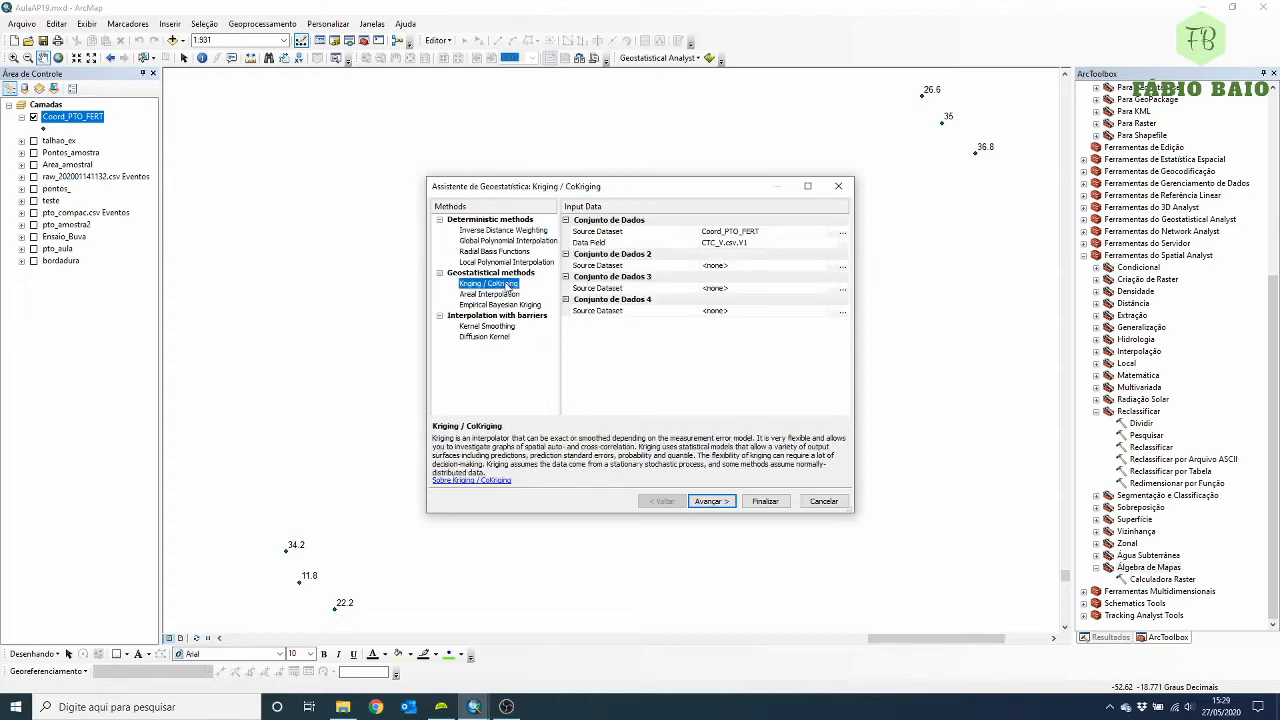
{"action": "left_click", "coordinate": [515, 232]}
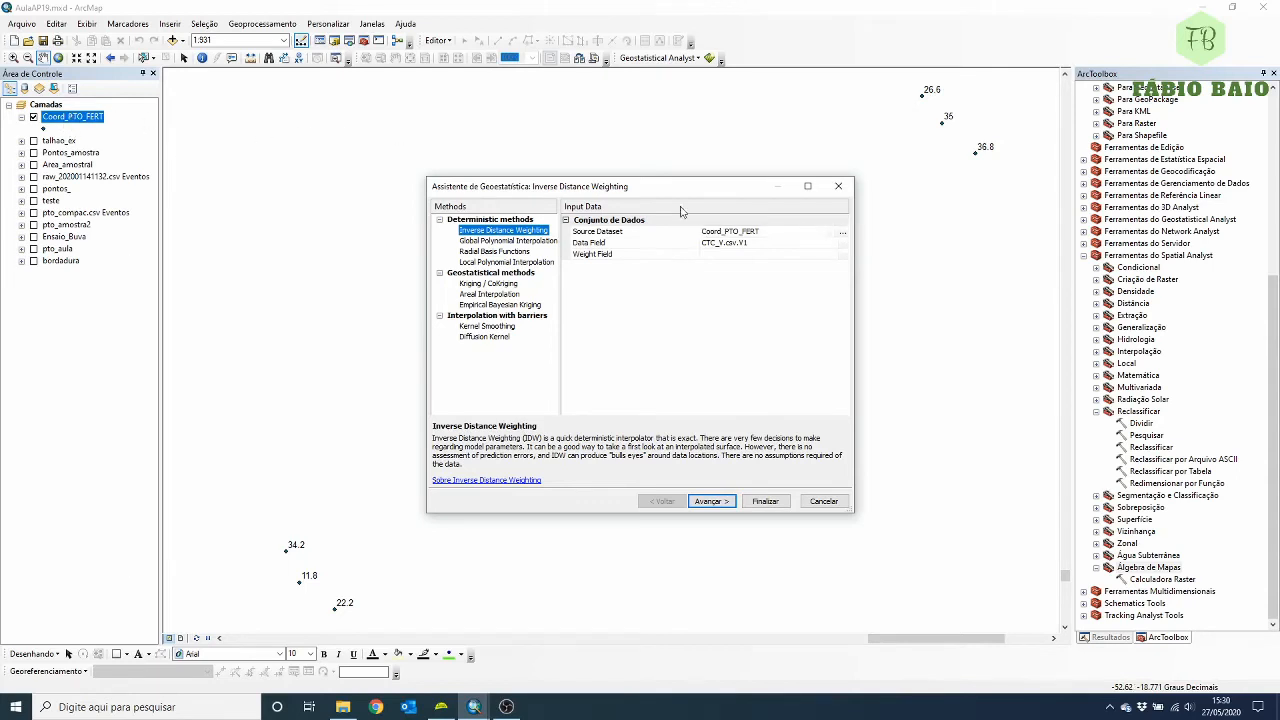
{"action": "left_click", "coordinate": [843, 244]}
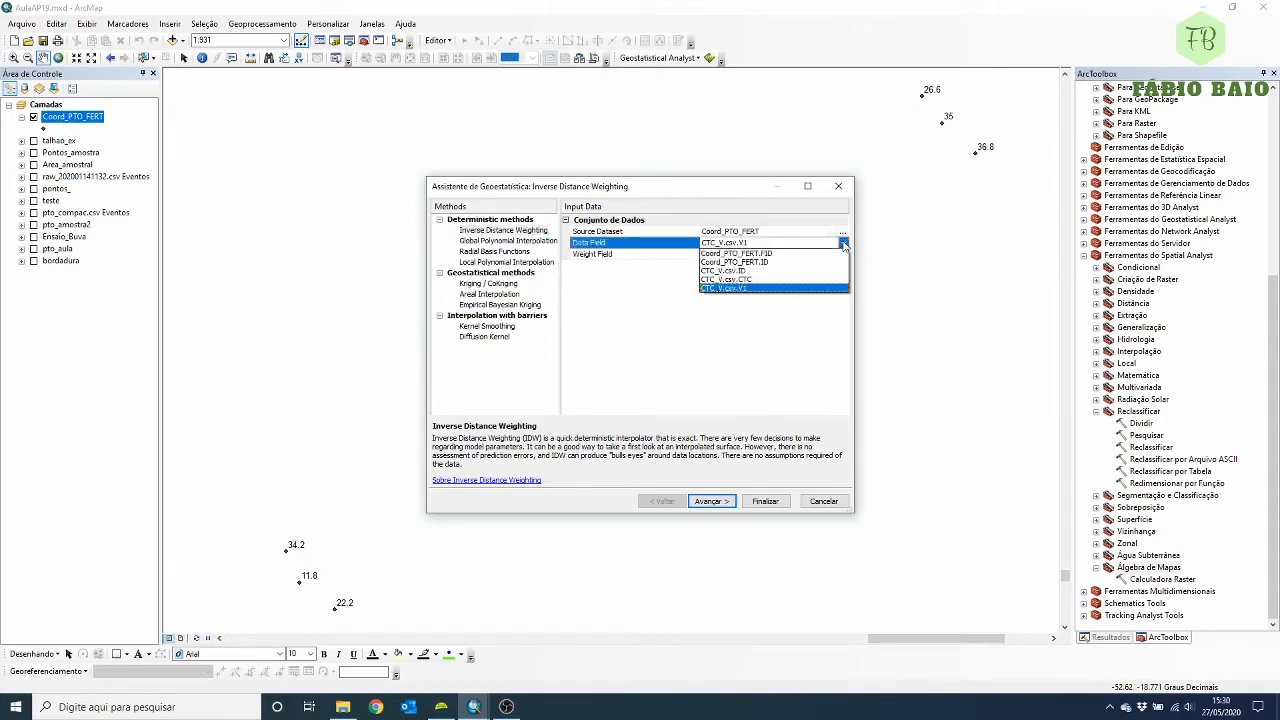
{"action": "left_click", "coordinate": [755, 288]}
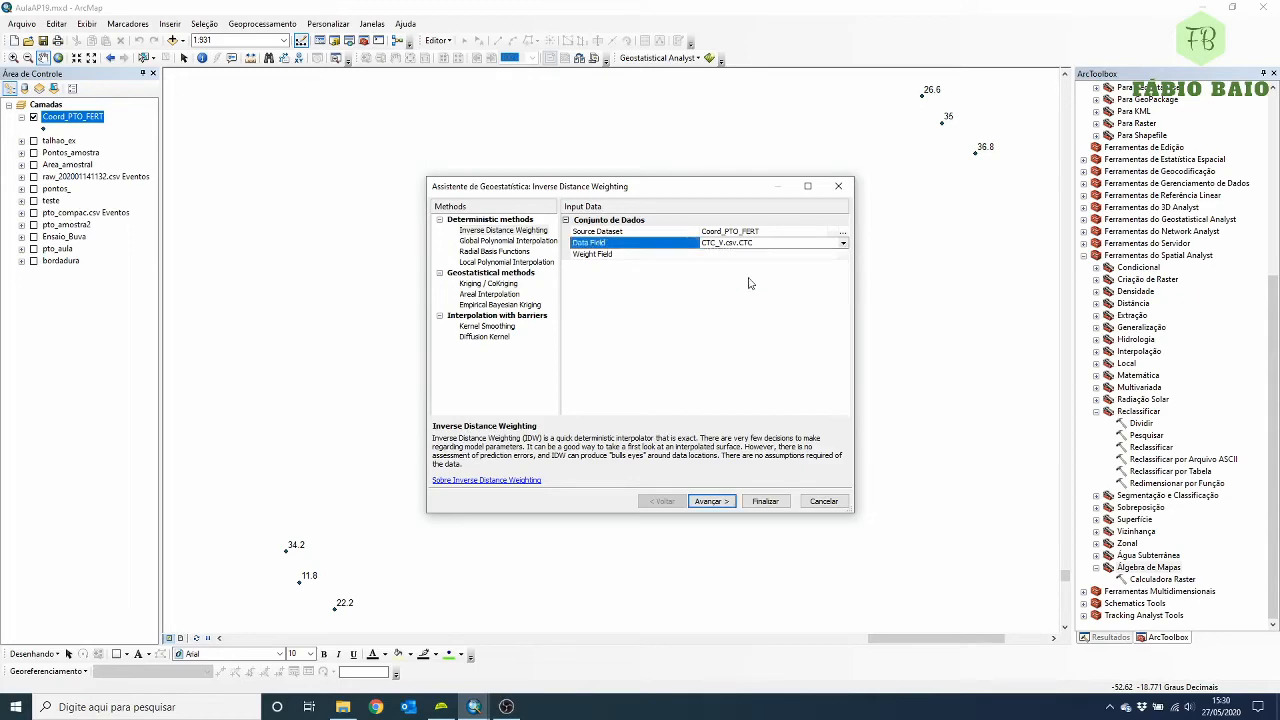
{"action": "left_click", "coordinate": [714, 502]}
{"action": "left_click", "coordinate": [765, 500]}
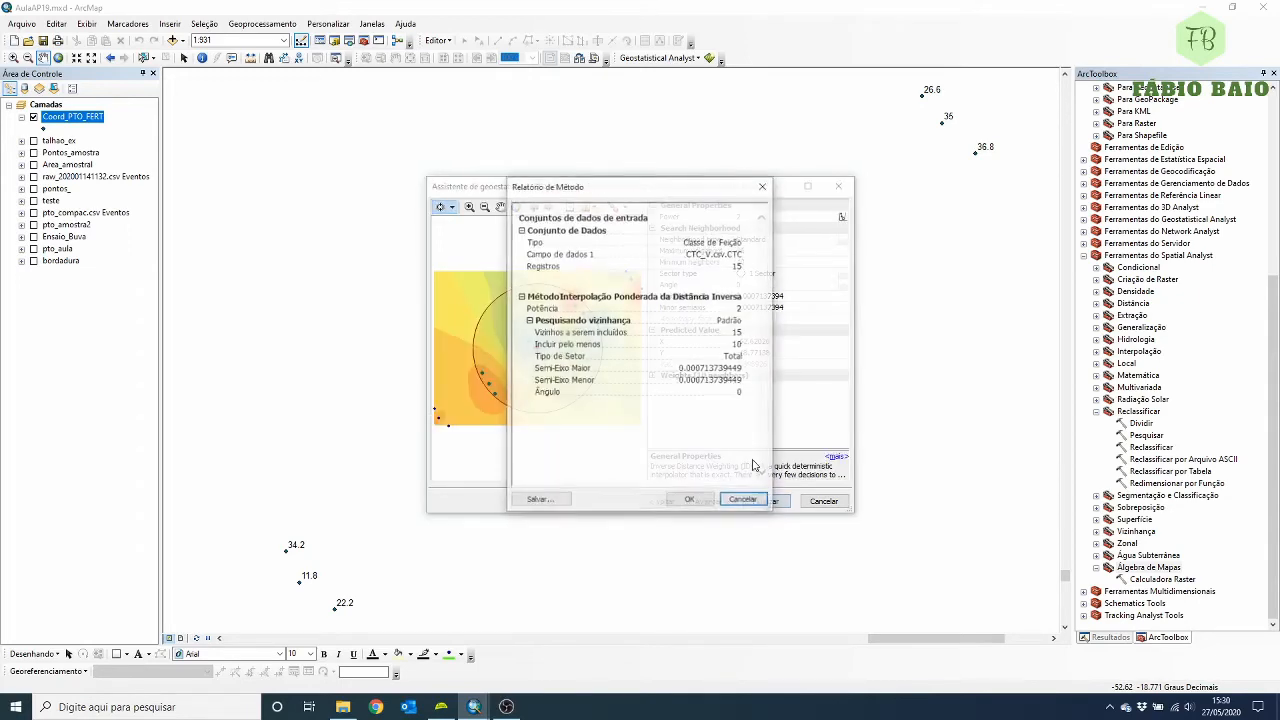
{"action": "left_click", "coordinate": [697, 498]}
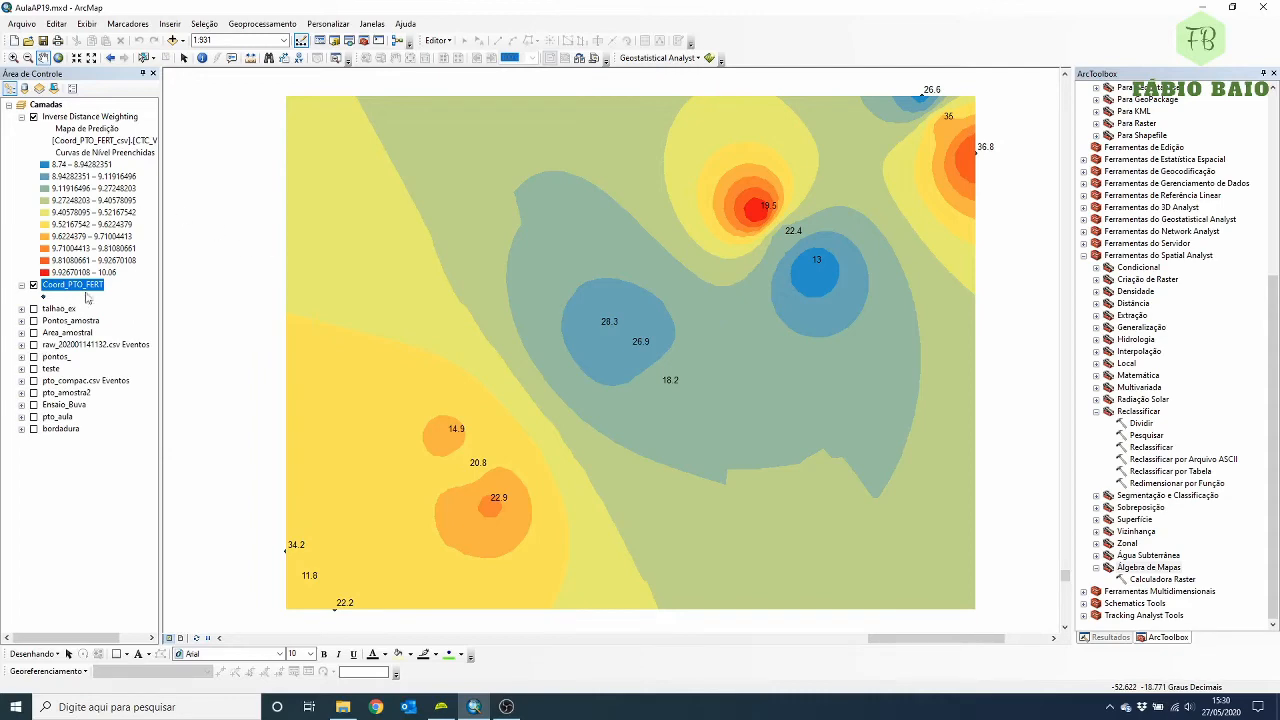
- Rename the new Inverse Distance Weighting layer as CTC in its layer properties
{"action": "left_click", "coordinate": [78, 118]}
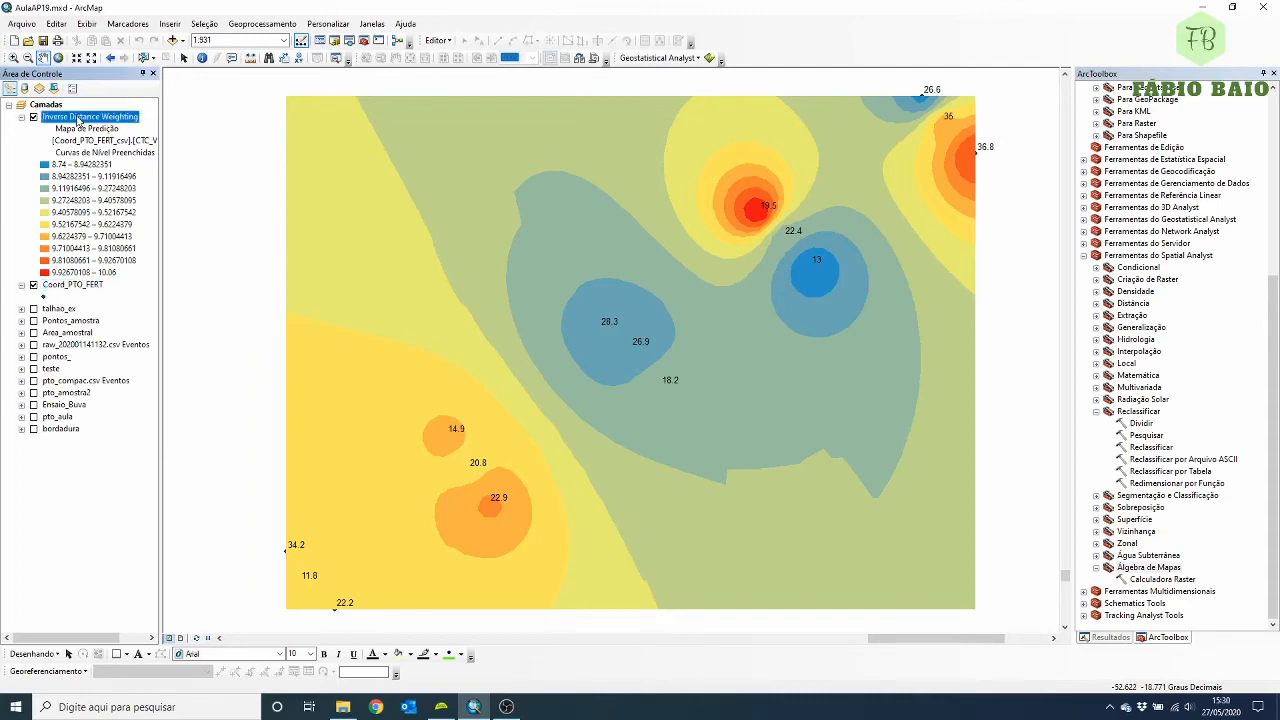
{"action": "double_click", "coordinate": [72, 116]}
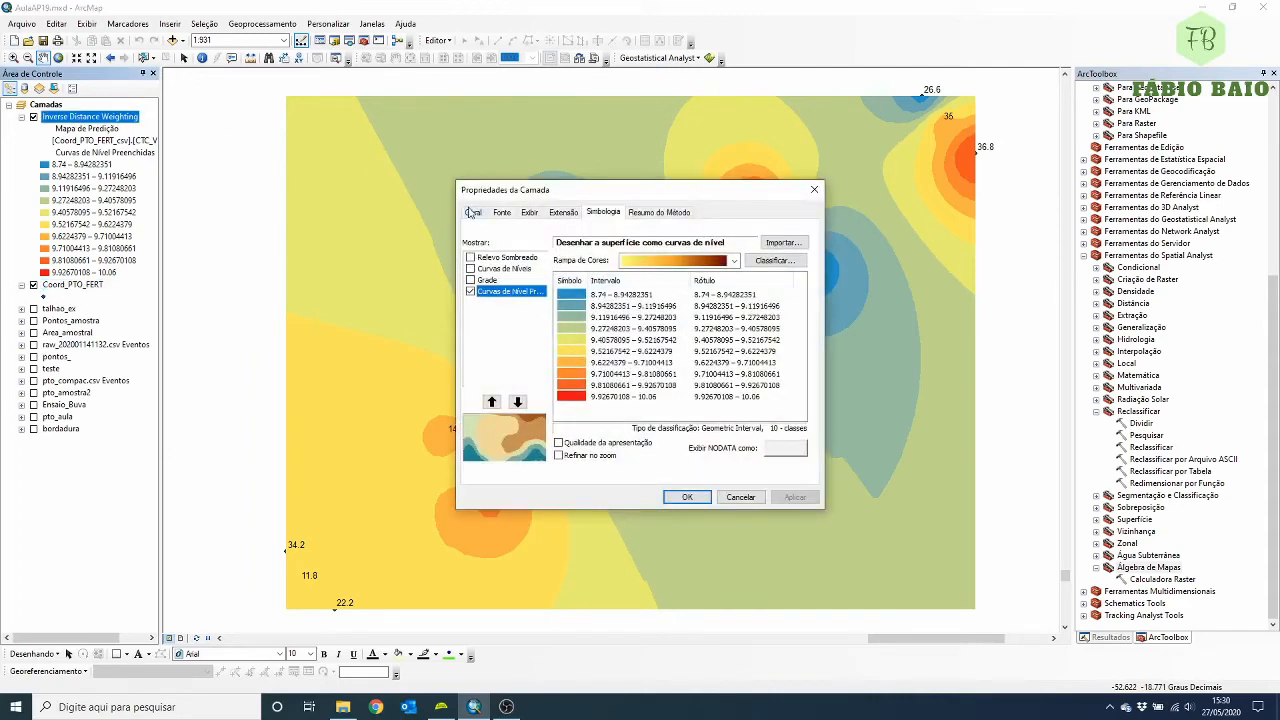
{"action": "left_click", "coordinate": [474, 212]}
{"action": "left_click", "coordinate": [814, 189]}
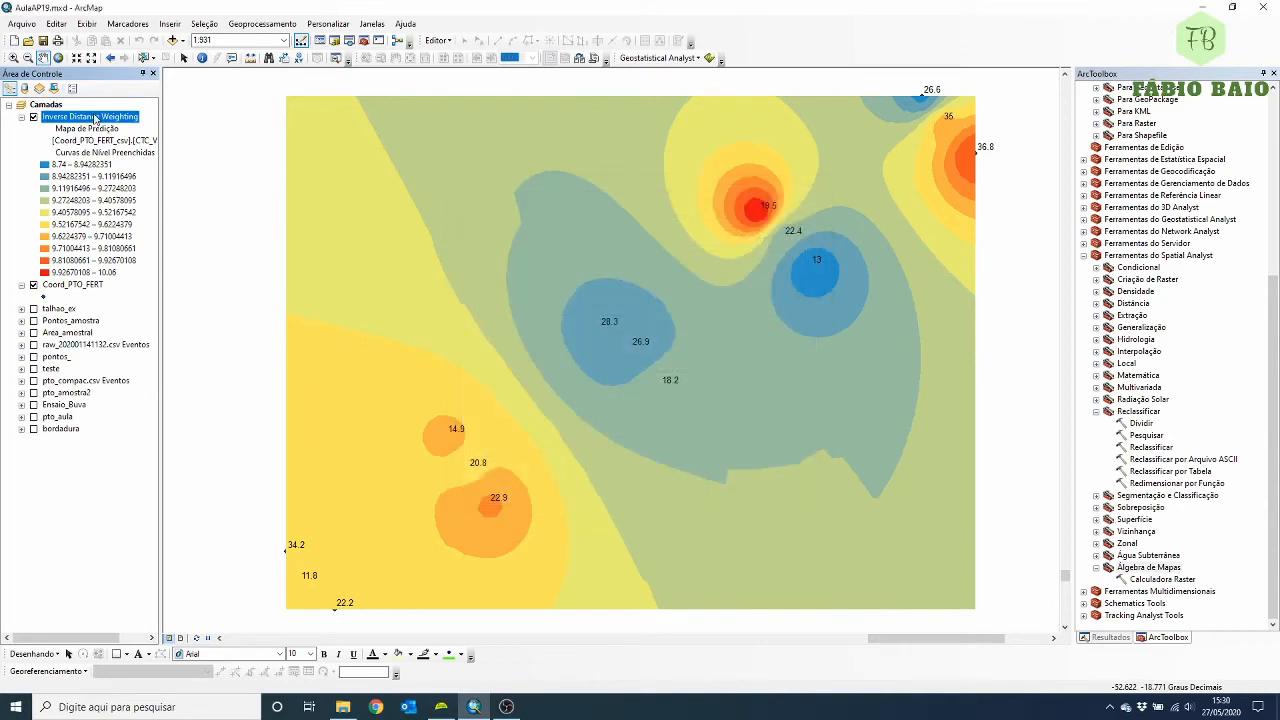
{"action": "double_click", "coordinate": [95, 118]}
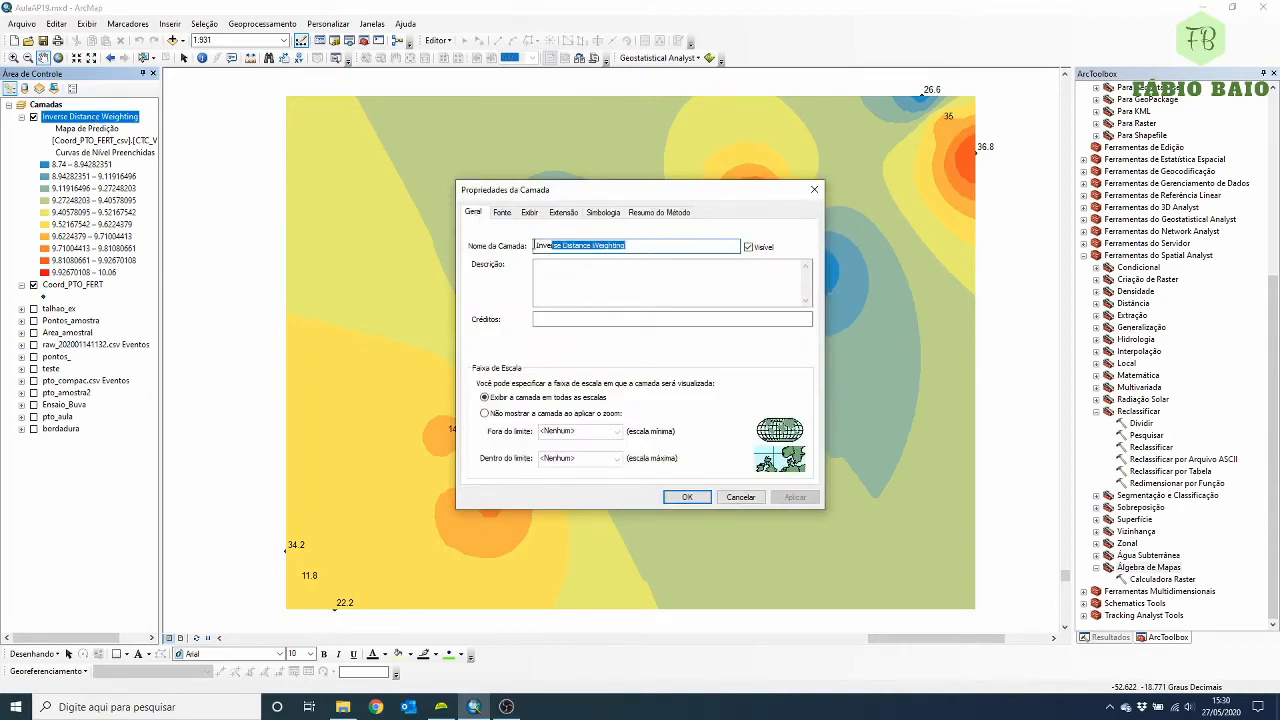
{"action": "type", "text": "CTC"}
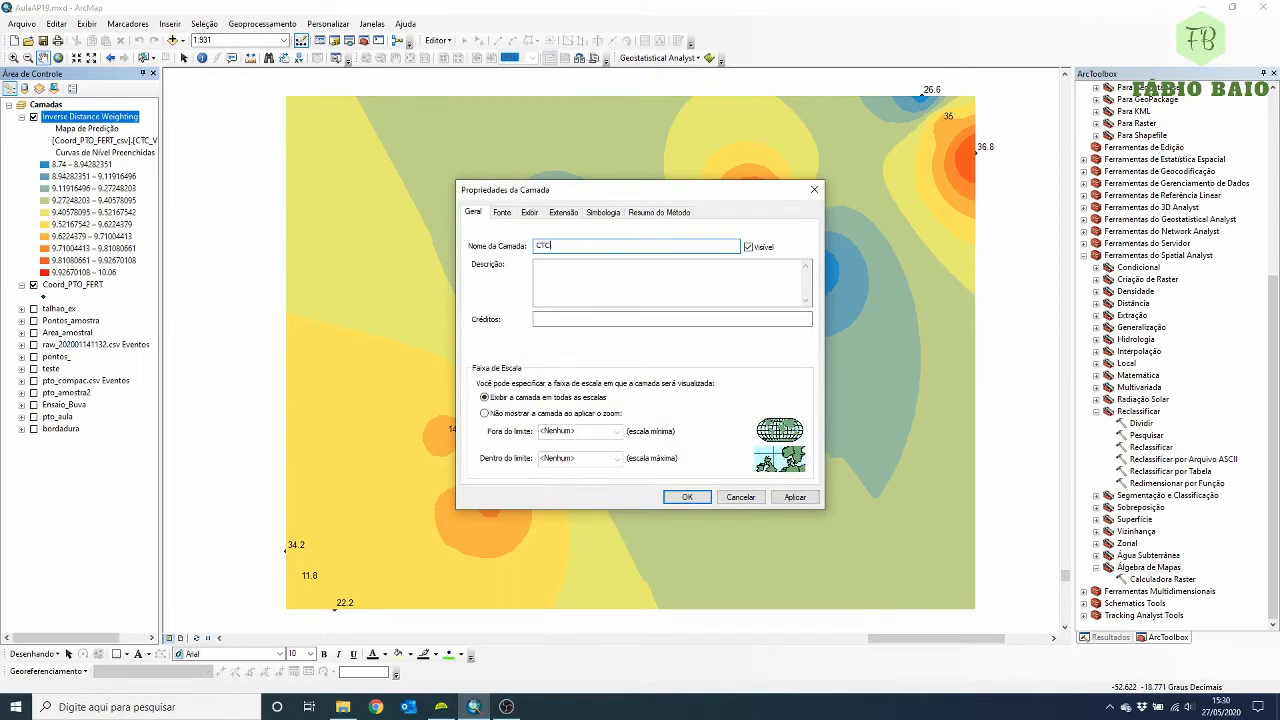
{"action": "left_click", "coordinate": [795, 497]}
{"action": "left_click", "coordinate": [687, 497]}
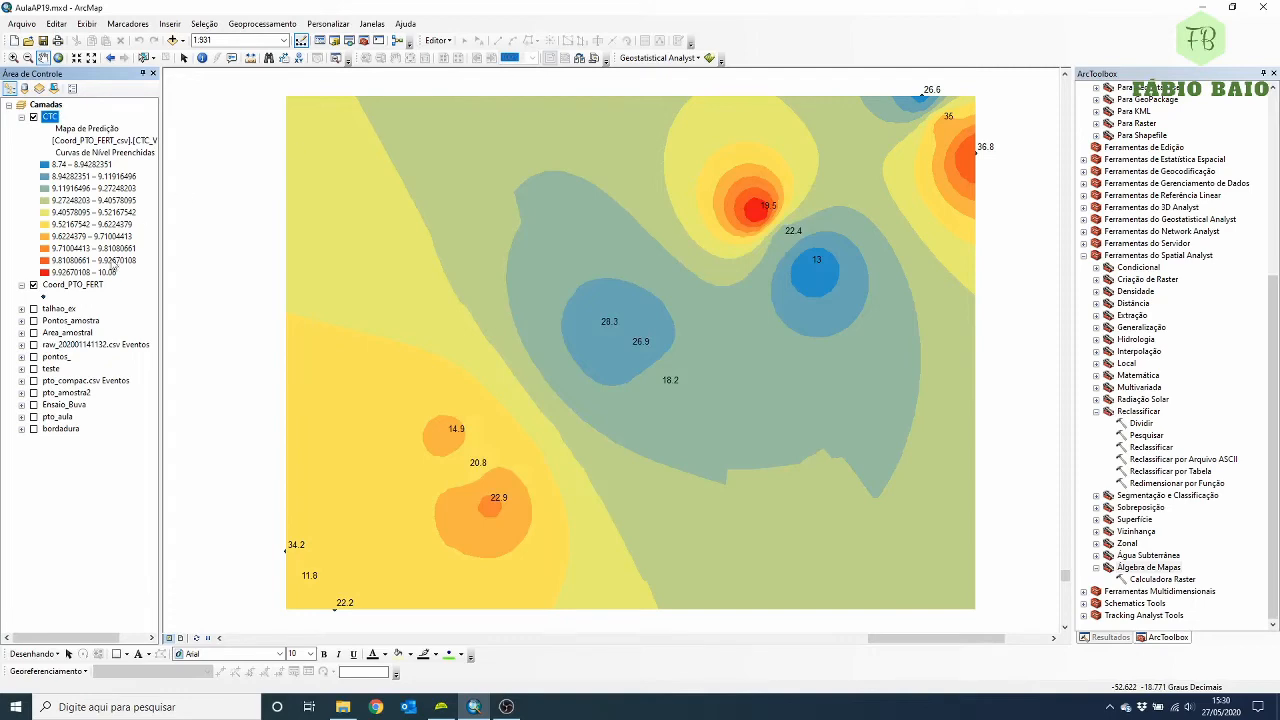
- Interpolate the CTC_V.csv.V1 field of Coord_PTO_FERT with Inverse Distance Weighting, keeping the default method parameters
{"action": "left_click", "coordinate": [72, 284]}
{"action": "left_click", "coordinate": [655, 58]}
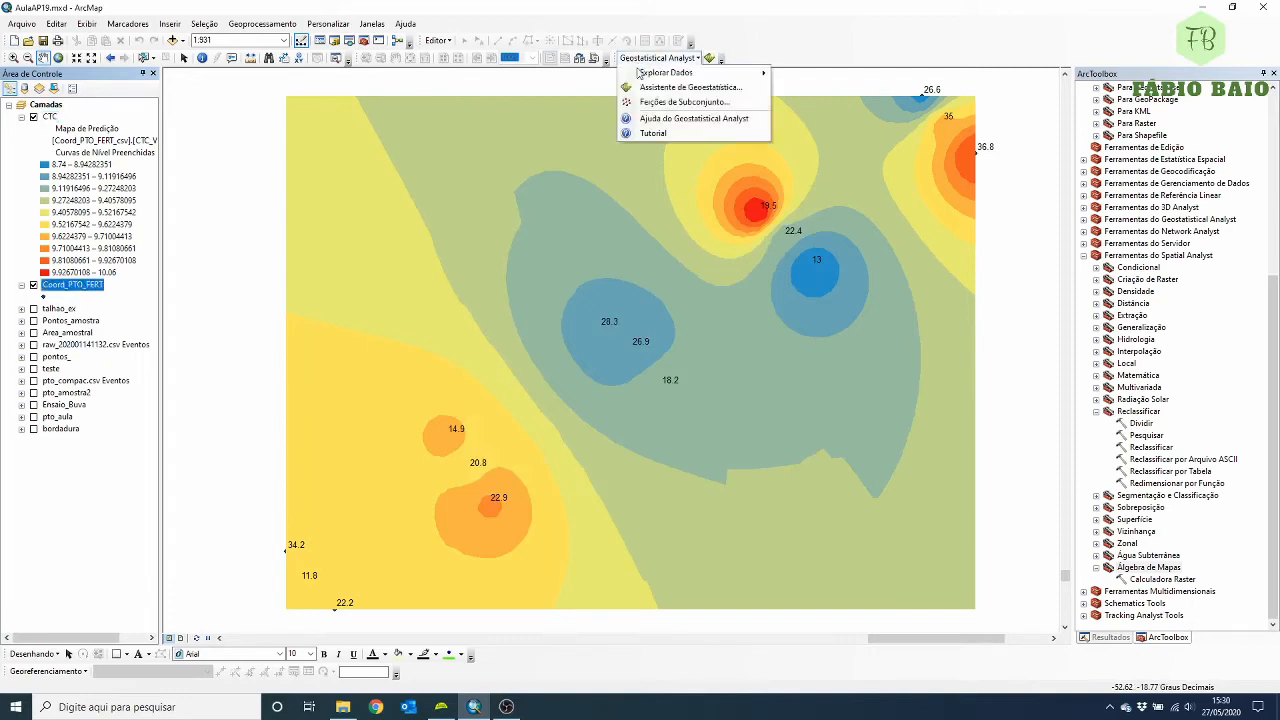
{"action": "left_click", "coordinate": [657, 89]}
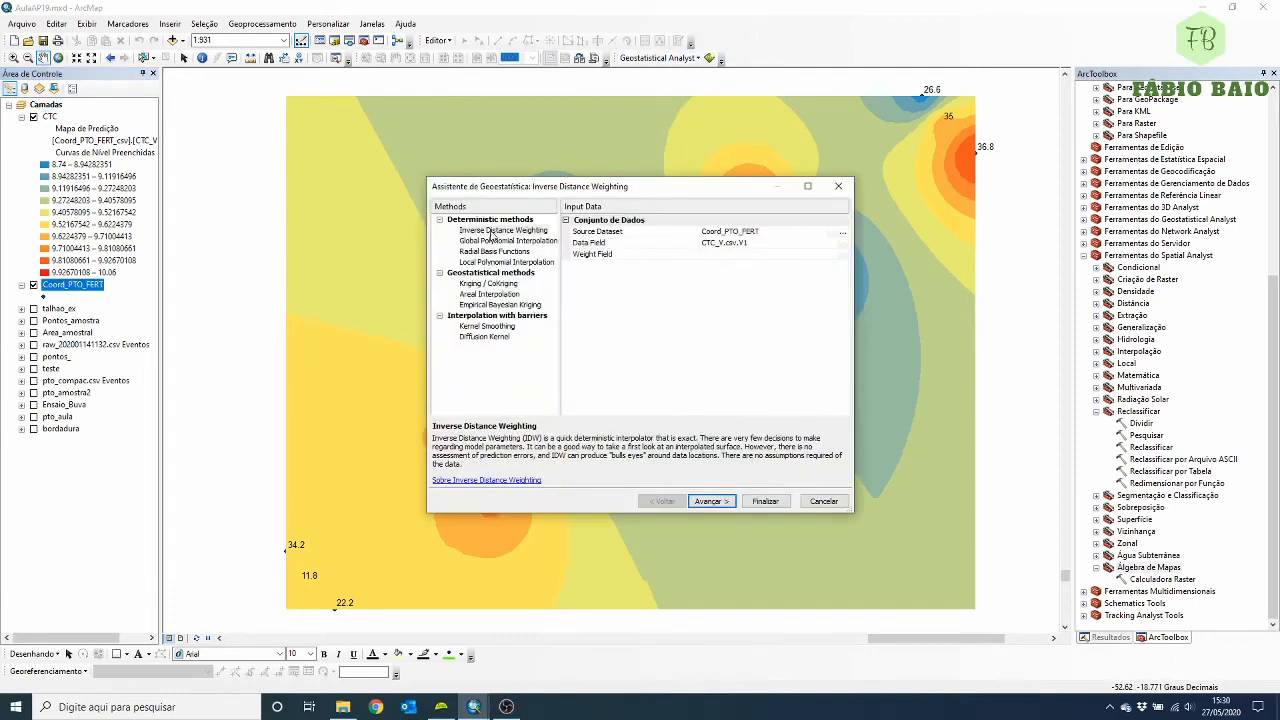
{"action": "left_click", "coordinate": [815, 243]}
{"action": "left_click", "coordinate": [815, 244]}
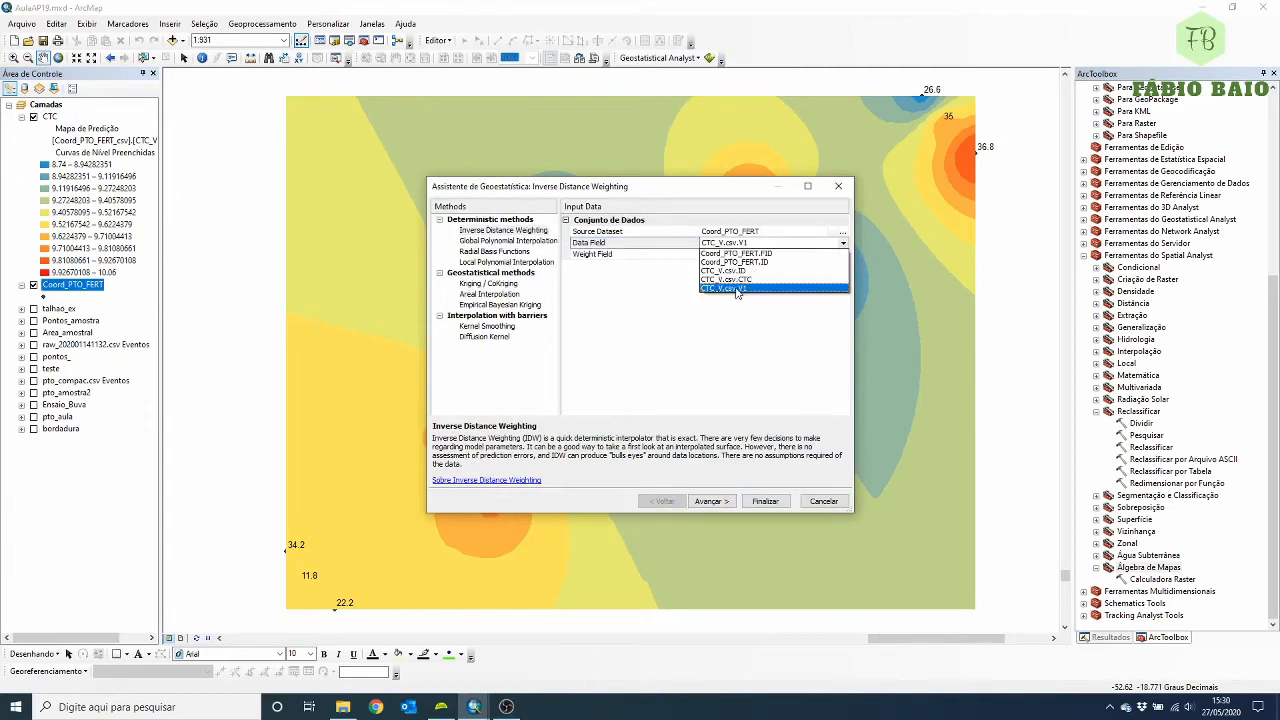
{"action": "left_click", "coordinate": [736, 289]}
{"action": "left_click", "coordinate": [710, 500]}
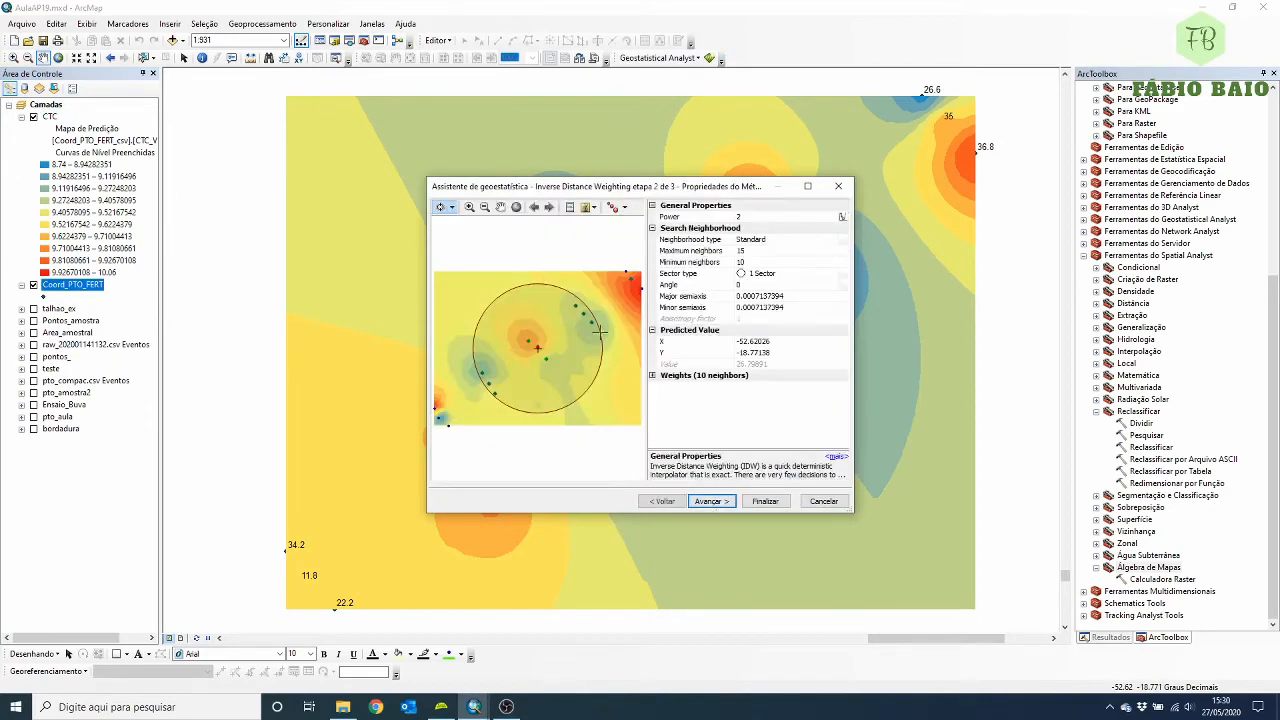
{"action": "left_click", "coordinate": [762, 501]}
{"action": "left_click", "coordinate": [688, 500]}
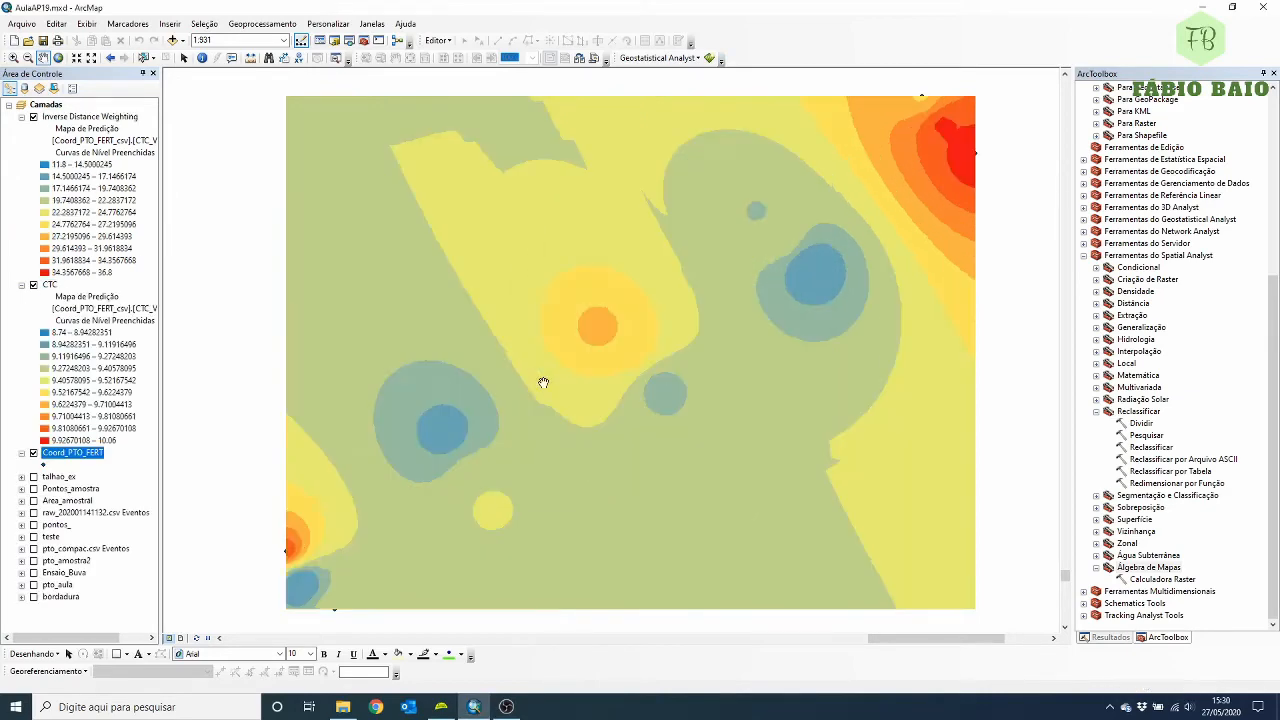
- Rename the second Inverse Distance Weighting layer as V1 in its layer properties
{"action": "double_click", "coordinate": [62, 118]}
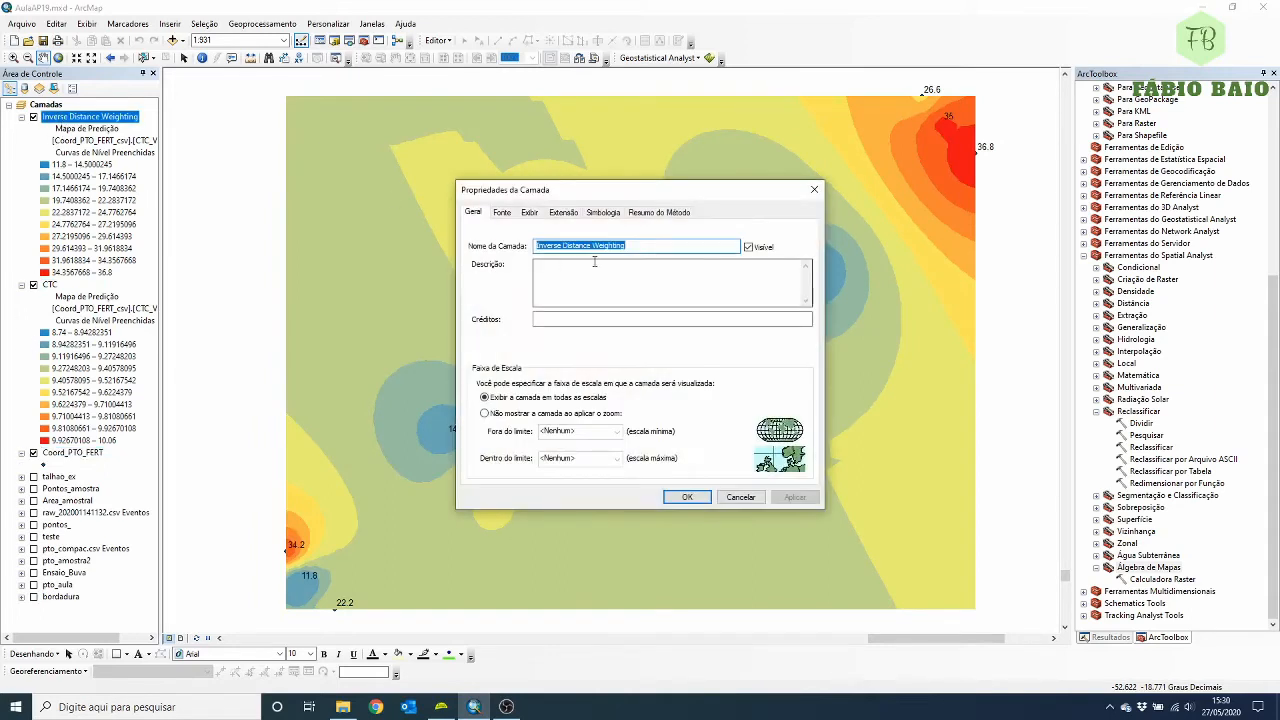
{"action": "type", "text": "Sa"}
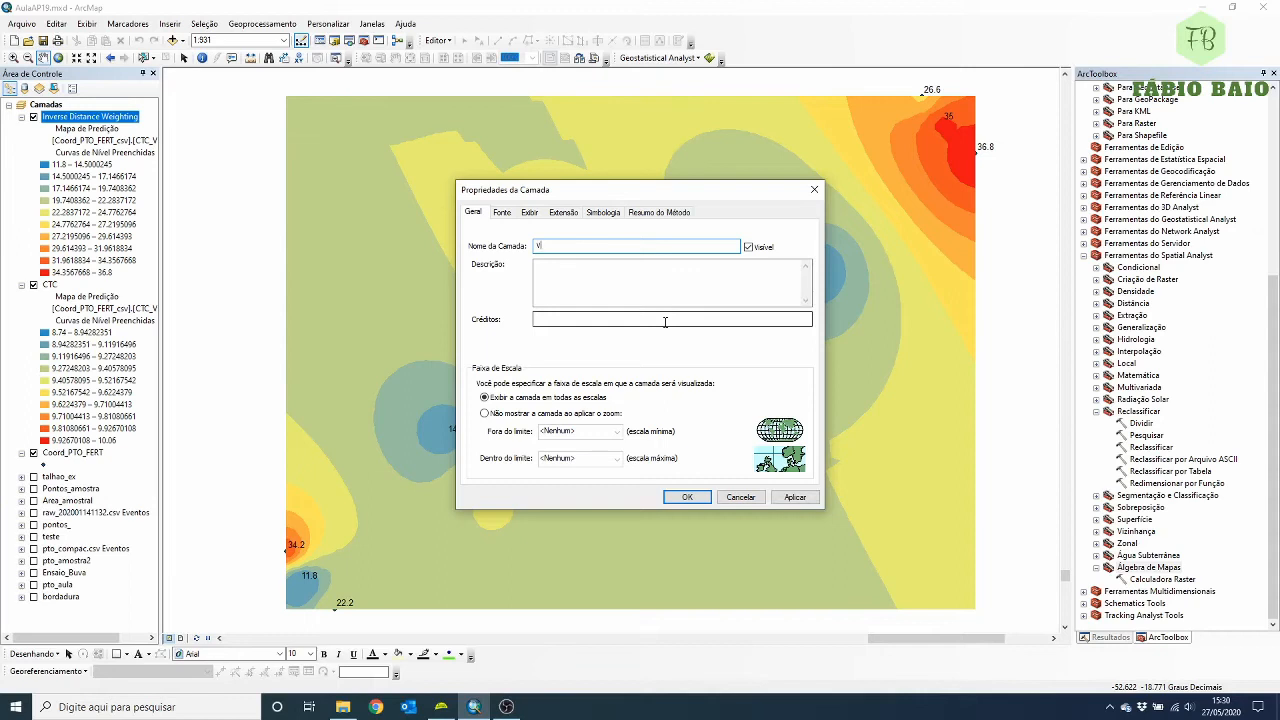
{"action": "left_click", "coordinate": [795, 497]}
{"action": "left_click", "coordinate": [687, 497]}
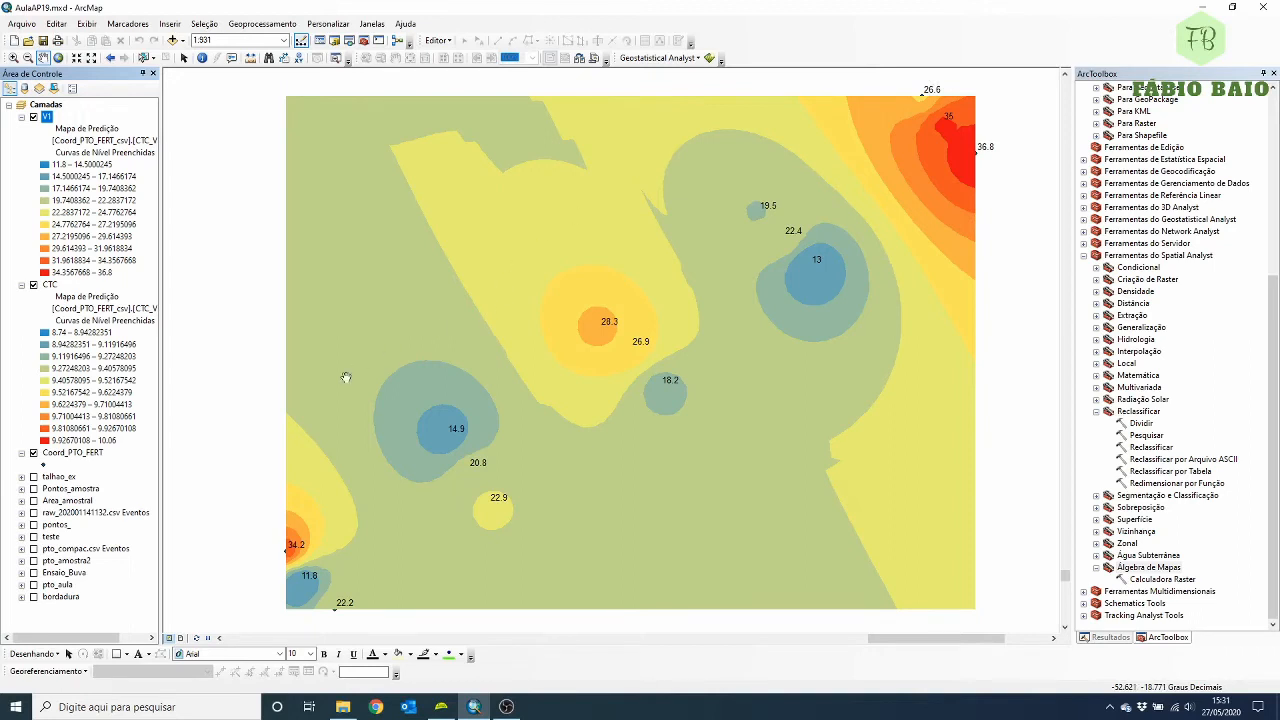
- Hide the V1 and CTC surfaces so only the sampling points of Coord_PTO_FERT are displayed at scale 1:1,500
{"action": "left_click", "coordinate": [33, 117]}
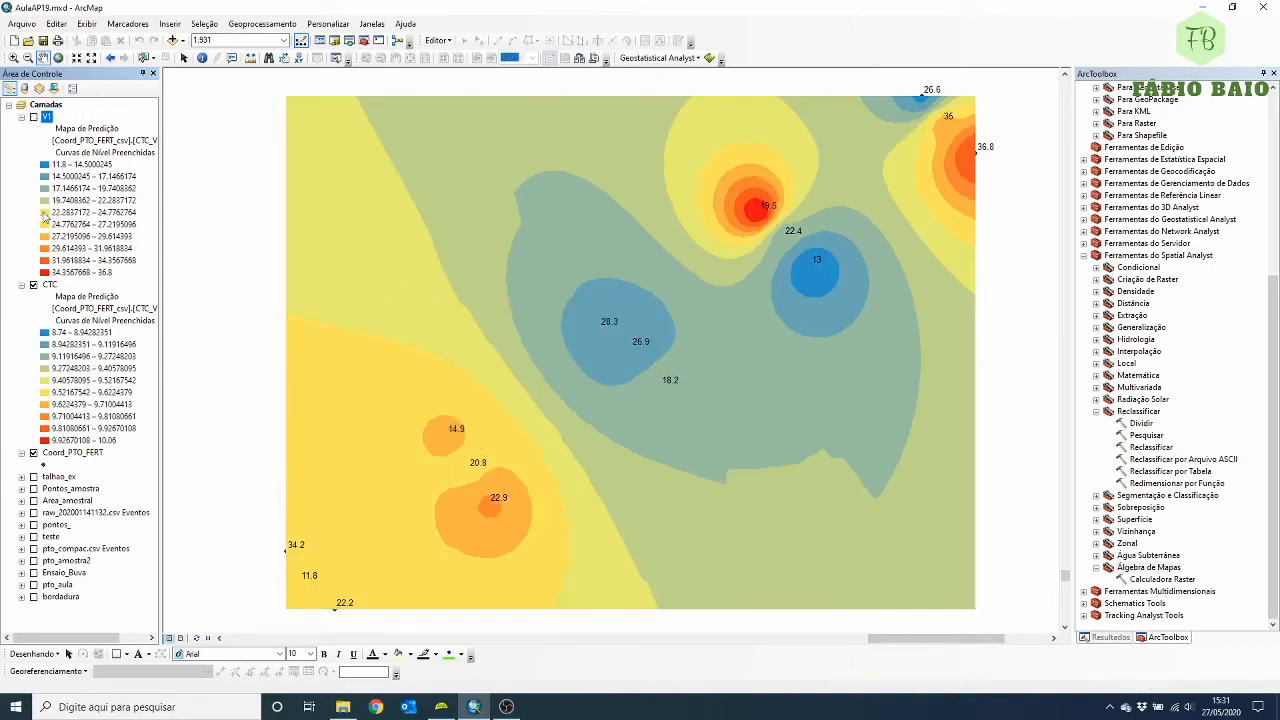
{"action": "left_click", "coordinate": [35, 285]}
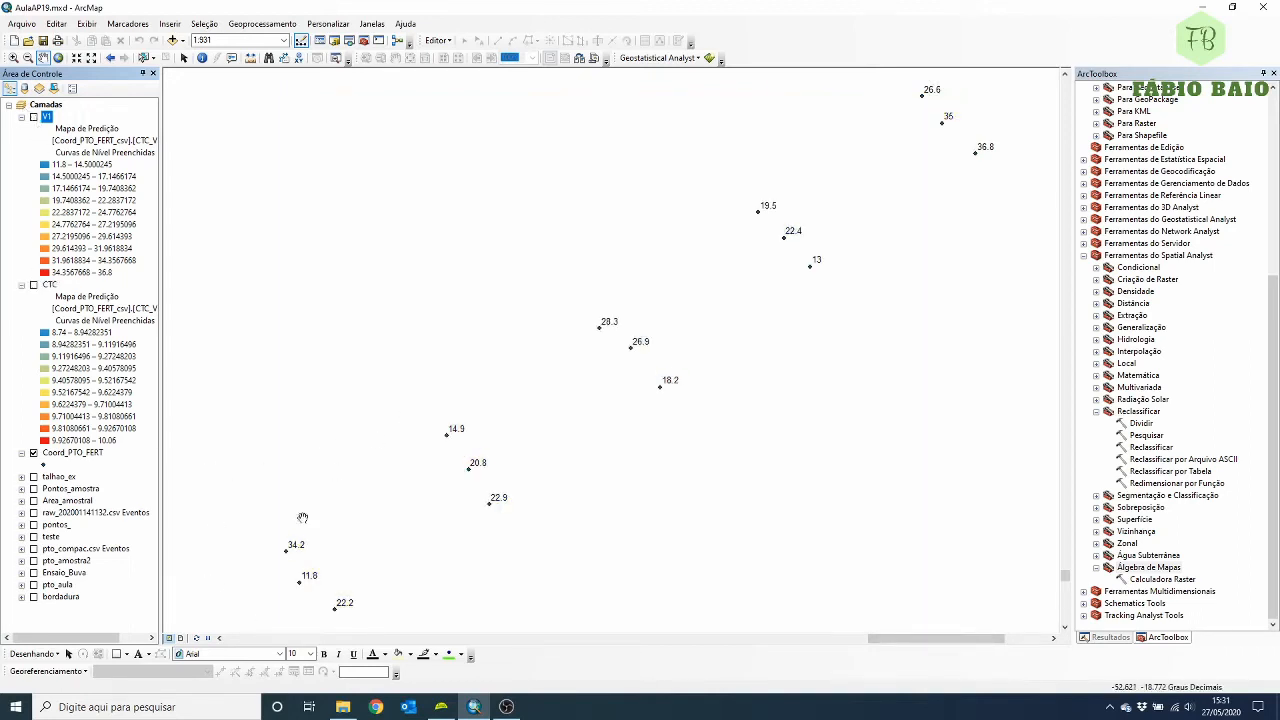
{"action": "scroll", "coordinate": [418, 488], "scroll_direction": "up", "scroll_amount": 3}
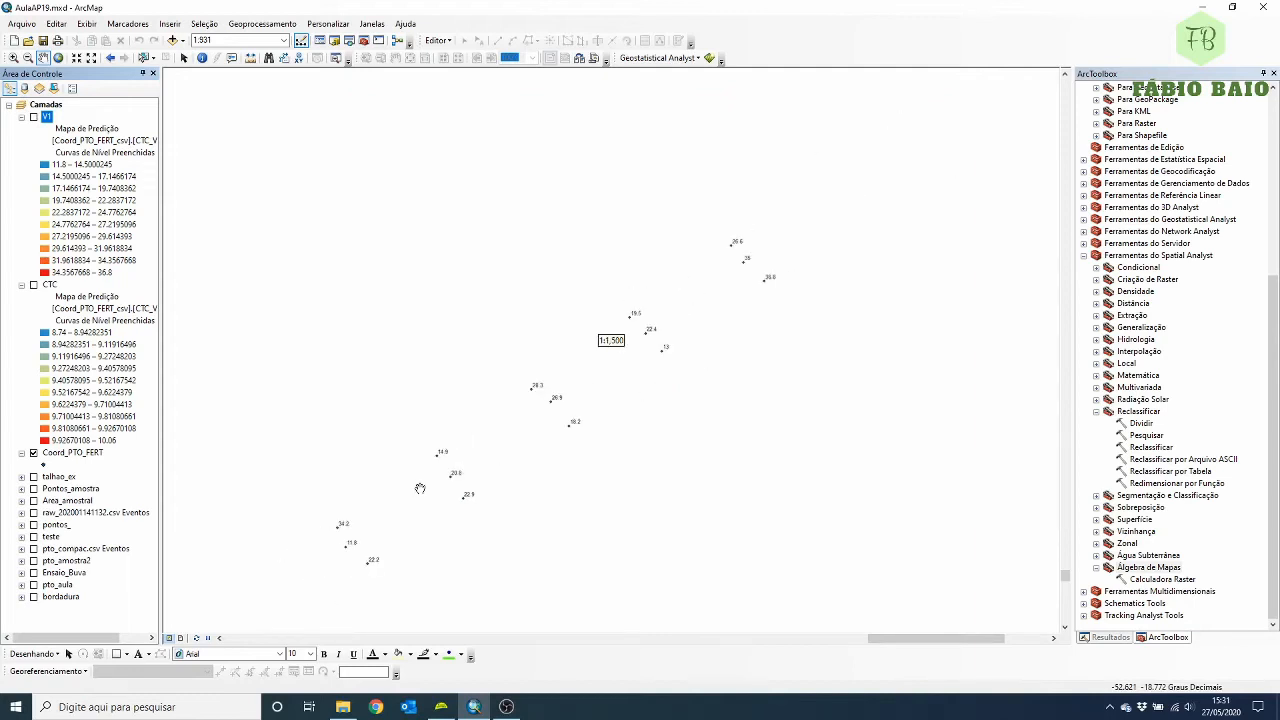
{"action": "left_click_drag", "start_coordinate": [533, 471], "coordinate": [591, 408]}
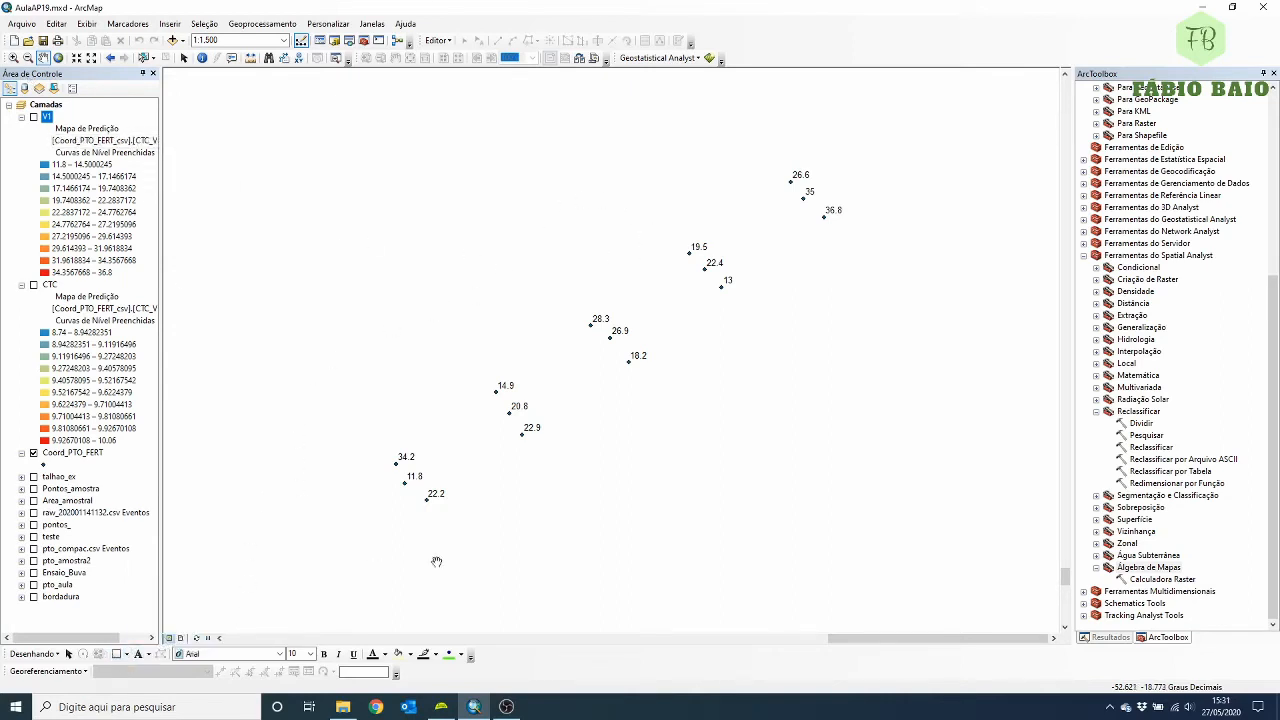
{"action": "left_click", "coordinate": [21, 23]}
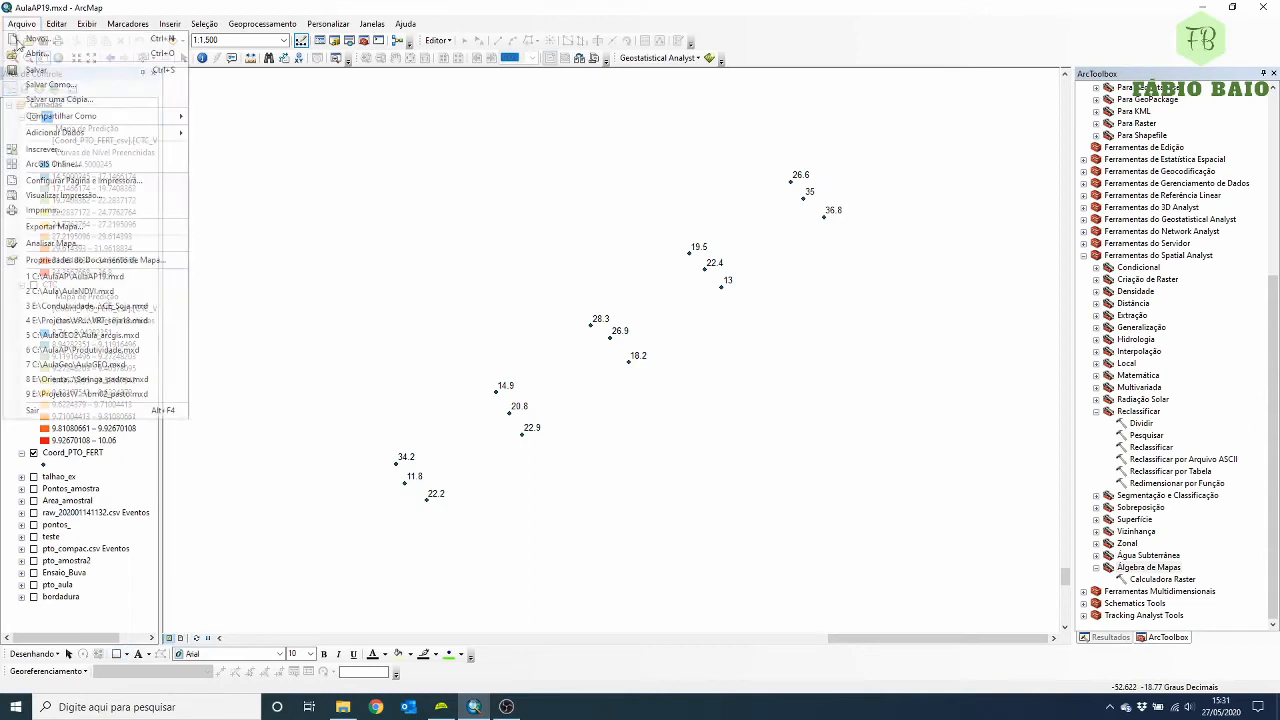
{"action": "mouse_move", "coordinate": [73, 137]}
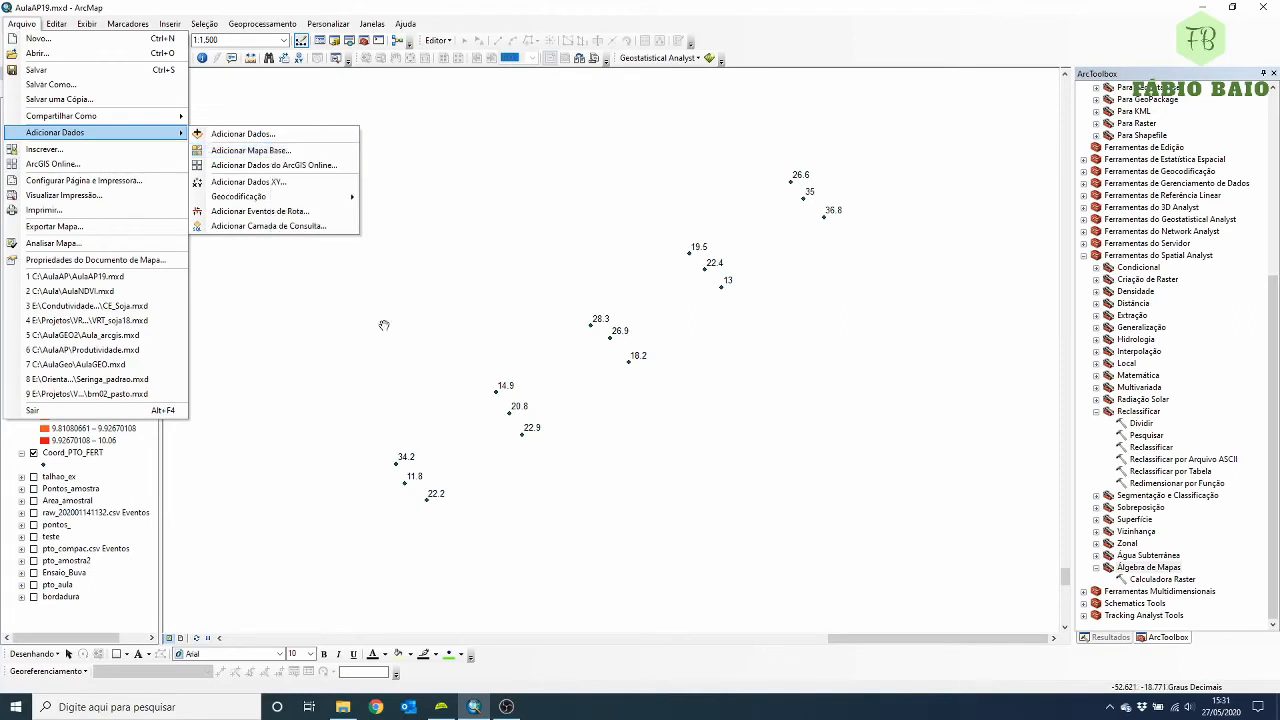
{"action": "mouse_move", "coordinate": [534, 205]}
{"action": "left_mouse_down"}
{"action": "mouse_move", "coordinate": [603, 337]}
{"action": "mouse_move", "coordinate": [523, 174]}
{"action": "mouse_move", "coordinate": [520, 210]}
{"action": "left_mouse_up"}
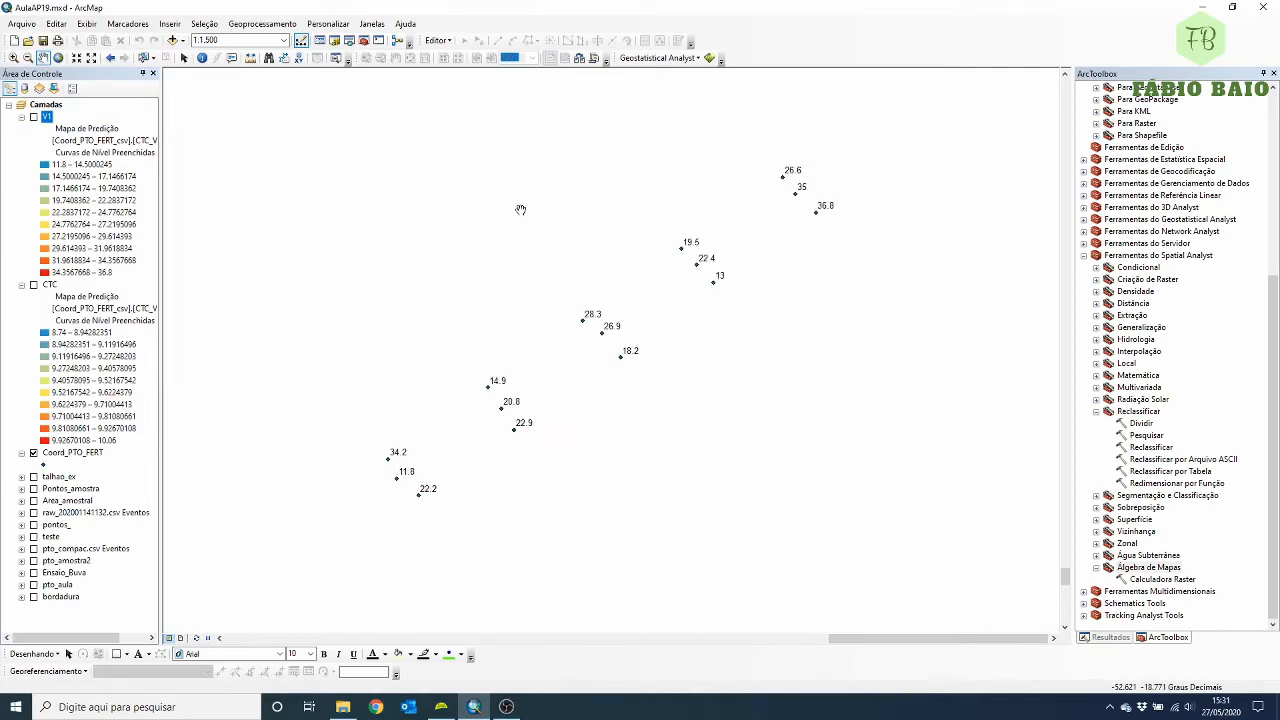
- Draw a four-sided polygon graphic enclosing all the sampling points as the field boundary
{"action": "left_click", "coordinate": [127, 657]}
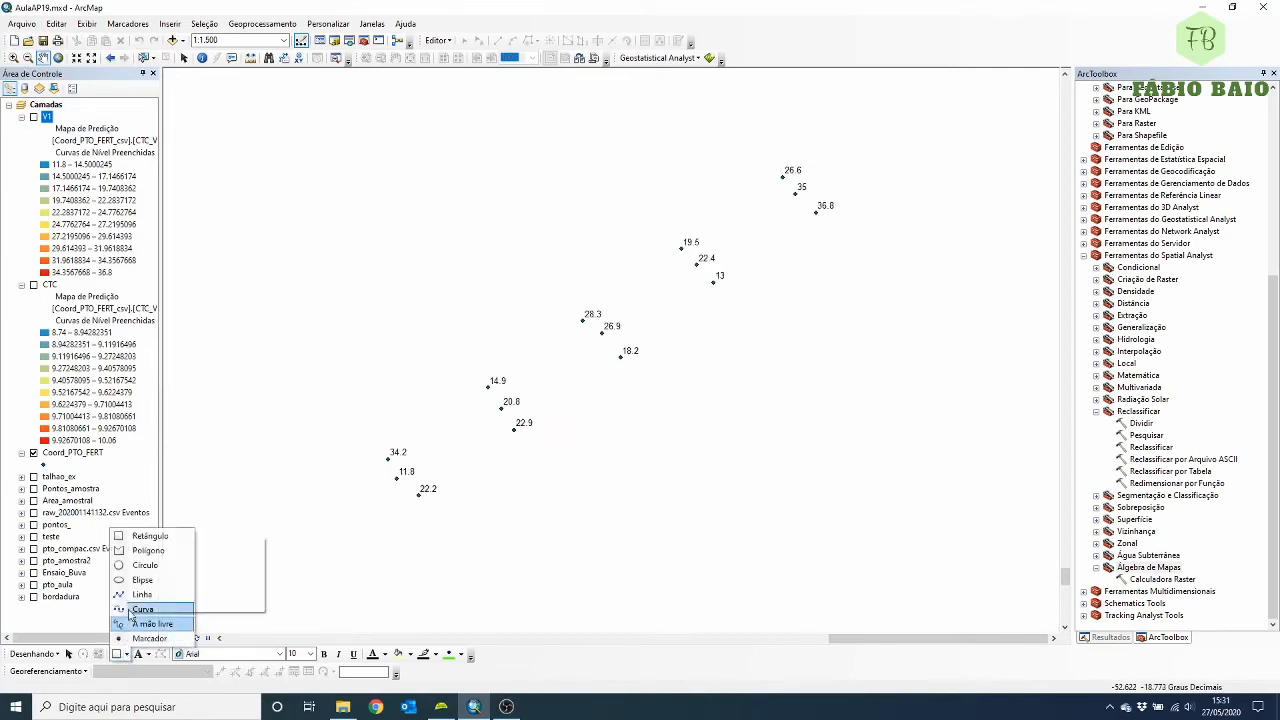
{"action": "left_click", "coordinate": [135, 566]}
{"action": "left_click", "coordinate": [327, 451]}
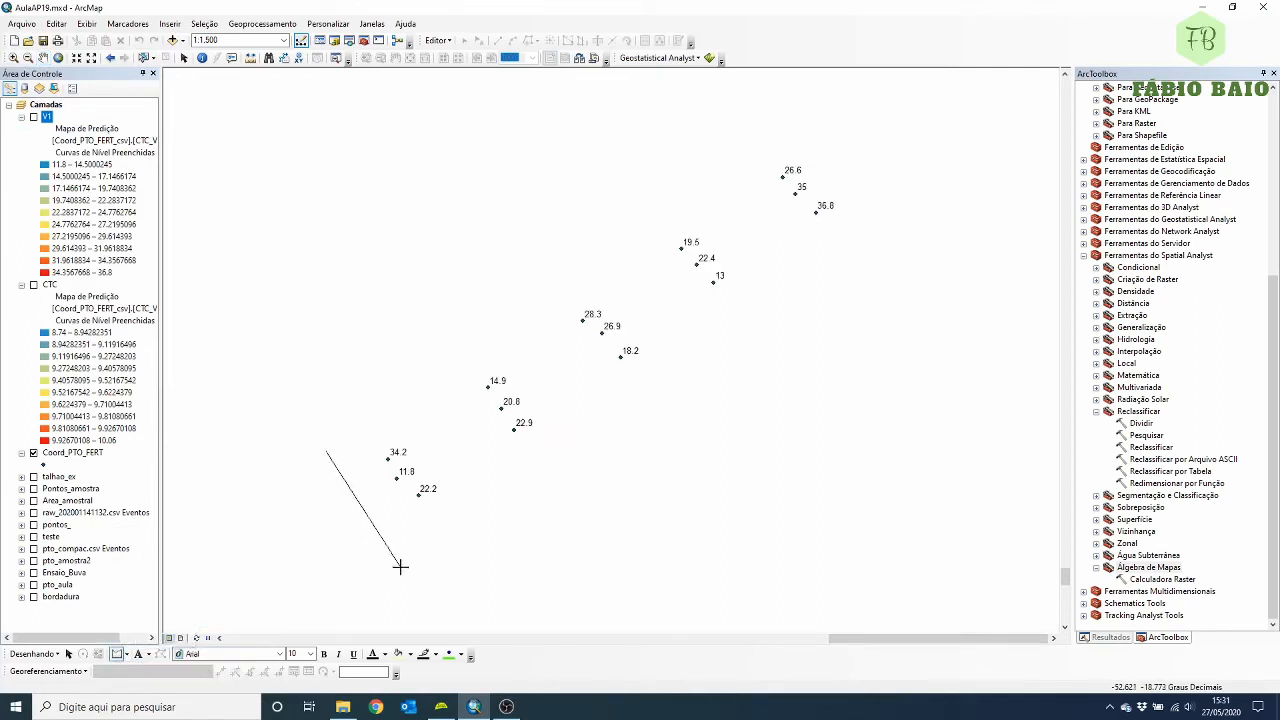
{"action": "left_click", "coordinate": [399, 549]}
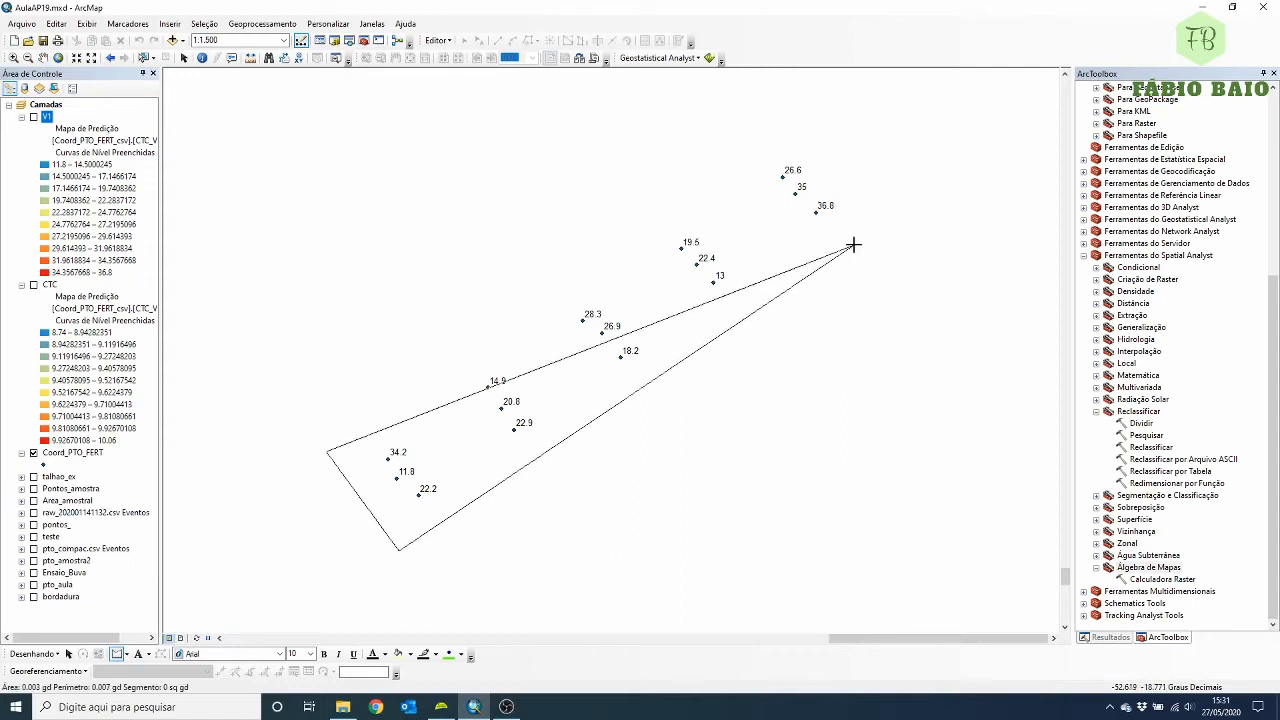
{"action": "left_click", "coordinate": [878, 190]}
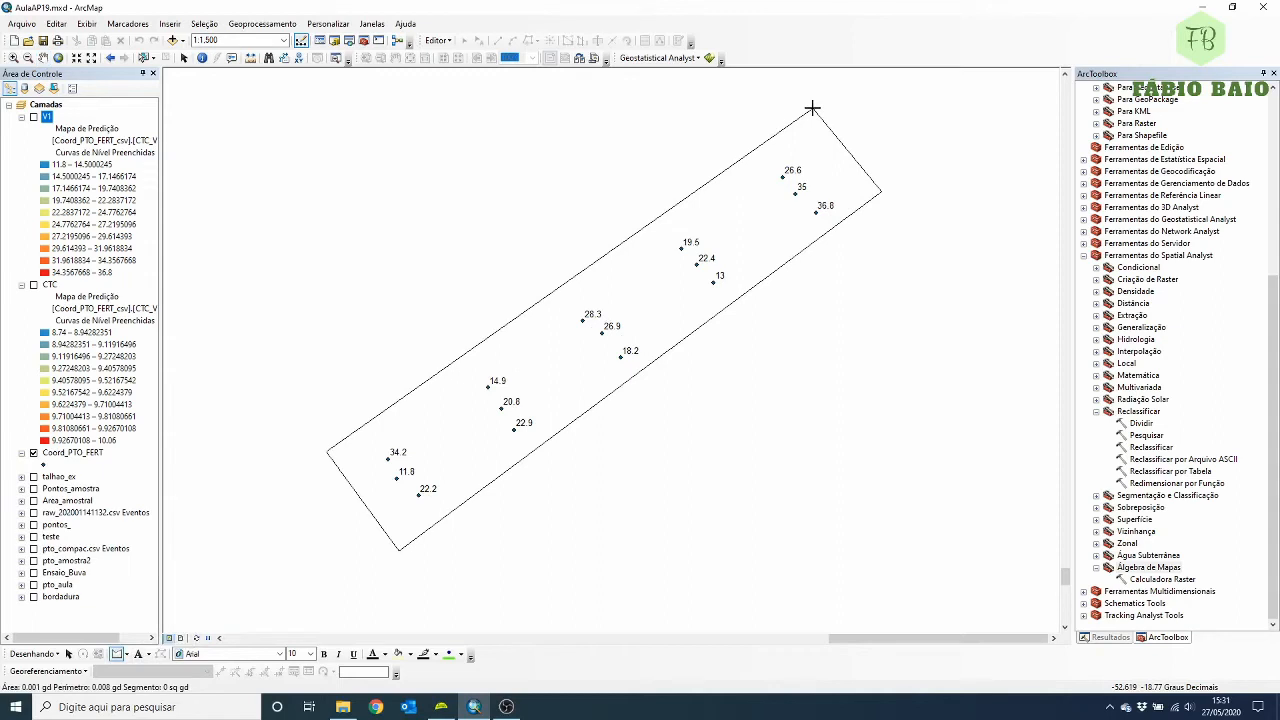
{"action": "double_click", "coordinate": [812, 107]}
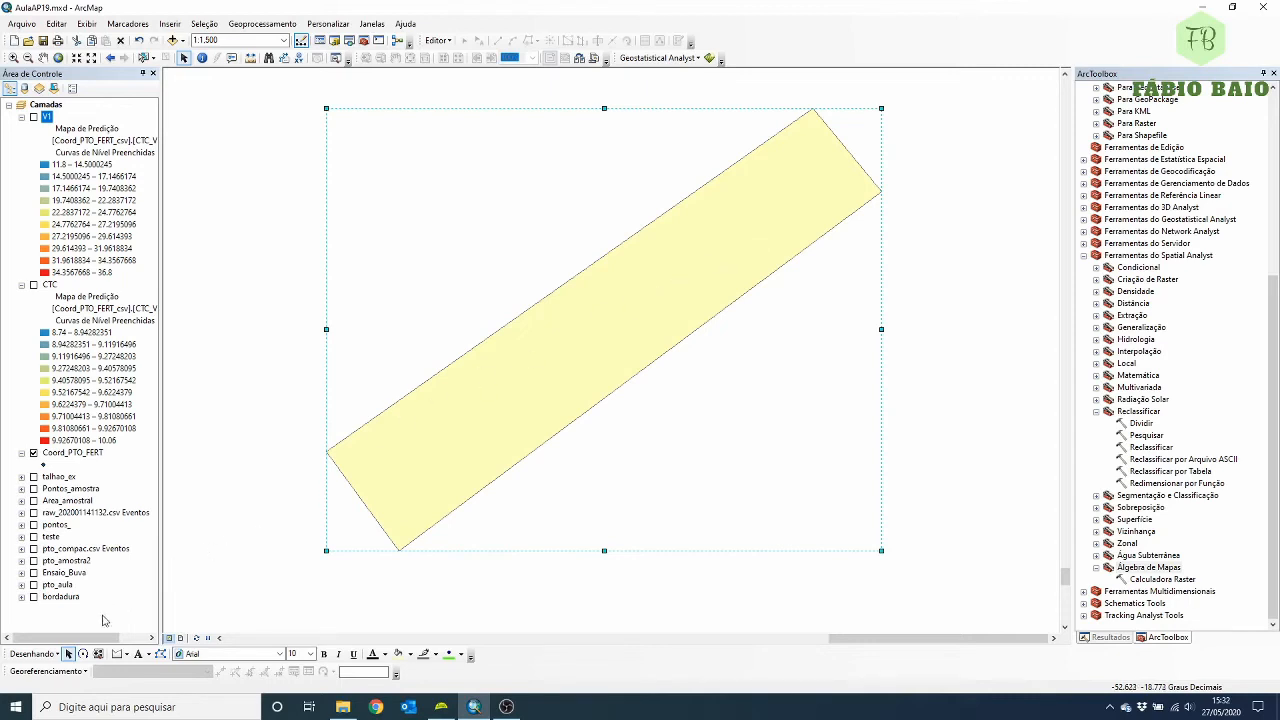
- Start converting the selected polygon graphic to features, with the VRT folder inside AulaAP as the output location
{"action": "left_click", "coordinate": [48, 656]}
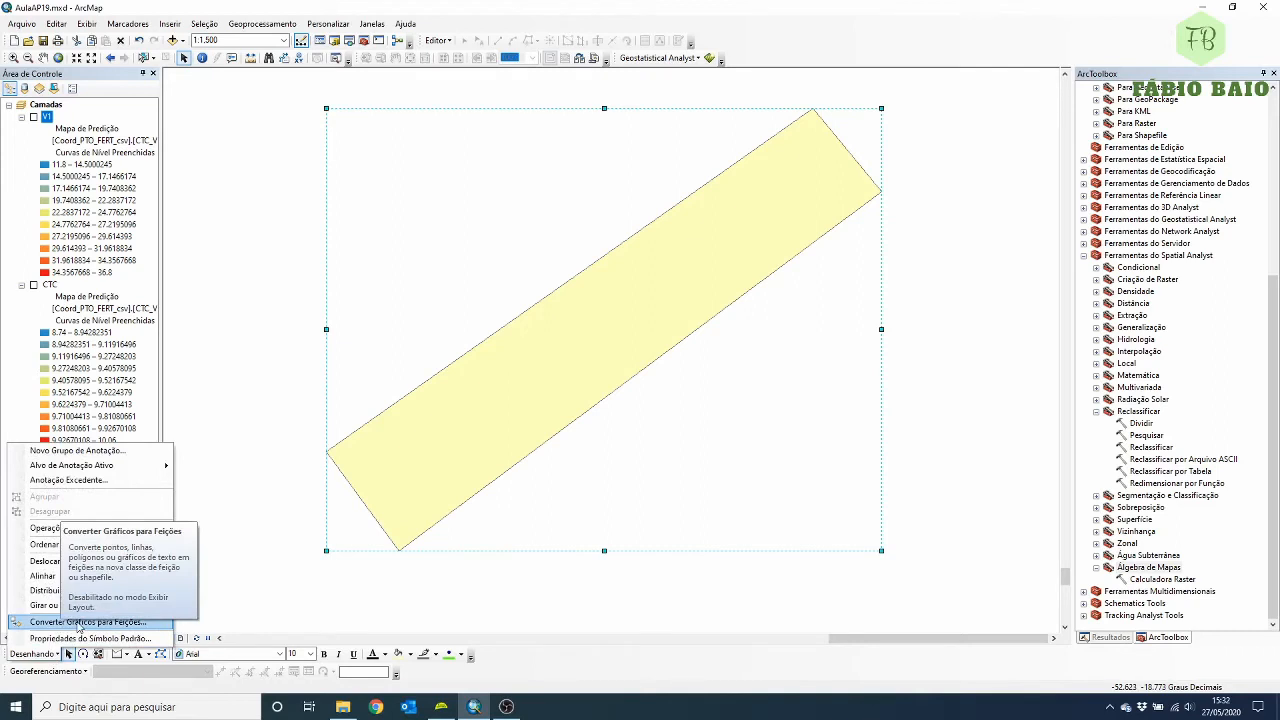
{"action": "left_click", "coordinate": [80, 622]}
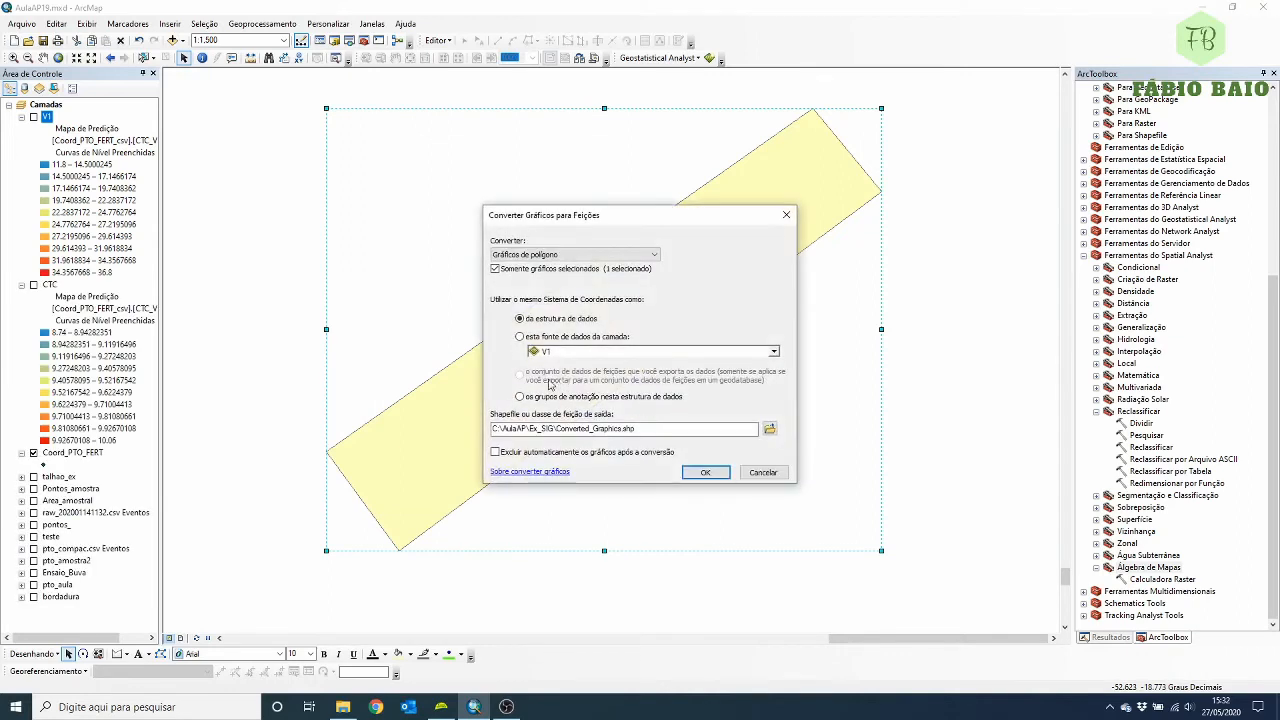
{"action": "left_click", "coordinate": [769, 428]}
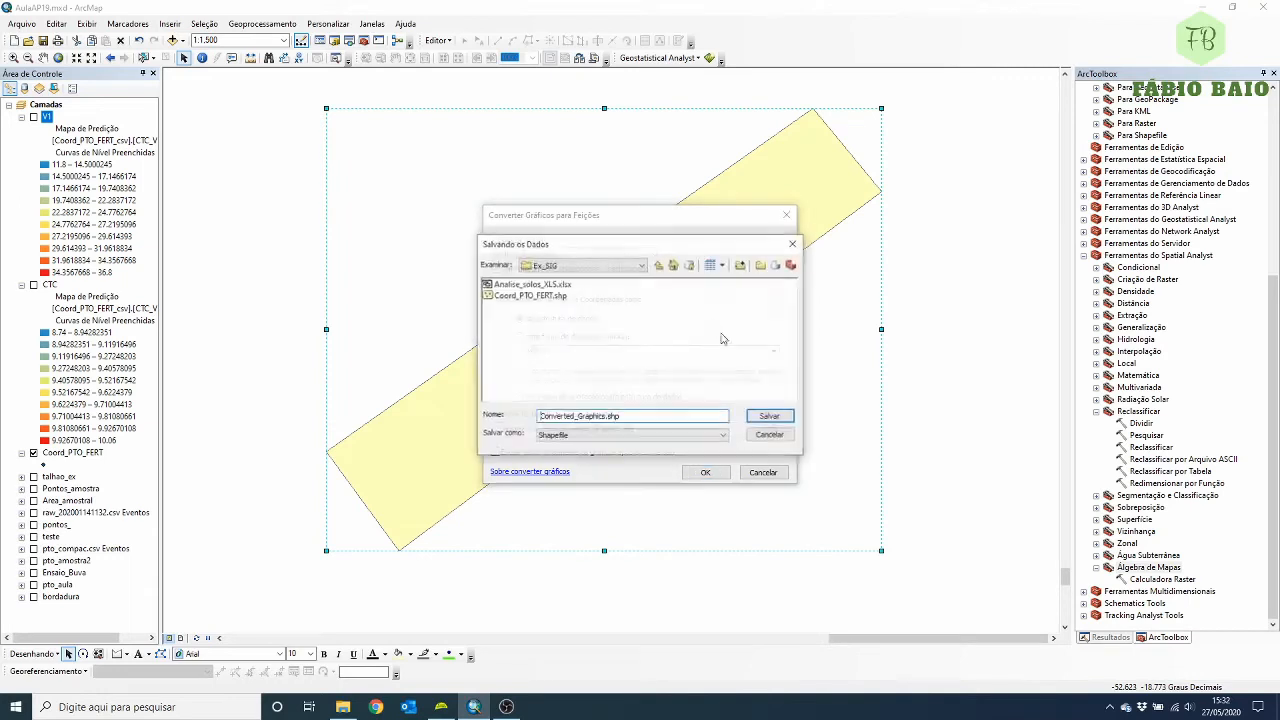
{"action": "left_click", "coordinate": [675, 266]}
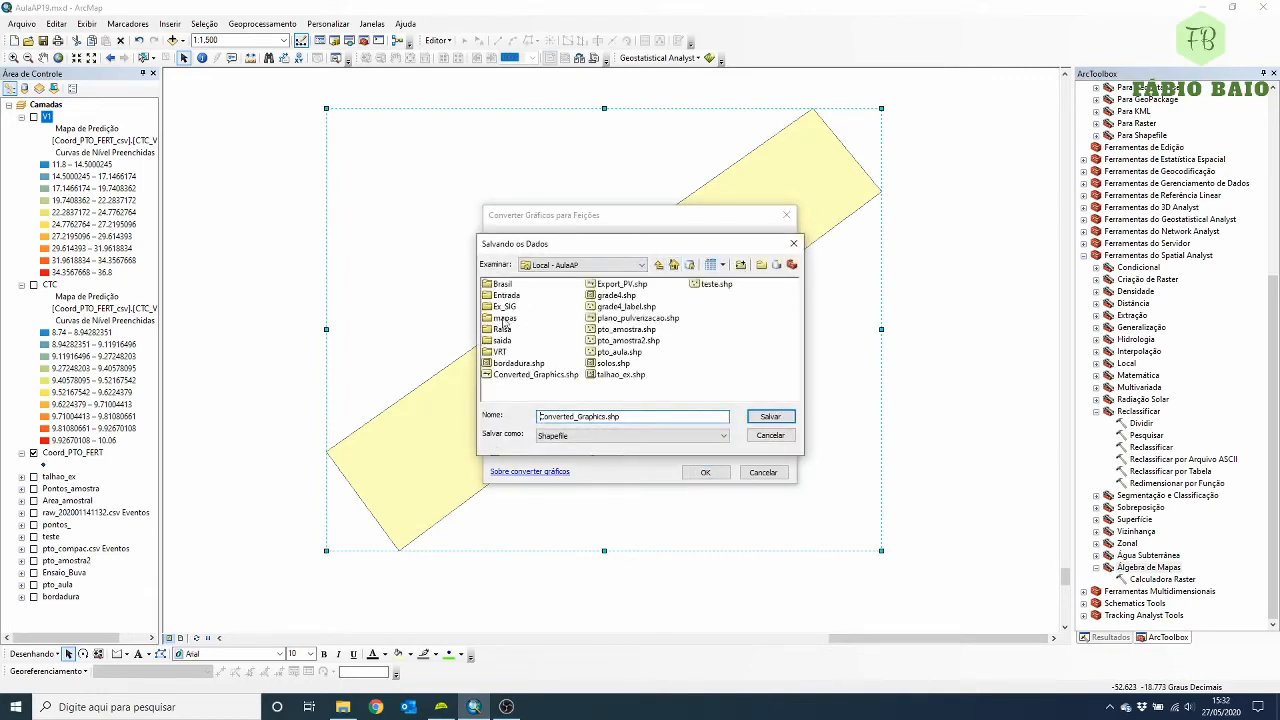
{"action": "double_click", "coordinate": [500, 352]}
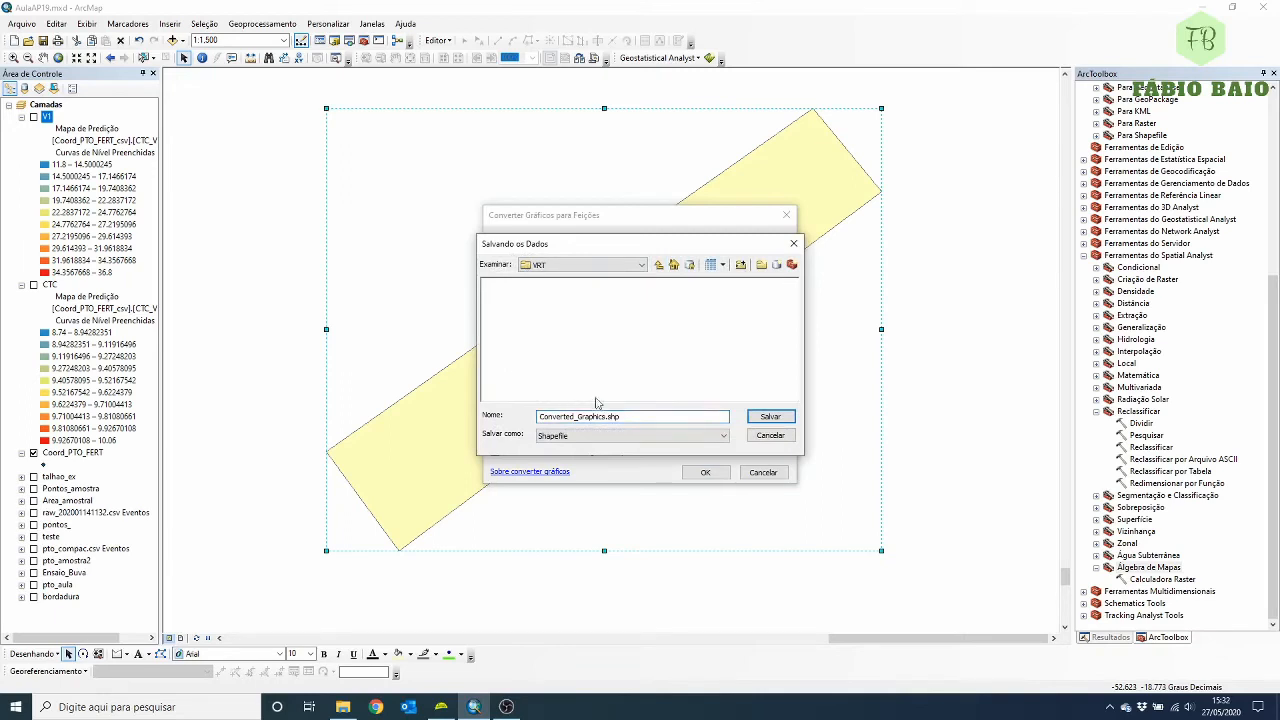
- Export the polygon as the shapefile Bordadura, deleting the graphic after conversion, and add it to the map as a layer
{"action": "left_click_drag", "start_coordinate": [636, 414], "coordinate": [486, 419]}
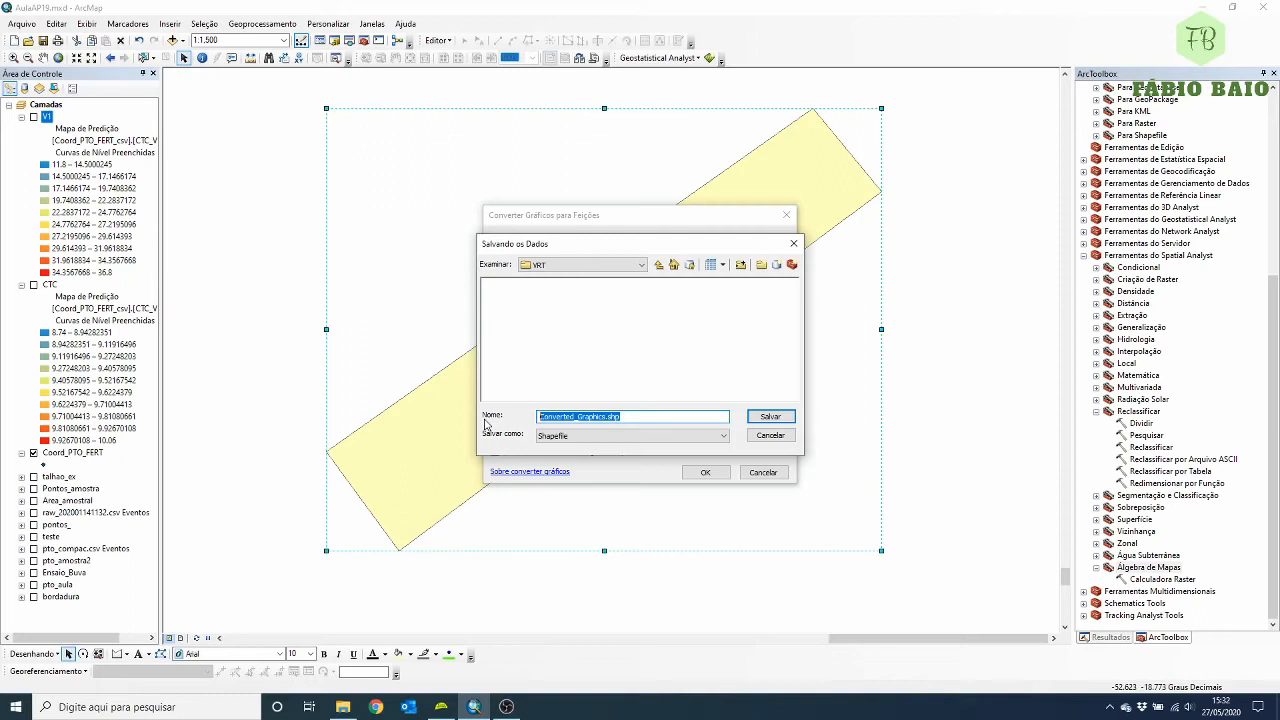
{"action": "type", "text": "Bordadura"}
{"action": "left_click", "coordinate": [568, 435]}
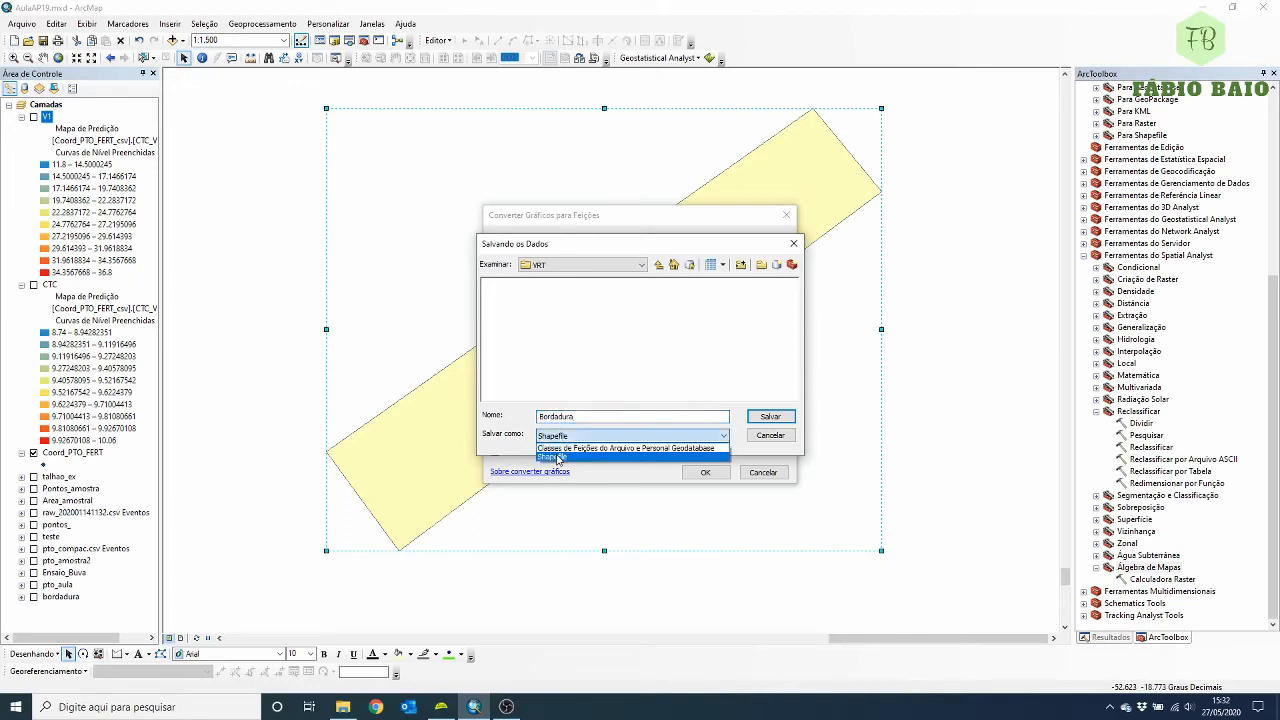
{"action": "left_click", "coordinate": [572, 433]}
{"action": "left_click", "coordinate": [629, 416]}
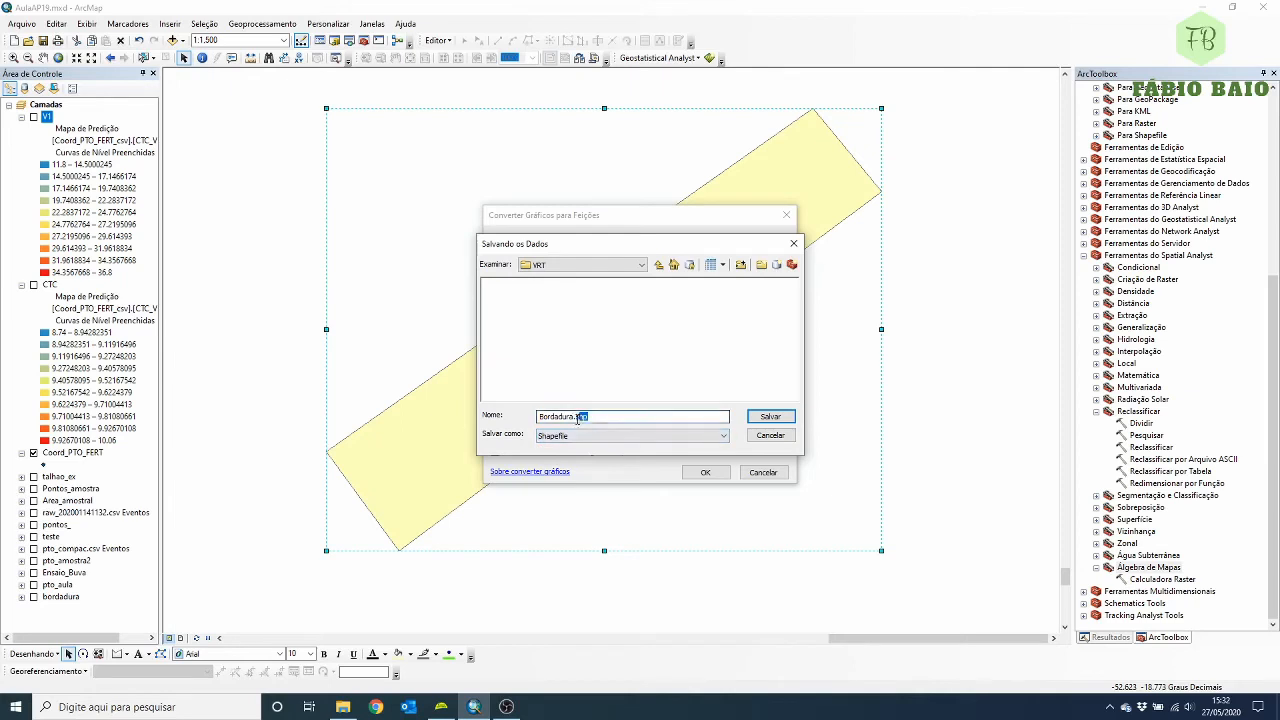
{"action": "left_click_drag", "start_coordinate": [589, 417], "coordinate": [564, 418]}
{"action": "left_click", "coordinate": [760, 416]}
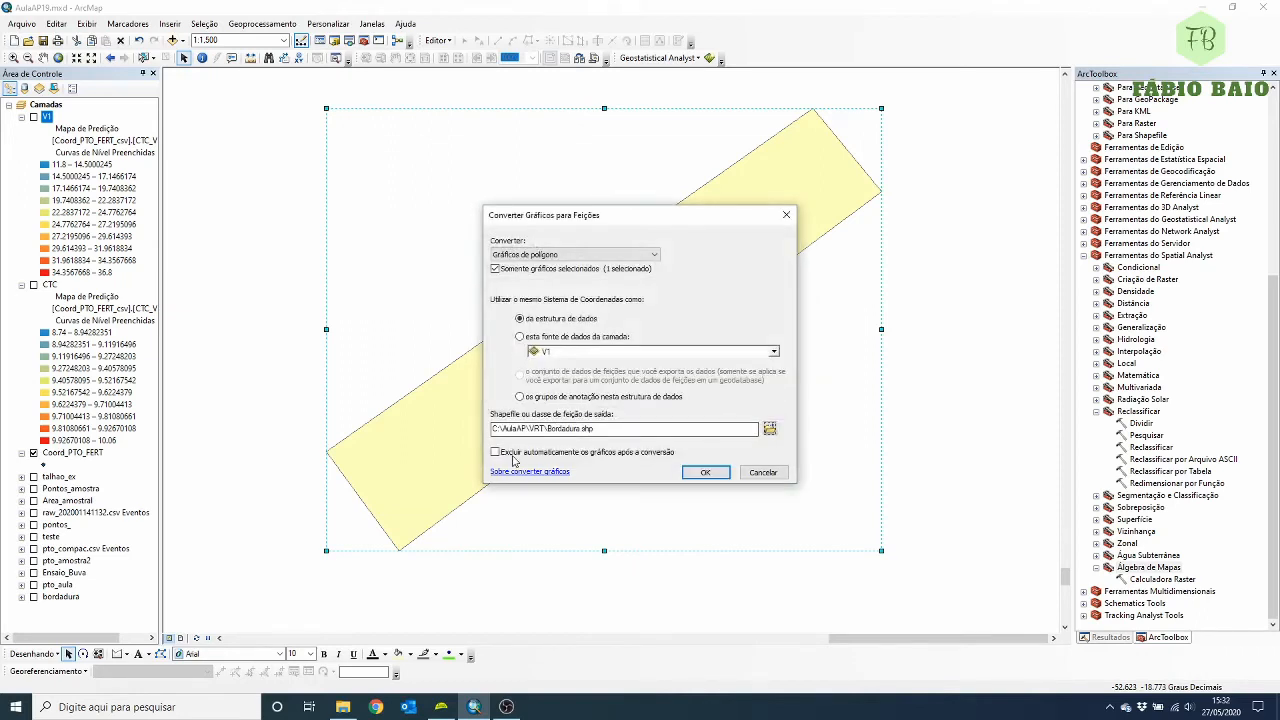
{"action": "left_click", "coordinate": [700, 472]}
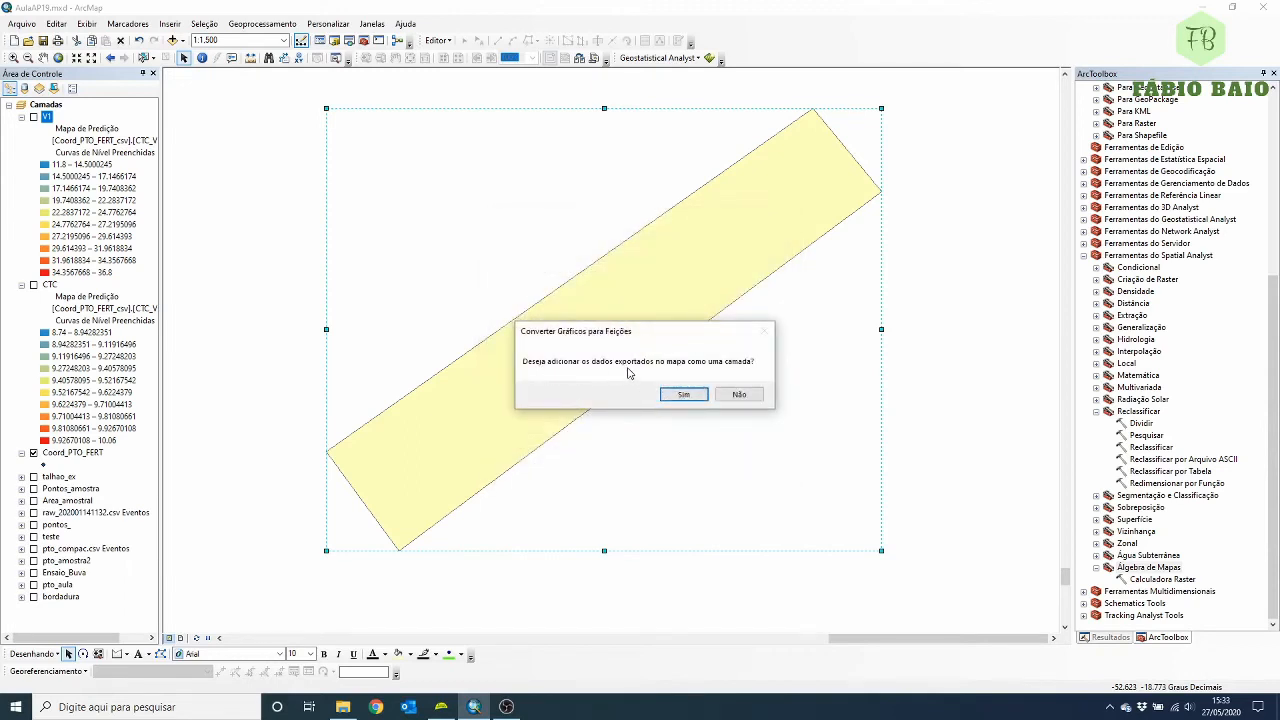
{"action": "left_click", "coordinate": [682, 394]}
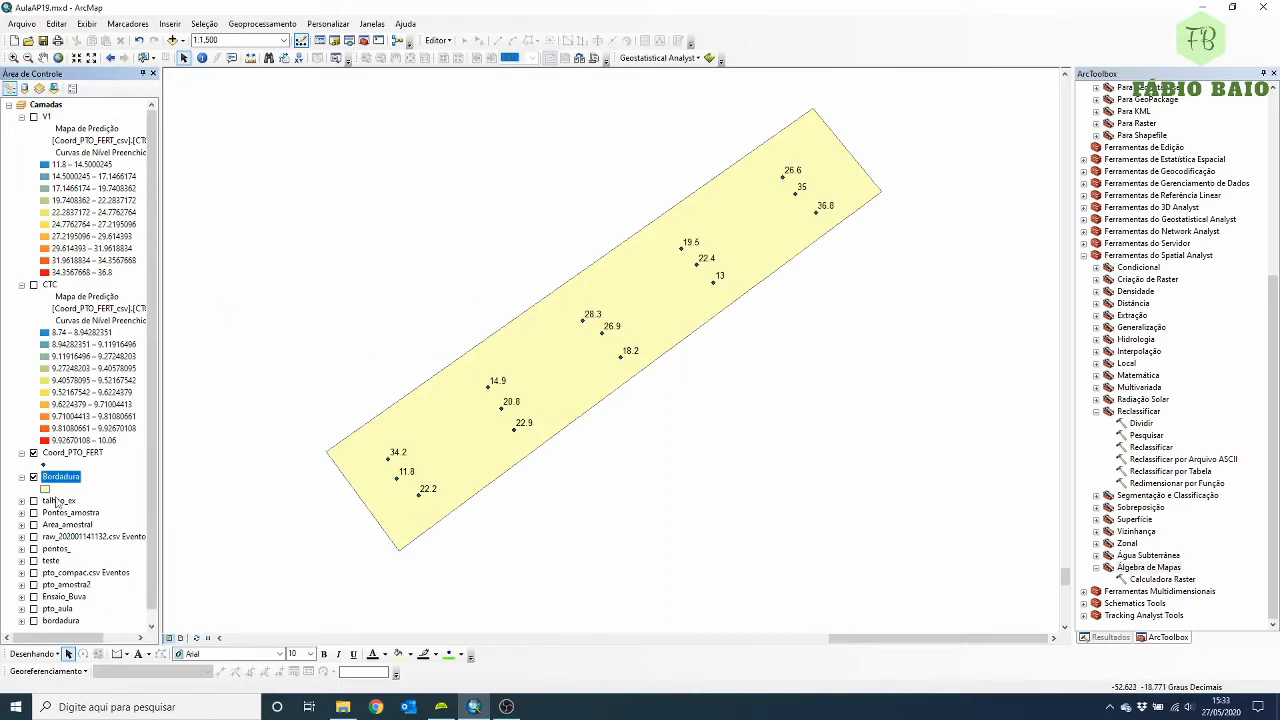
- Apply the unfilled Depressão symbol to the Bordadura layer so it draws only as an outline
{"action": "left_click", "coordinate": [46, 489]}
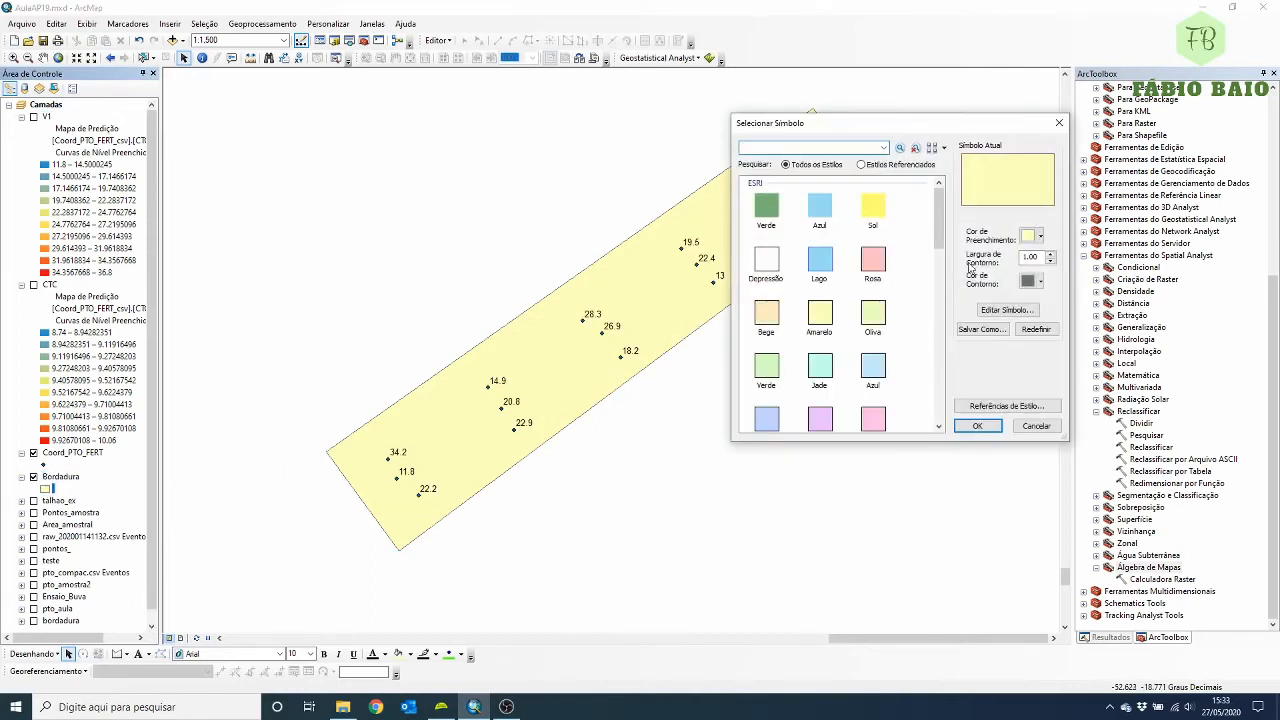
{"action": "left_click", "coordinate": [1059, 122]}
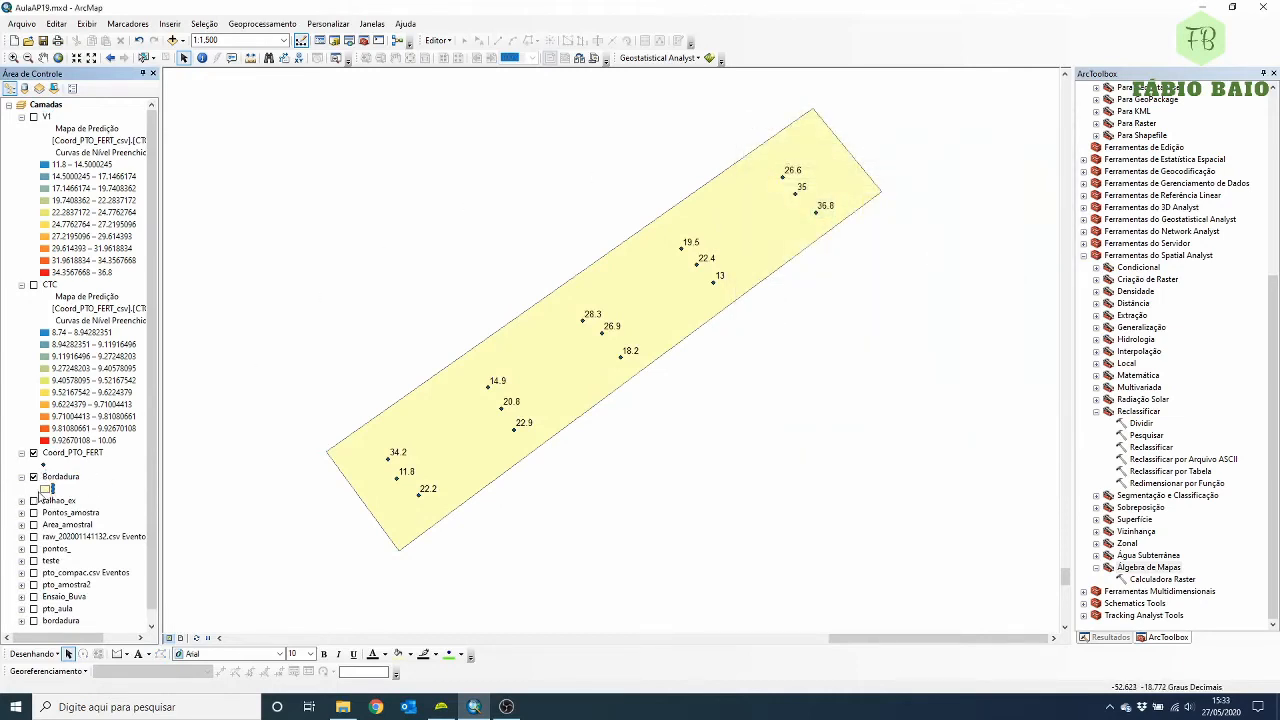
{"action": "left_click", "coordinate": [46, 489]}
{"action": "left_click", "coordinate": [766, 262]}
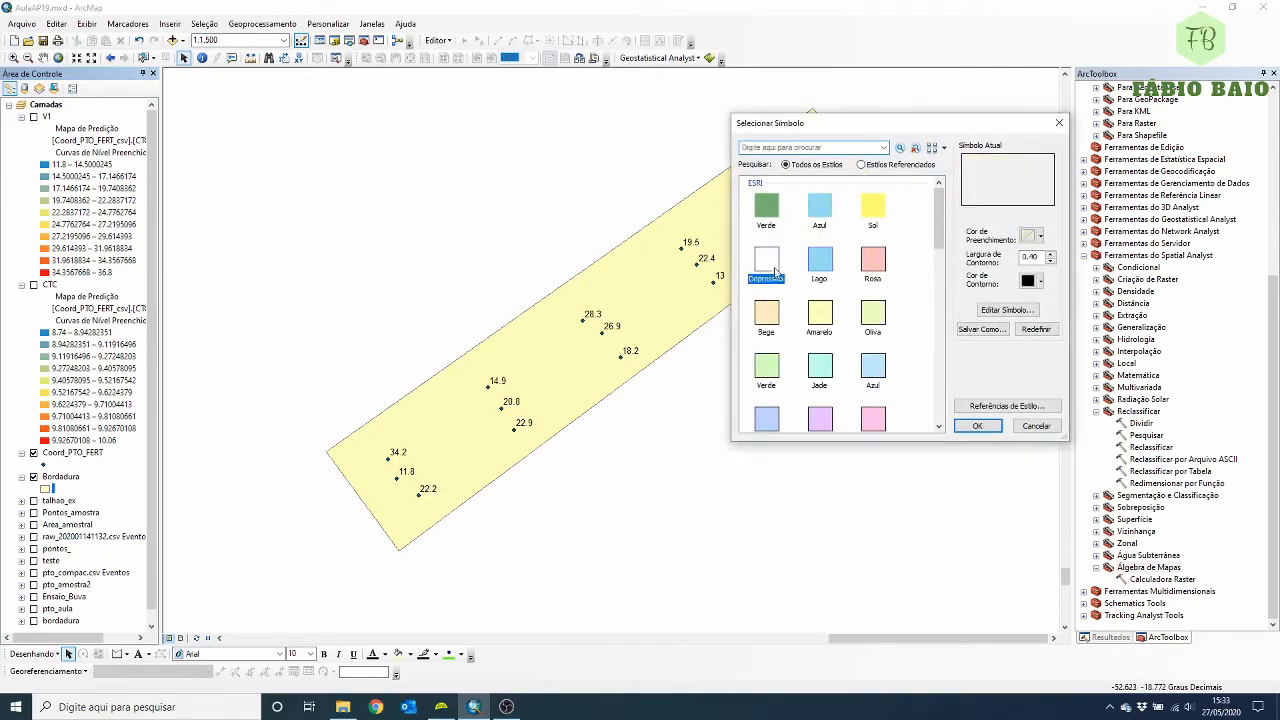
{"action": "left_click", "coordinate": [974, 426]}
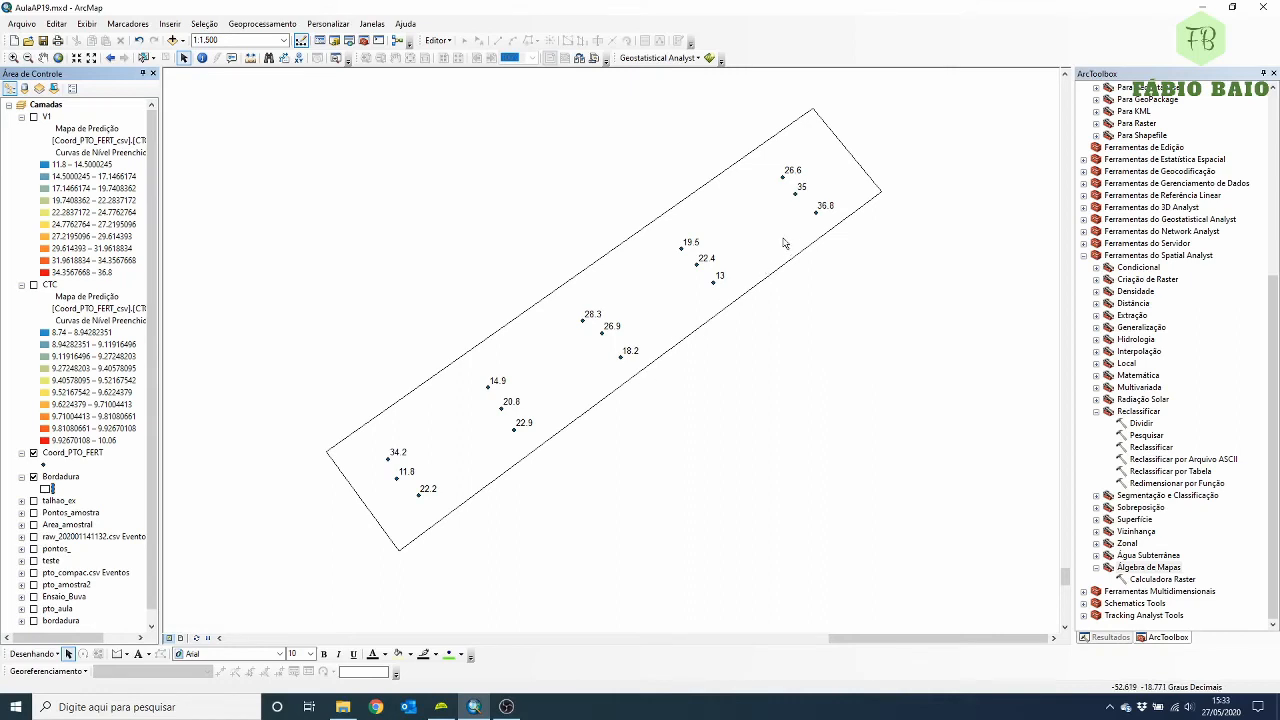
- Show the V1 surface to compare its extent with the Bordadura outline, and hide it again
{"action": "left_click", "coordinate": [33, 117]}
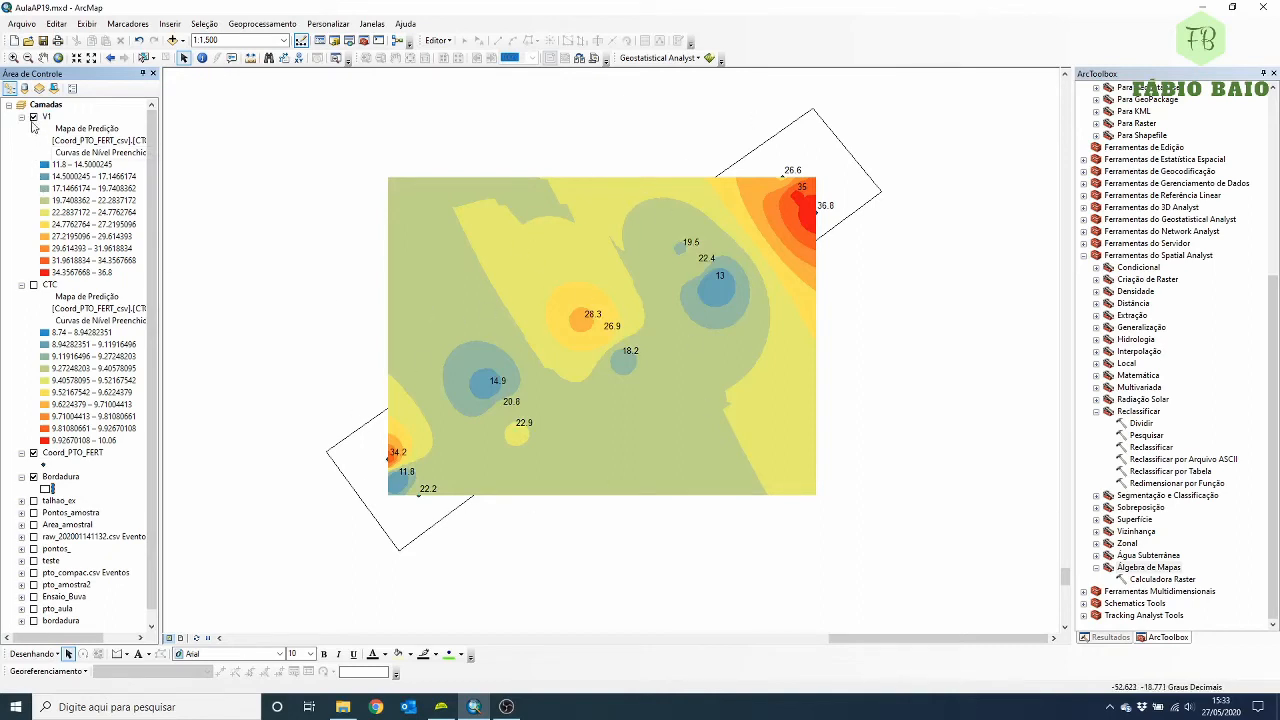
{"action": "left_click", "coordinate": [33, 118]}
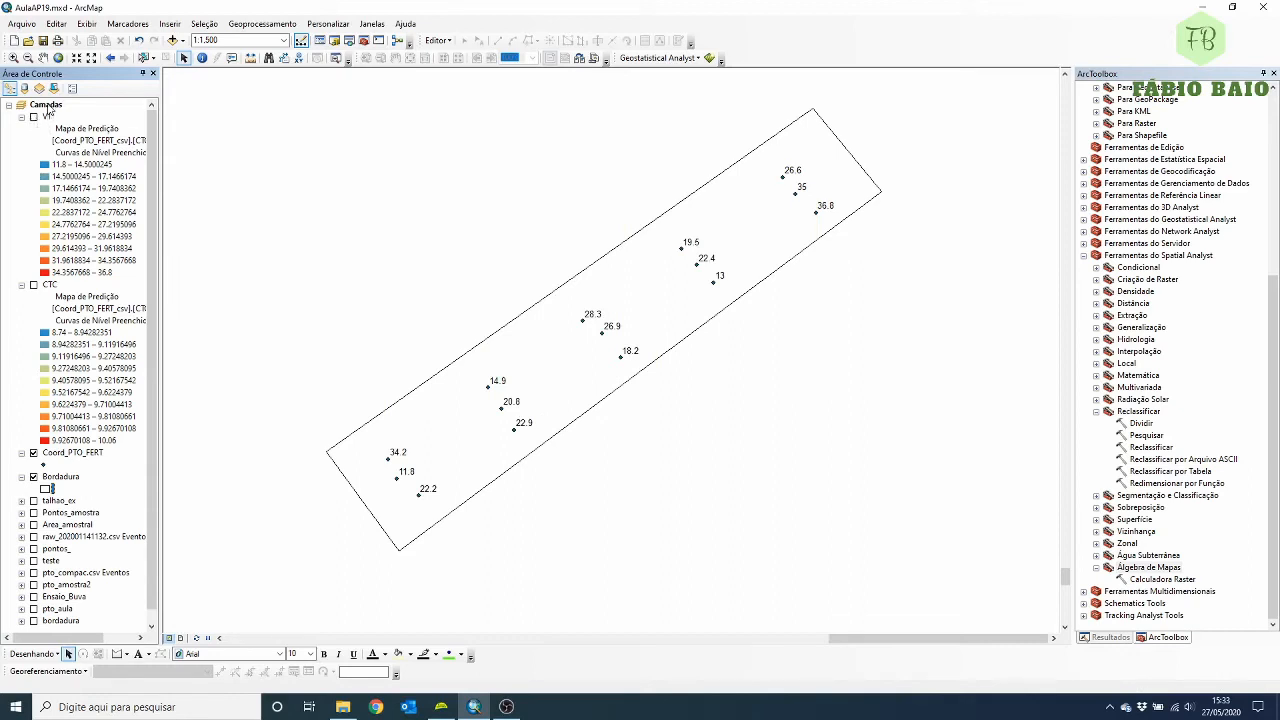
{"action": "left_click", "coordinate": [46, 105]}
{"action": "right_click", "coordinate": [52, 107]}
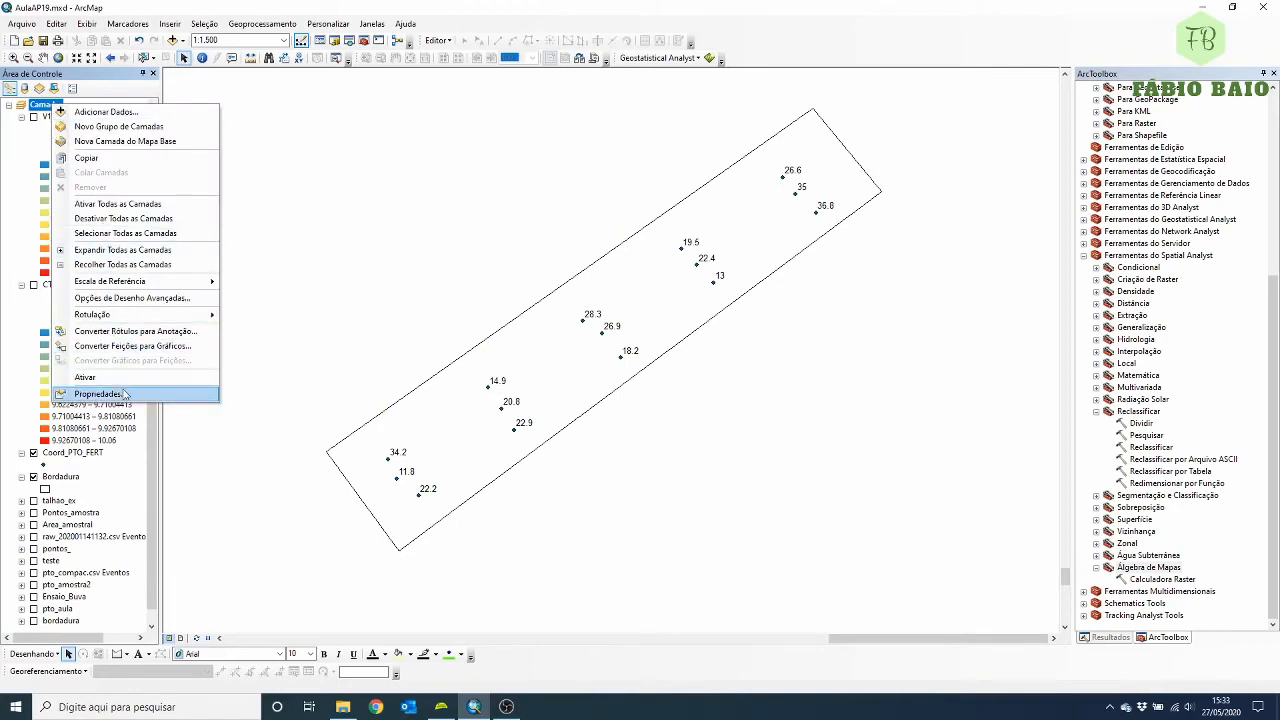
{"action": "left_click", "coordinate": [124, 394]}
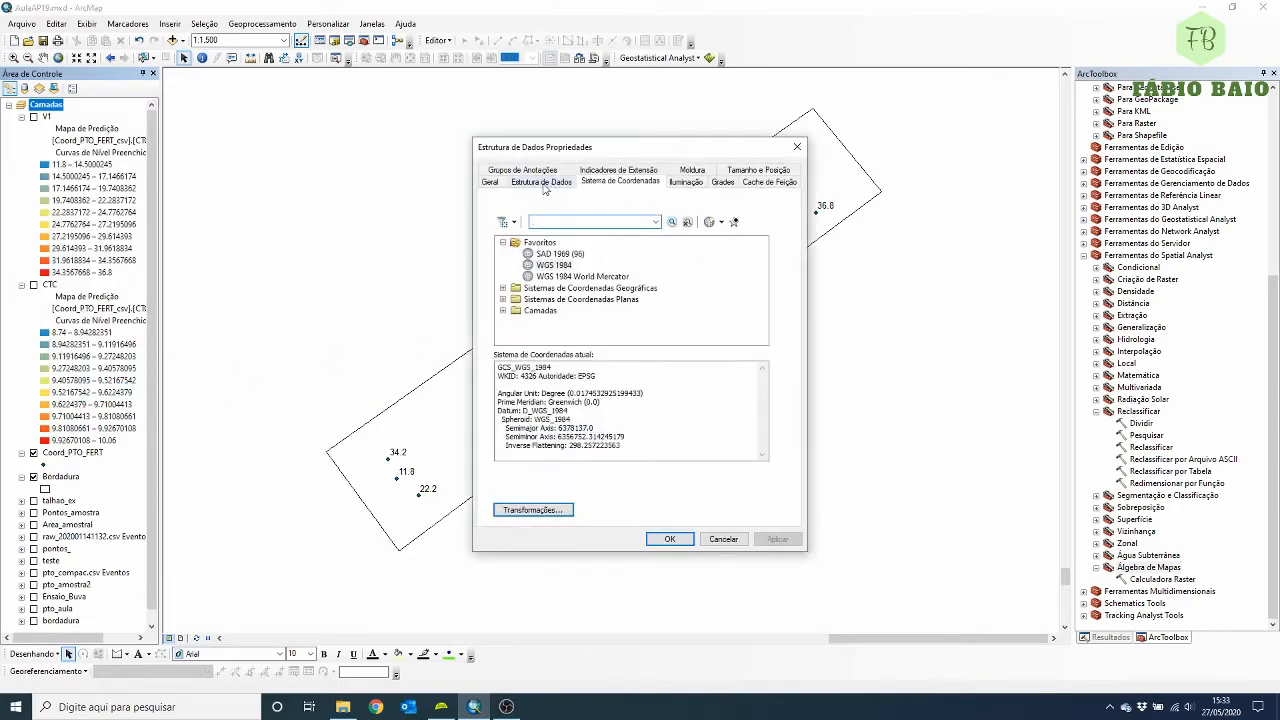
{"action": "left_click", "coordinate": [696, 184]}
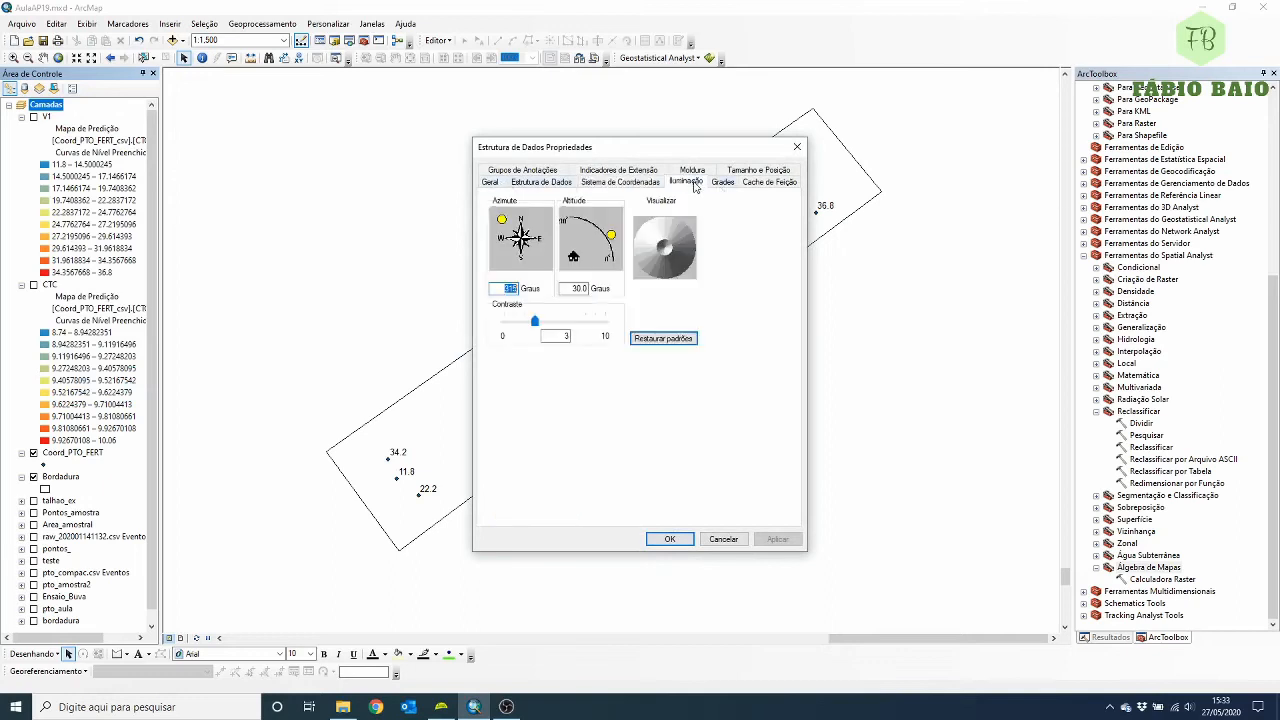
{"action": "left_click", "coordinate": [650, 172]}
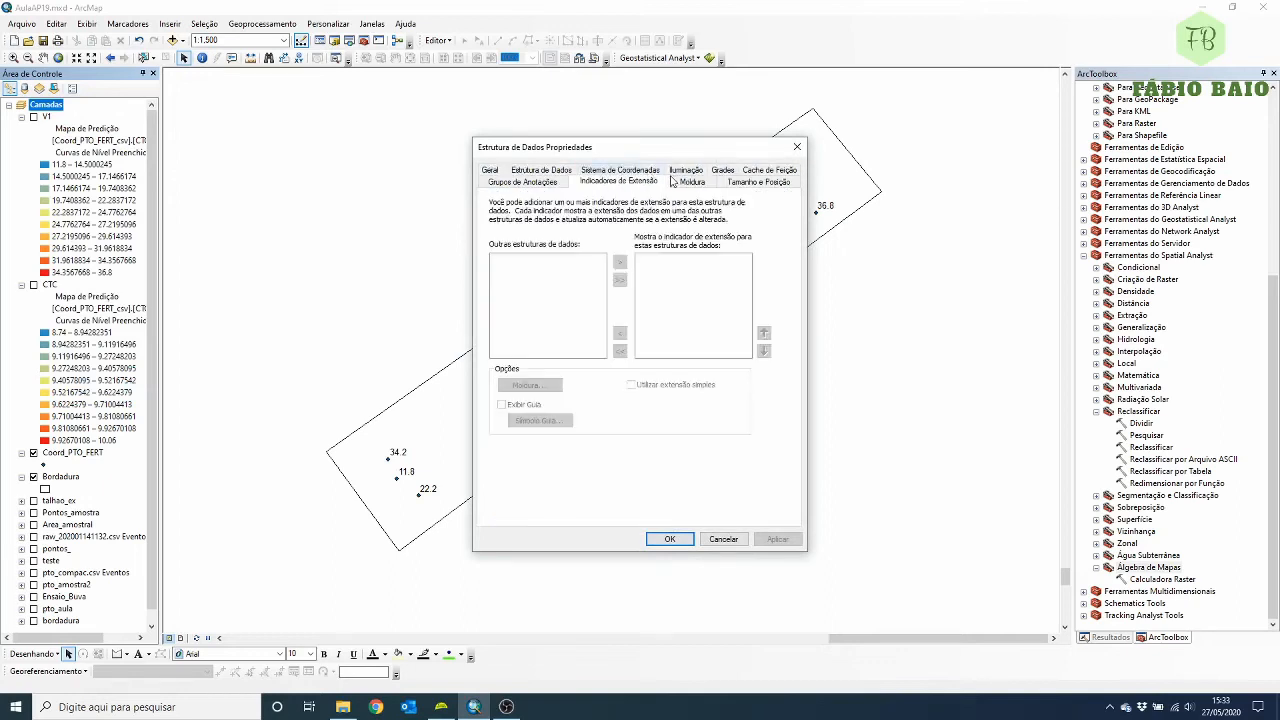
{"action": "left_click", "coordinate": [688, 183]}
{"action": "left_click", "coordinate": [684, 171]}
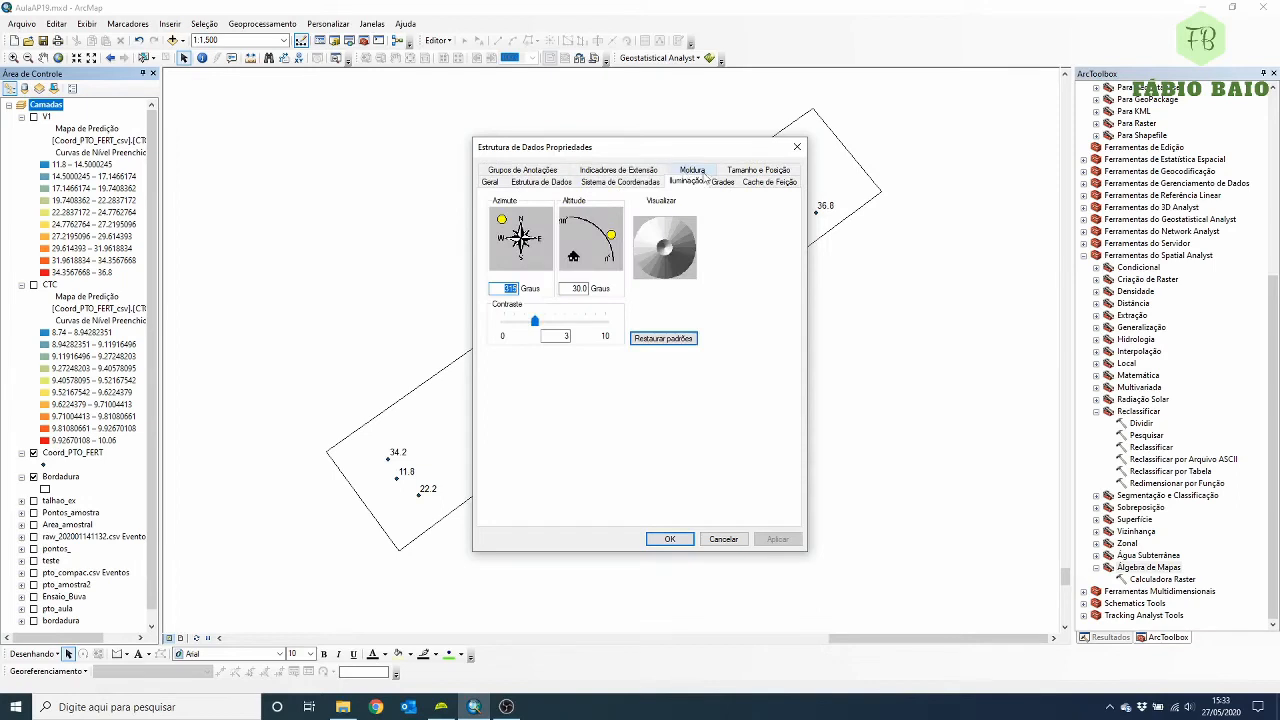
{"action": "left_click", "coordinate": [740, 171]}
{"action": "left_click", "coordinate": [692, 182]}
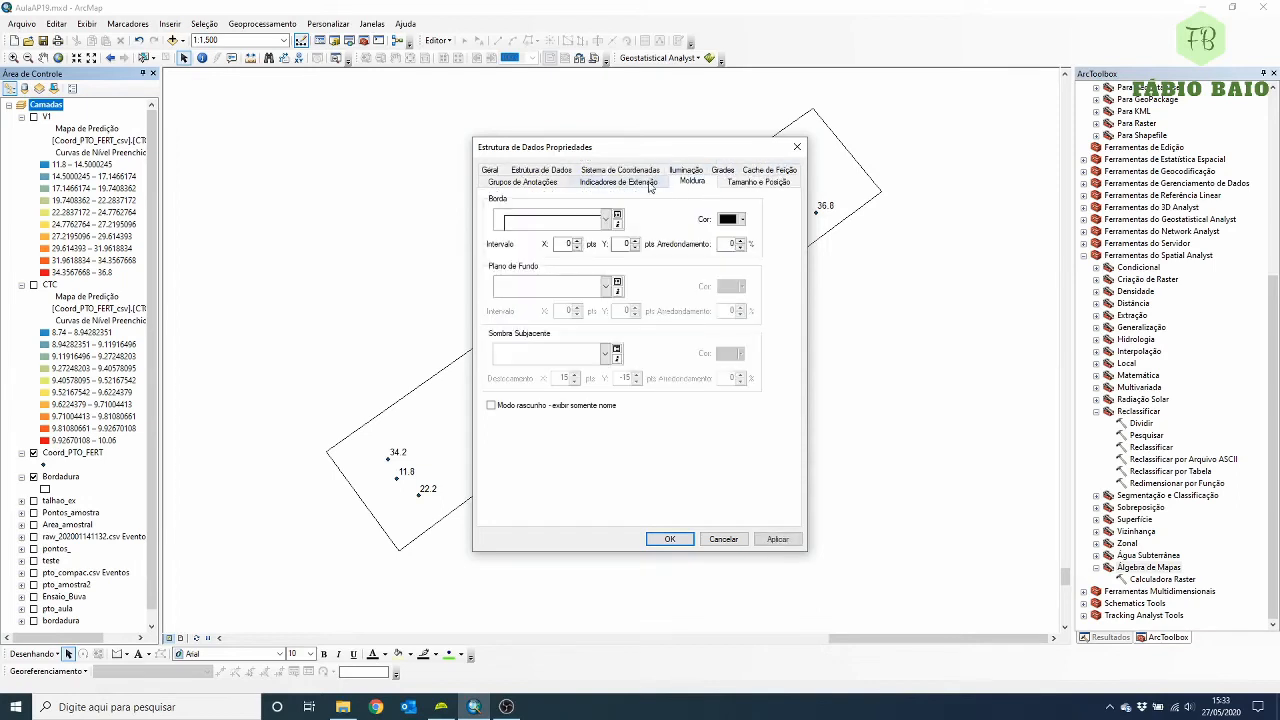
{"action": "left_click", "coordinate": [648, 184]}
{"action": "left_click", "coordinate": [545, 183]}
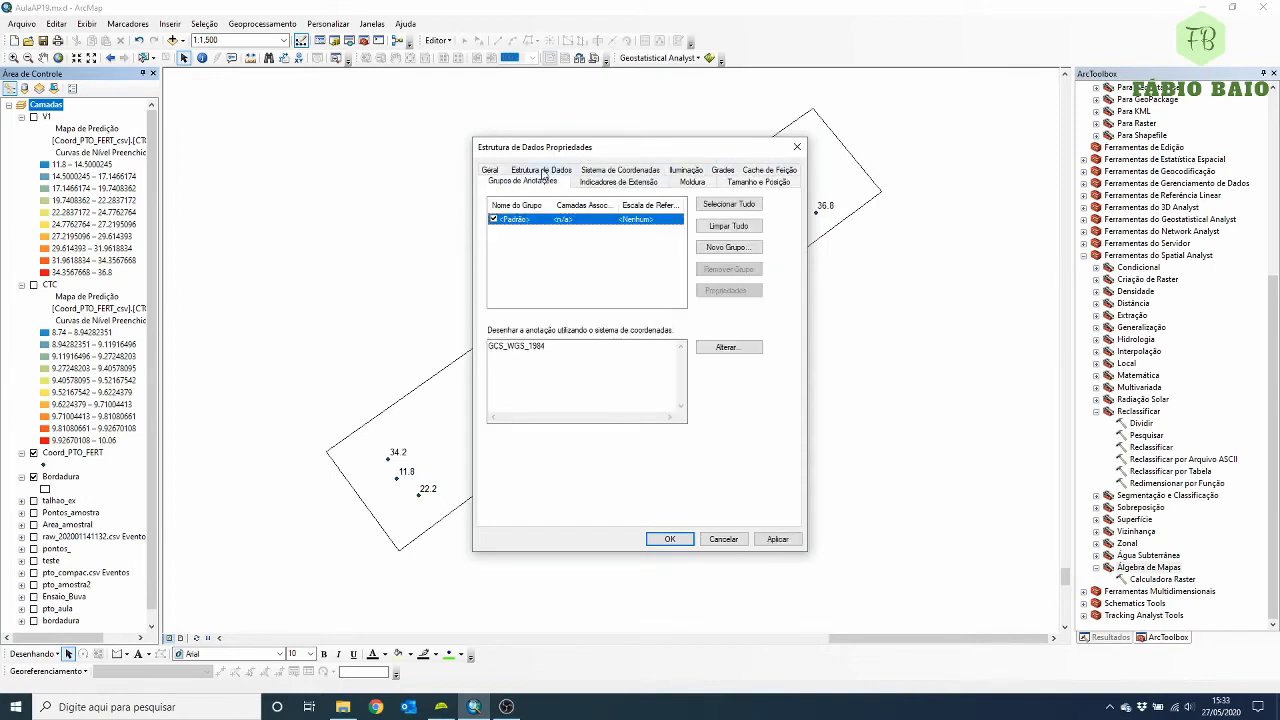
{"action": "left_click", "coordinate": [542, 171]}
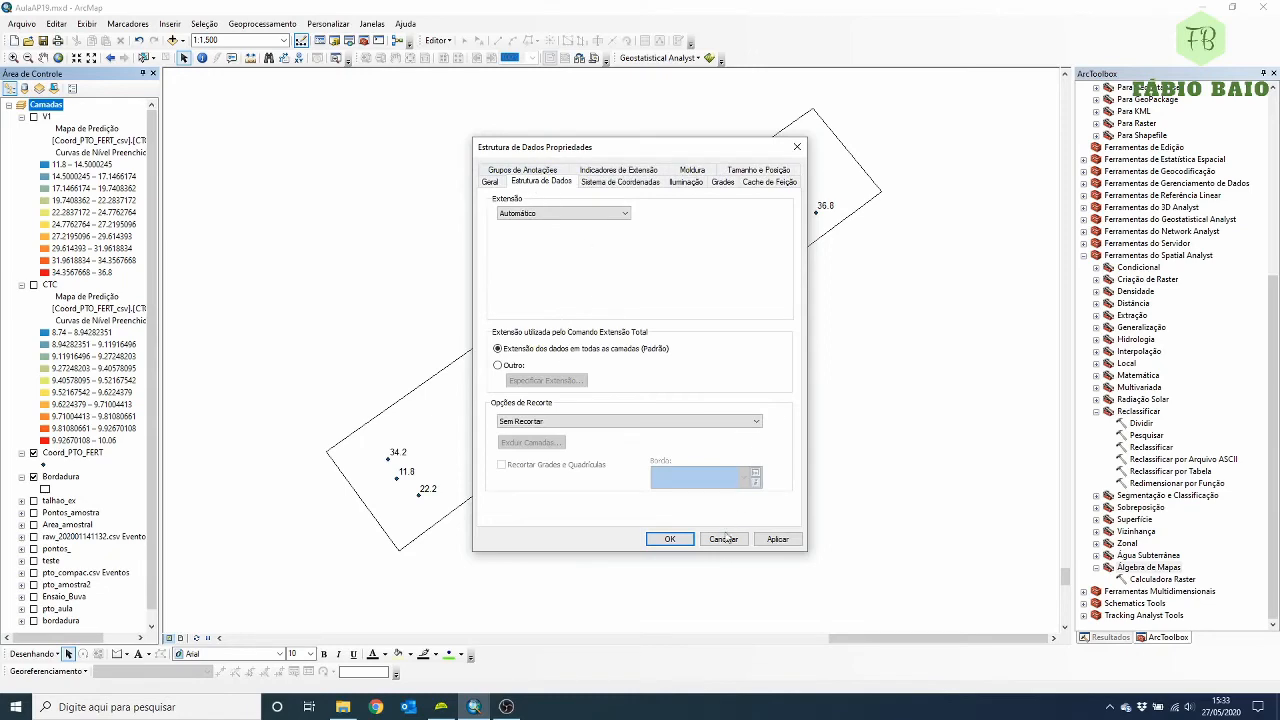
{"action": "left_click", "coordinate": [724, 539]}
- Clip the Camadas data frame to shape (Recortar no formato), using the outline of all Bordadura features
{"action": "right_click", "coordinate": [62, 110]}
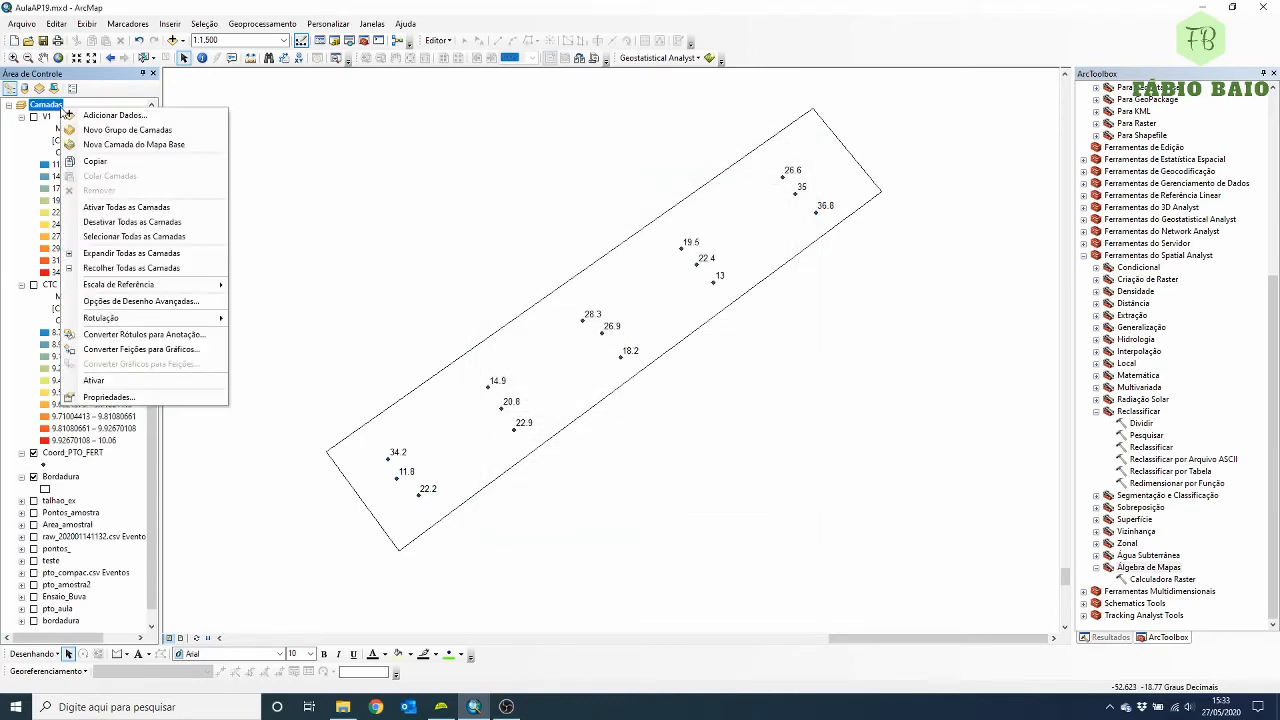
{"action": "left_click", "coordinate": [108, 397]}
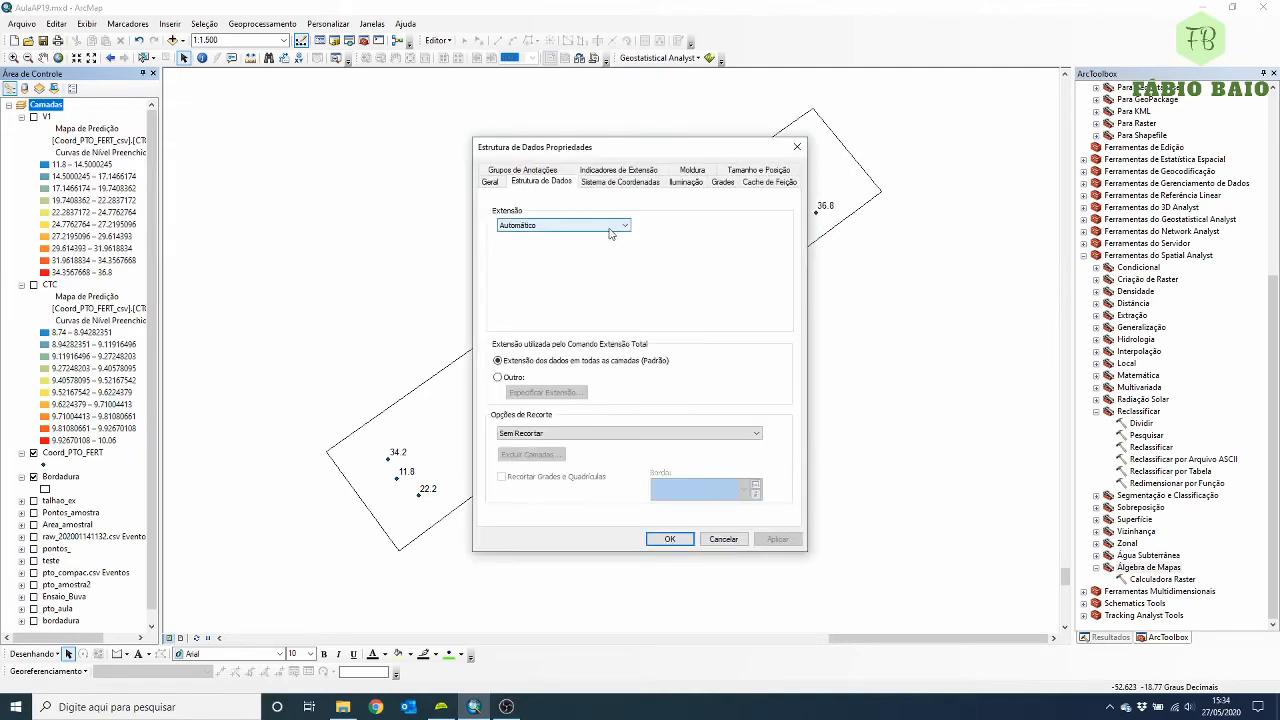
{"action": "left_click", "coordinate": [560, 436]}
{"action": "left_click", "coordinate": [560, 454]}
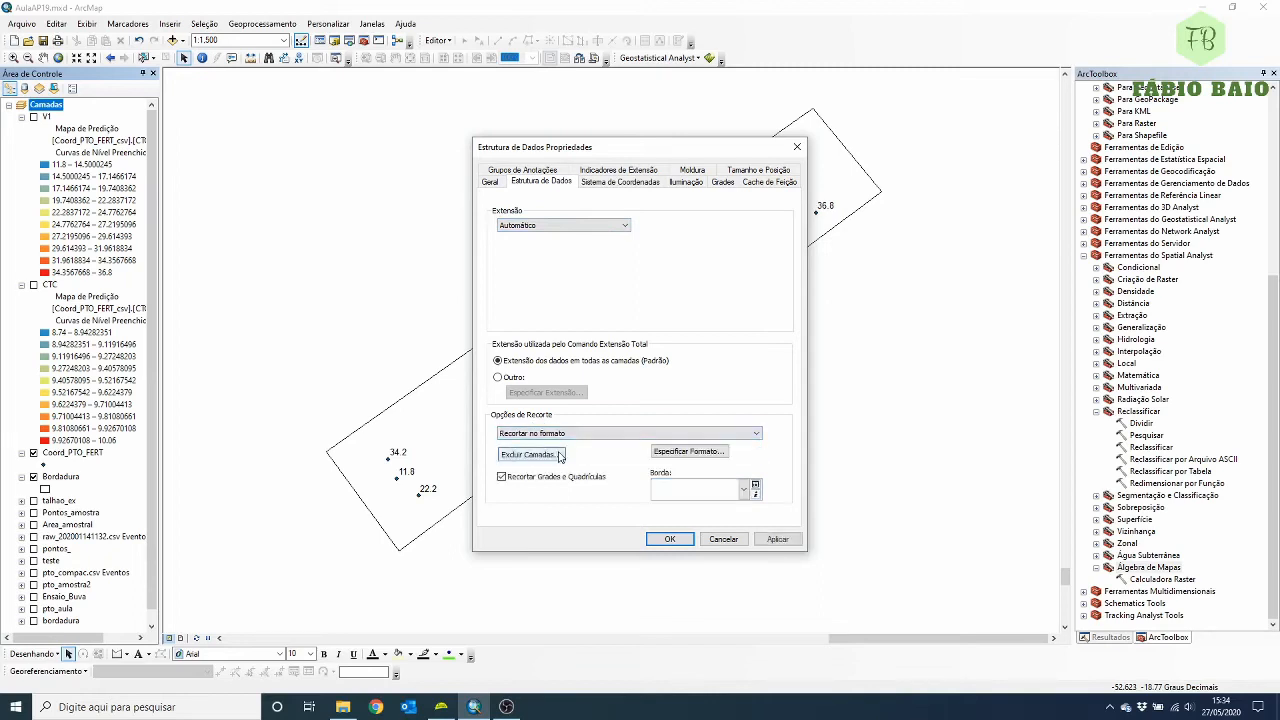
{"action": "left_click", "coordinate": [672, 458]}
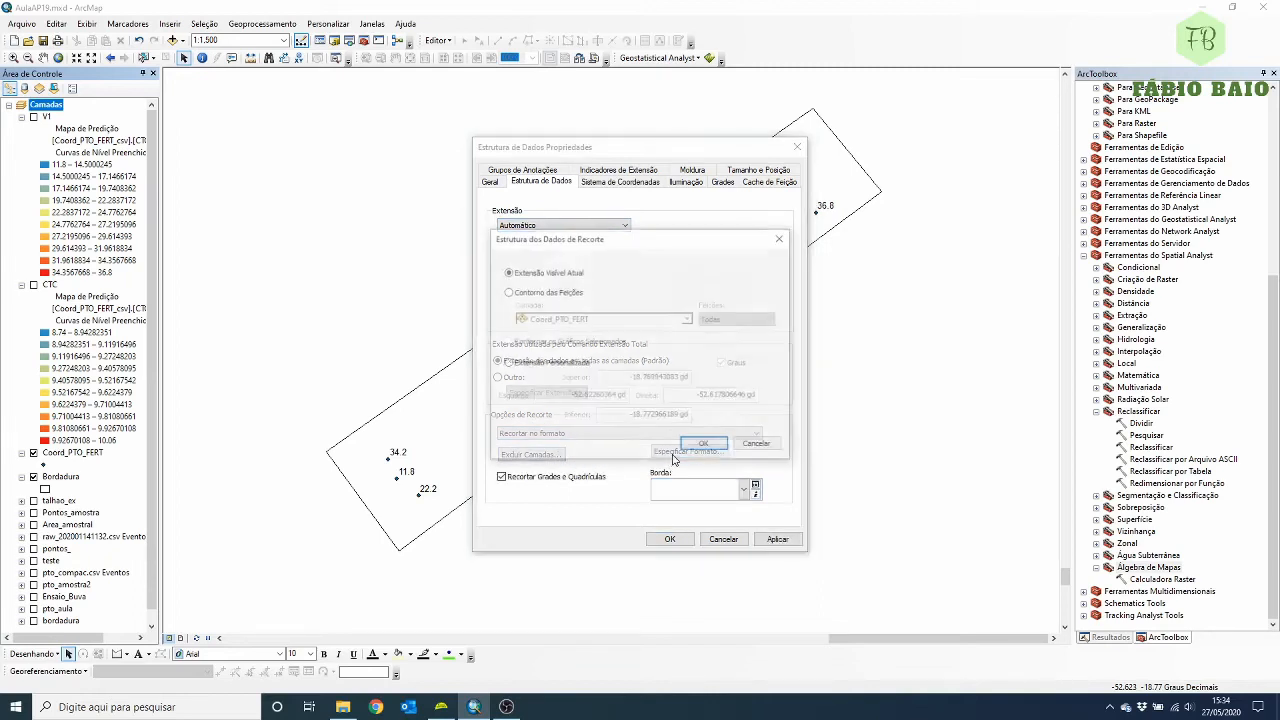
{"action": "left_click", "coordinate": [560, 296]}
{"action": "left_click", "coordinate": [688, 319]}
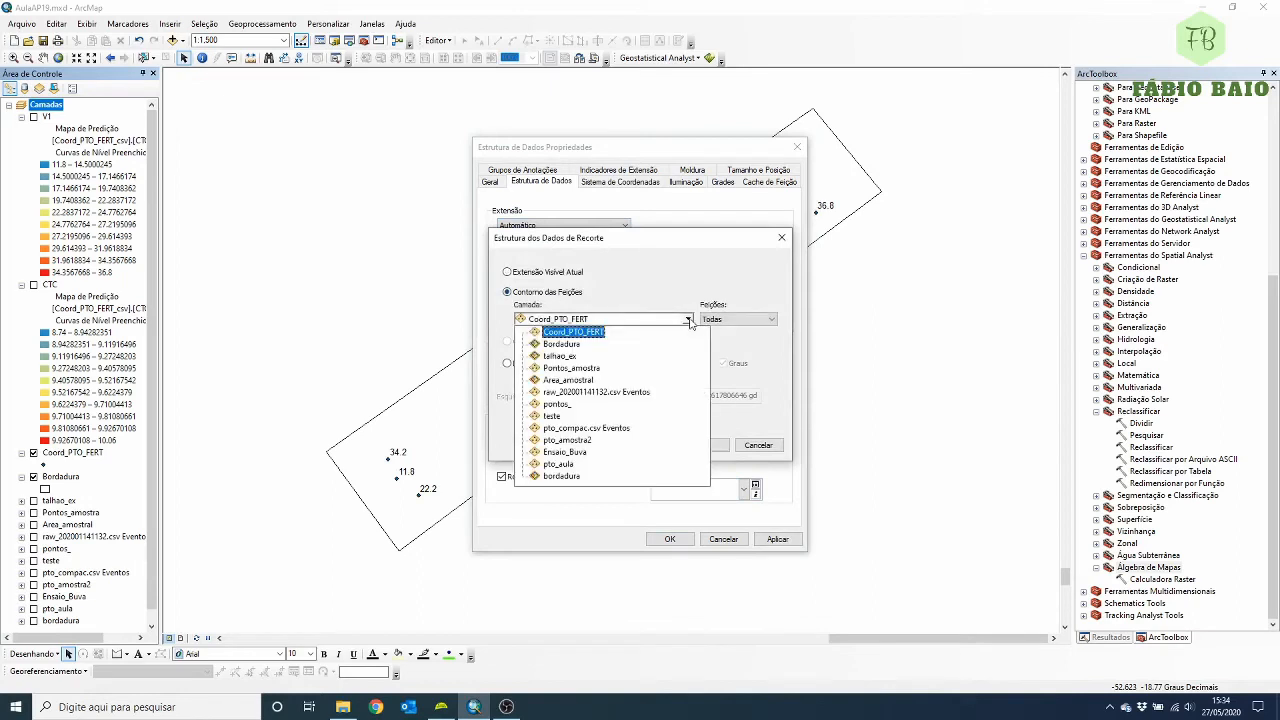
{"action": "left_click", "coordinate": [585, 346]}
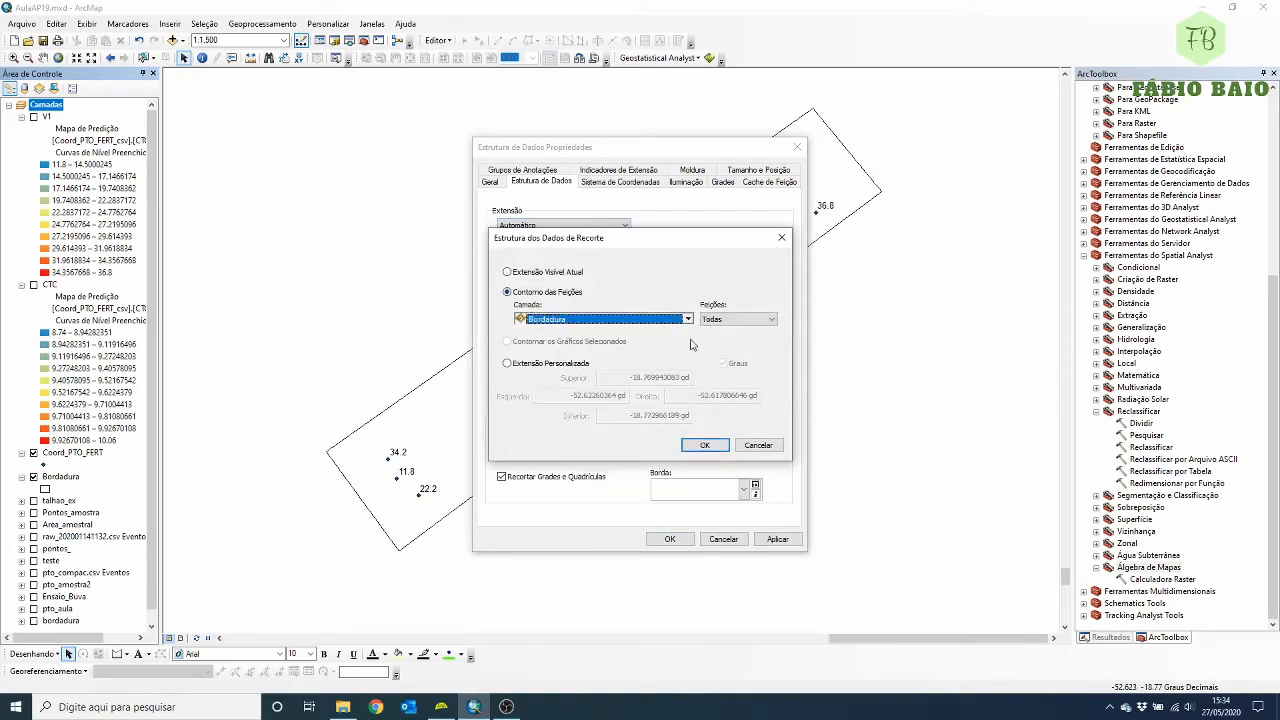
{"action": "left_click", "coordinate": [705, 446]}
{"action": "left_click", "coordinate": [777, 539]}
{"action": "left_click", "coordinate": [670, 539]}
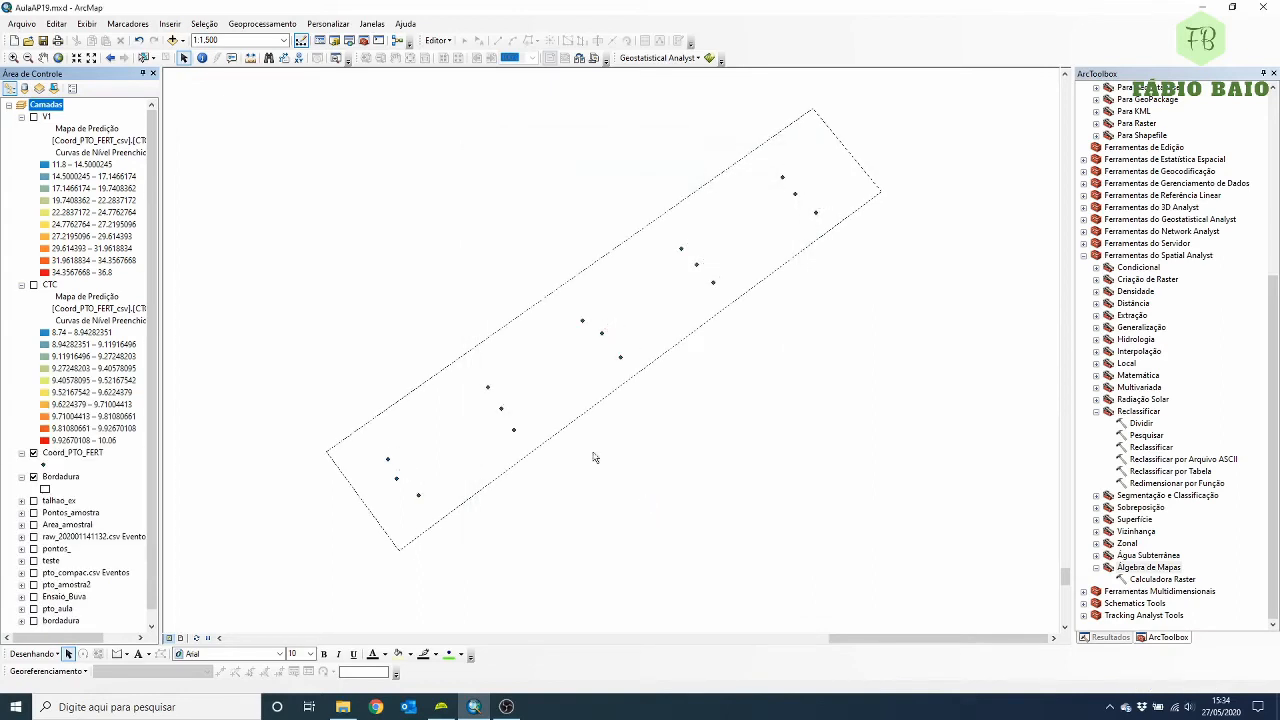
- Show the V1 surface and set its layer extent to the rectangular extent of Bordadura
{"action": "left_click", "coordinate": [34, 117]}
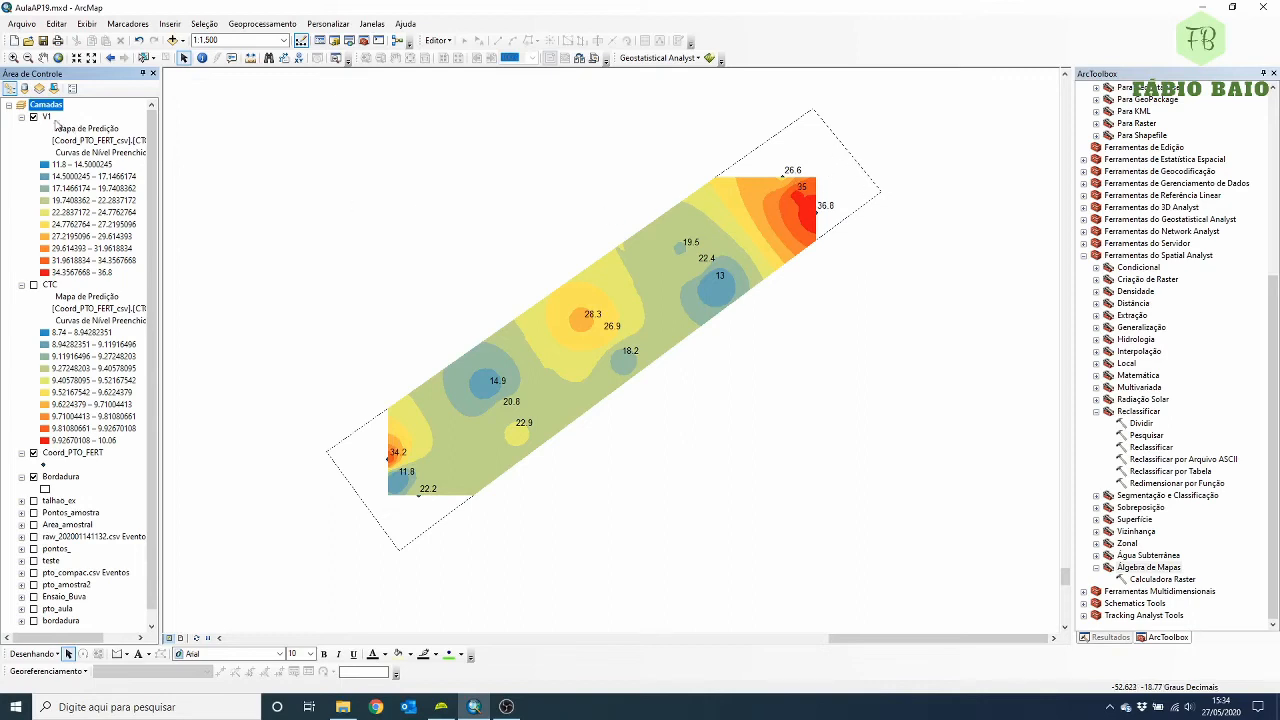
{"action": "left_click", "coordinate": [46, 118]}
{"action": "left_click", "coordinate": [46, 119]}
{"action": "right_click", "coordinate": [46, 118]}
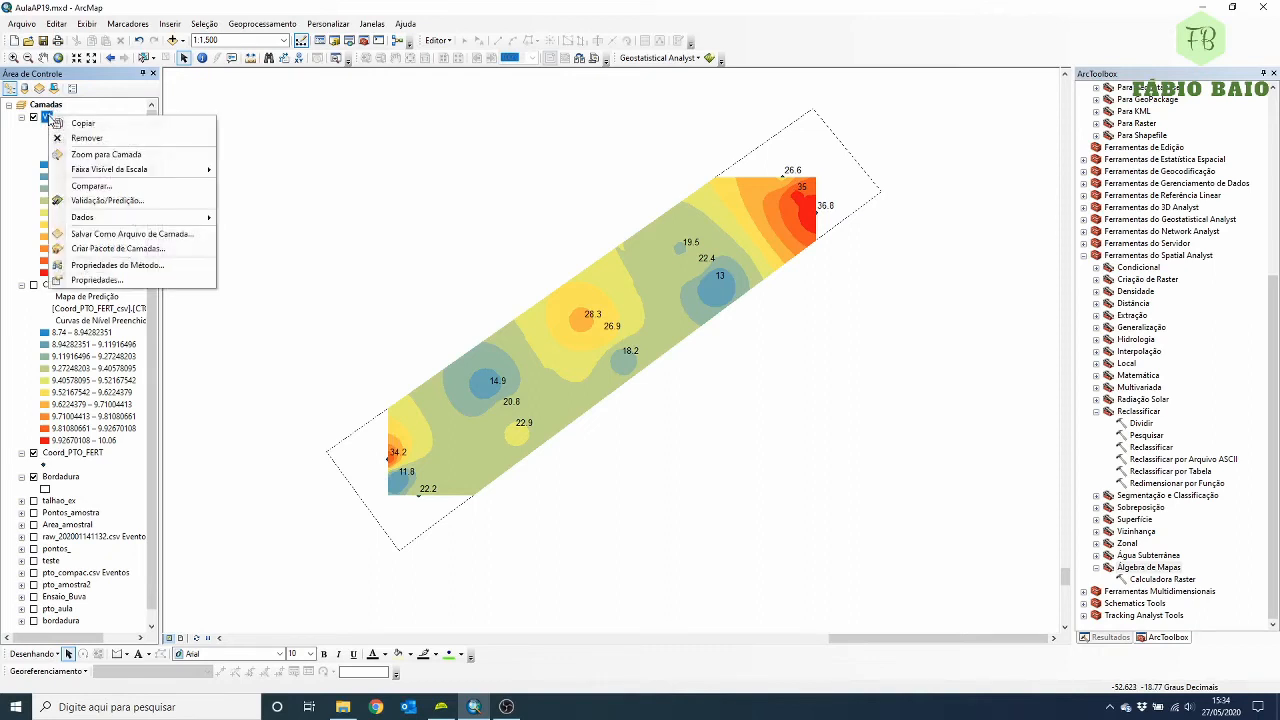
{"action": "left_click", "coordinate": [99, 281]}
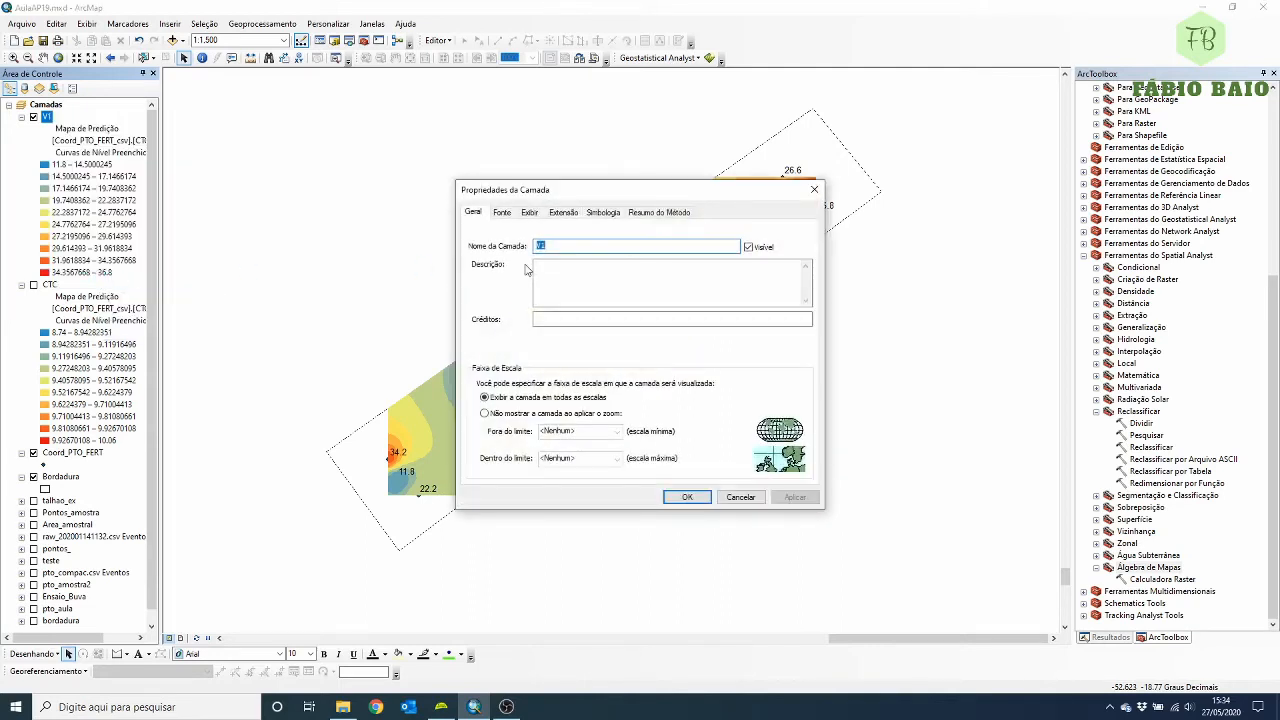
{"action": "left_click", "coordinate": [563, 215]}
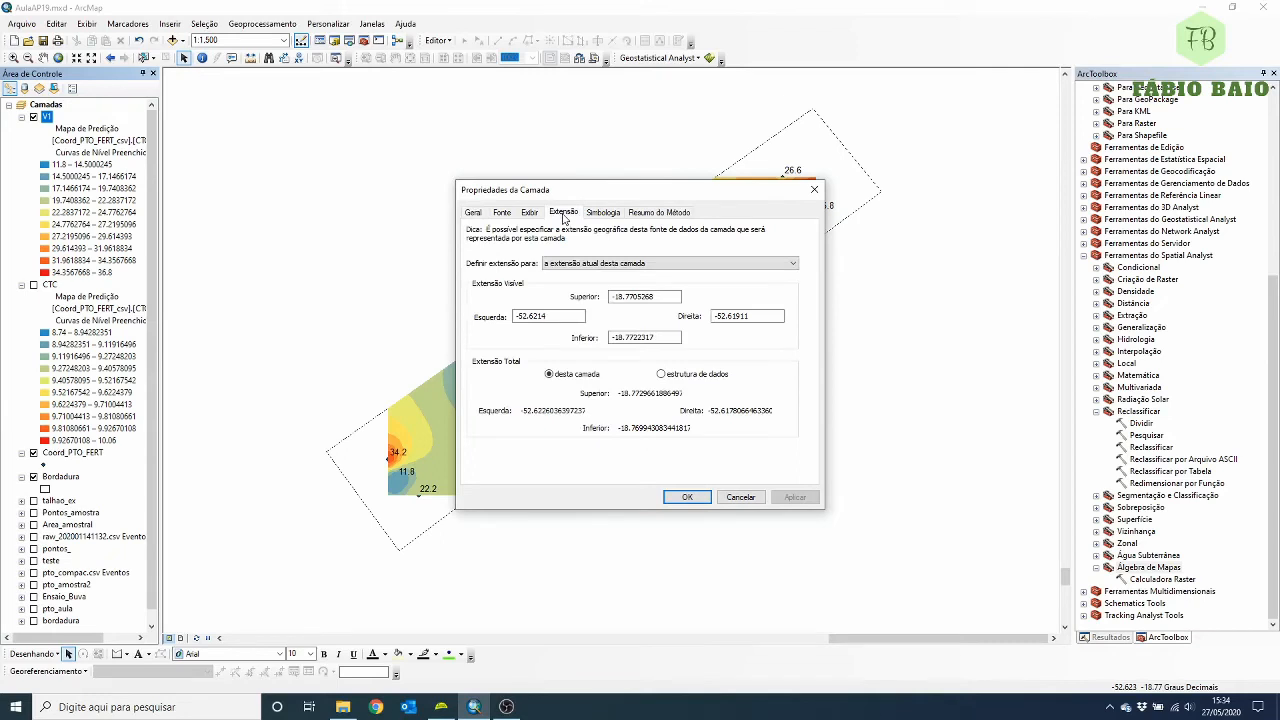
{"action": "left_click", "coordinate": [570, 262]}
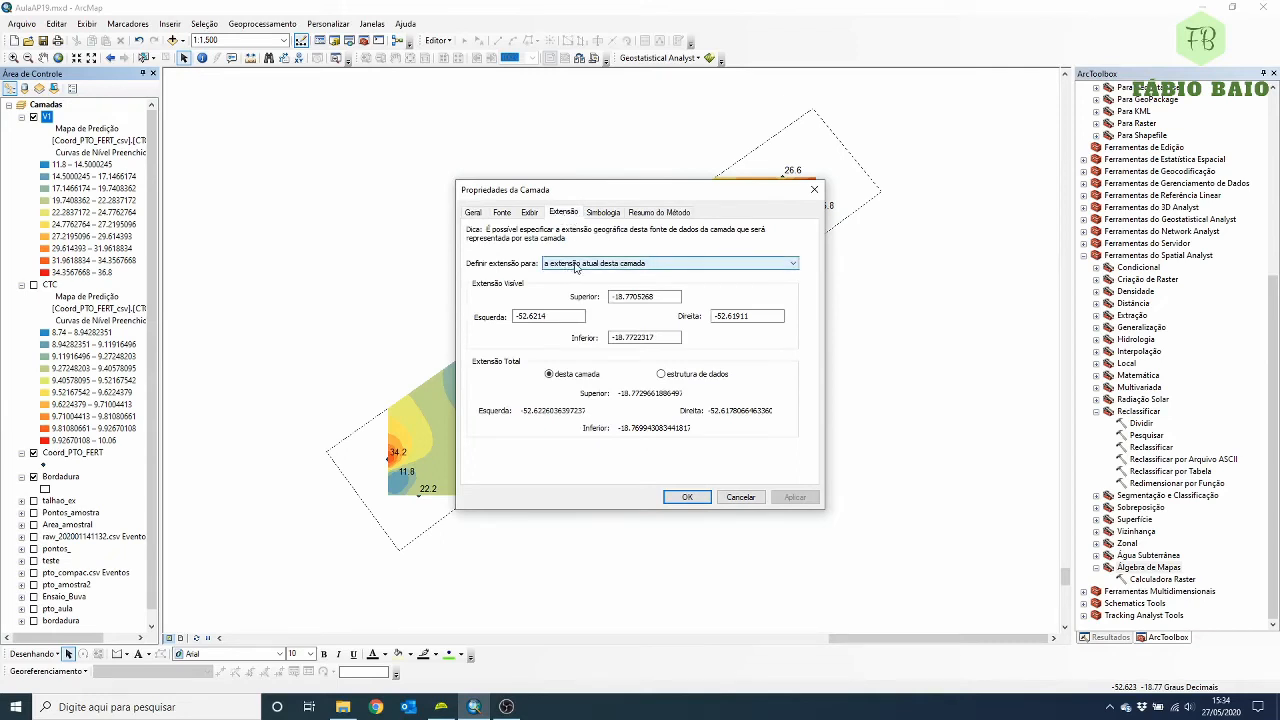
{"action": "left_click", "coordinate": [576, 264]}
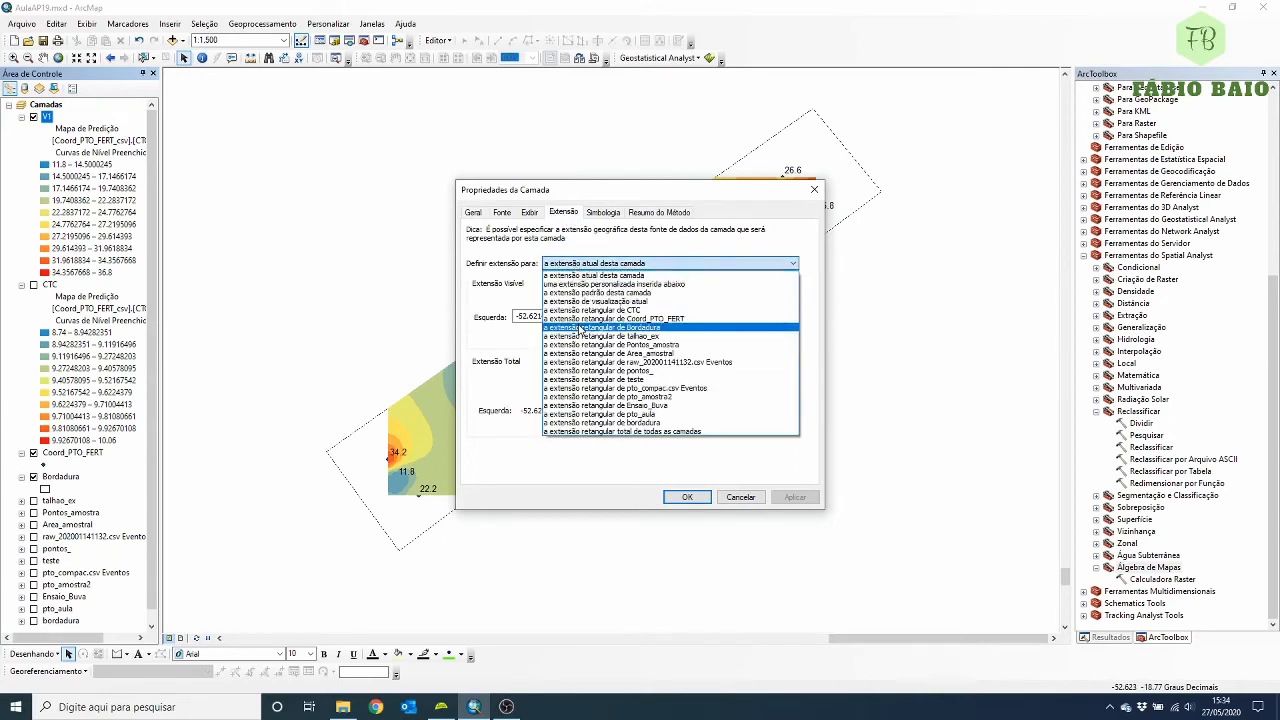
{"action": "left_click", "coordinate": [582, 327]}
{"action": "left_click", "coordinate": [793, 497]}
{"action": "left_click", "coordinate": [687, 497]}
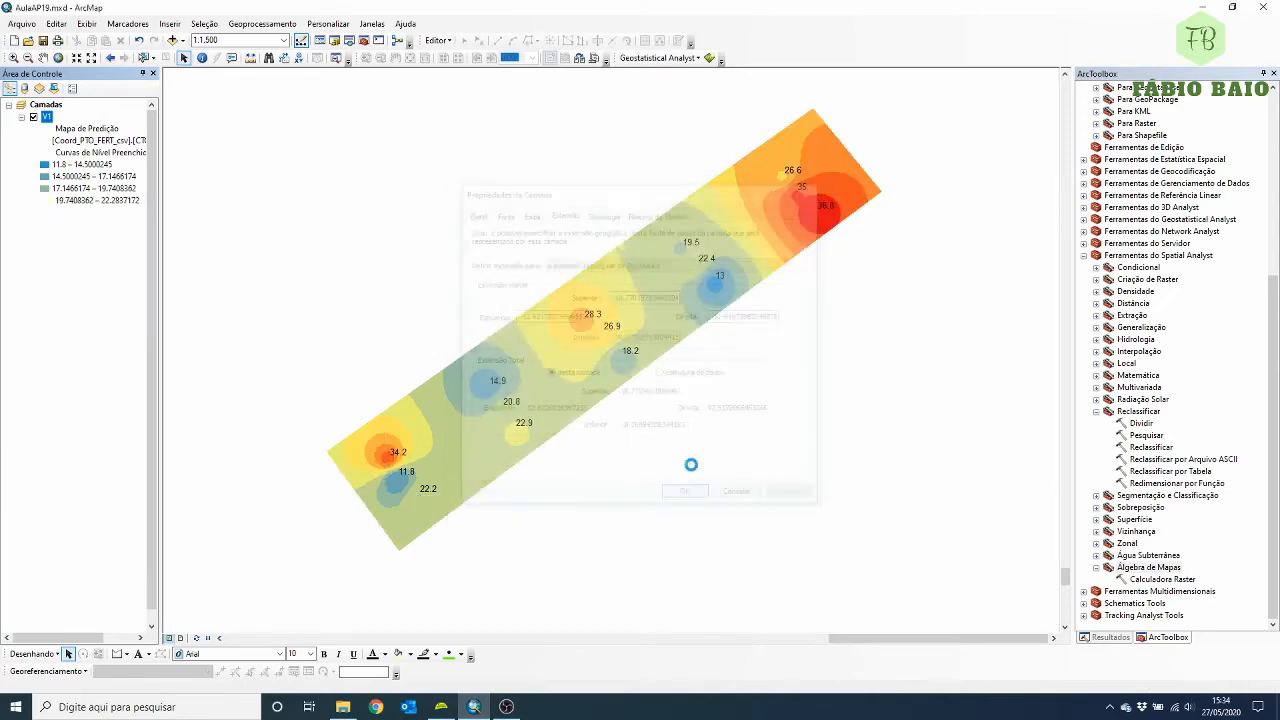
- Set the CTC surface's layer extent to the rectangular extent of Bordadura
{"action": "right_click", "coordinate": [49, 284]}
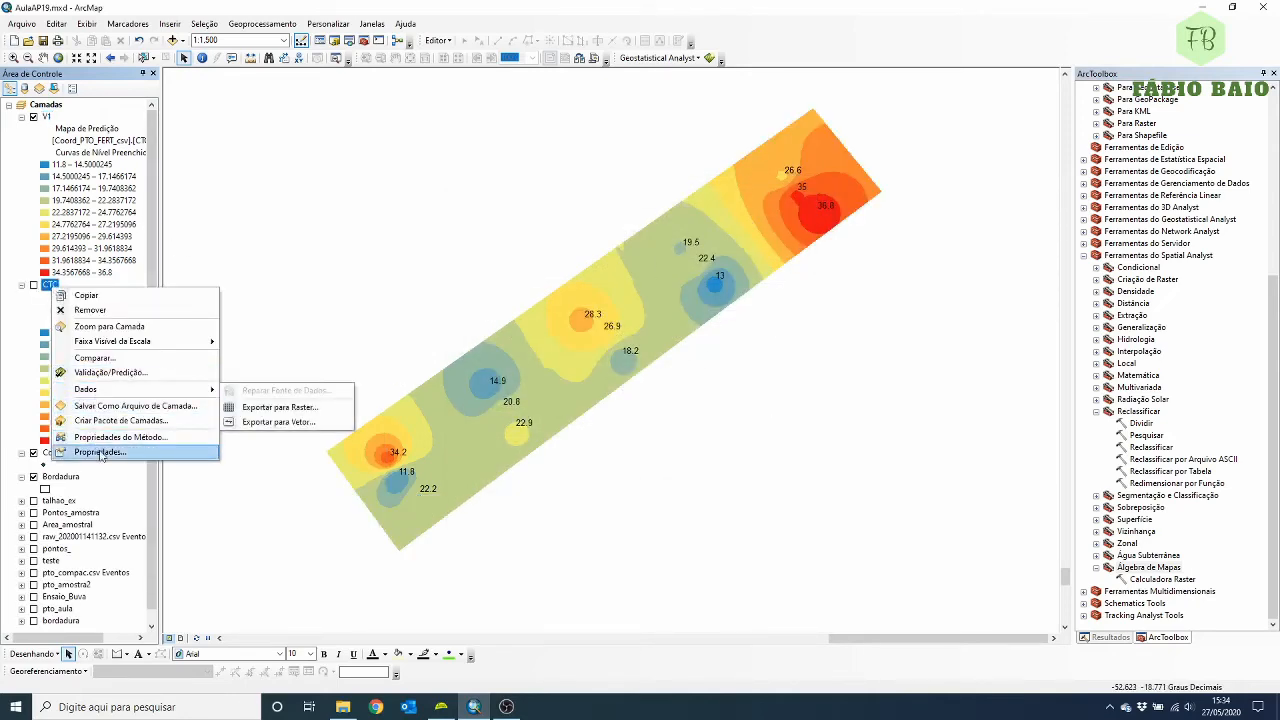
{"action": "left_click", "coordinate": [100, 452]}
{"action": "left_click", "coordinate": [572, 276]}
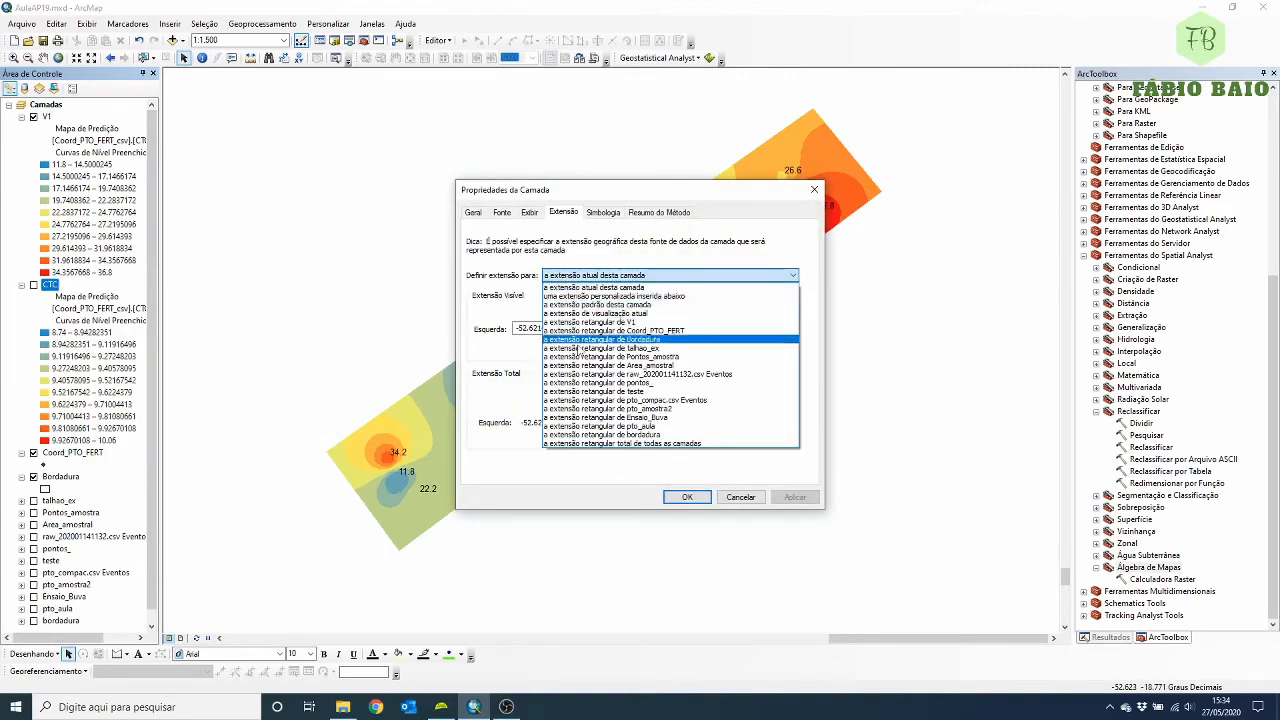
{"action": "left_click", "coordinate": [620, 273]}
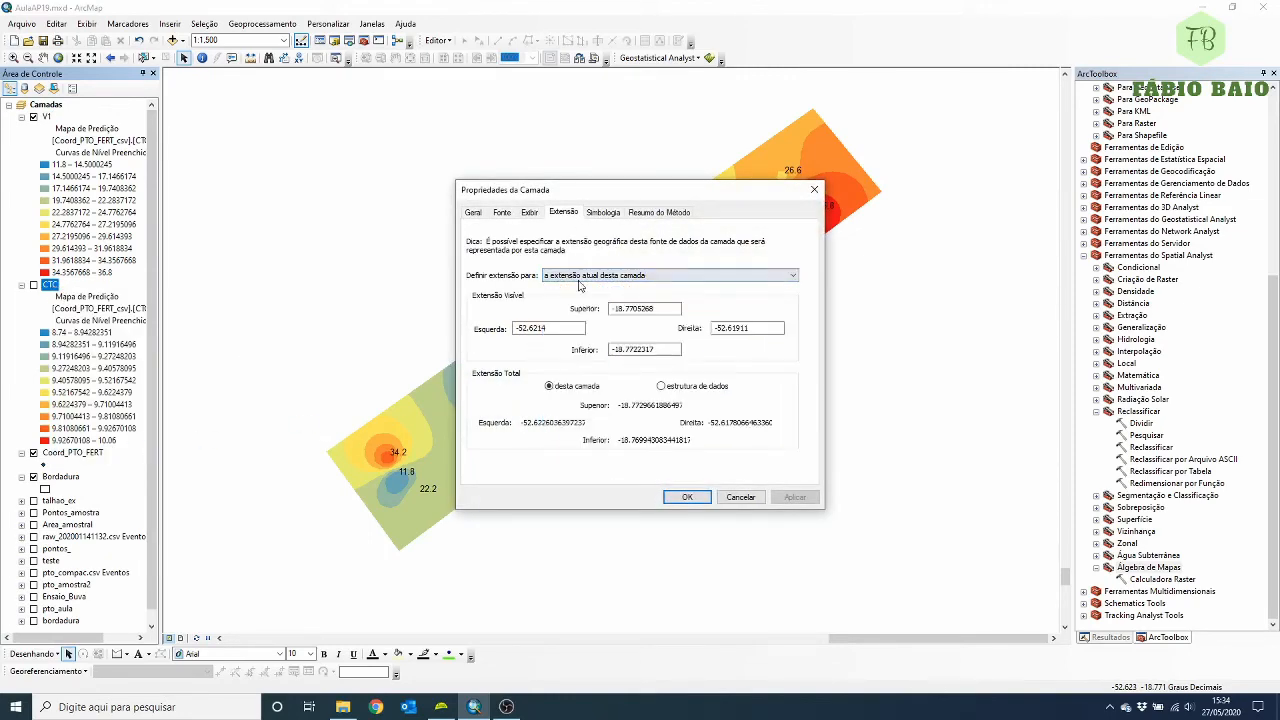
{"action": "left_click", "coordinate": [620, 273]}
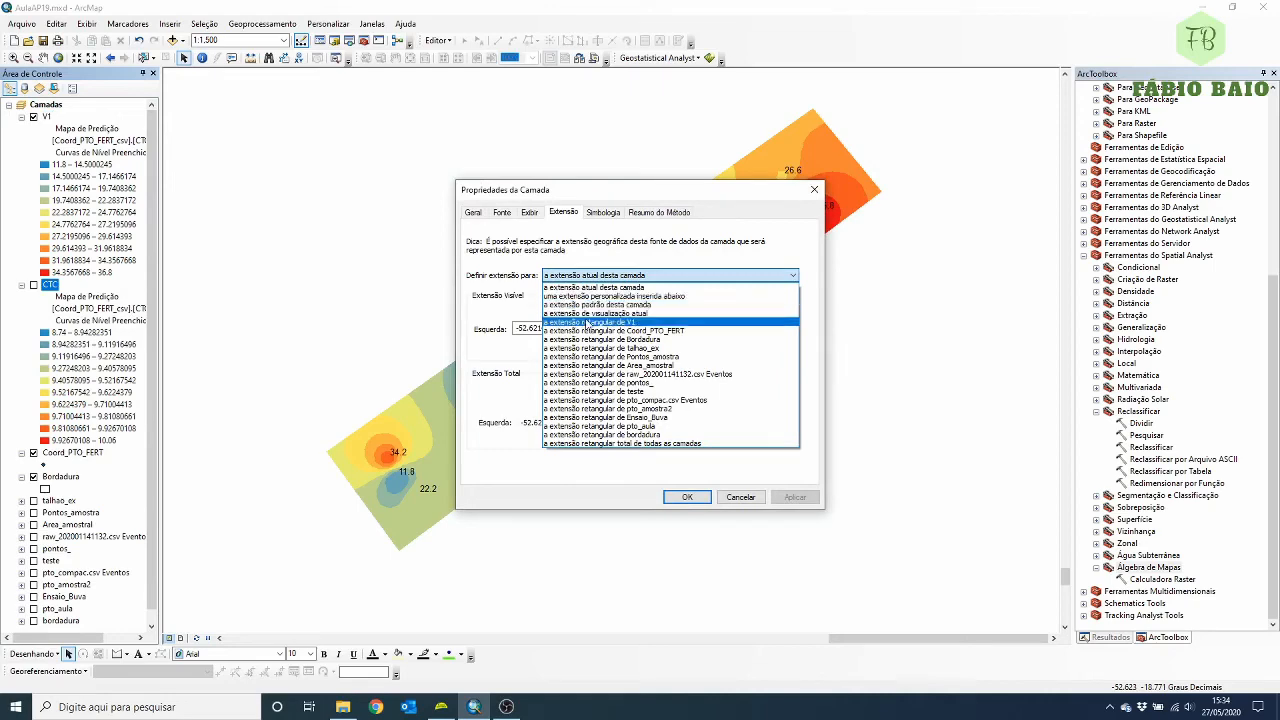
{"action": "left_click", "coordinate": [600, 339]}
{"action": "left_click", "coordinate": [795, 497]}
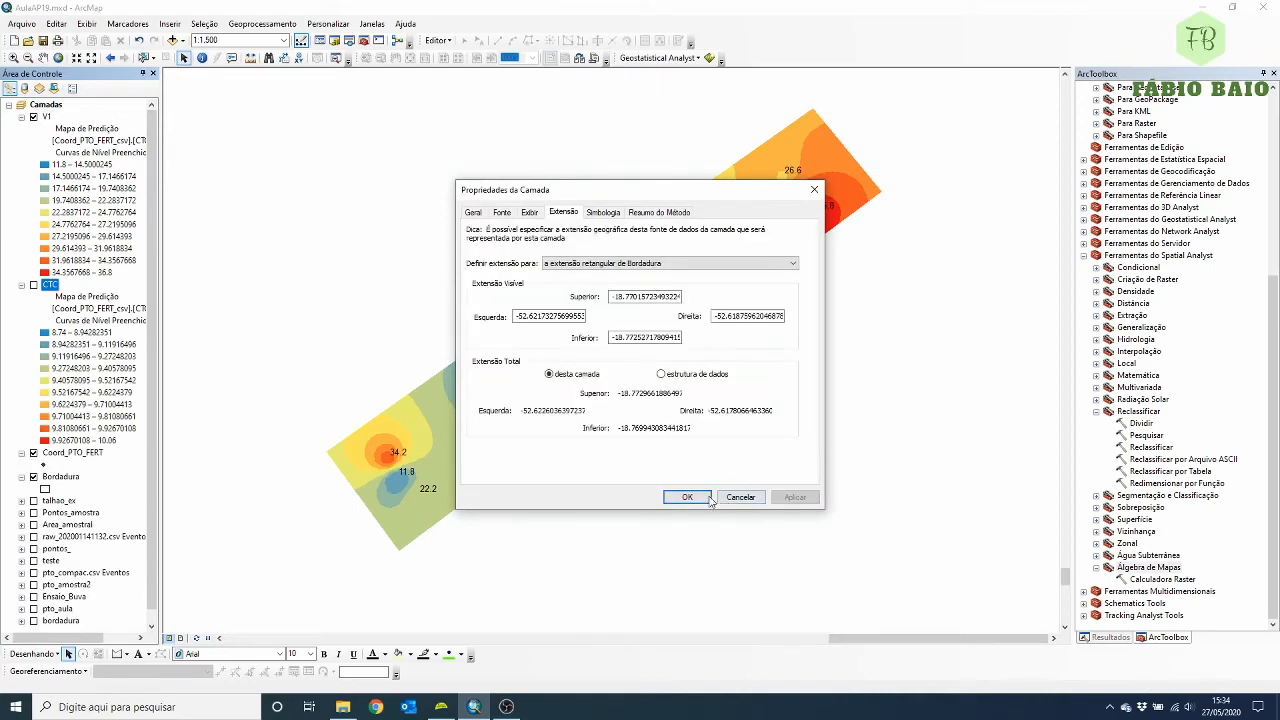
{"action": "left_click", "coordinate": [687, 497]}
- Compare the clipped CTC and V1 surfaces by switching their visibility, leaving only V1 displayed
{"action": "left_click", "coordinate": [34, 285]}
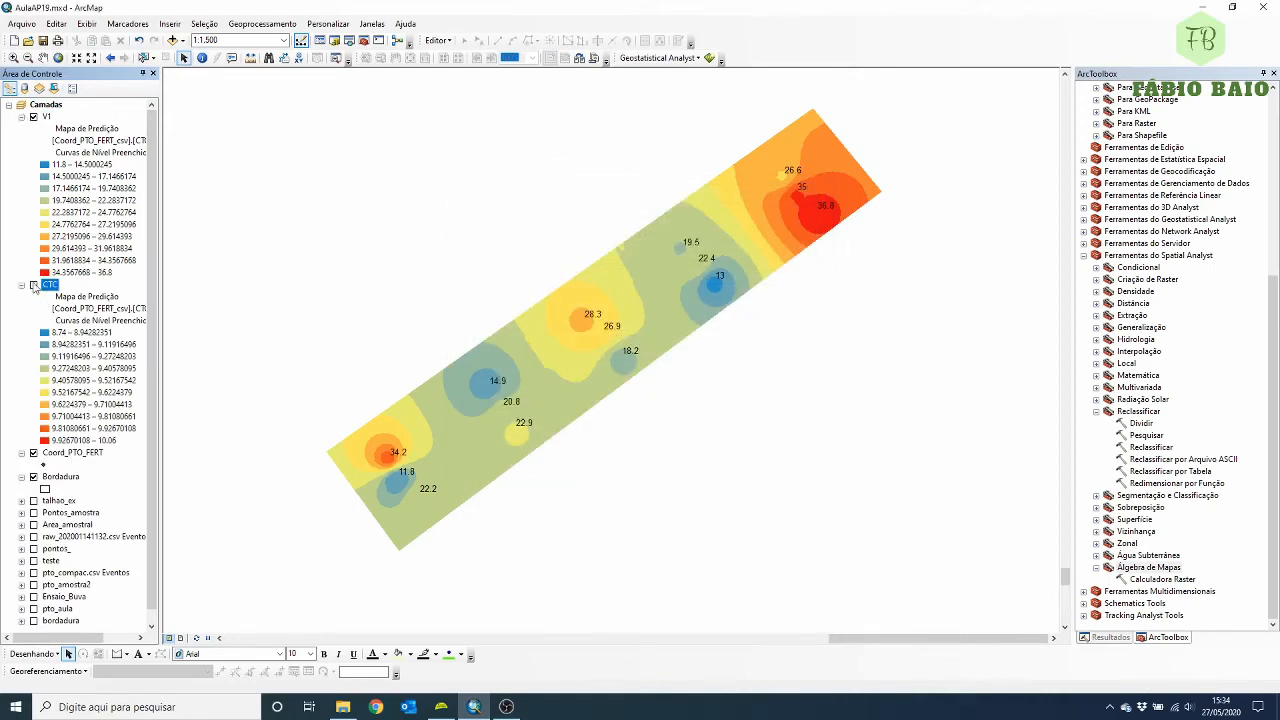
{"action": "left_click", "coordinate": [34, 117]}
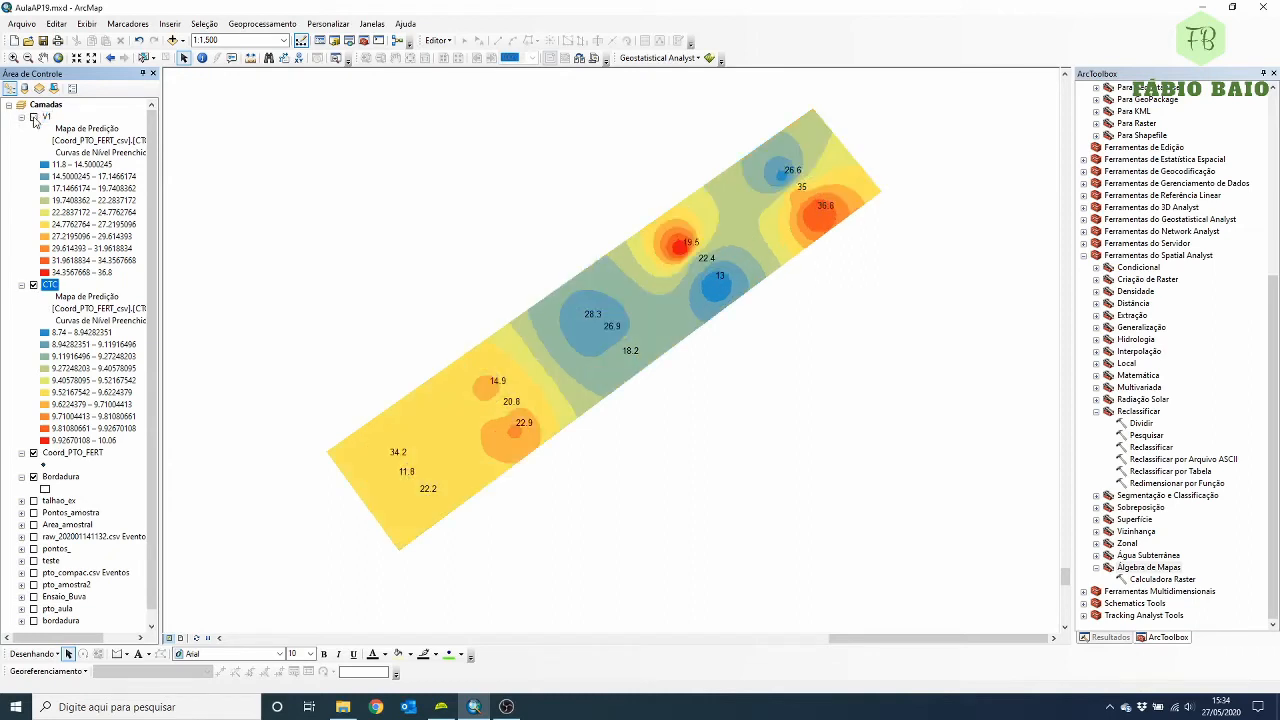
{"action": "left_click", "coordinate": [34, 117]}
{"action": "left_click", "coordinate": [34, 117]}
{"action": "left_click", "coordinate": [34, 117]}
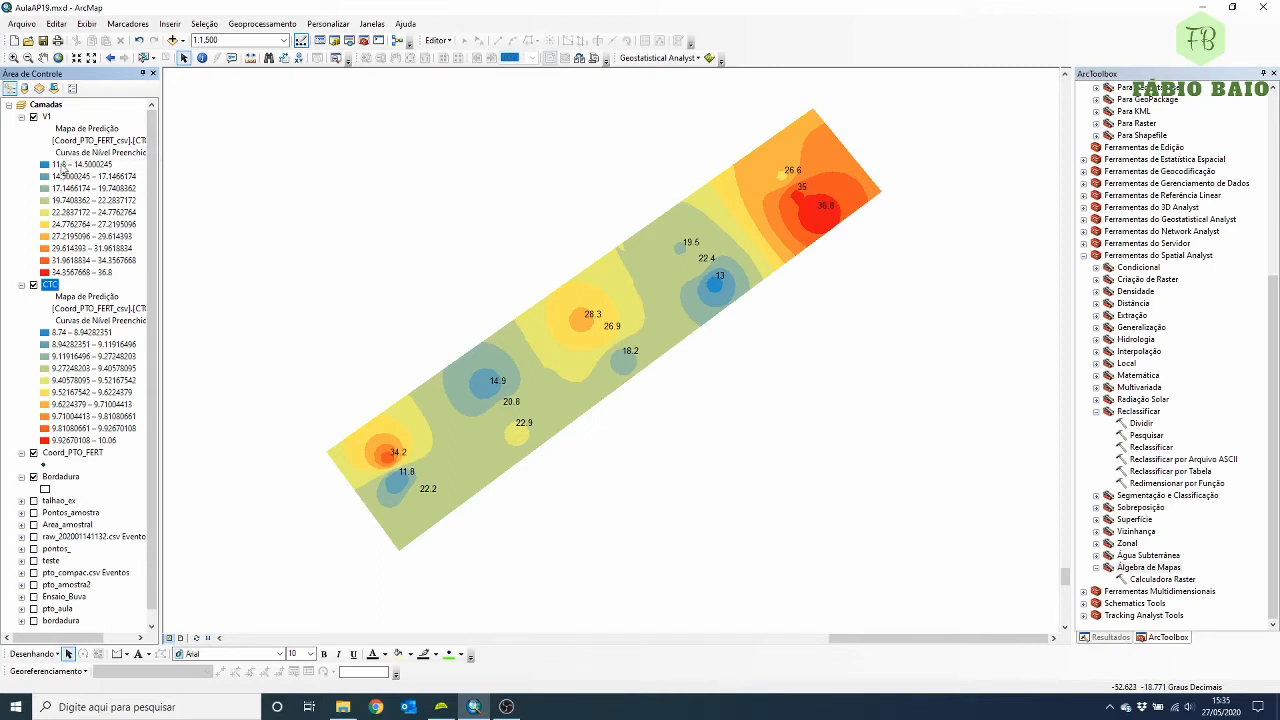
{"action": "left_click", "coordinate": [33, 285]}
{"action": "left_click", "coordinate": [47, 117]}
{"action": "left_click", "coordinate": [33, 117]}
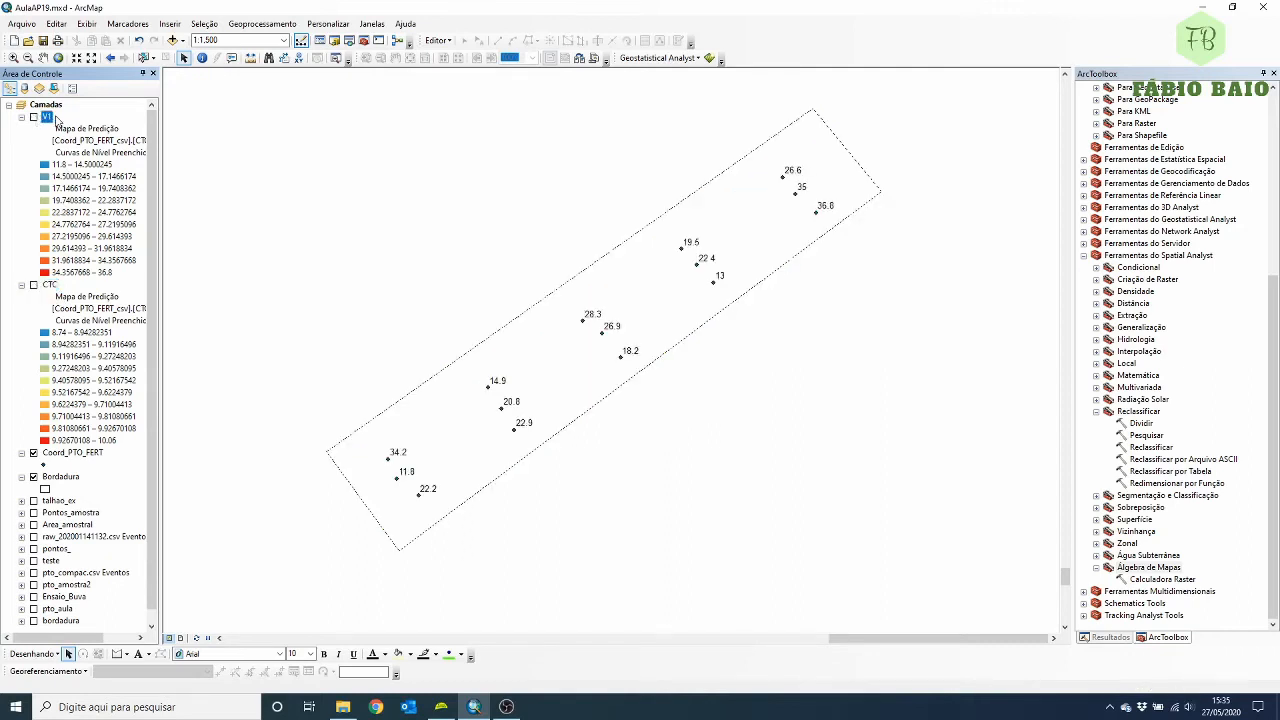
{"action": "left_click", "coordinate": [33, 117]}
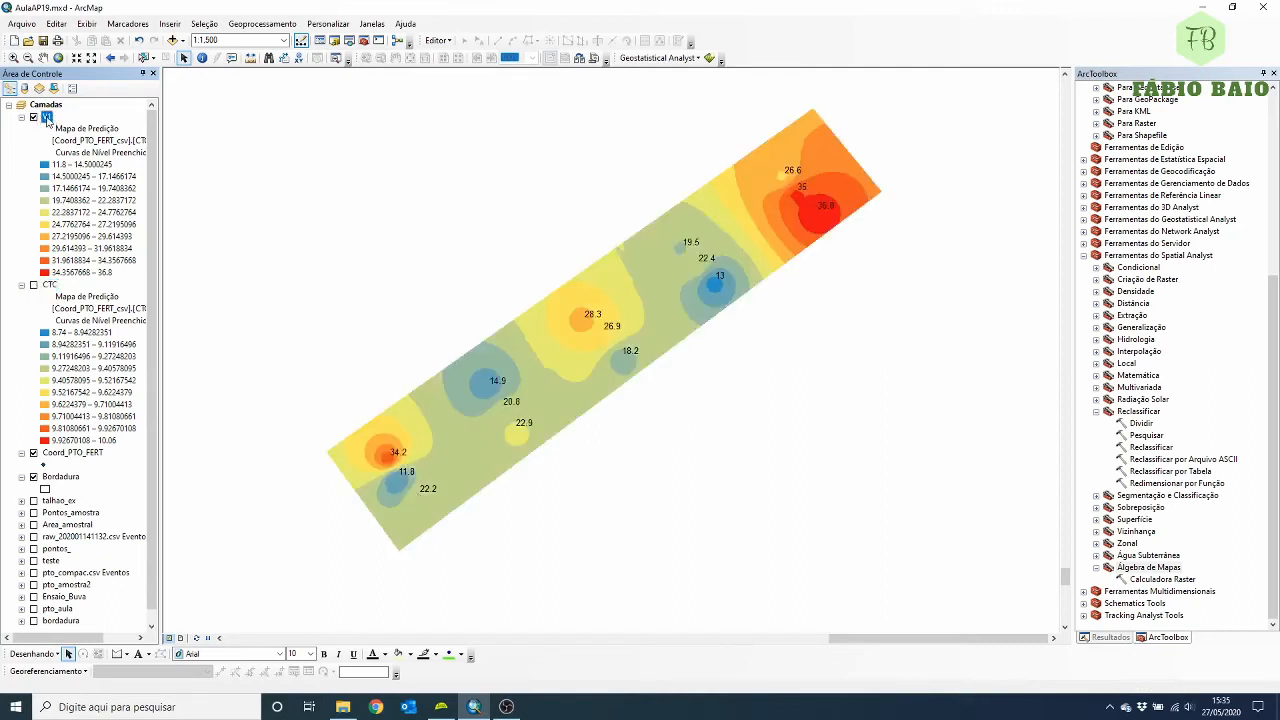
- Reclassify the V1 surface's filled contours into 3 classes and hide the Coord_PTO_FERT points
{"action": "double_click", "coordinate": [47, 117]}
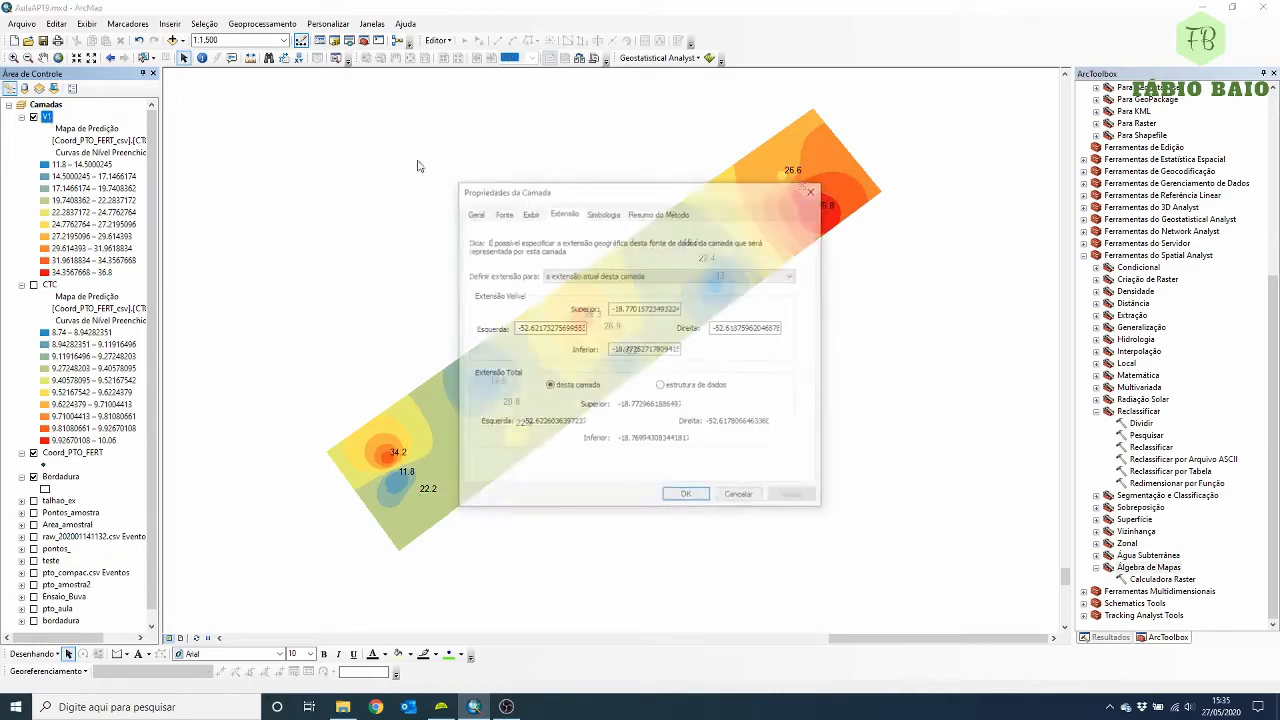
{"action": "left_click", "coordinate": [603, 215]}
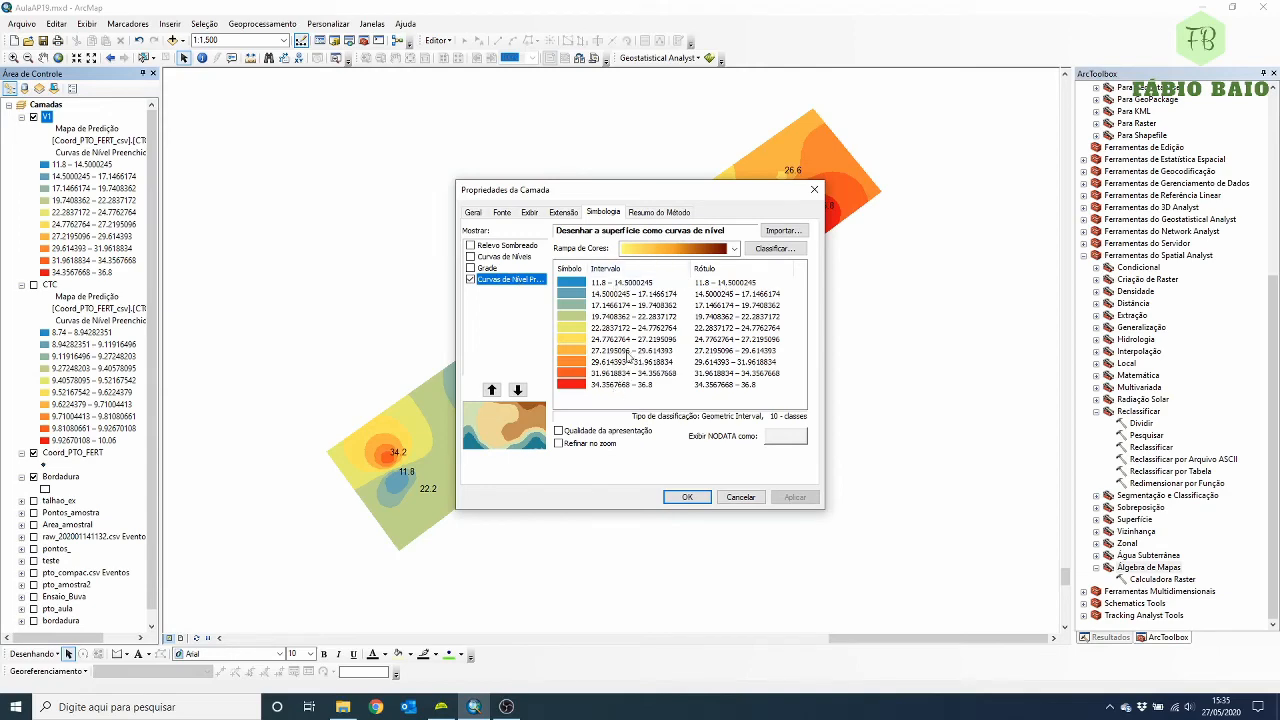
{"action": "left_click", "coordinate": [789, 251]}
{"action": "left_click", "coordinate": [792, 239]}
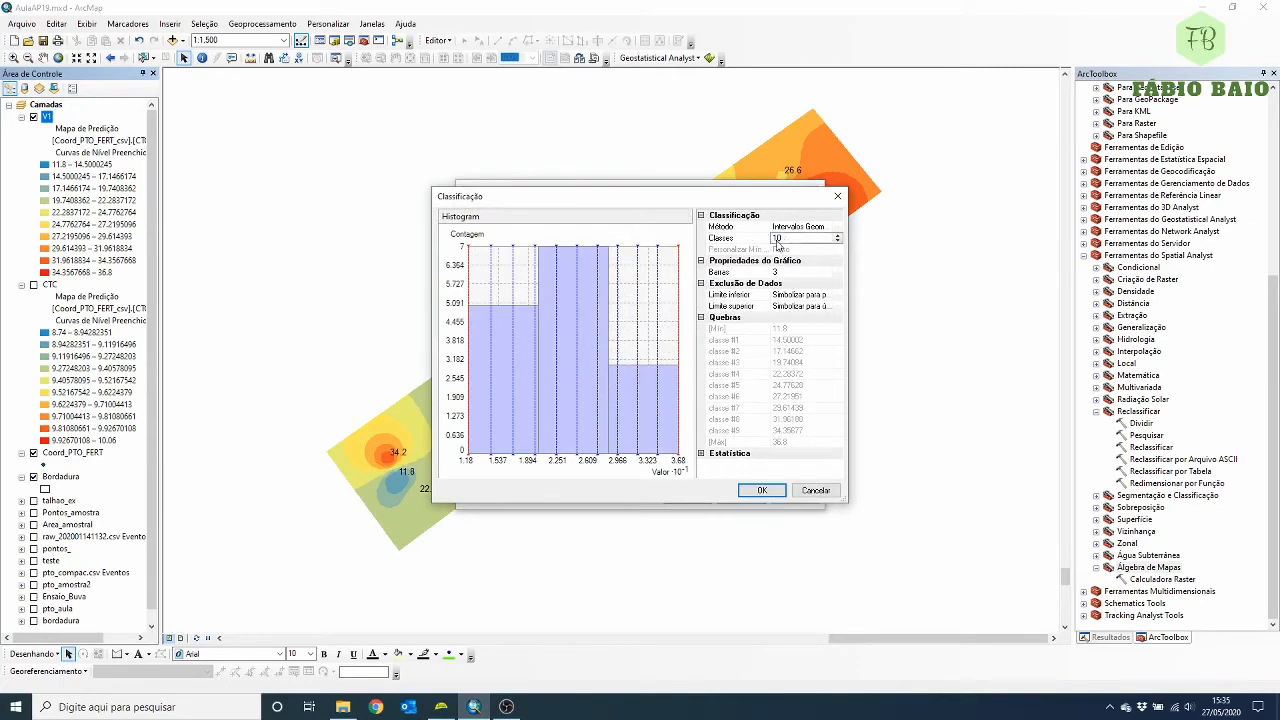
{"action": "left_click_drag", "start_coordinate": [795, 238], "coordinate": [737, 241]}
{"action": "type", "text": "3"}
{"action": "left_click", "coordinate": [766, 493]}
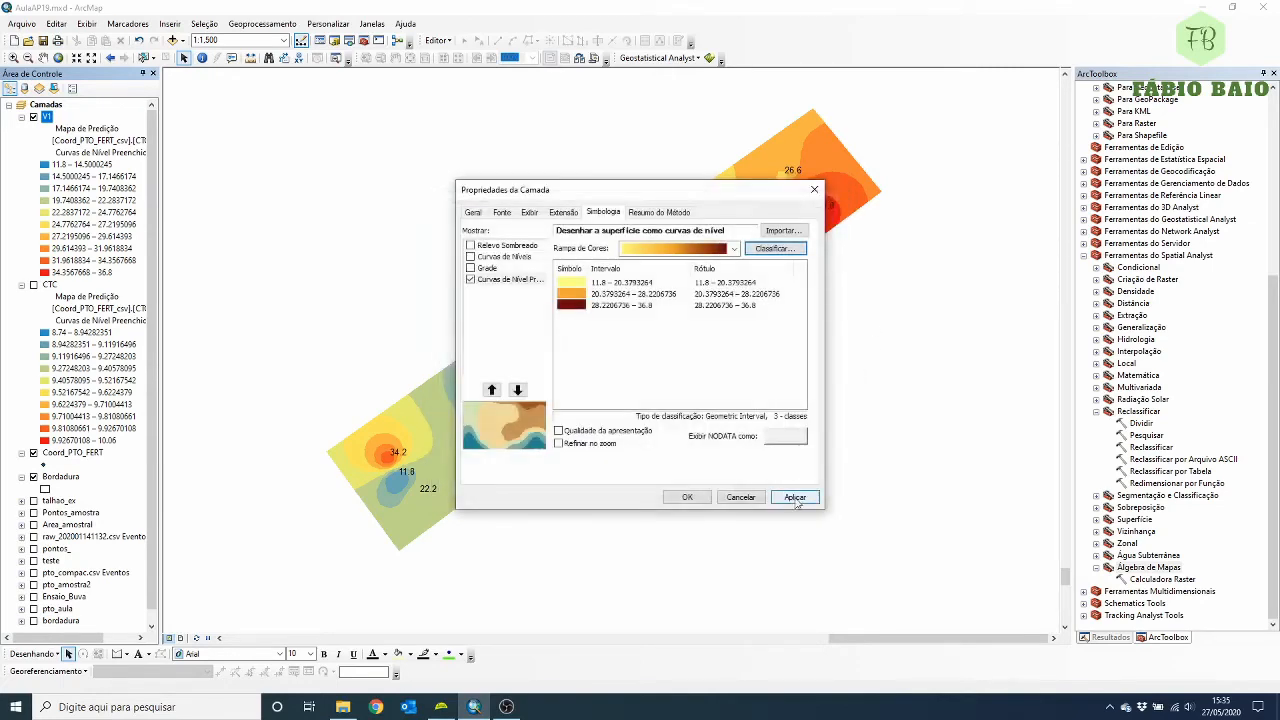
{"action": "left_click", "coordinate": [796, 499]}
{"action": "left_click", "coordinate": [700, 499]}
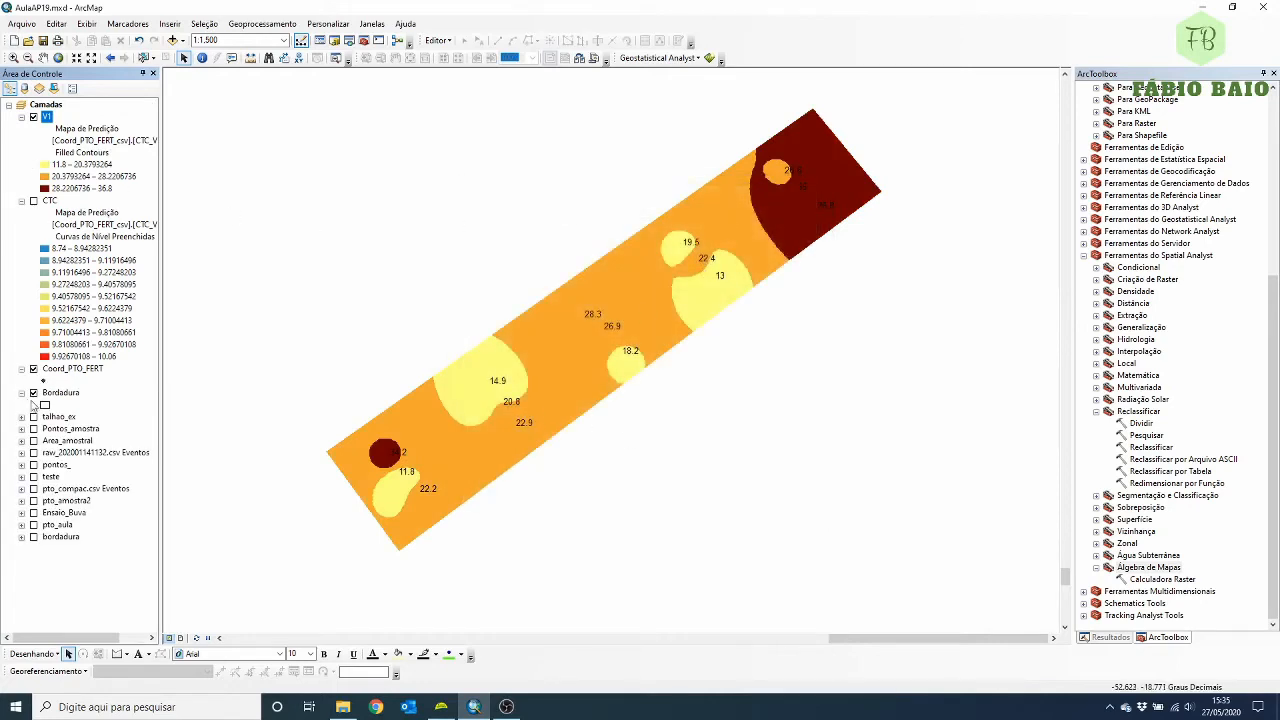
{"action": "left_click", "coordinate": [33, 369]}
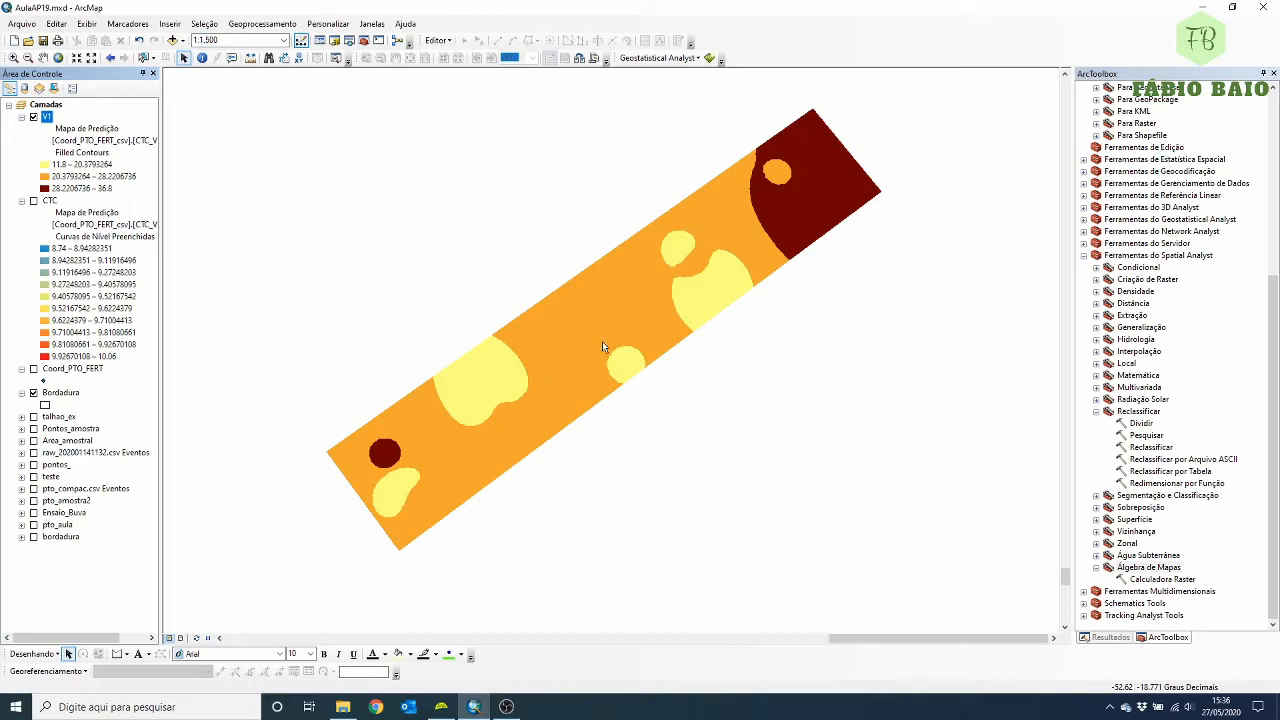
- Show the CTC surface again and switch V1 off and on to compare the two maps
{"action": "left_click", "coordinate": [1146, 567]}
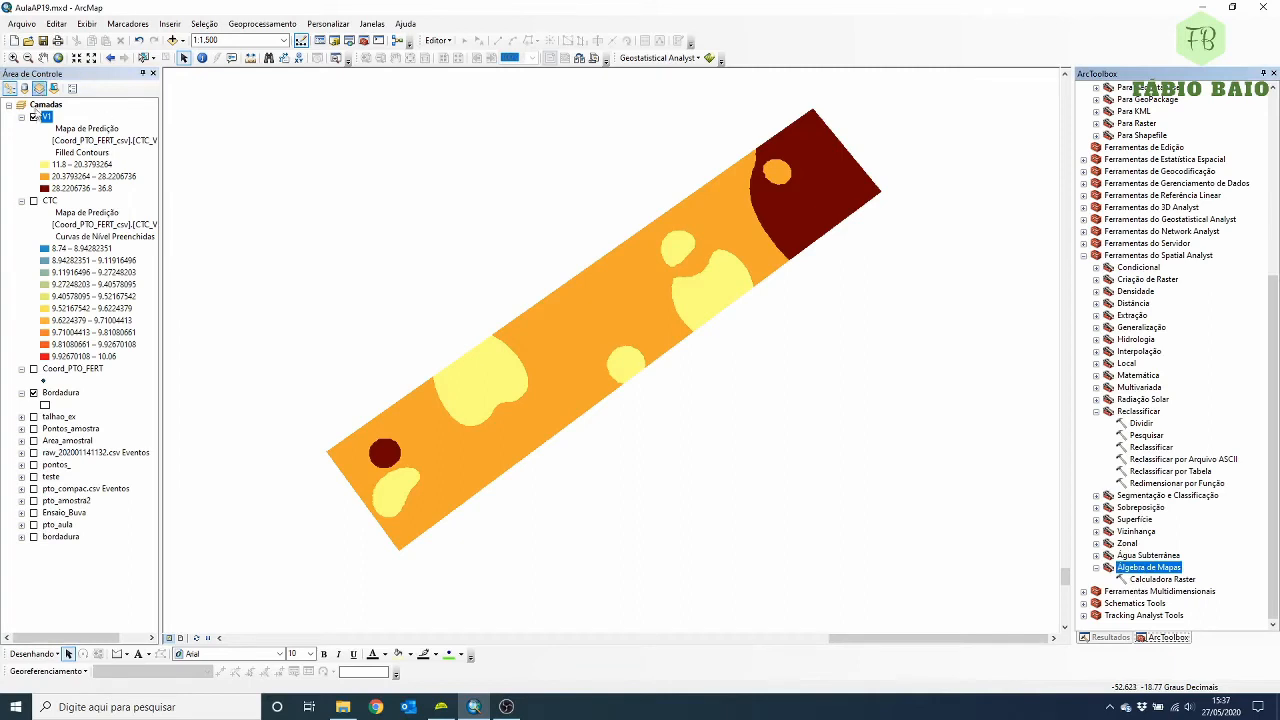
{"action": "left_click", "coordinate": [34, 201]}
{"action": "left_click", "coordinate": [34, 118]}
{"action": "left_click", "coordinate": [34, 118]}
{"action": "left_click", "coordinate": [34, 118]}
{"action": "left_click", "coordinate": [34, 118]}
{"action": "left_click", "coordinate": [50, 201]}
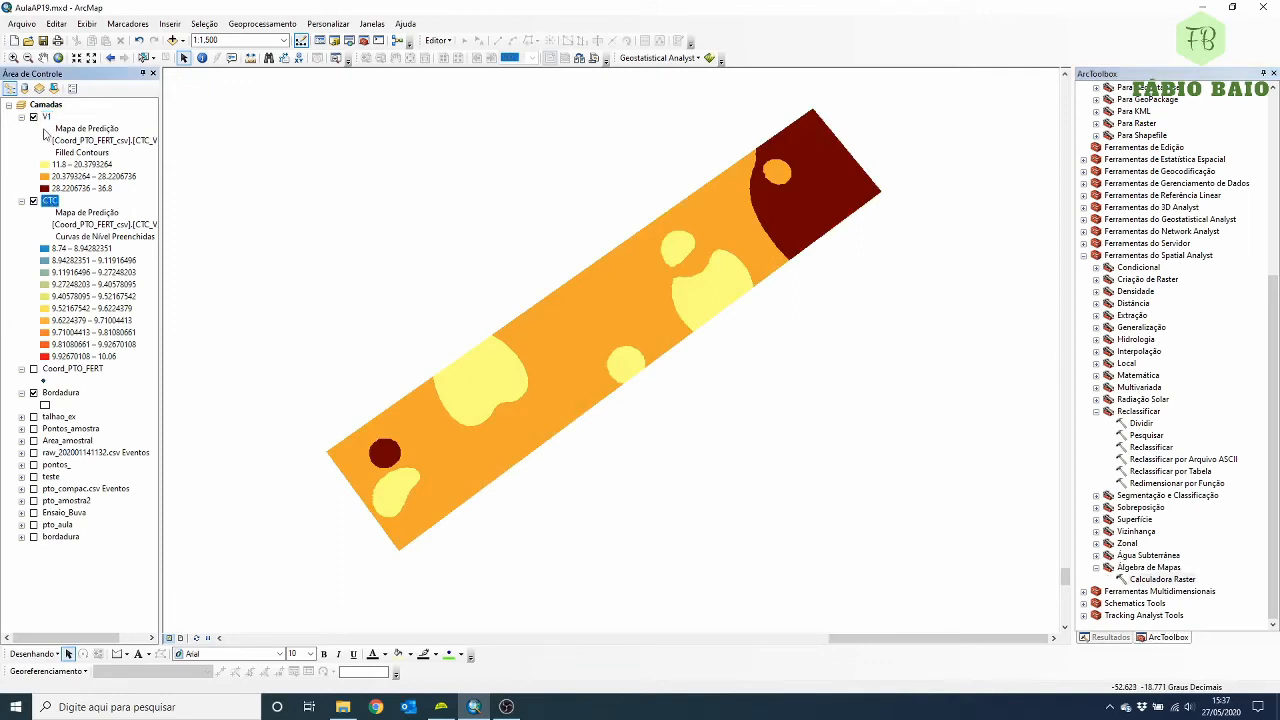
- Export the V1 geostatistical surface to a raster named V1_raster, keeping the default cell size
{"action": "right_click", "coordinate": [46, 118]}
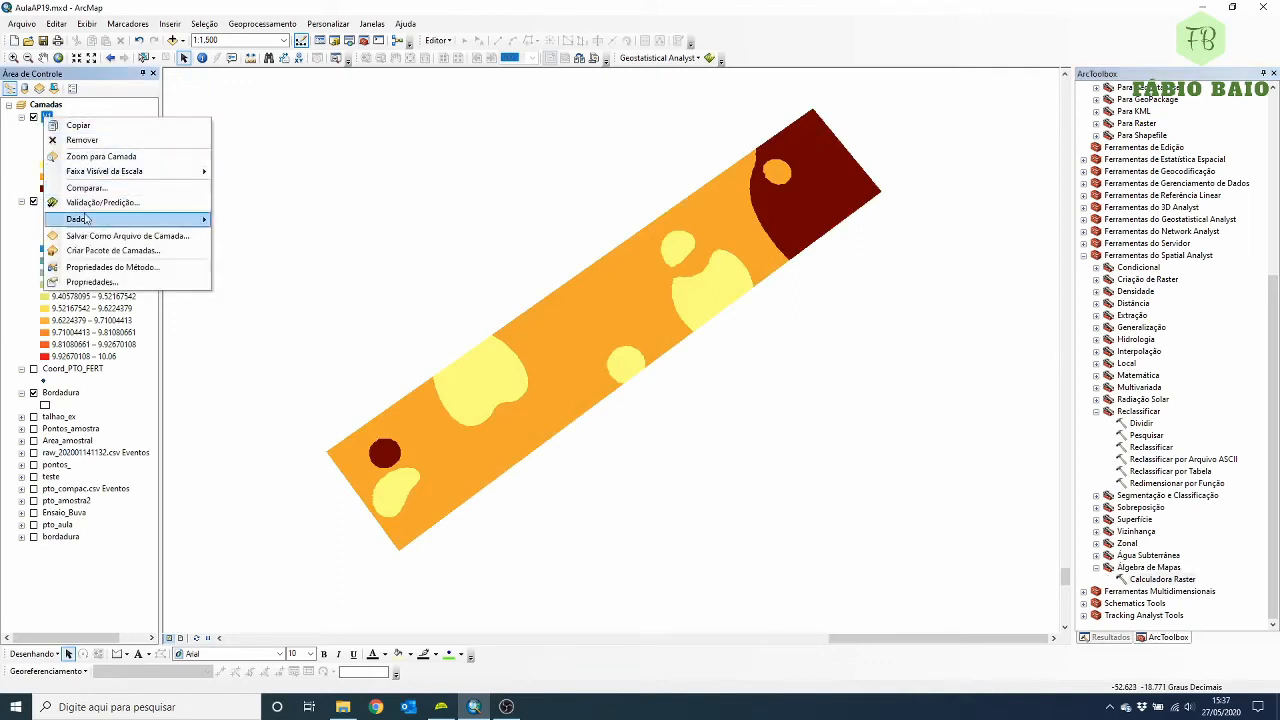
{"action": "mouse_move", "coordinate": [86, 219]}
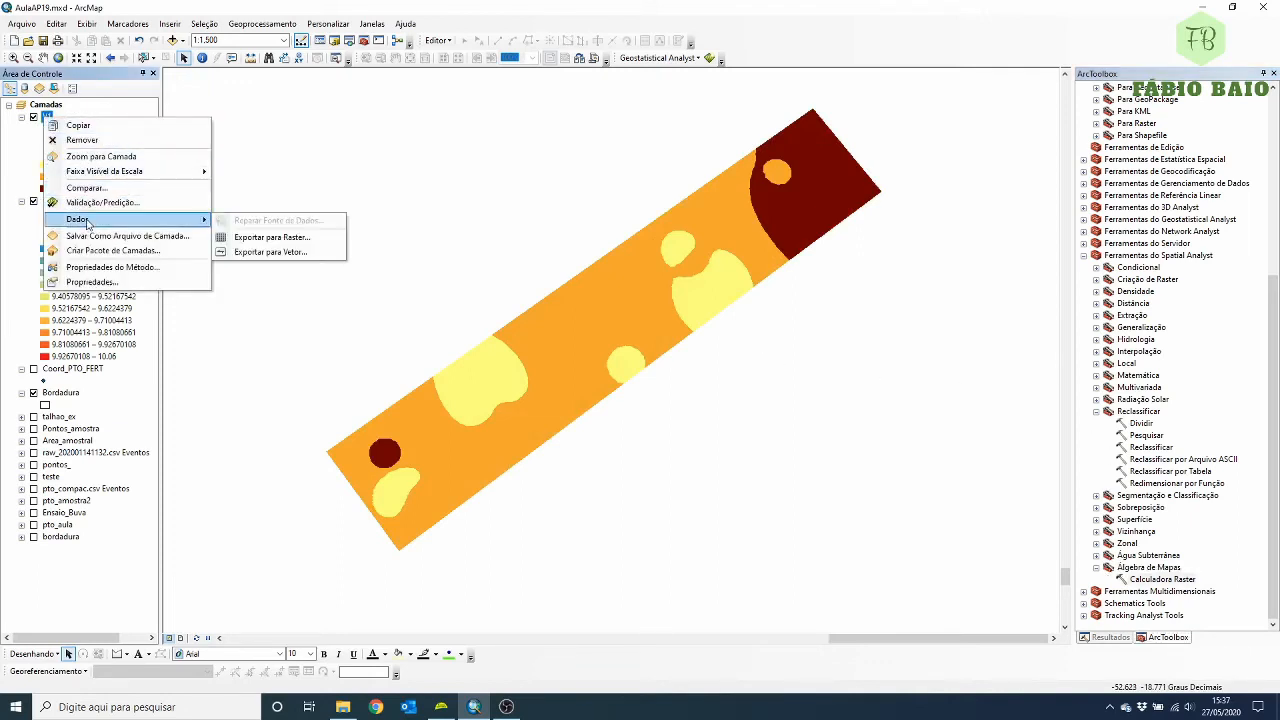
{"action": "left_click", "coordinate": [283, 243]}
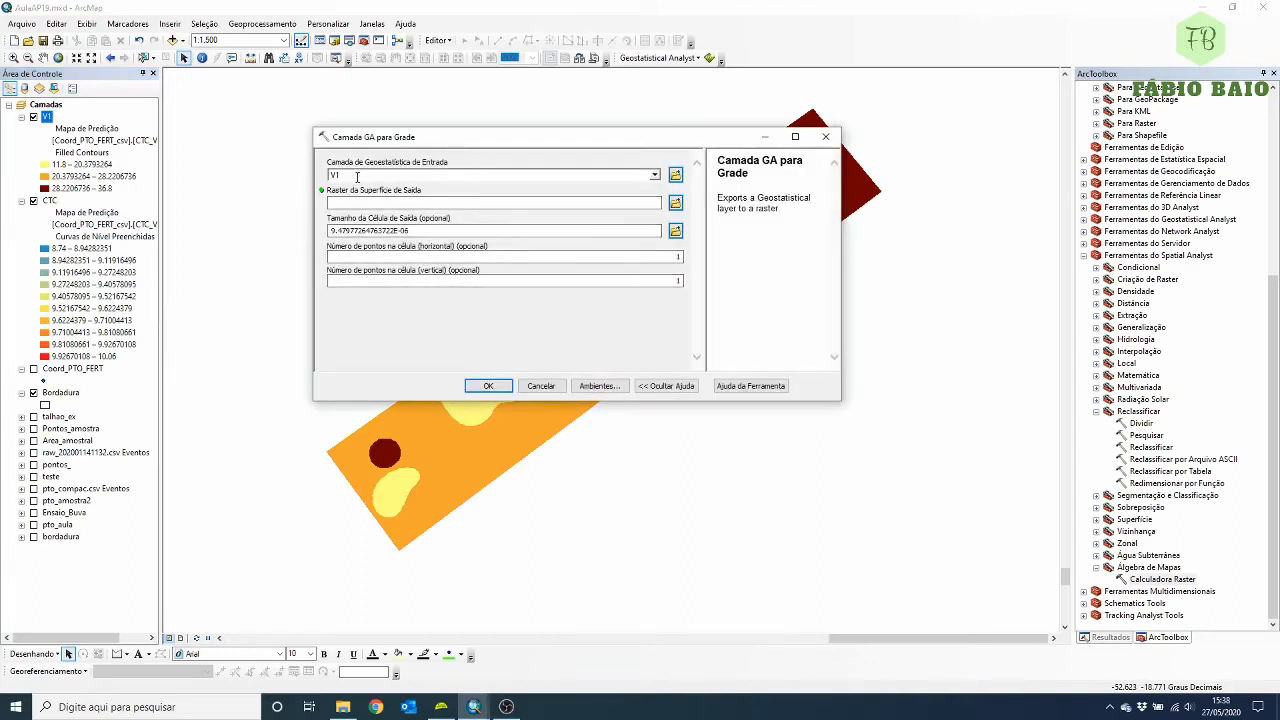
{"action": "left_click", "coordinate": [489, 203]}
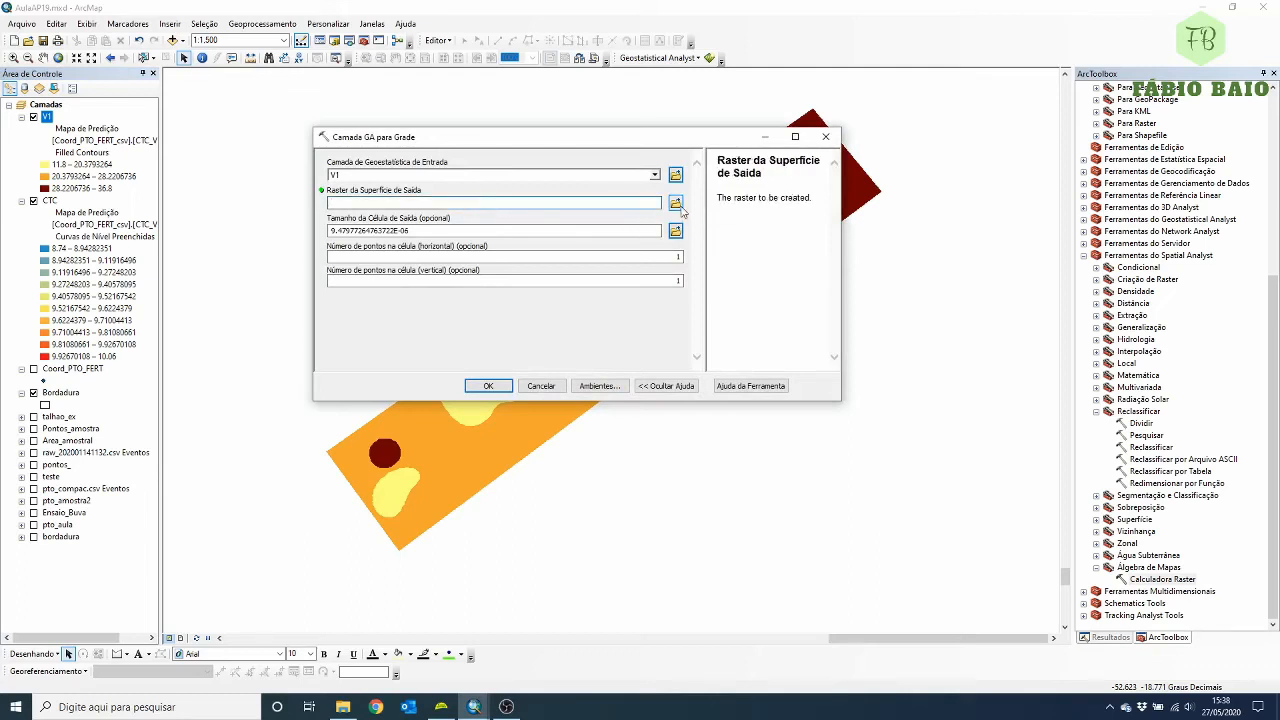
{"action": "type", "text": "V1raster"}
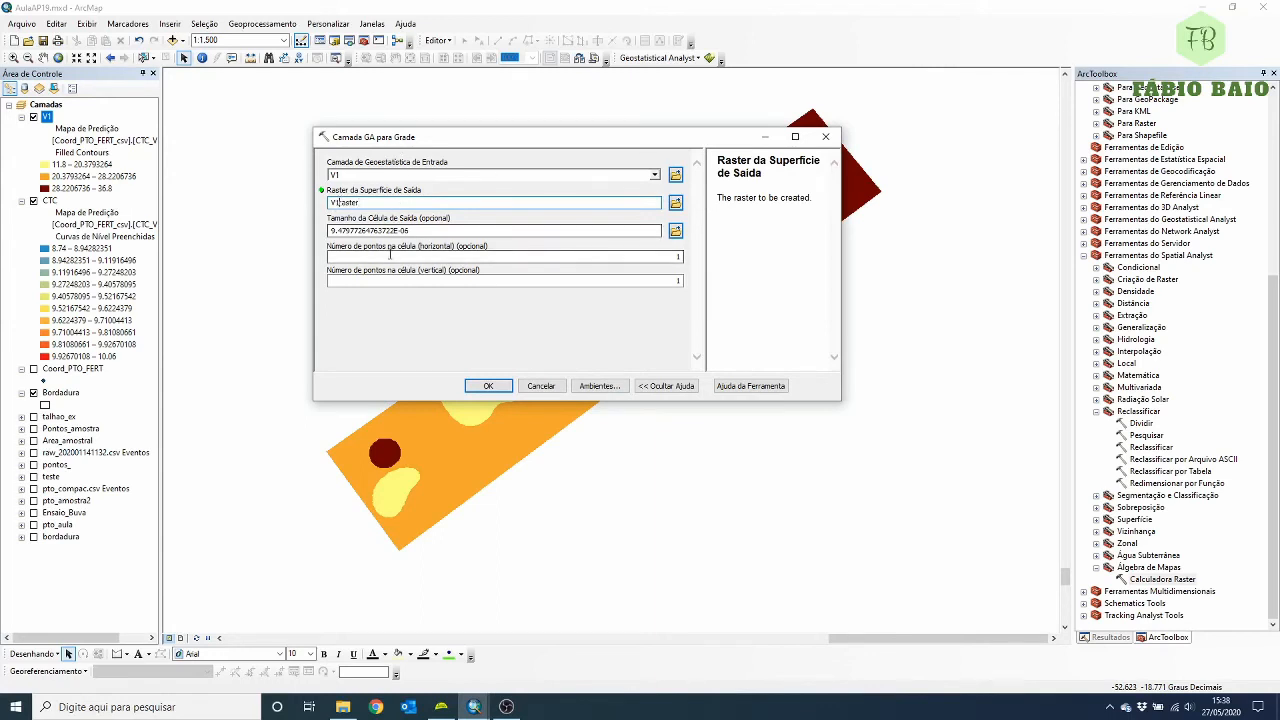
{"action": "left_click", "coordinate": [340, 202]}
{"action": "type", "text": "_"}
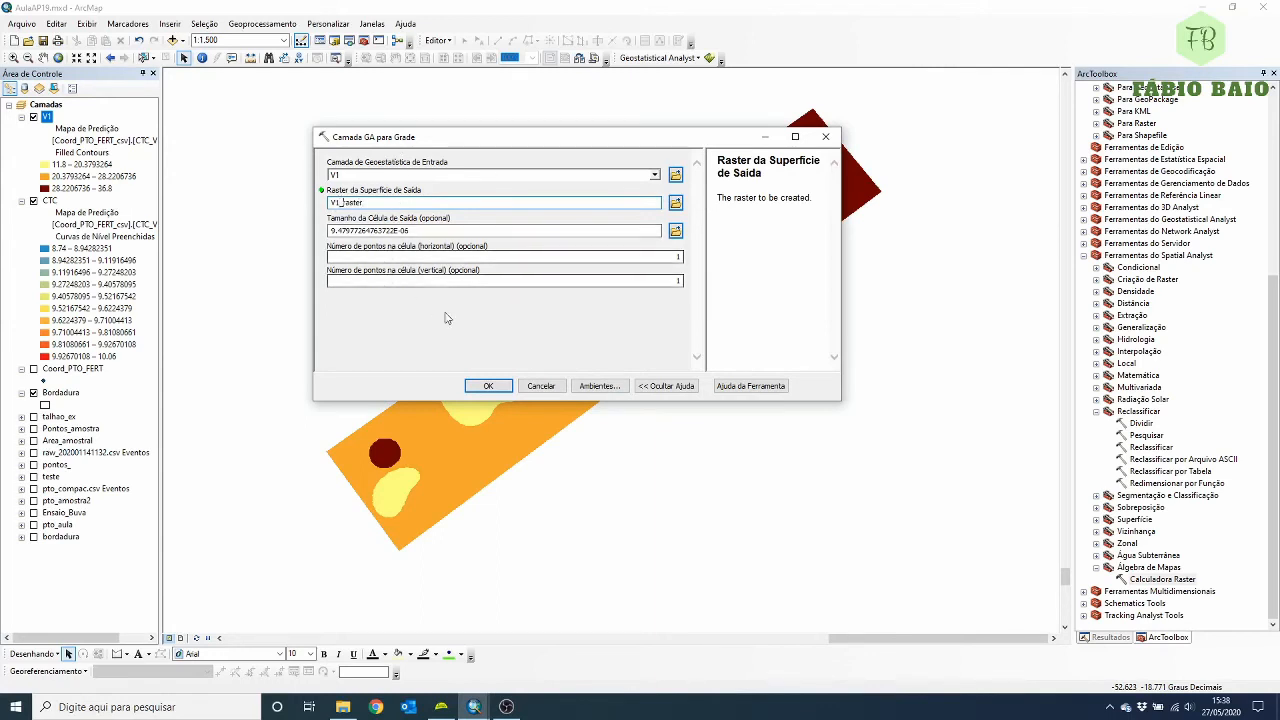
{"action": "left_click", "coordinate": [488, 386]}
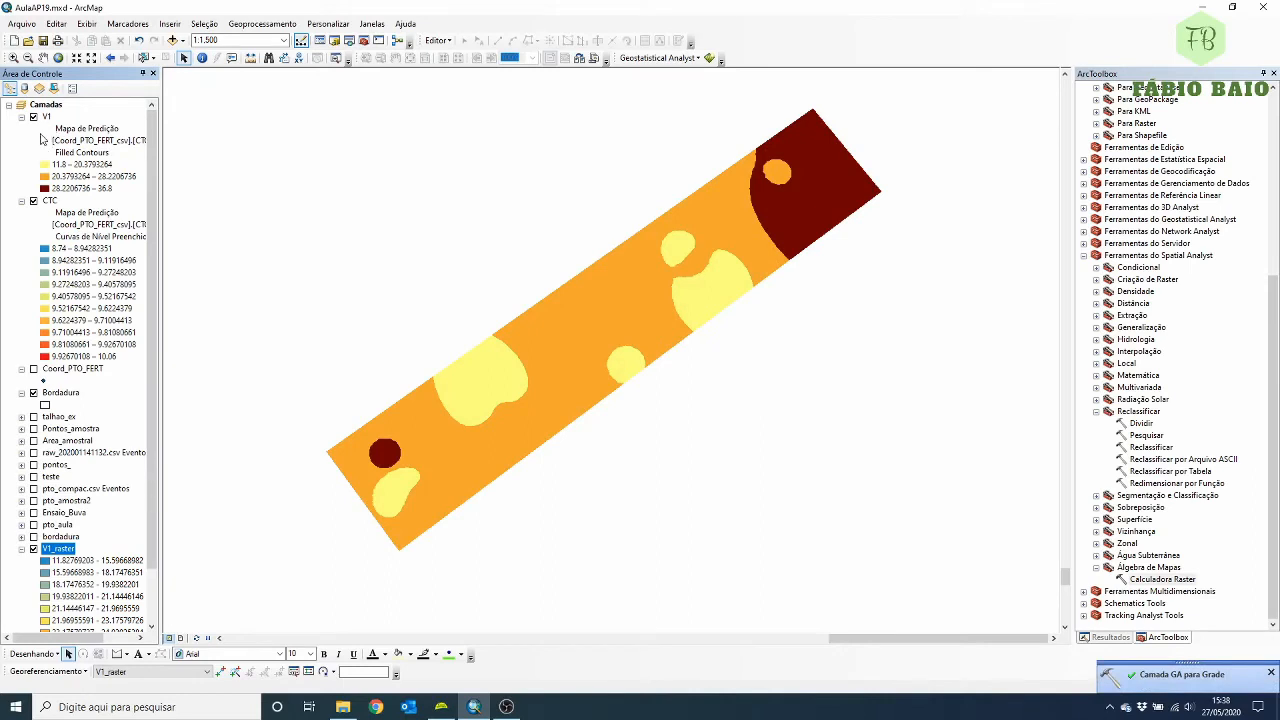
- Move V1_raster to the top of the layer order and hide the V1 and CTC surfaces
{"action": "mouse_move", "coordinate": [63, 553]}
{"action": "left_mouse_down"}
{"action": "mouse_move", "coordinate": [86, 218]}
{"action": "mouse_move", "coordinate": [58, 108]}
{"action": "left_mouse_up"}
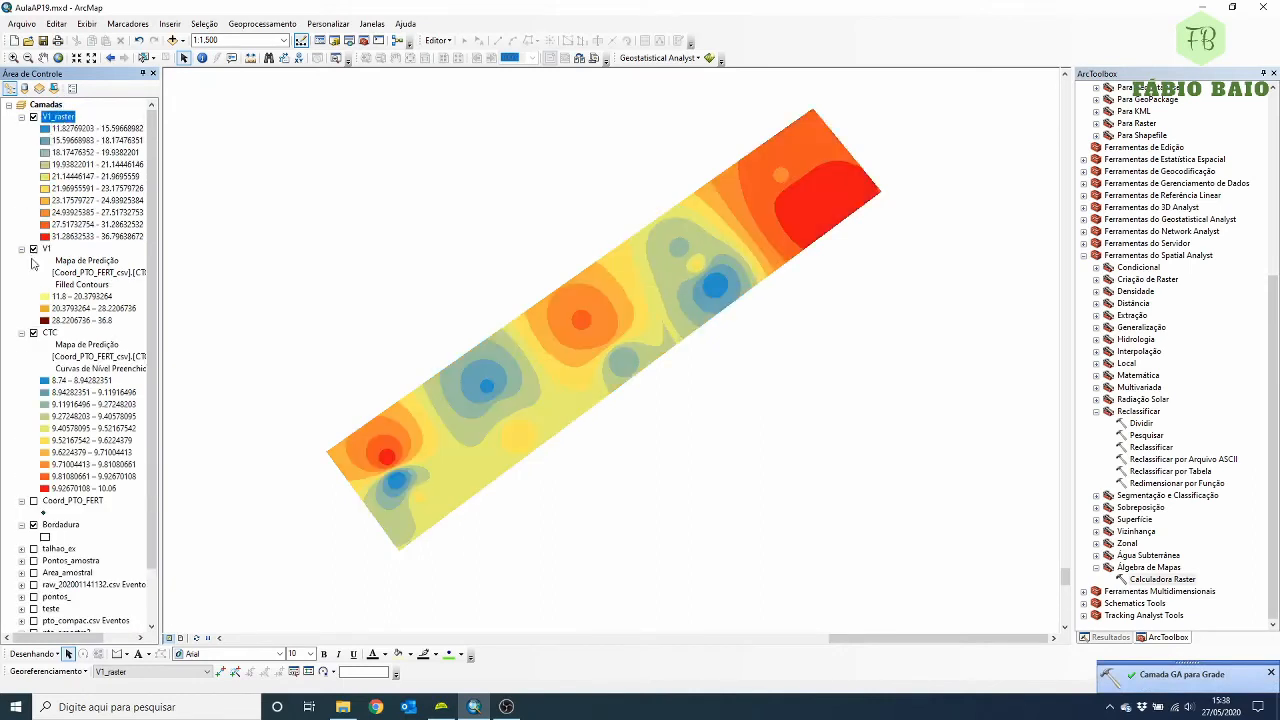
{"action": "left_click", "coordinate": [33, 248]}
{"action": "left_click", "coordinate": [33, 334]}
- Export the CTC geostatistical surface to a raster named CTC_raster, keeping the default cell size
{"action": "right_click", "coordinate": [49, 334]}
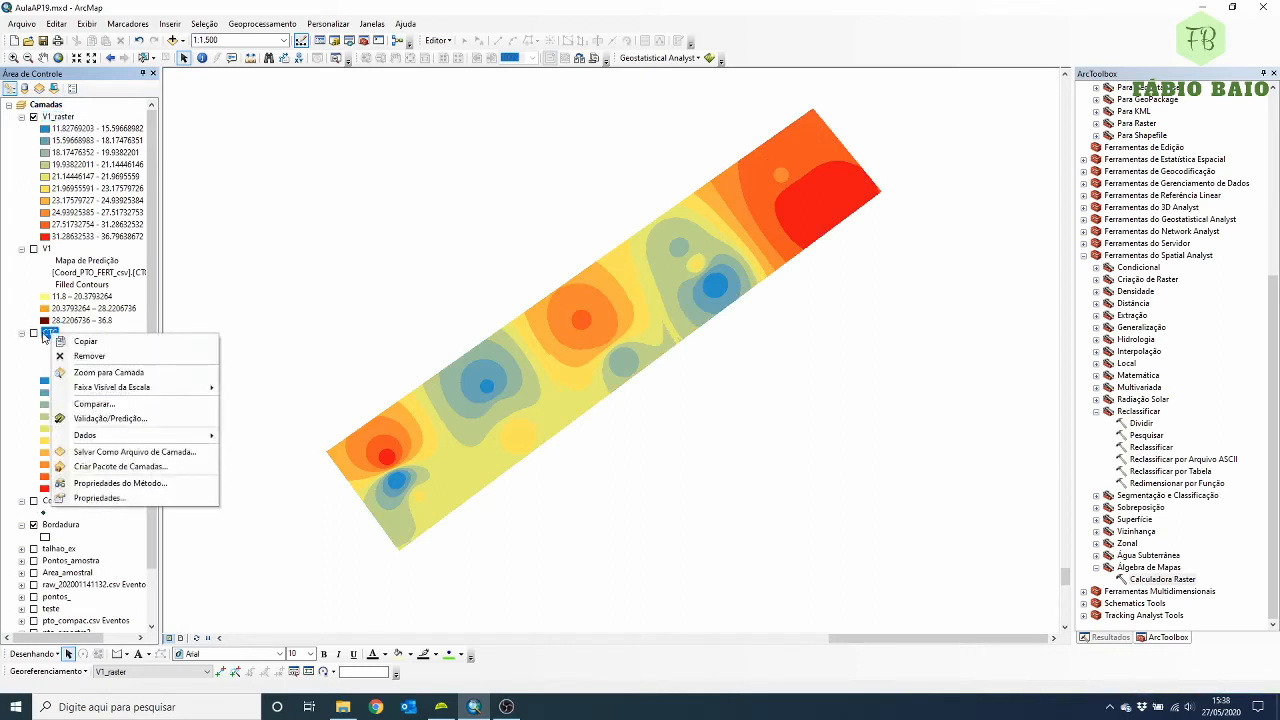
{"action": "right_click", "coordinate": [48, 334]}
{"action": "mouse_move", "coordinate": [84, 443]}
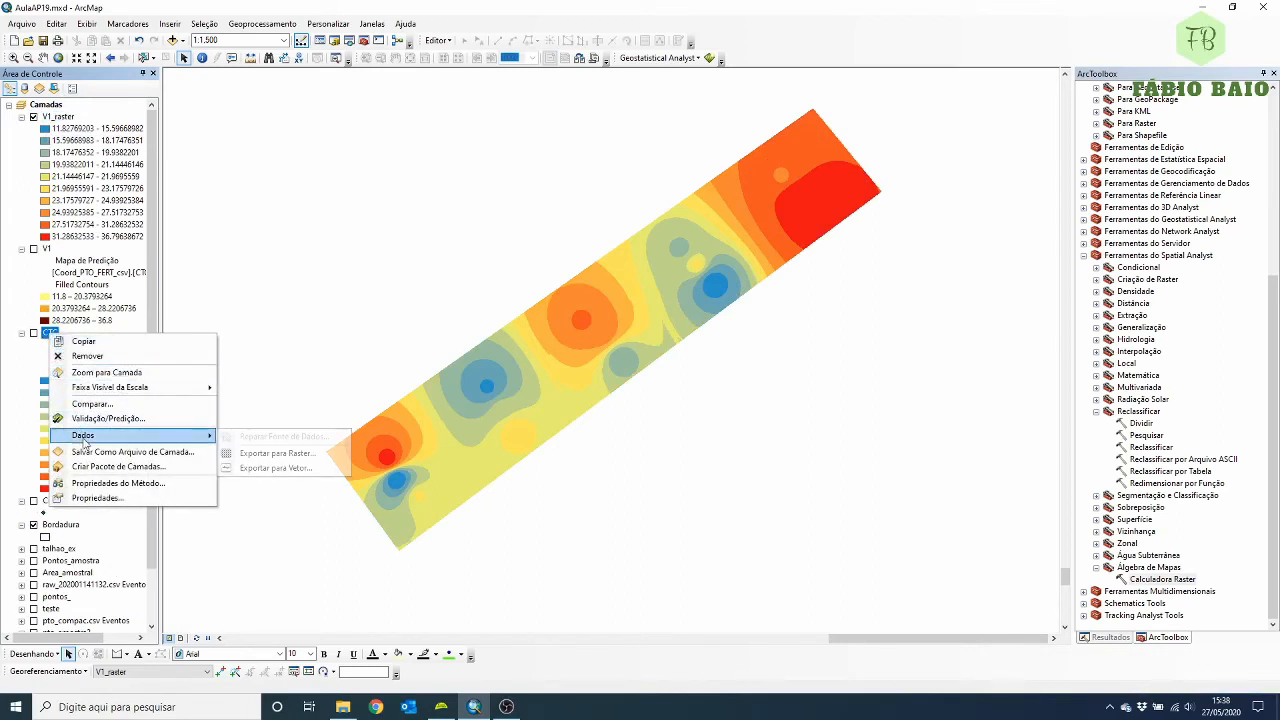
{"action": "left_click", "coordinate": [276, 454]}
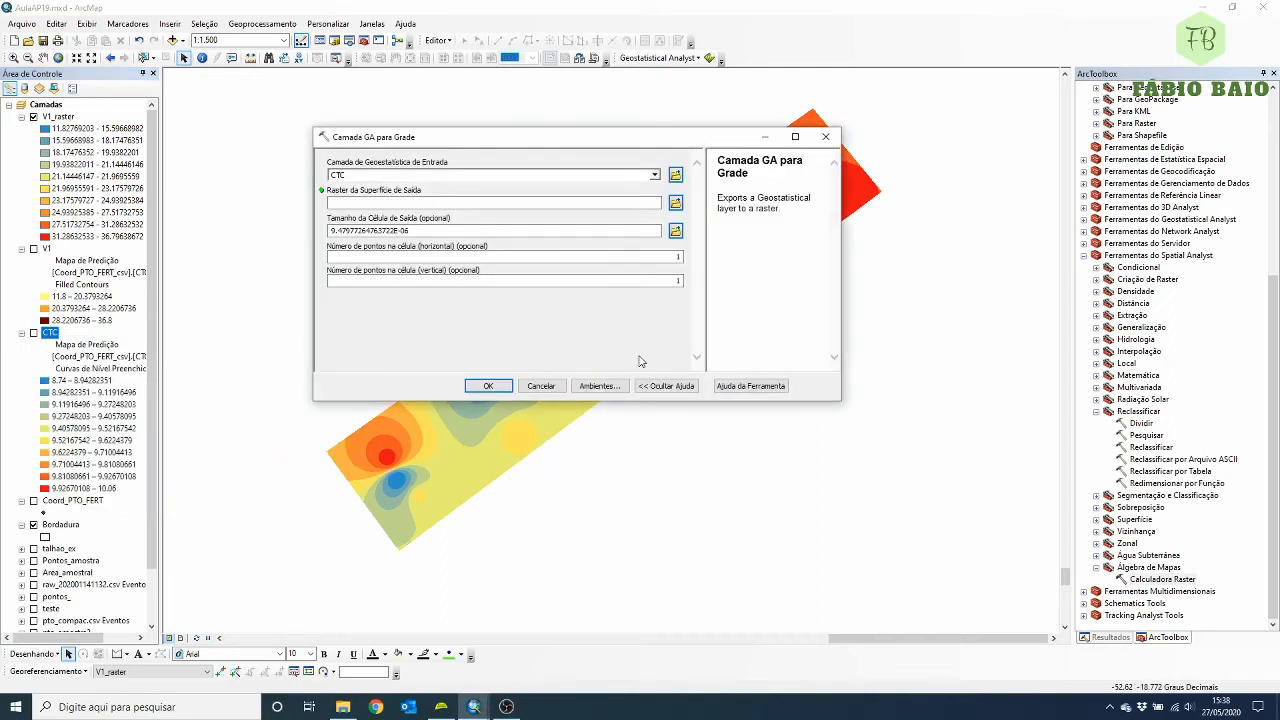
{"action": "left_click", "coordinate": [655, 176]}
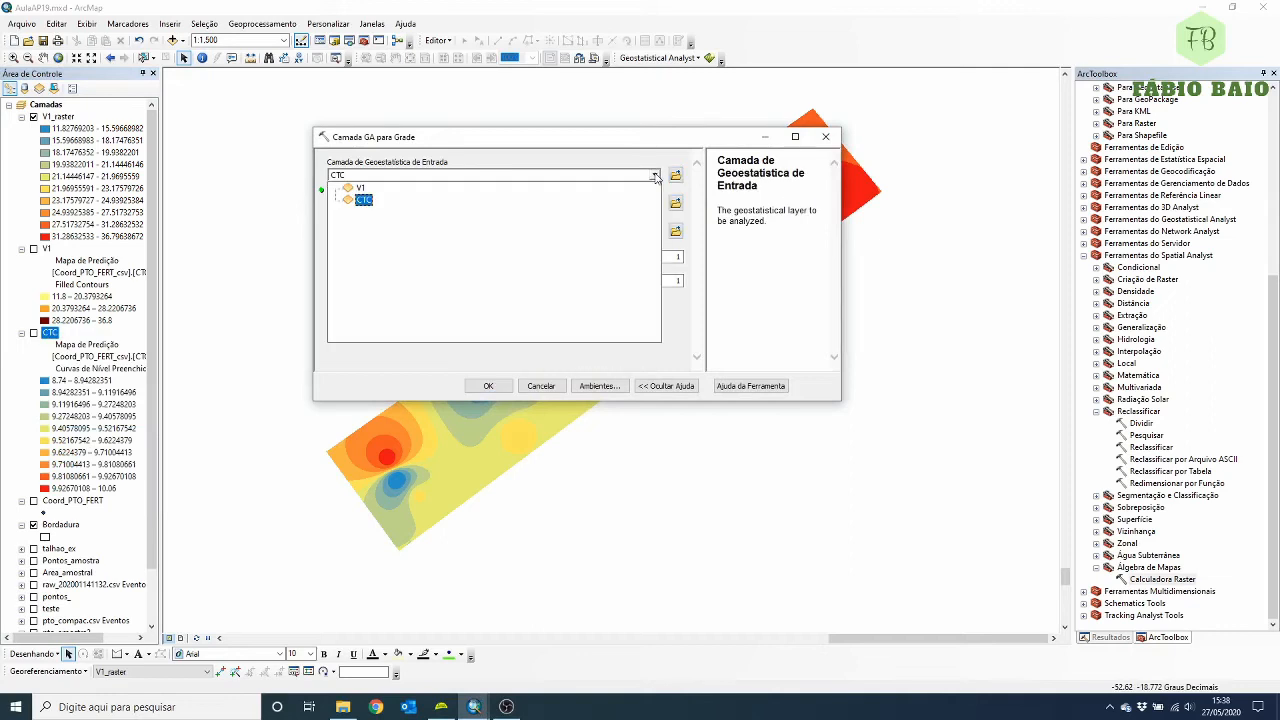
{"action": "left_click", "coordinate": [503, 160]}
{"action": "left_click", "coordinate": [407, 201]}
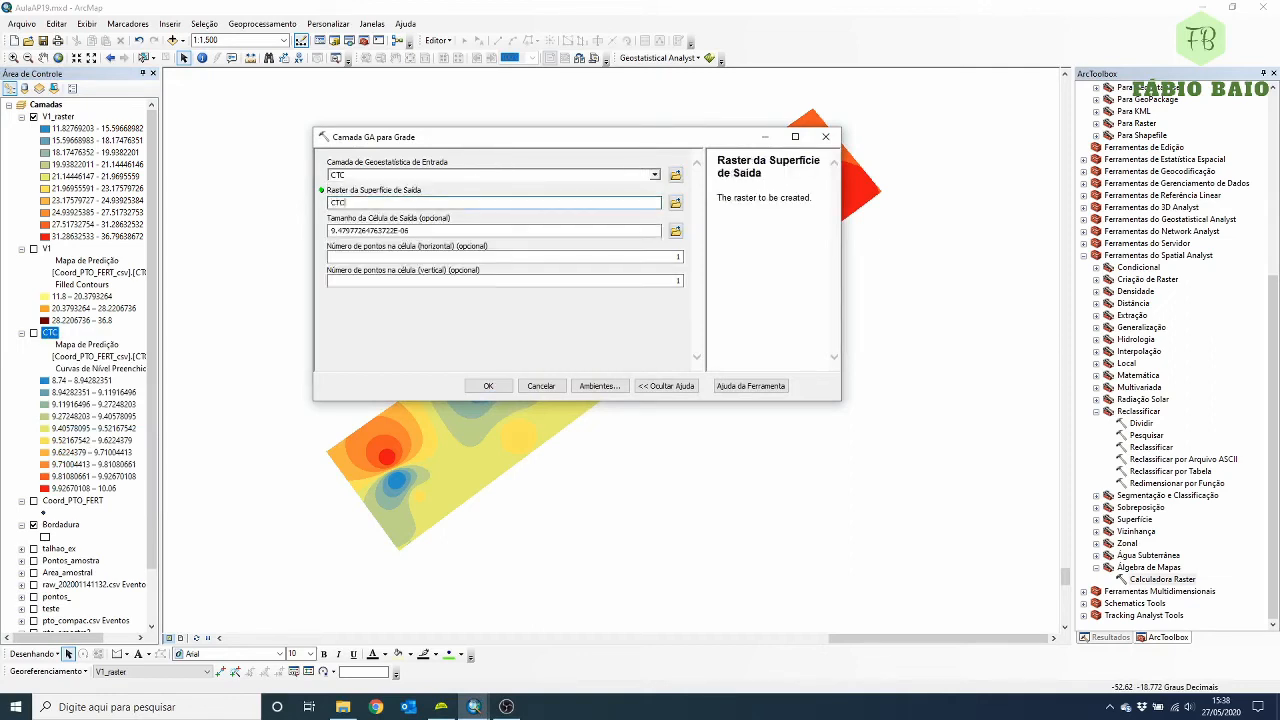
{"action": "type", "text": "CTC_raster"}
{"action": "left_click", "coordinate": [488, 385]}
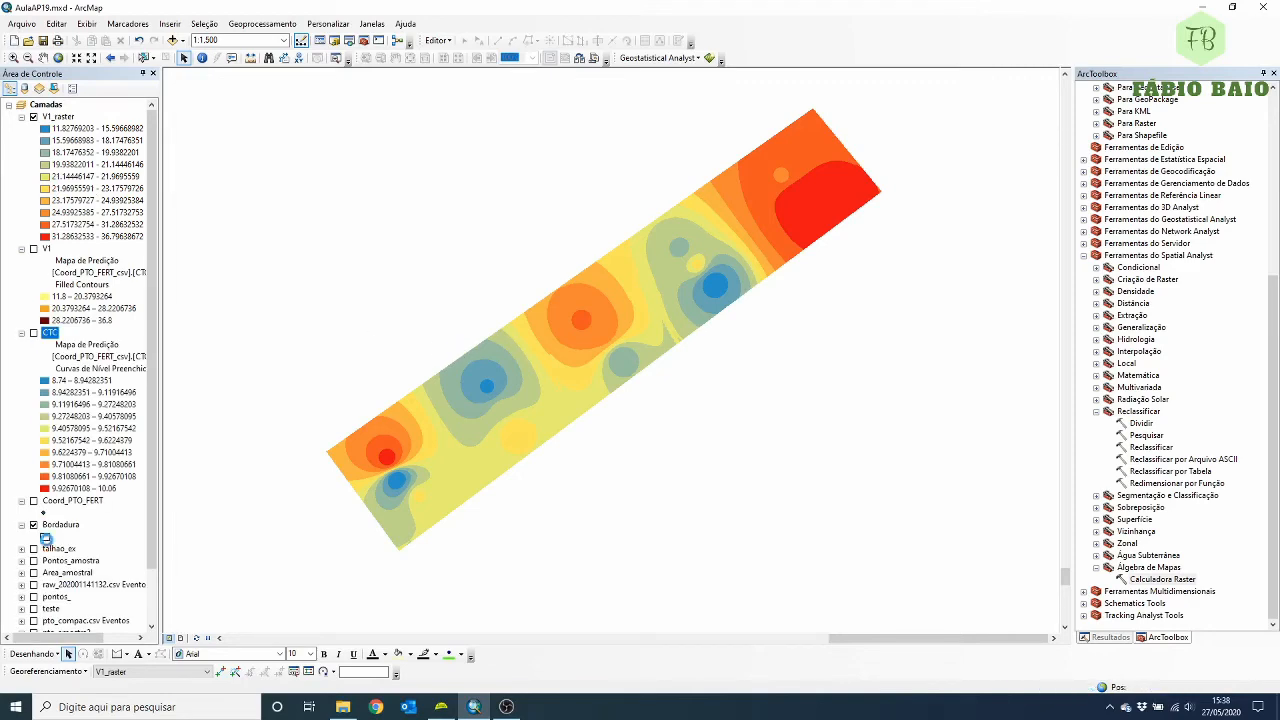
{"action": "left_click", "coordinate": [46, 468]}
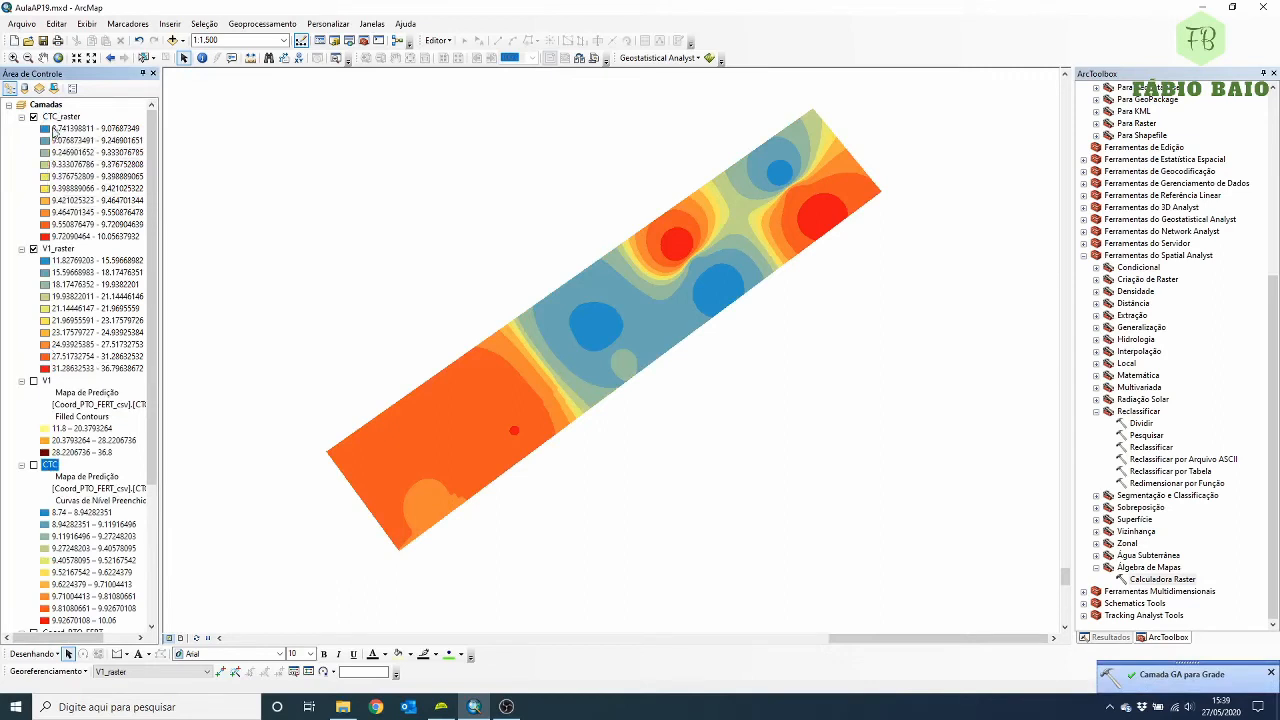
{"action": "left_click", "coordinate": [58, 117]}
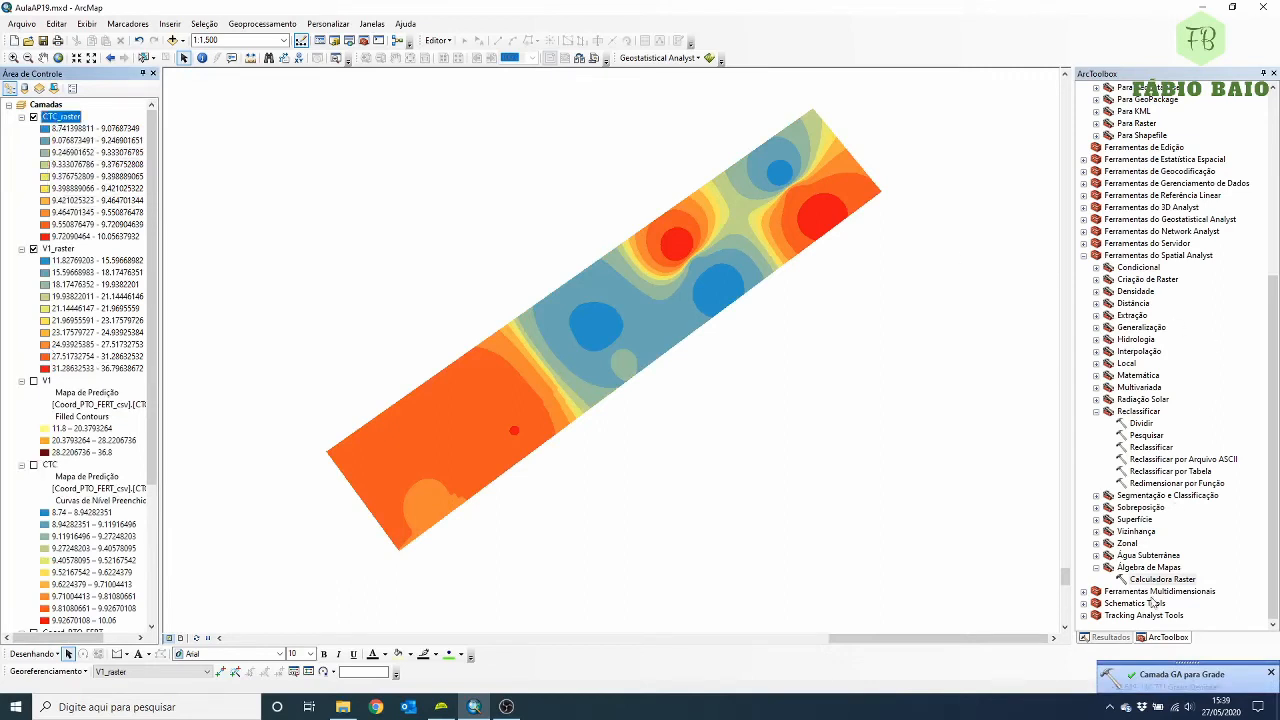
- Start a Raster Calculator expression with Float and the bracketed difference (55 - "V1_raster")
{"action": "double_click", "coordinate": [1155, 580]}
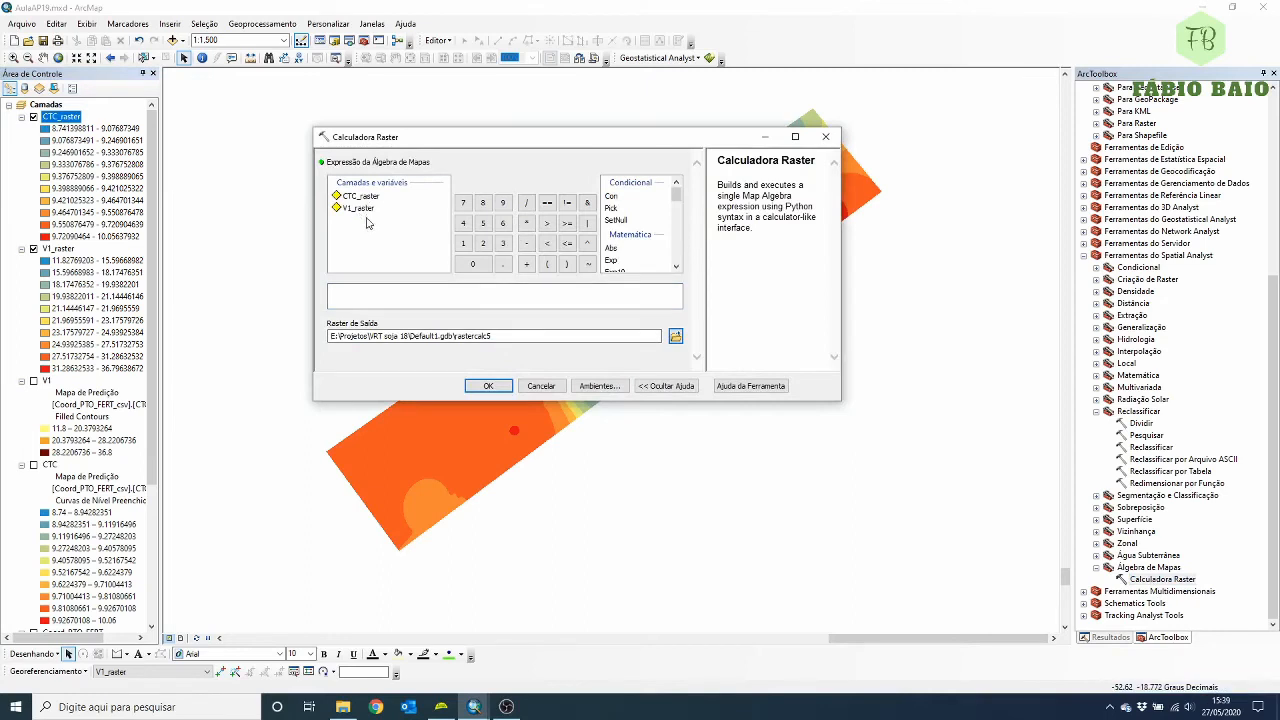
{"action": "left_click", "coordinate": [538, 292]}
{"action": "scroll", "coordinate": [676, 205], "scroll_direction": "down", "scroll_amount": 2}
{"action": "double_click", "coordinate": [613, 224]}
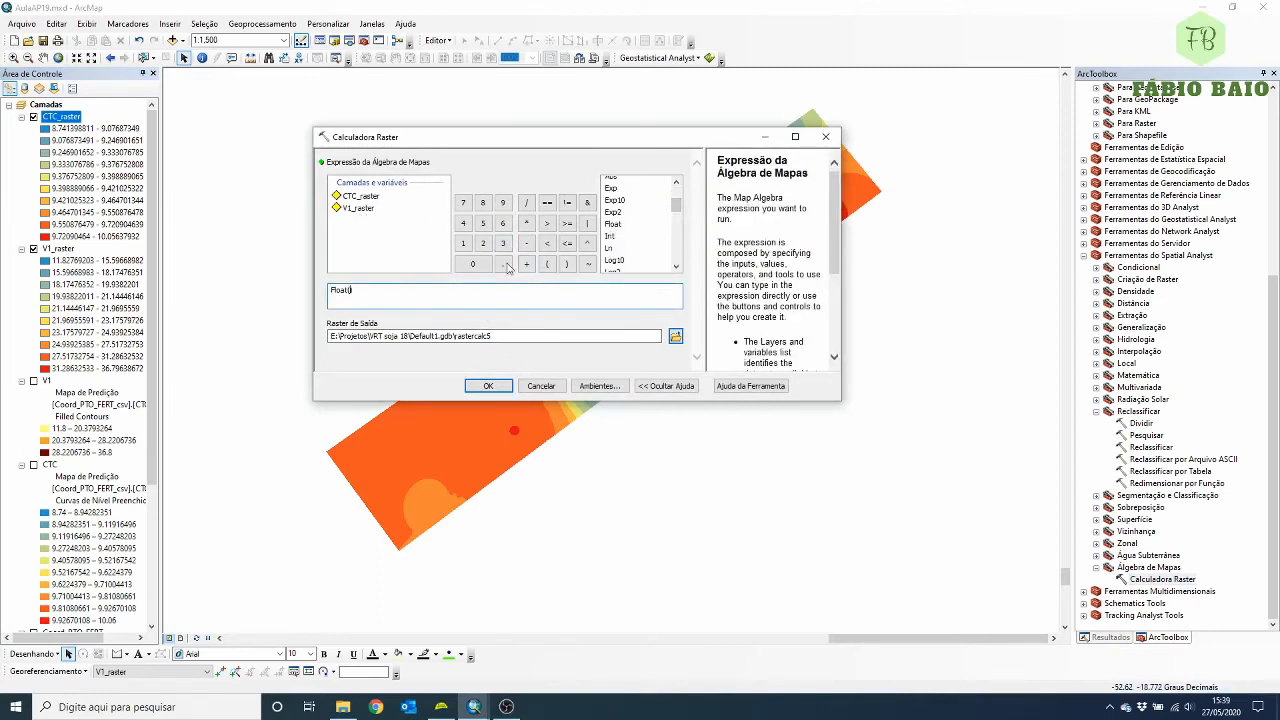
{"action": "left_click", "coordinate": [548, 264]}
{"action": "type", "text": "55"}
{"action": "left_click", "coordinate": [530, 247]}
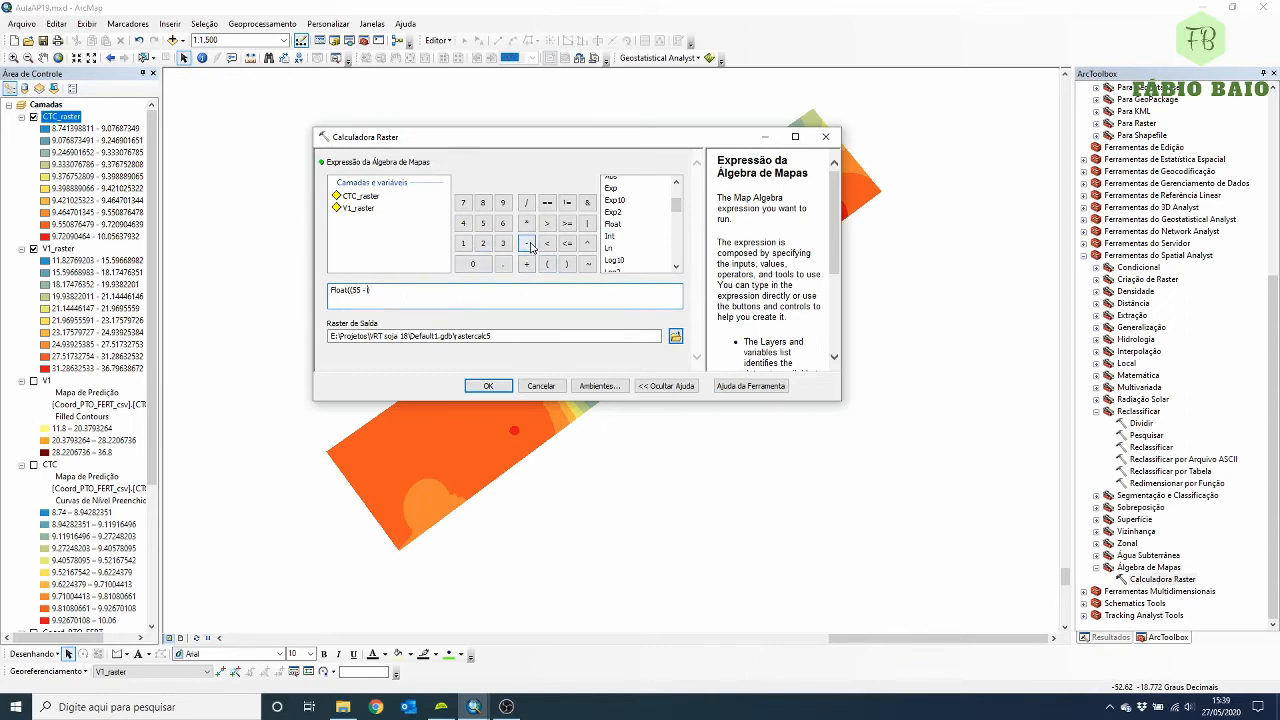
{"action": "double_click", "coordinate": [358, 208]}
{"action": "left_click", "coordinate": [566, 264]}
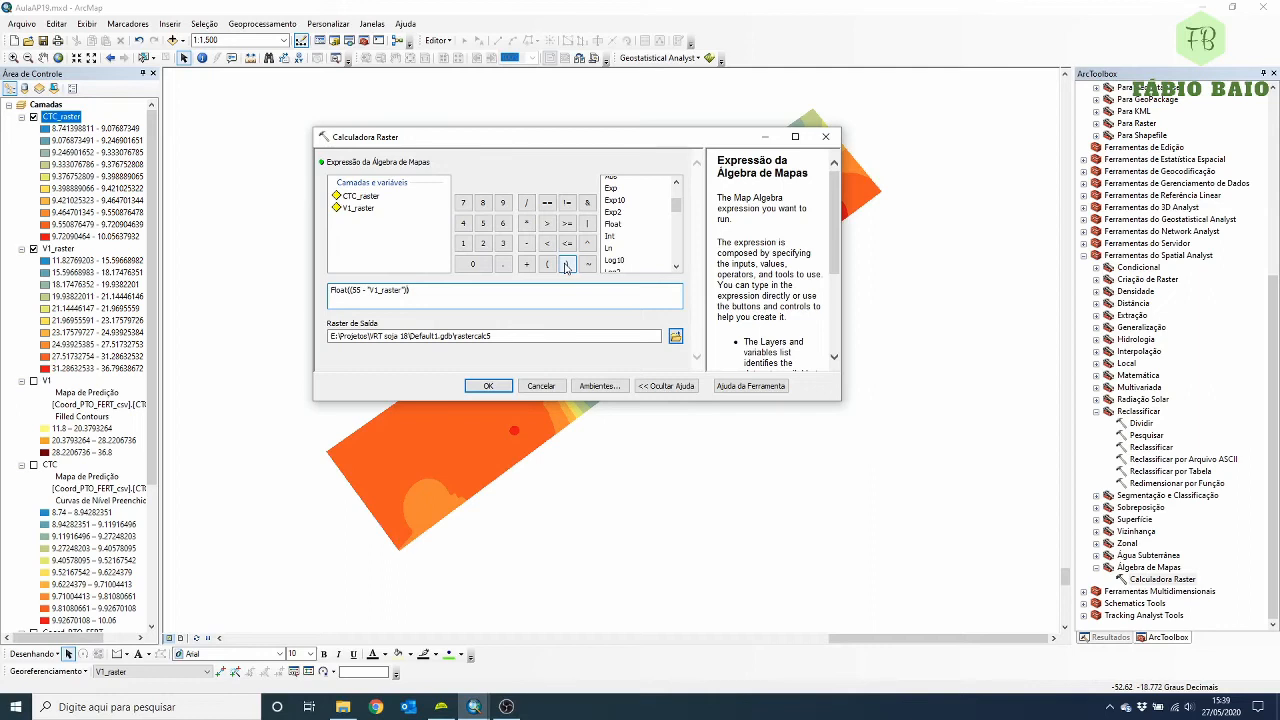
- Extend the map algebra expression by multiplying the difference by "CTC_raster" and dividing by 75
{"action": "left_click", "coordinate": [527, 223]}
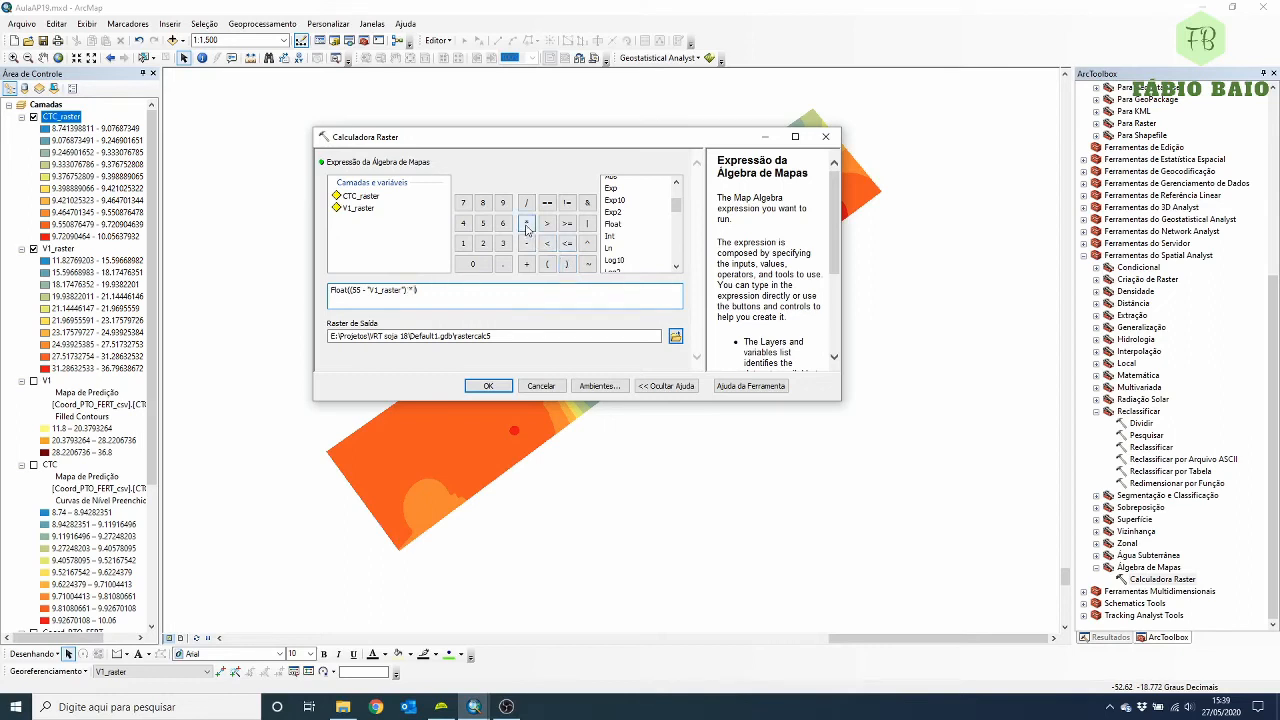
{"action": "double_click", "coordinate": [364, 199]}
{"action": "left_click", "coordinate": [468, 292]}
{"action": "type", "text": "75)"}
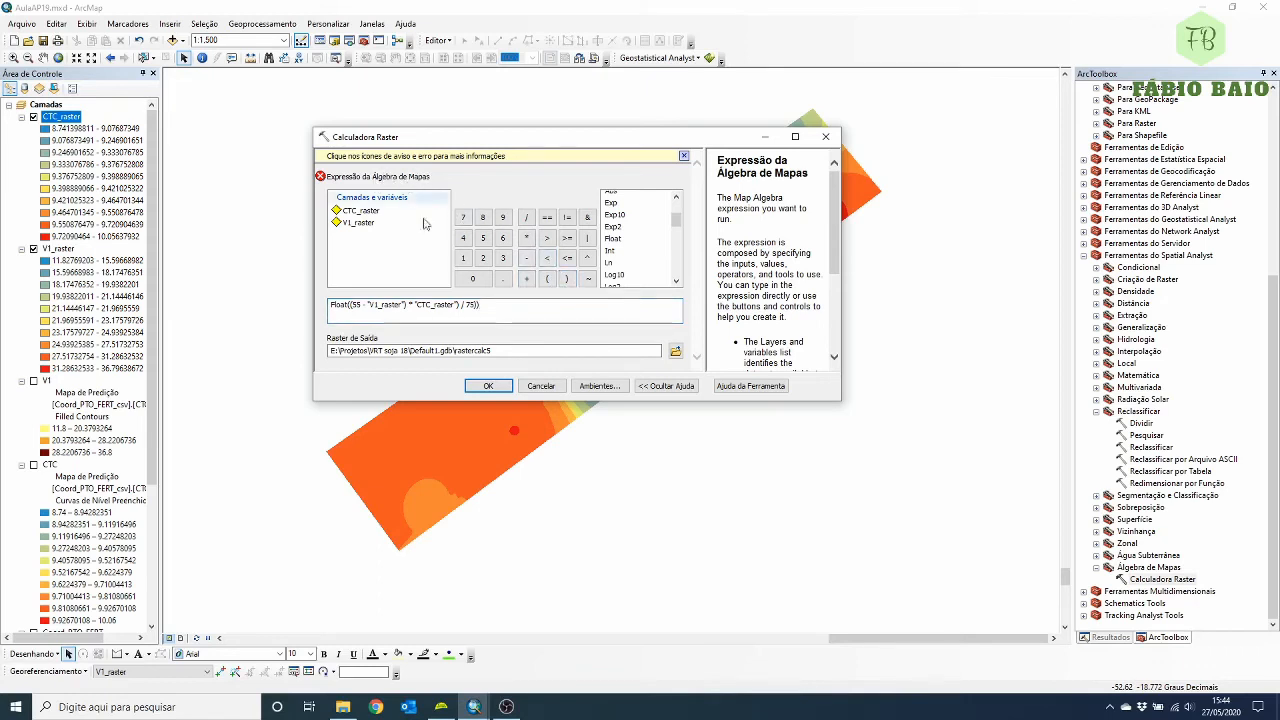
- Correct the brackets to Float(((55 - "V1_raster") * "CTC_raster") / 75) and run the calculation with output rastercalc5
{"action": "left_click", "coordinate": [494, 305]}
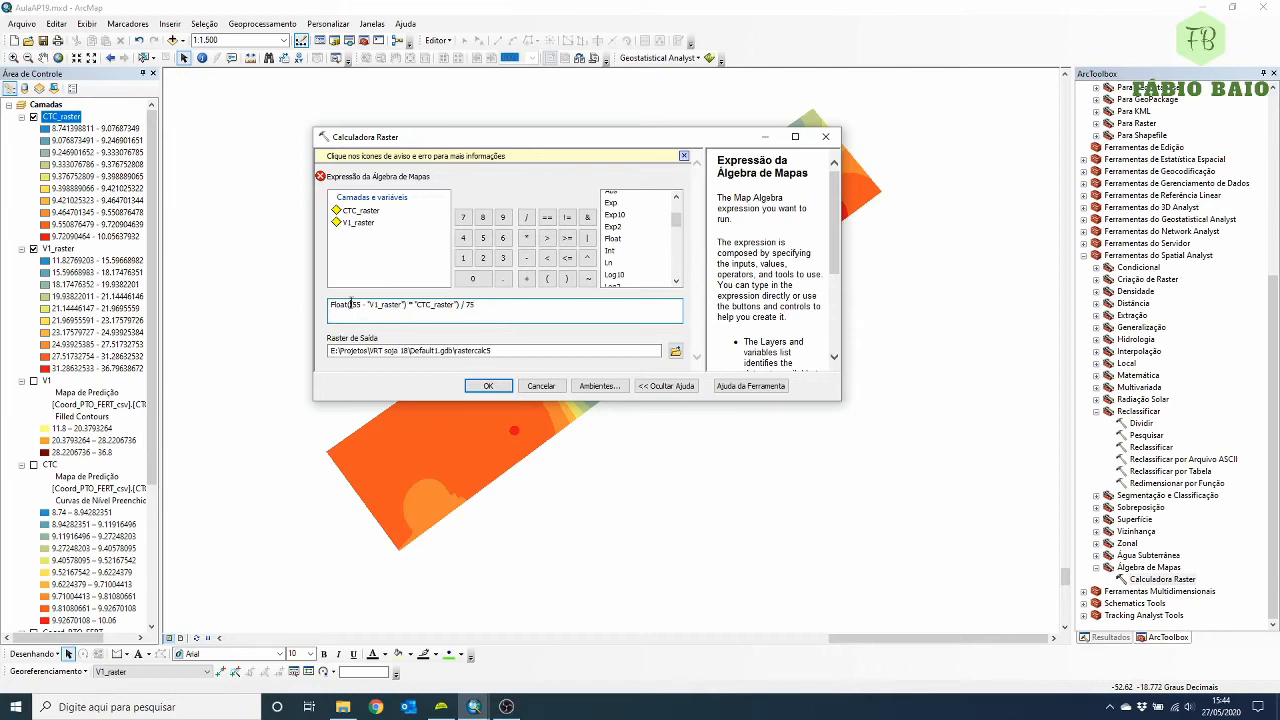
{"action": "left_click", "coordinate": [547, 278]}
{"action": "left_click", "coordinate": [566, 278]}
{"action": "left_click", "coordinate": [510, 351]}
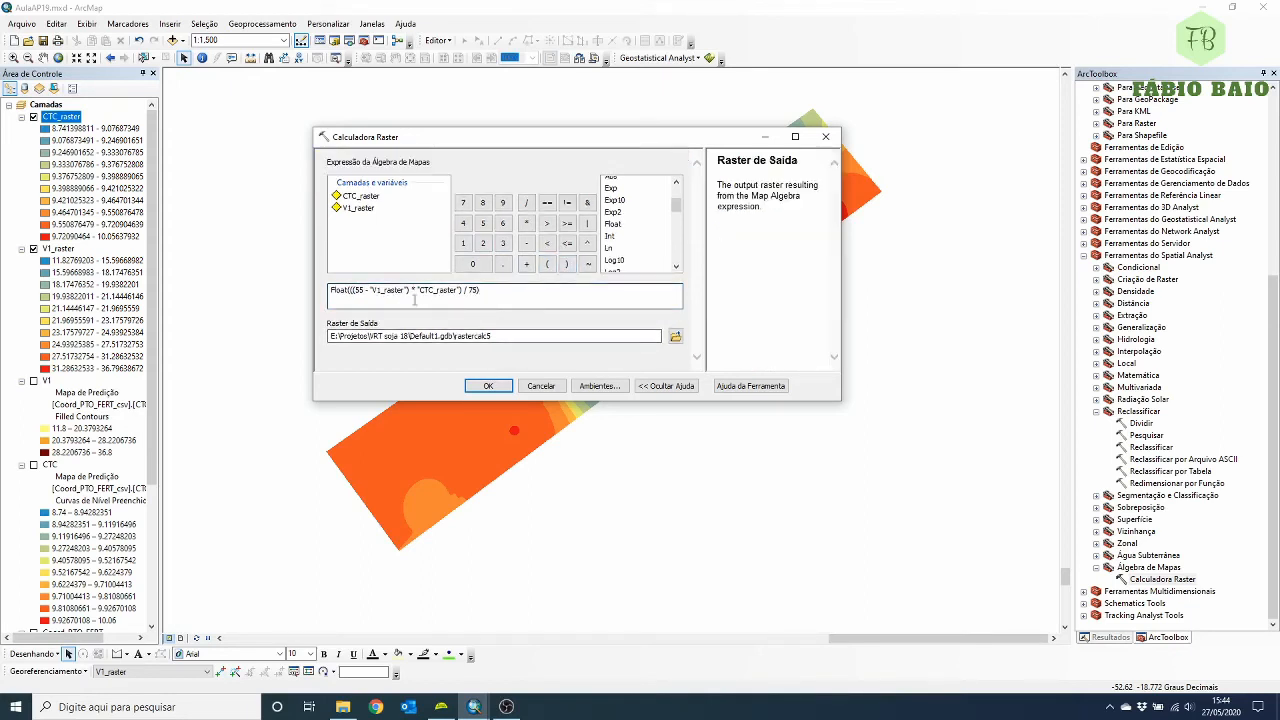
{"action": "left_click", "coordinate": [488, 385]}
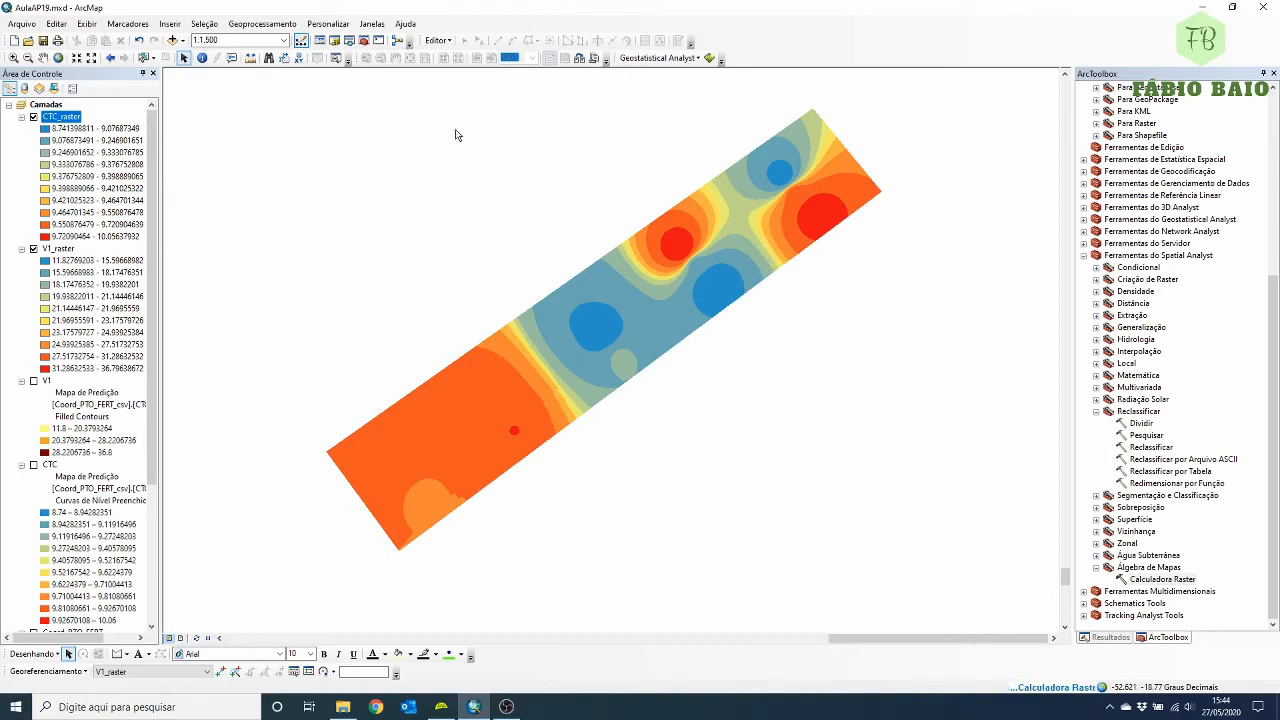
- Inspect the raster's upper edge up close, then view the full extent of the rastercalc5 layer
{"action": "left_click", "coordinate": [13, 57]}
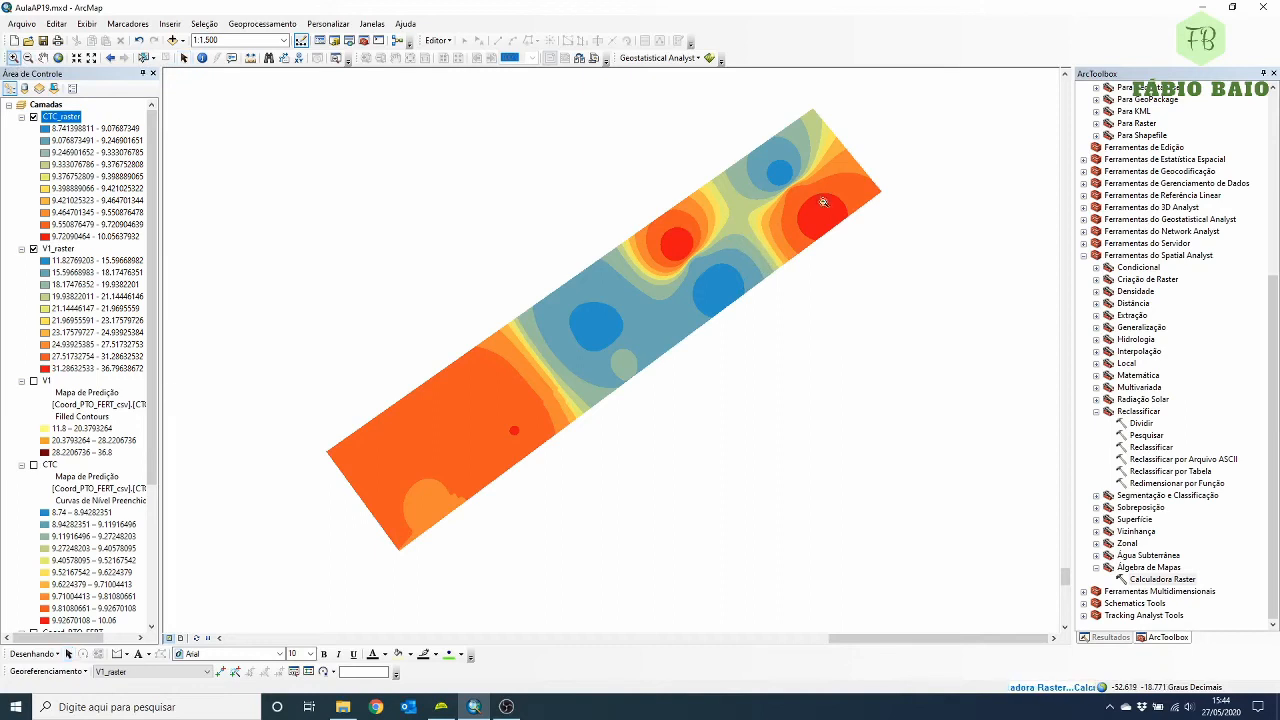
{"action": "left_click_drag", "start_coordinate": [796, 107], "coordinate": [830, 127]}
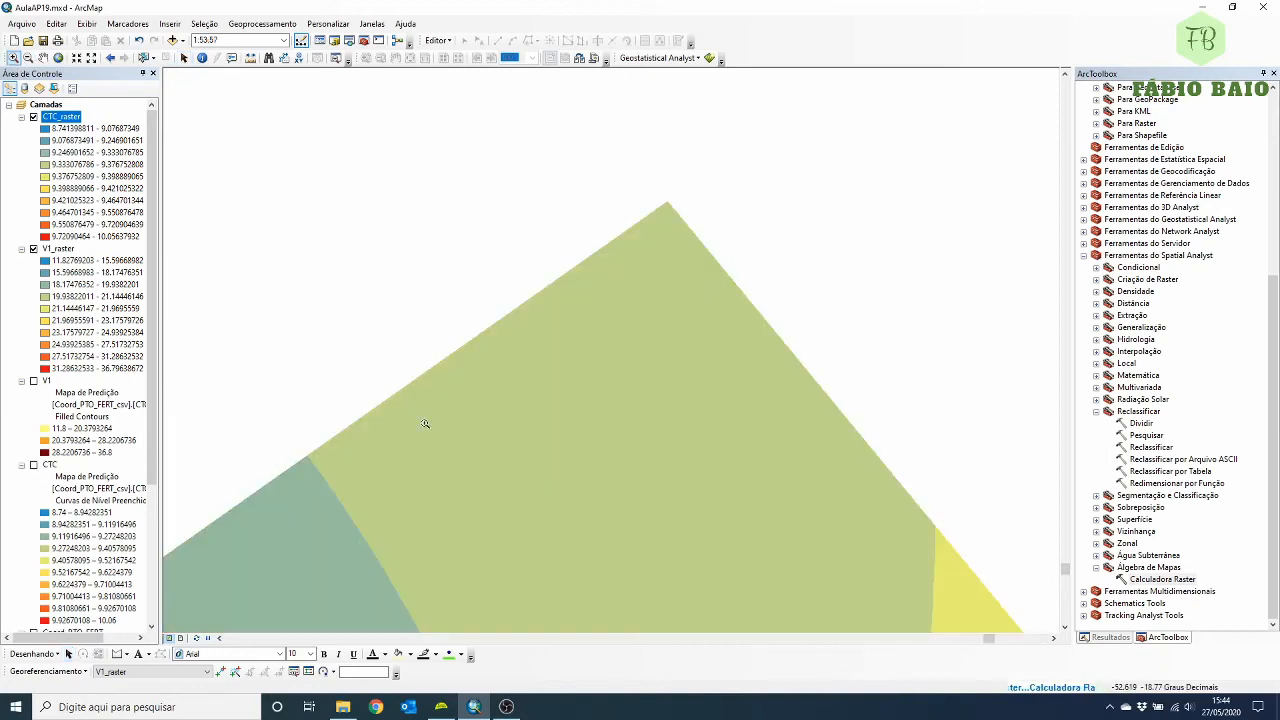
{"action": "left_click_drag", "start_coordinate": [269, 438], "coordinate": [368, 498]}
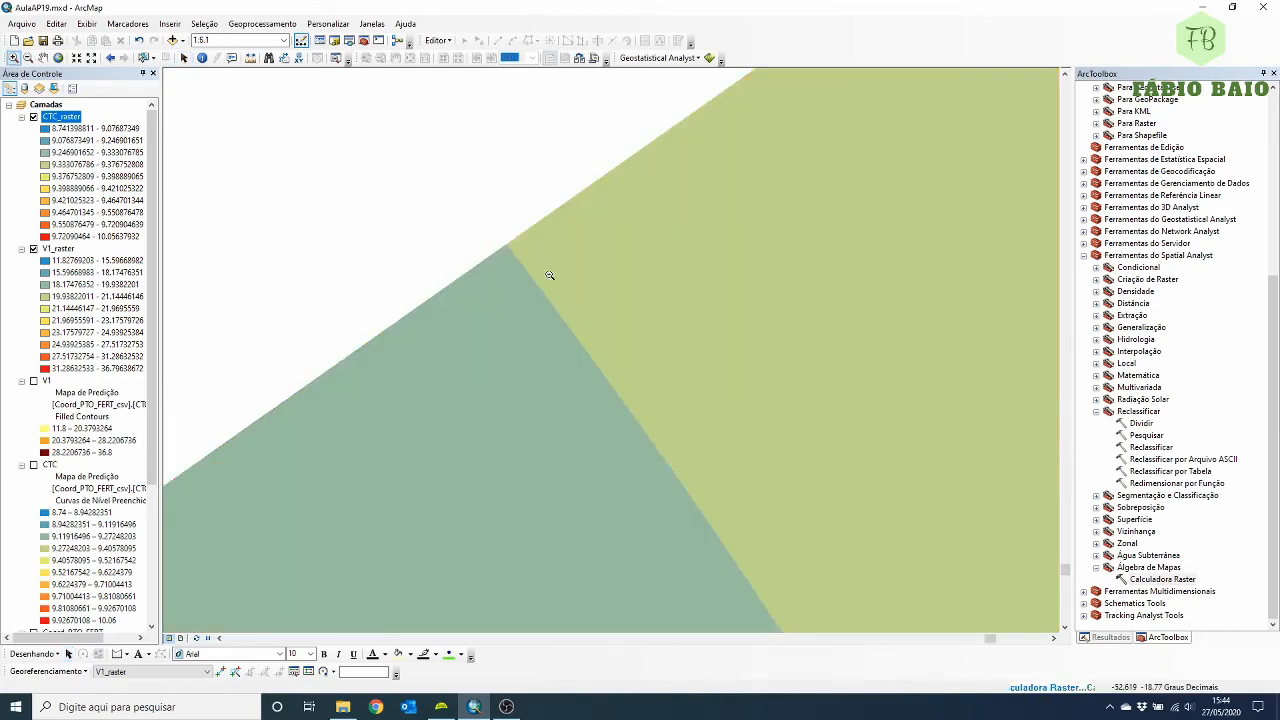
{"action": "left_click_drag", "start_coordinate": [523, 200], "coordinate": [606, 274]}
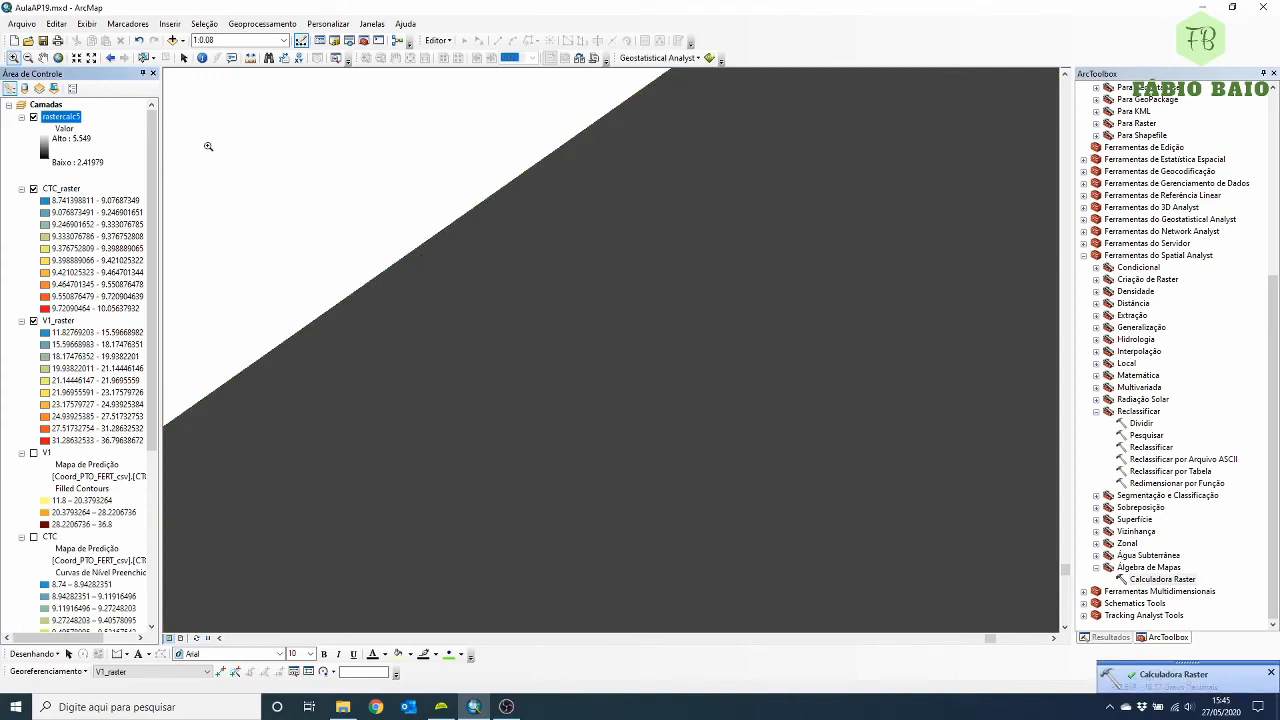
{"action": "right_click", "coordinate": [68, 122]}
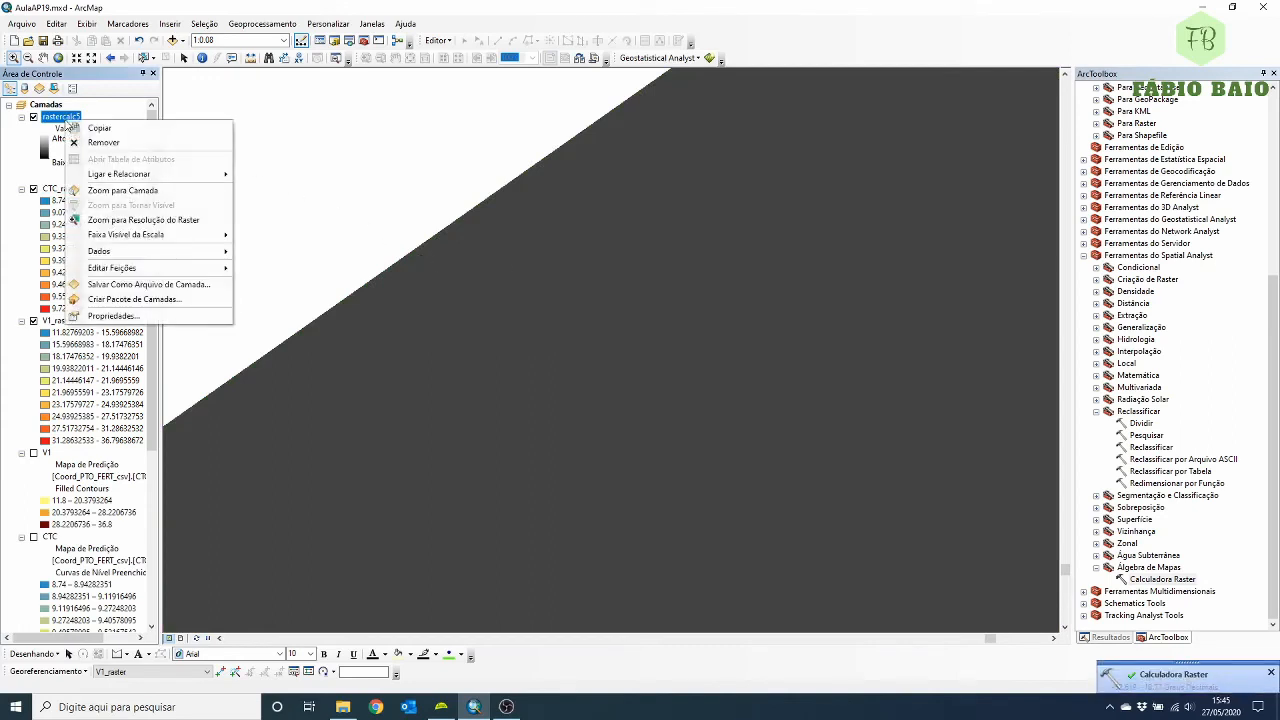
{"action": "left_click", "coordinate": [115, 190]}
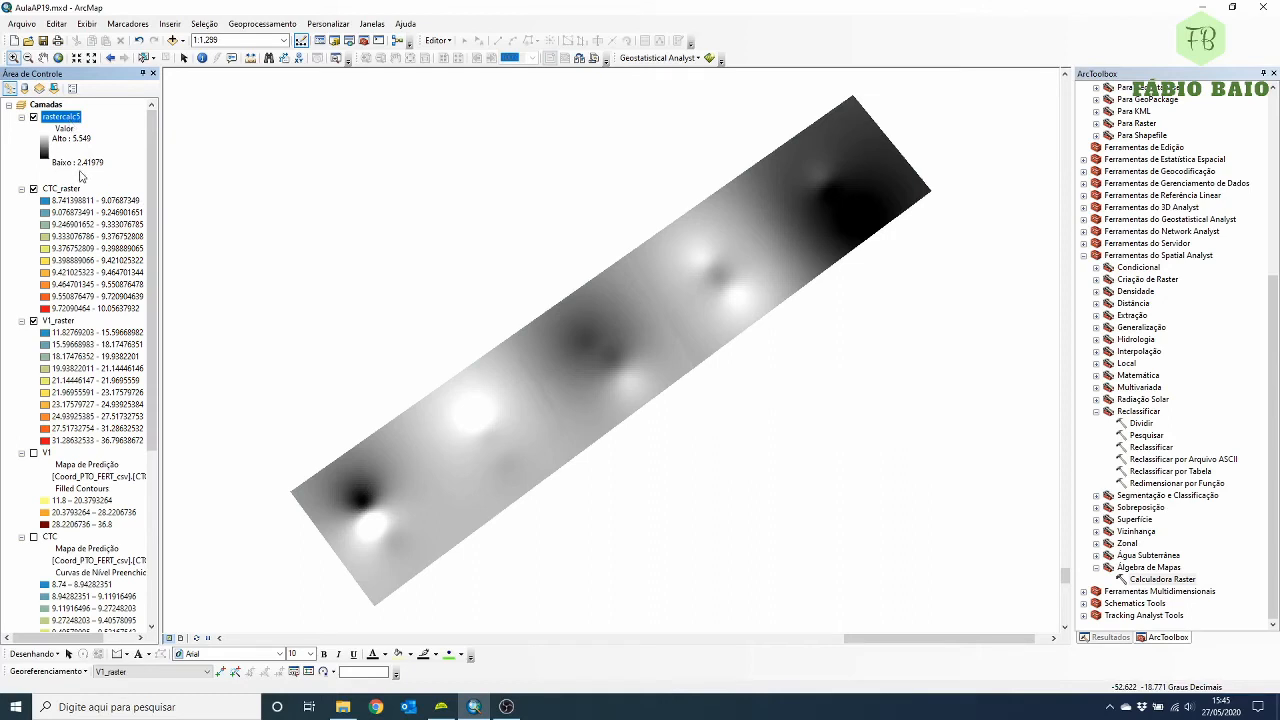
{"action": "double_click", "coordinate": [60, 117]}
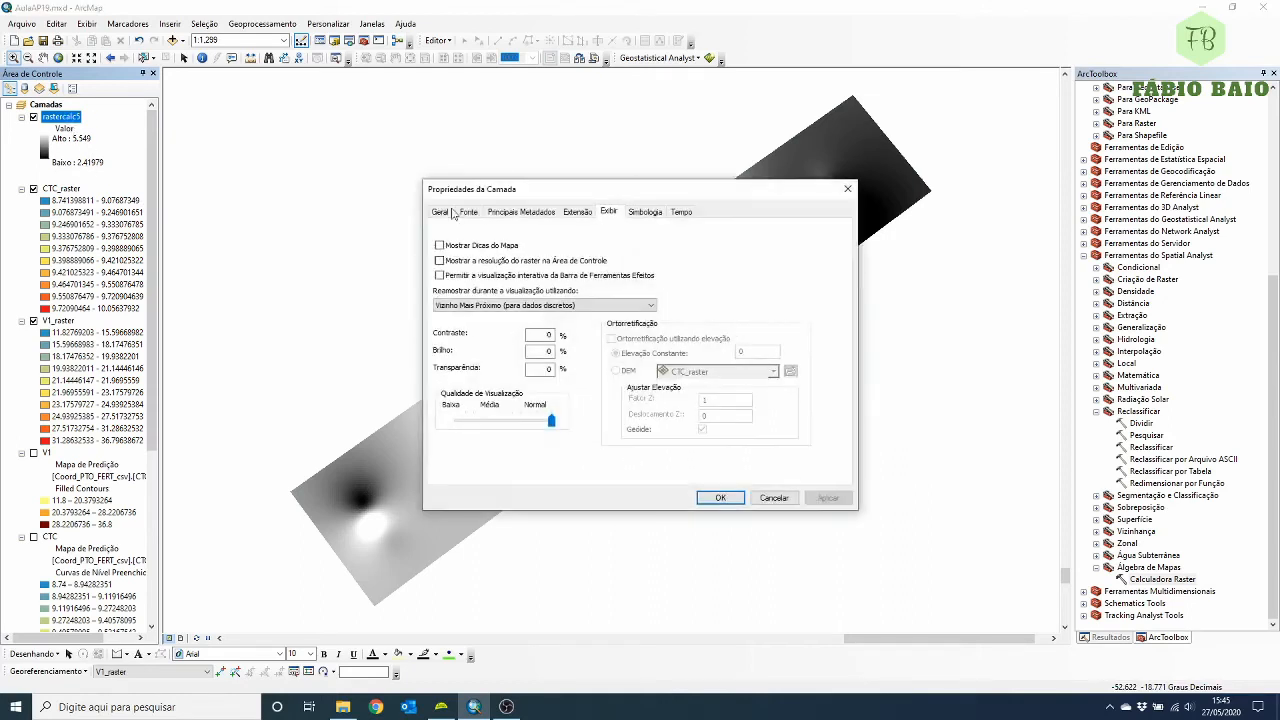
{"action": "left_click", "coordinate": [577, 212]}
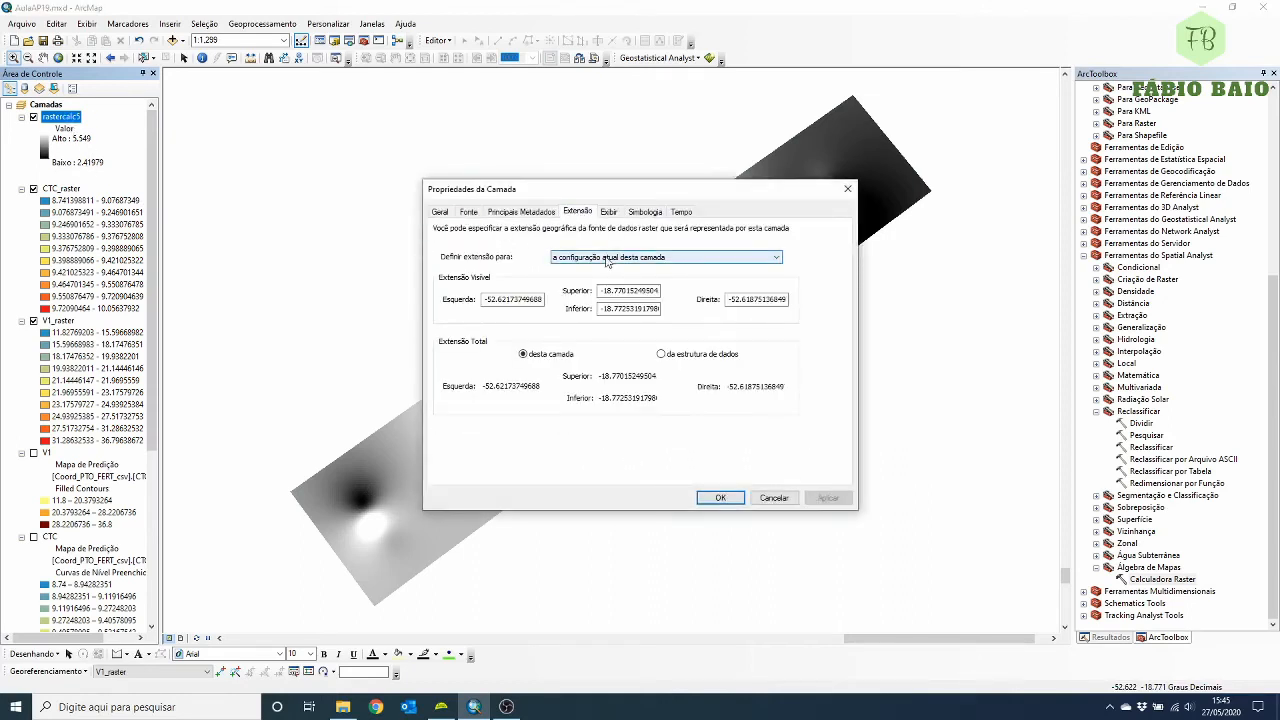
{"action": "left_click", "coordinate": [847, 188]}
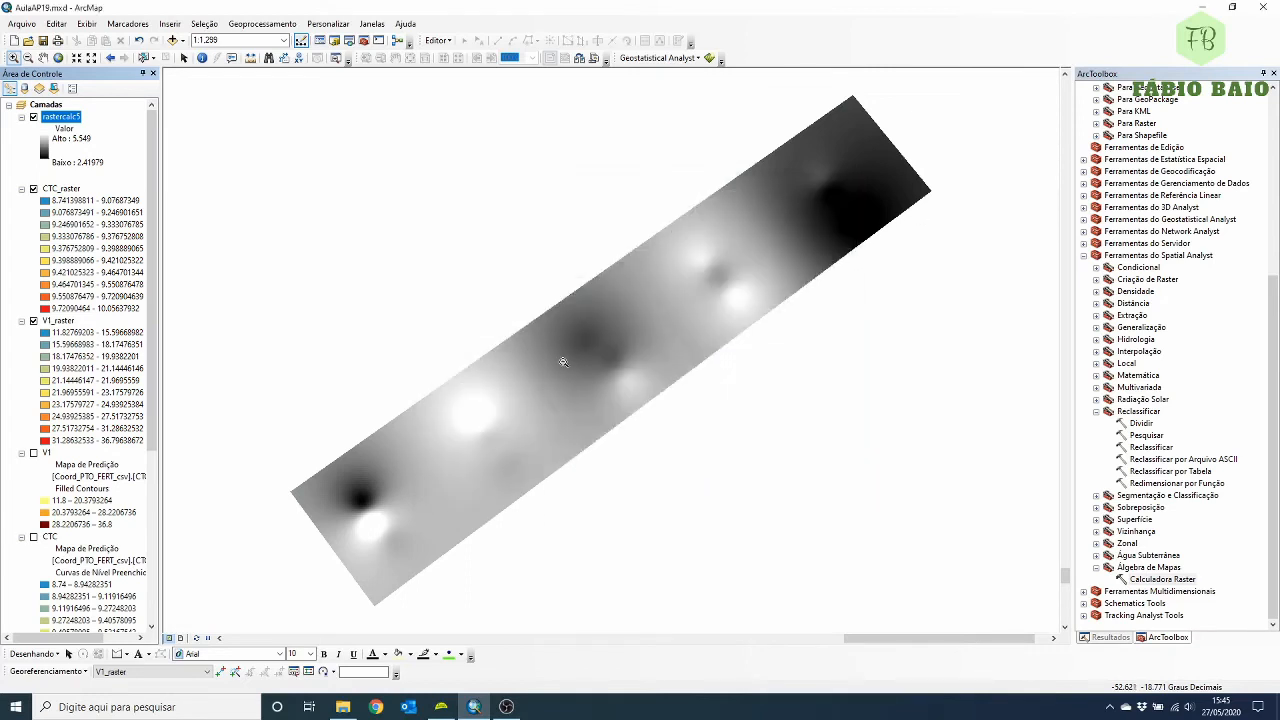
- Hide the CTC_raster and V1_raster layers and give rastercalc5 a stretched orange-yellow-green-blue color ramp
{"action": "left_click", "coordinate": [34, 188]}
{"action": "left_click", "coordinate": [34, 321]}
{"action": "double_click", "coordinate": [61, 118]}
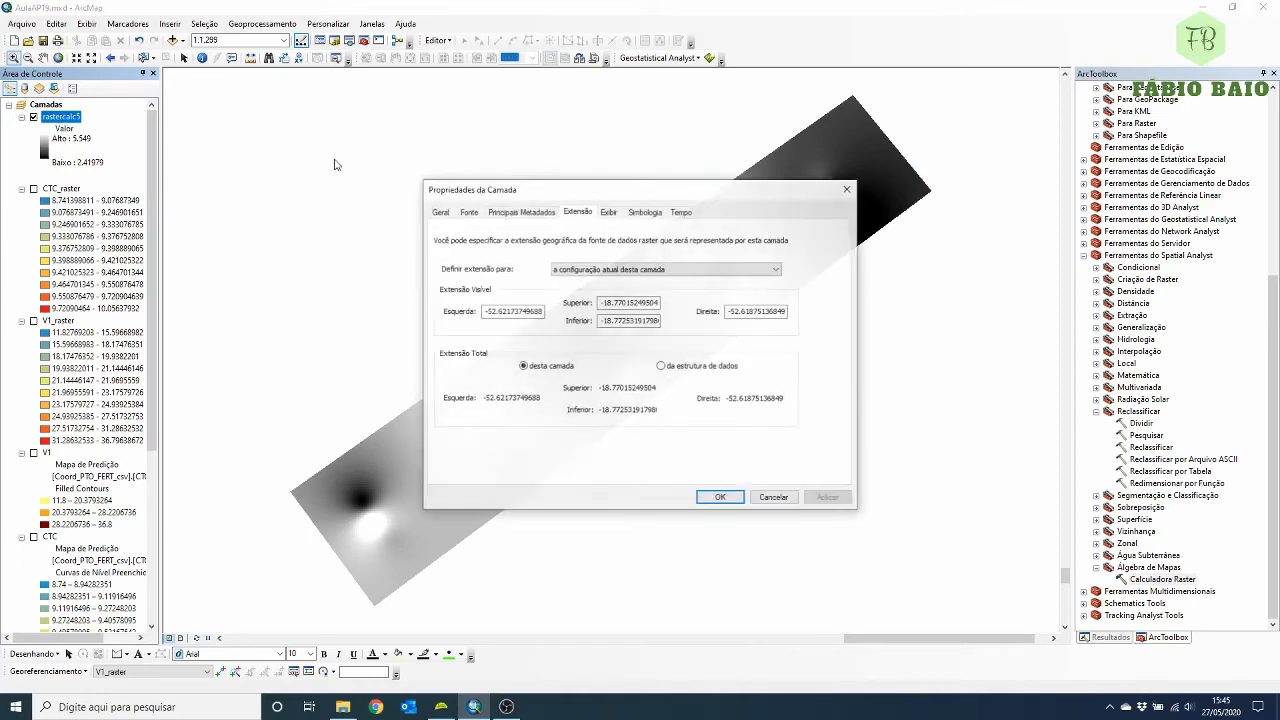
{"action": "left_click", "coordinate": [645, 211]}
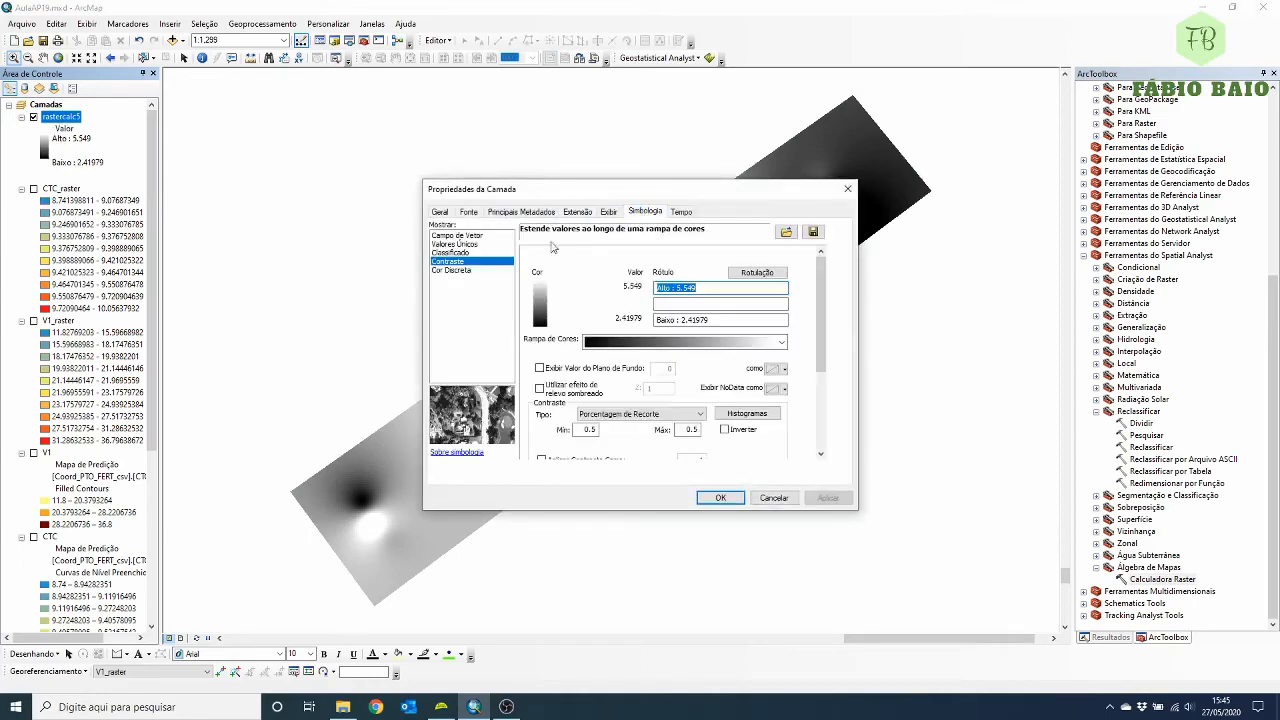
{"action": "left_click", "coordinate": [464, 263]}
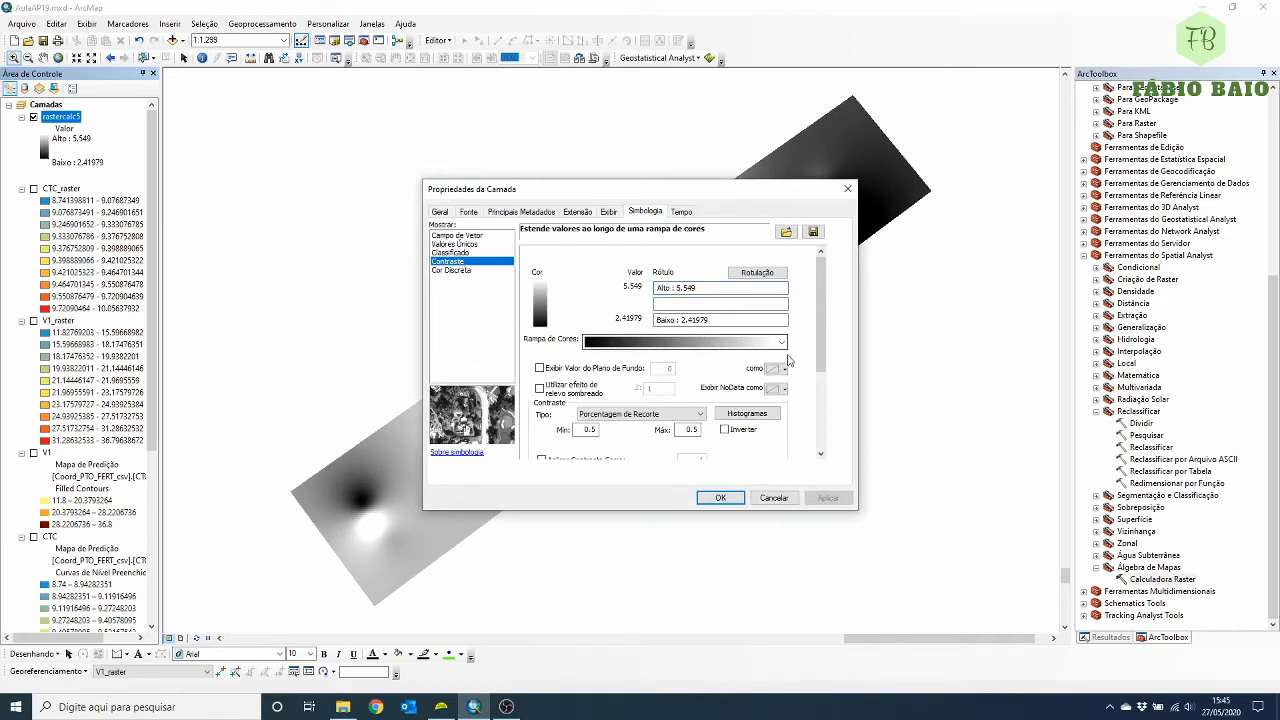
{"action": "left_click", "coordinate": [783, 342]}
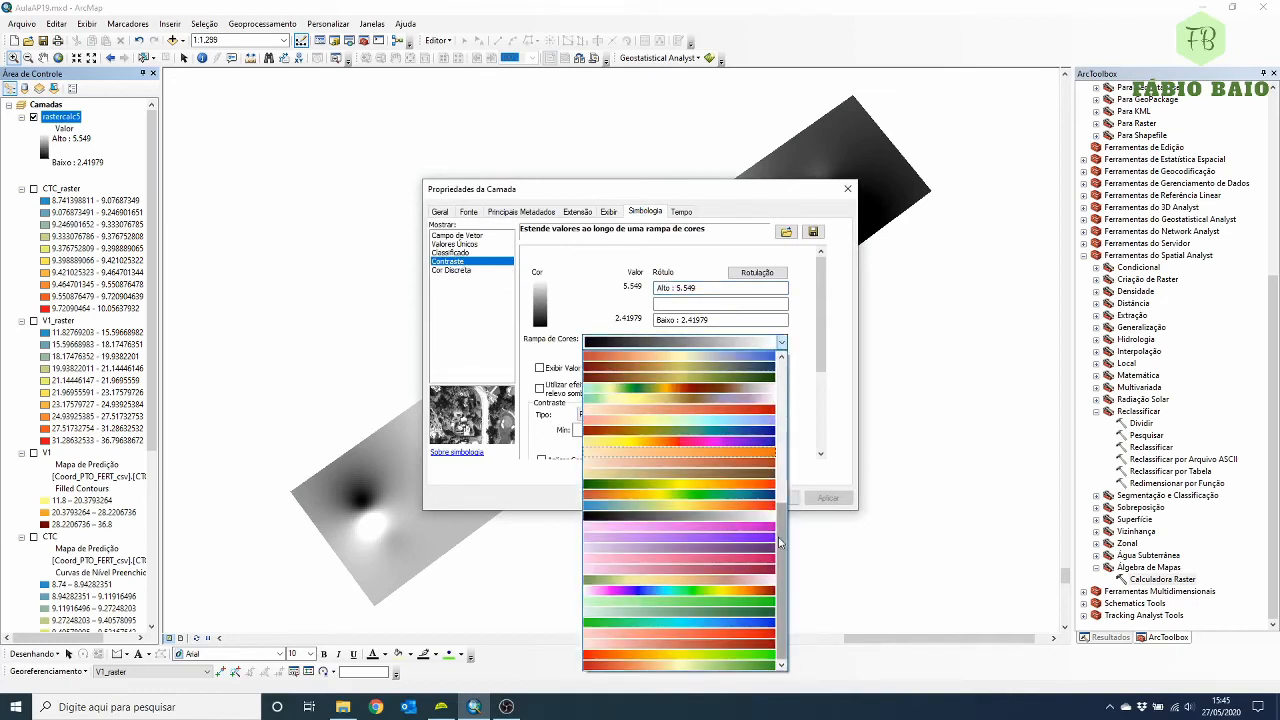
{"action": "left_click", "coordinate": [680, 502]}
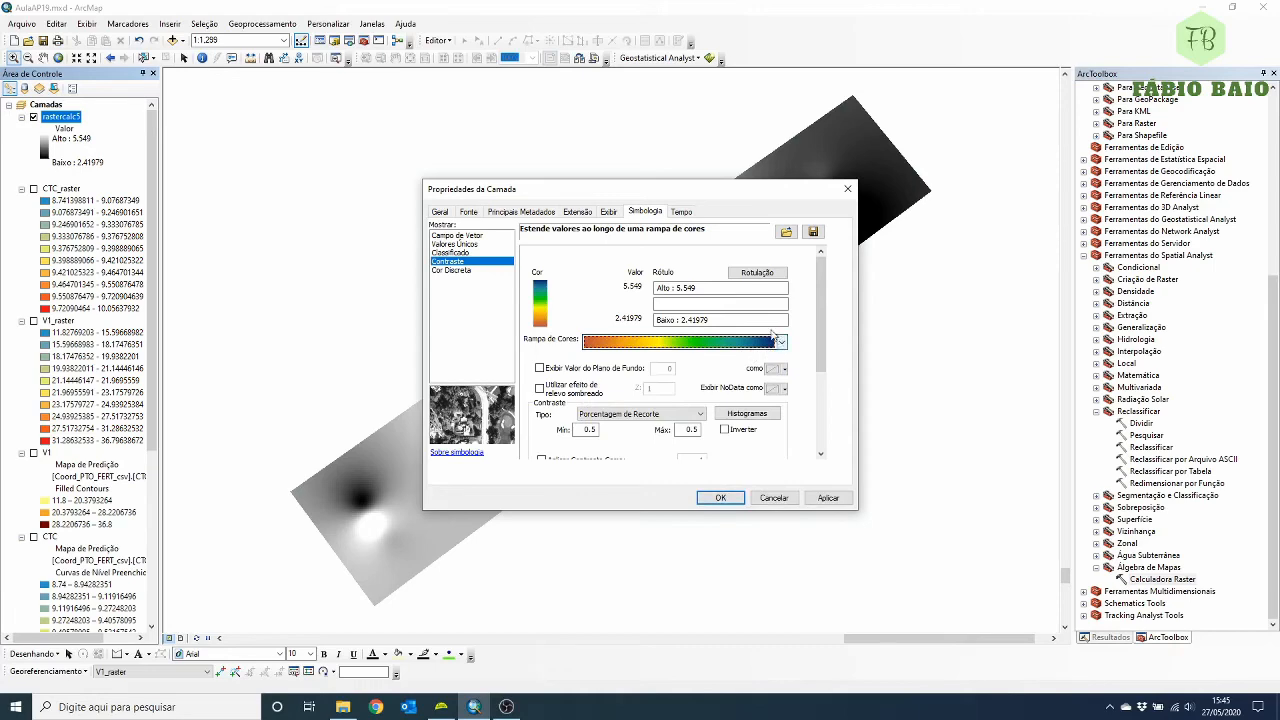
{"action": "left_click", "coordinate": [720, 497]}
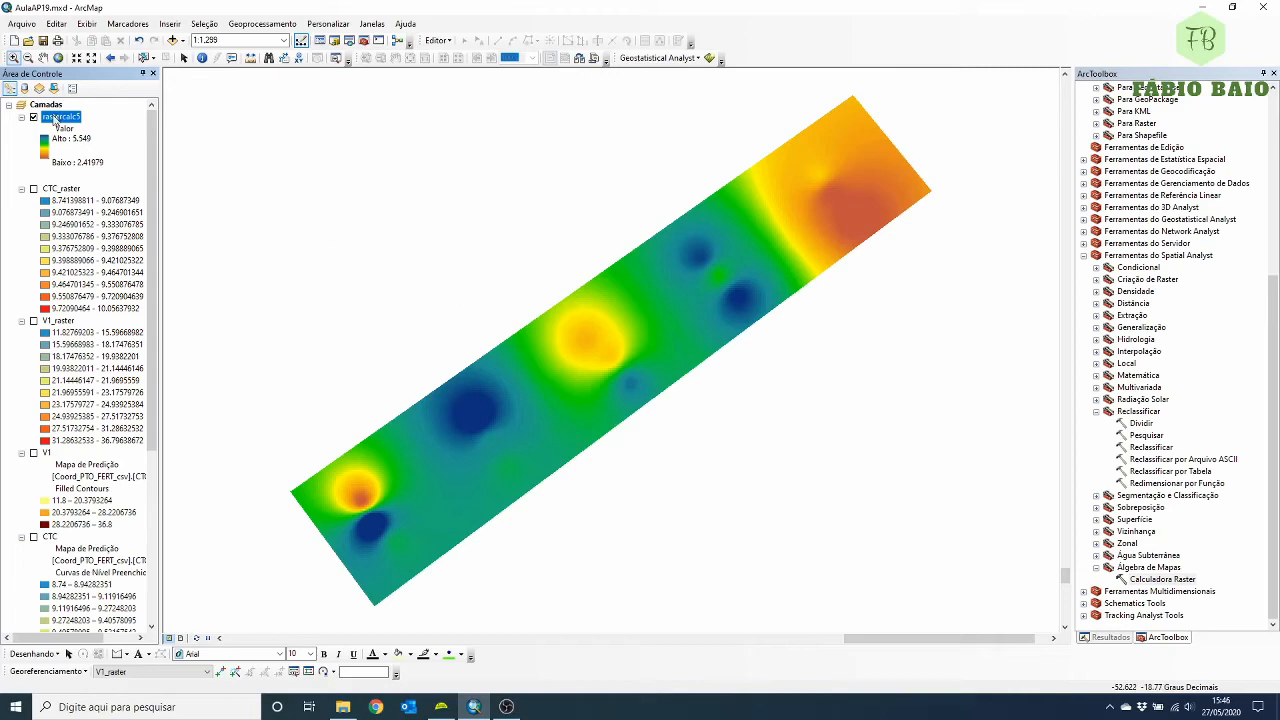
- Rename the rastercalc5 layer as NC
{"action": "double_click", "coordinate": [58, 118]}
{"action": "left_click", "coordinate": [446, 212]}
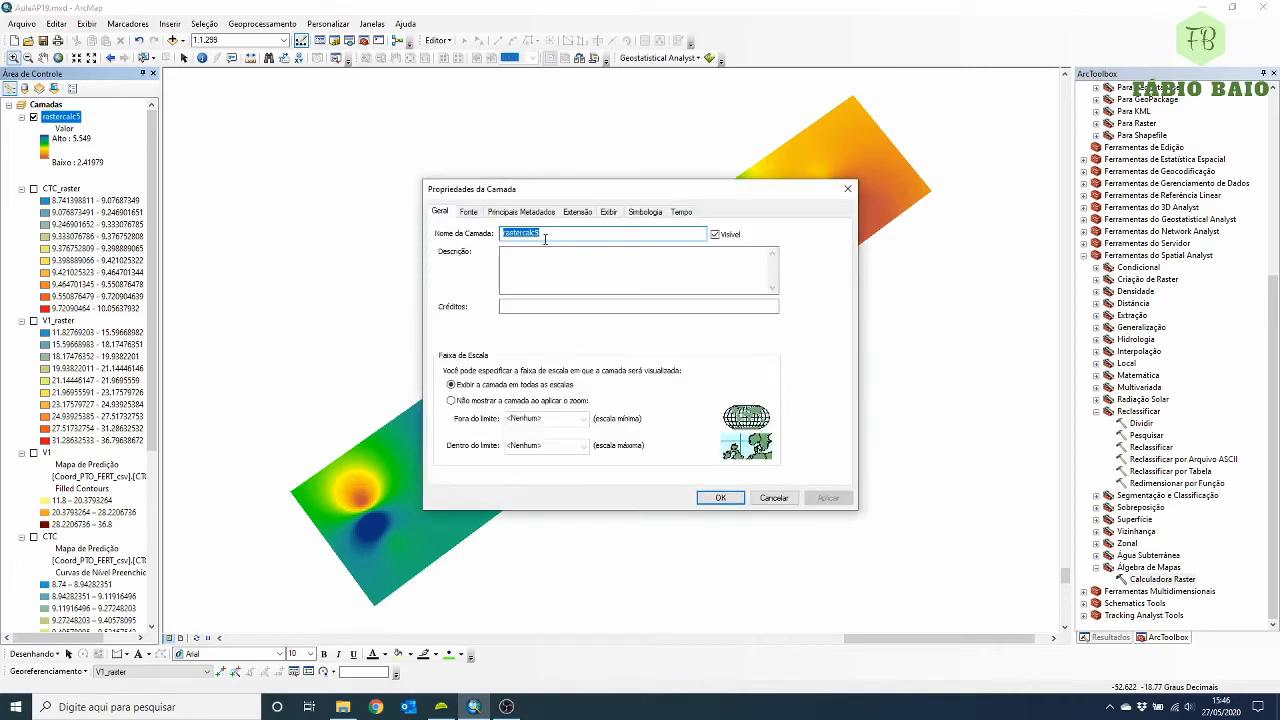
{"action": "type", "text": "NC"}
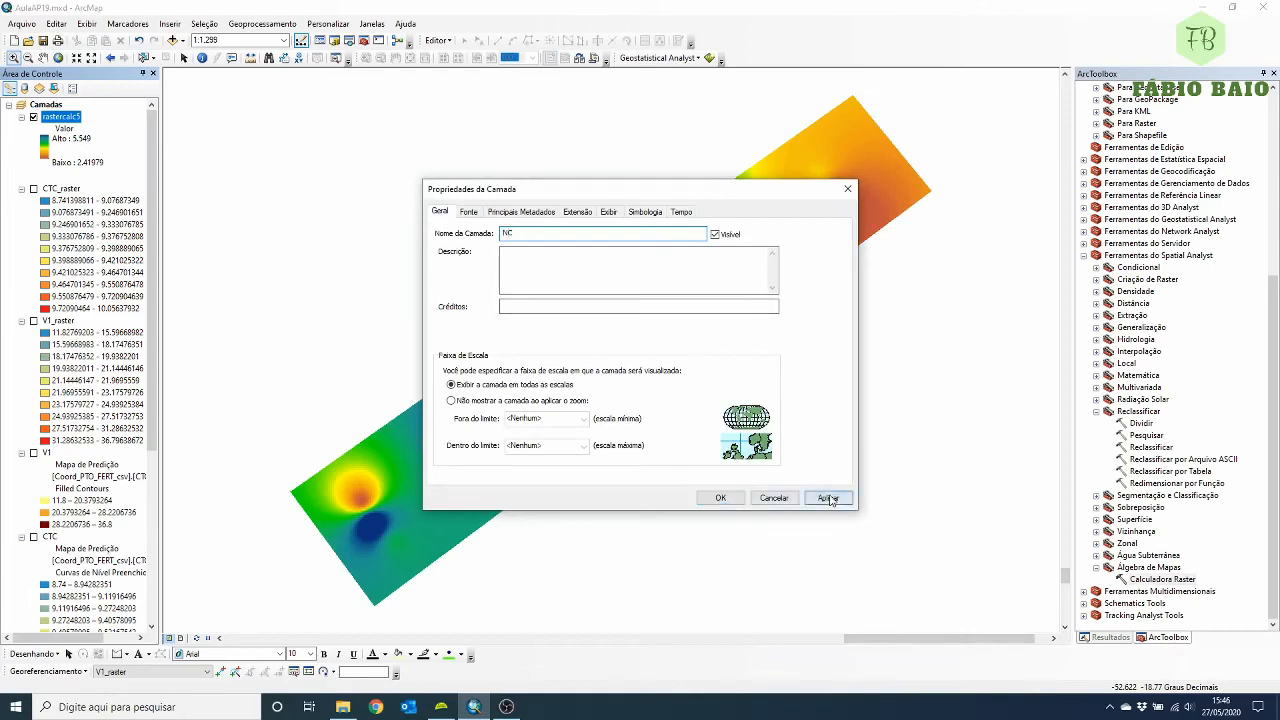
{"action": "left_click", "coordinate": [720, 497]}
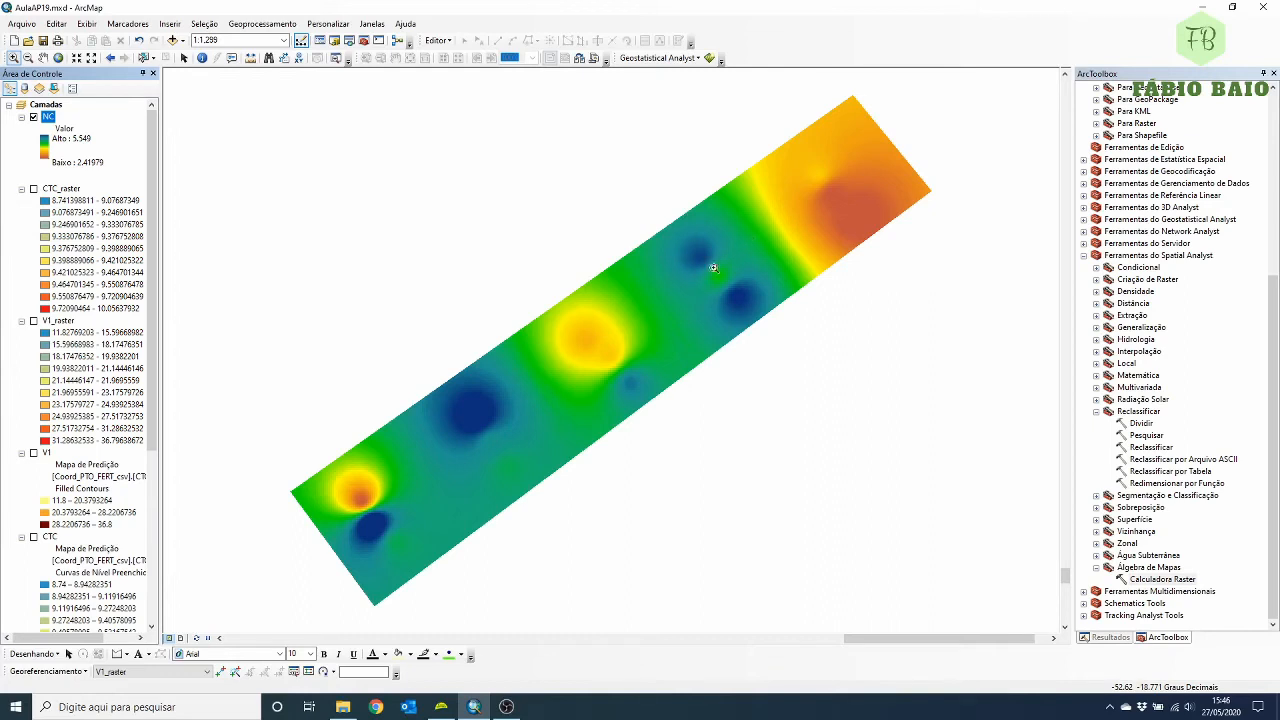
- Measure the width of a single cell in the NC raster up close, then view the layer's full extent
{"action": "left_click_drag", "start_coordinate": [355, 495], "coordinate": [373, 530]}
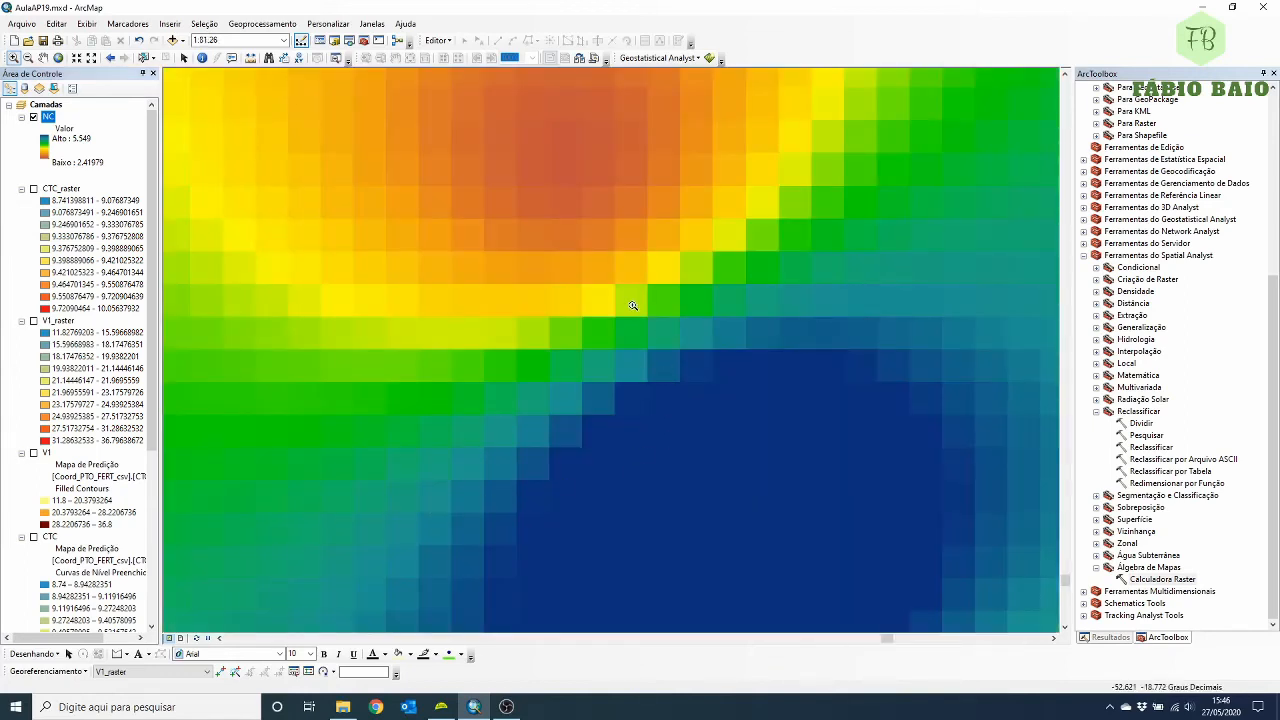
{"action": "left_click", "coordinate": [250, 58]}
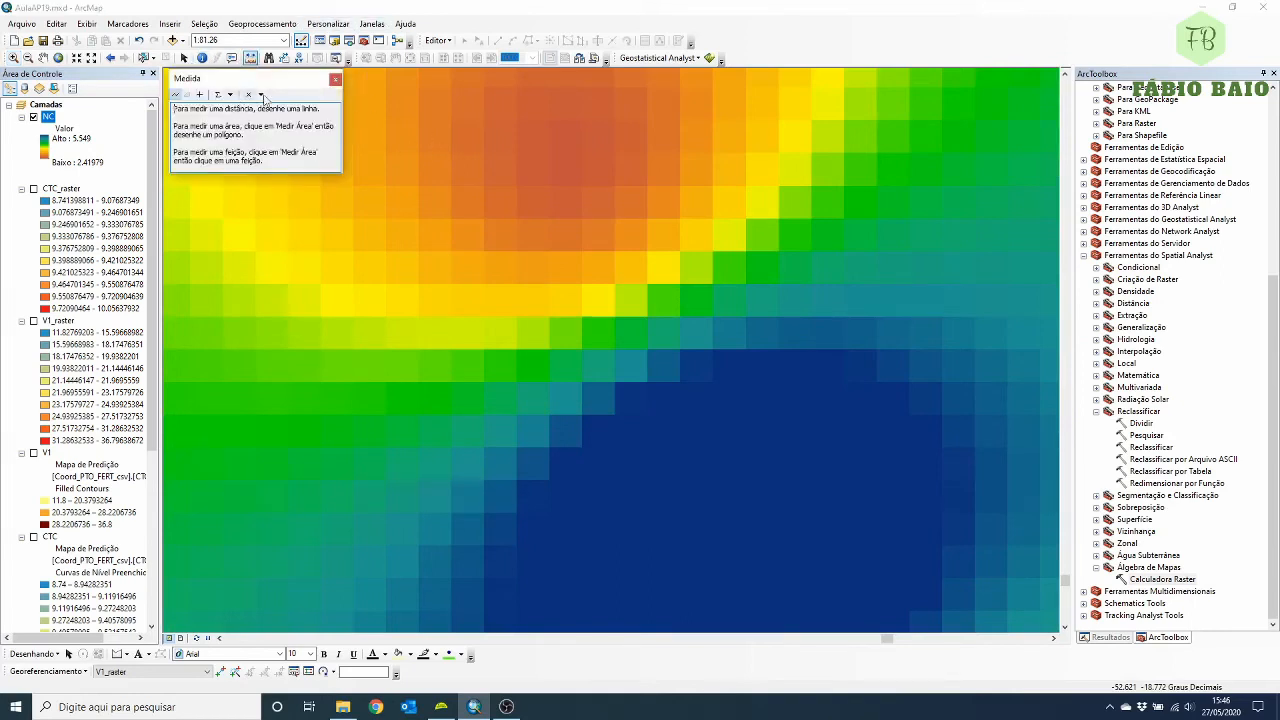
{"action": "left_click", "coordinate": [335, 79]}
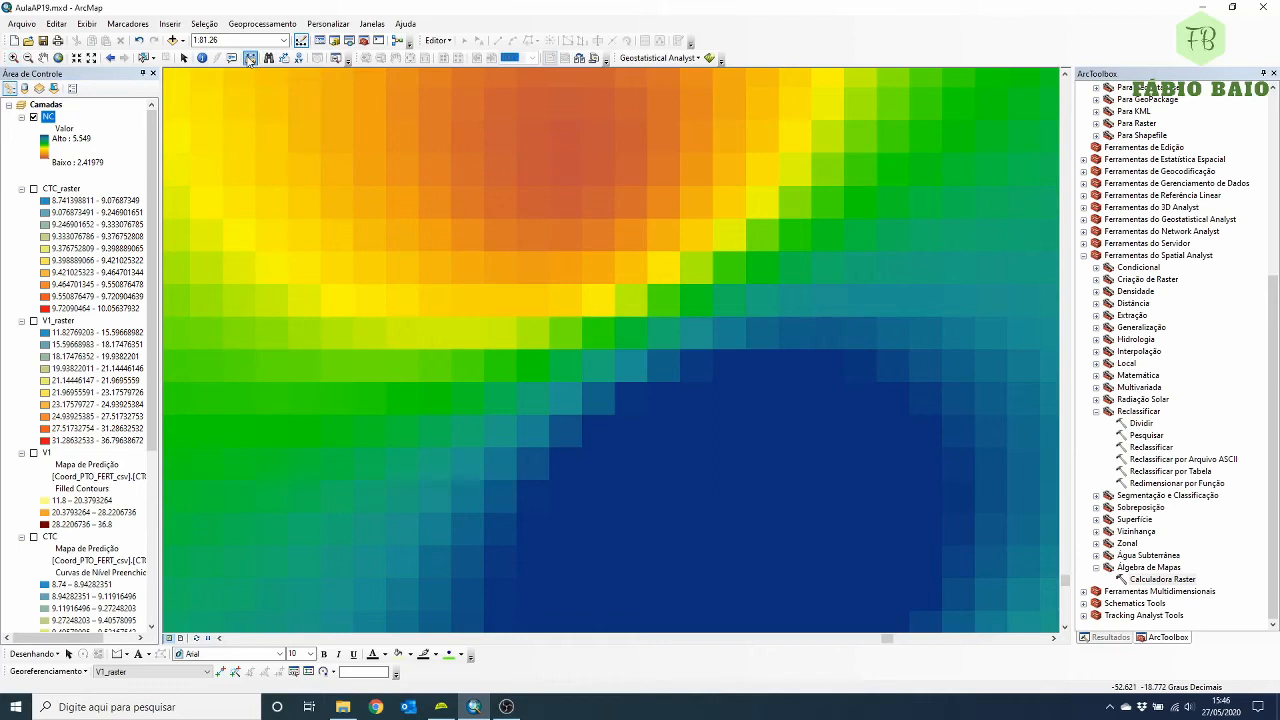
{"action": "left_click", "coordinate": [614, 253]}
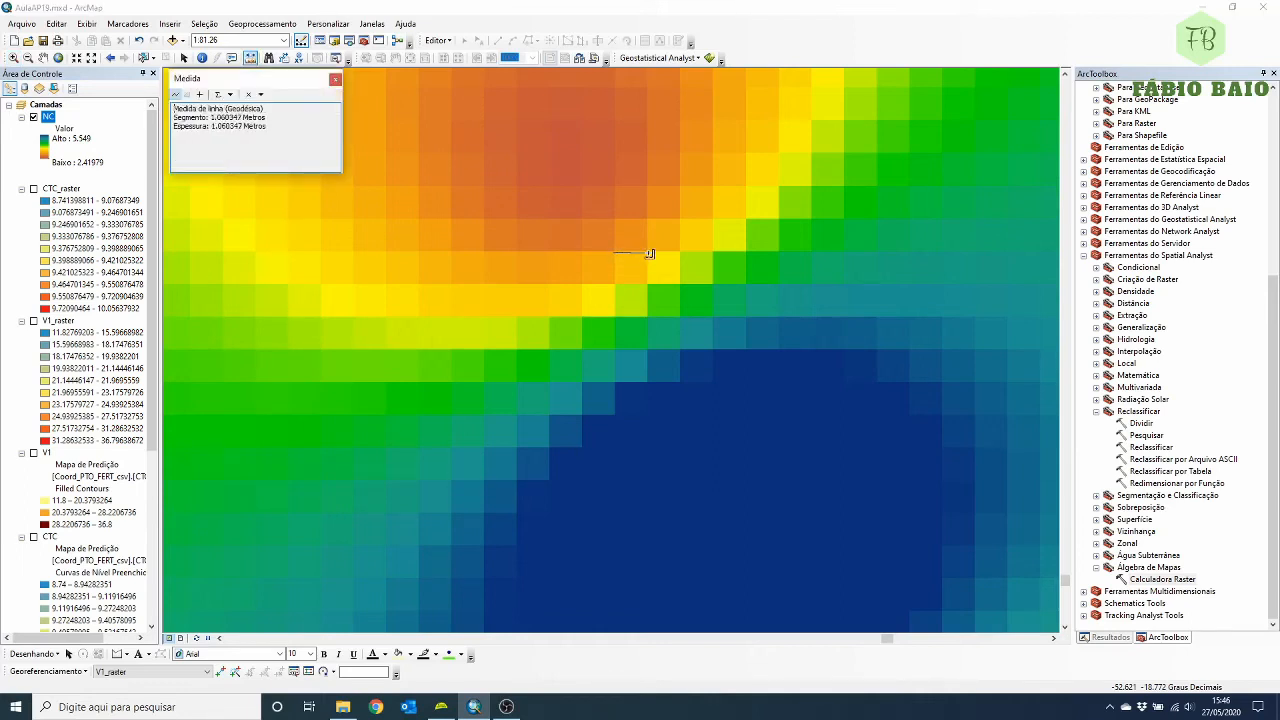
{"action": "double_click", "coordinate": [650, 254]}
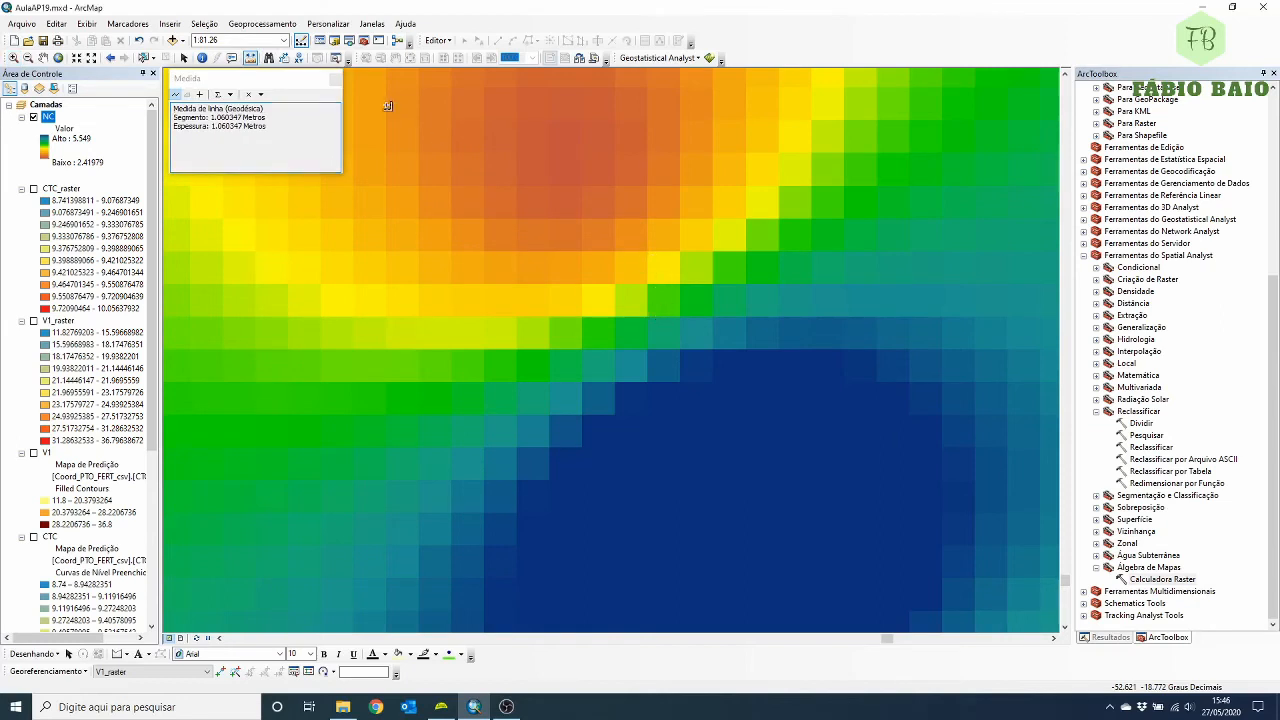
{"action": "left_click", "coordinate": [335, 80]}
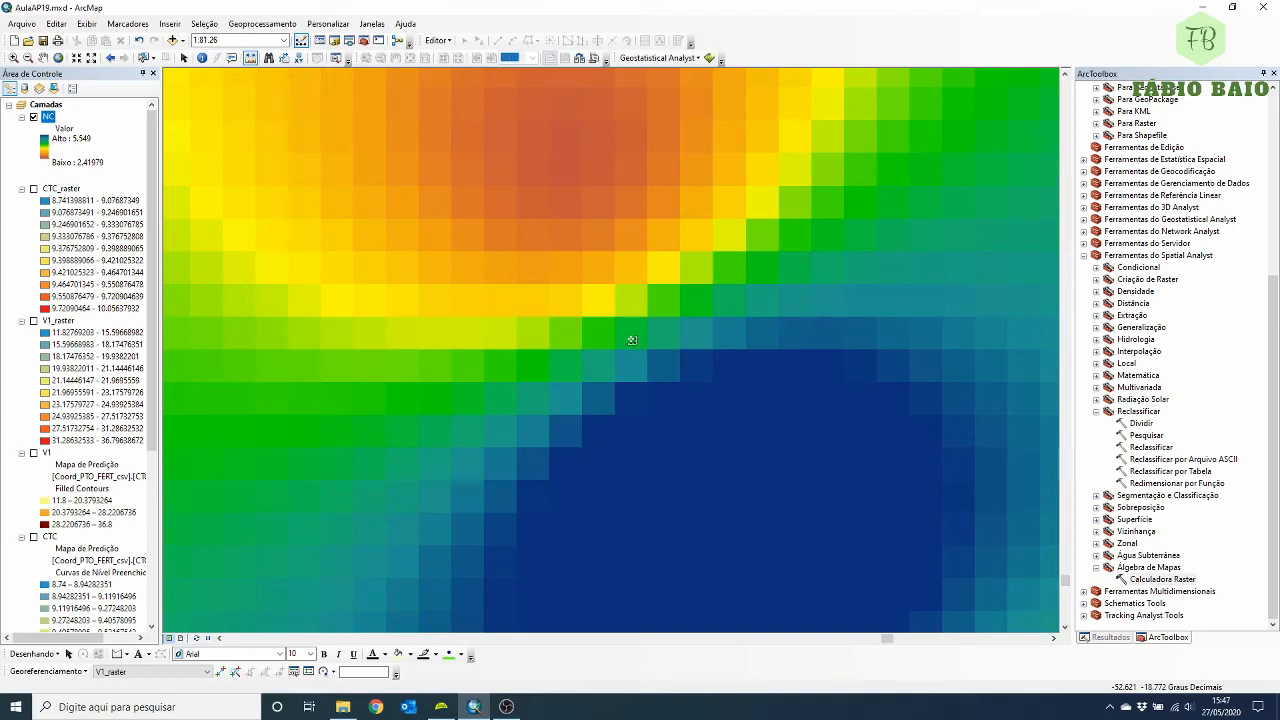
{"action": "right_click", "coordinate": [50, 117]}
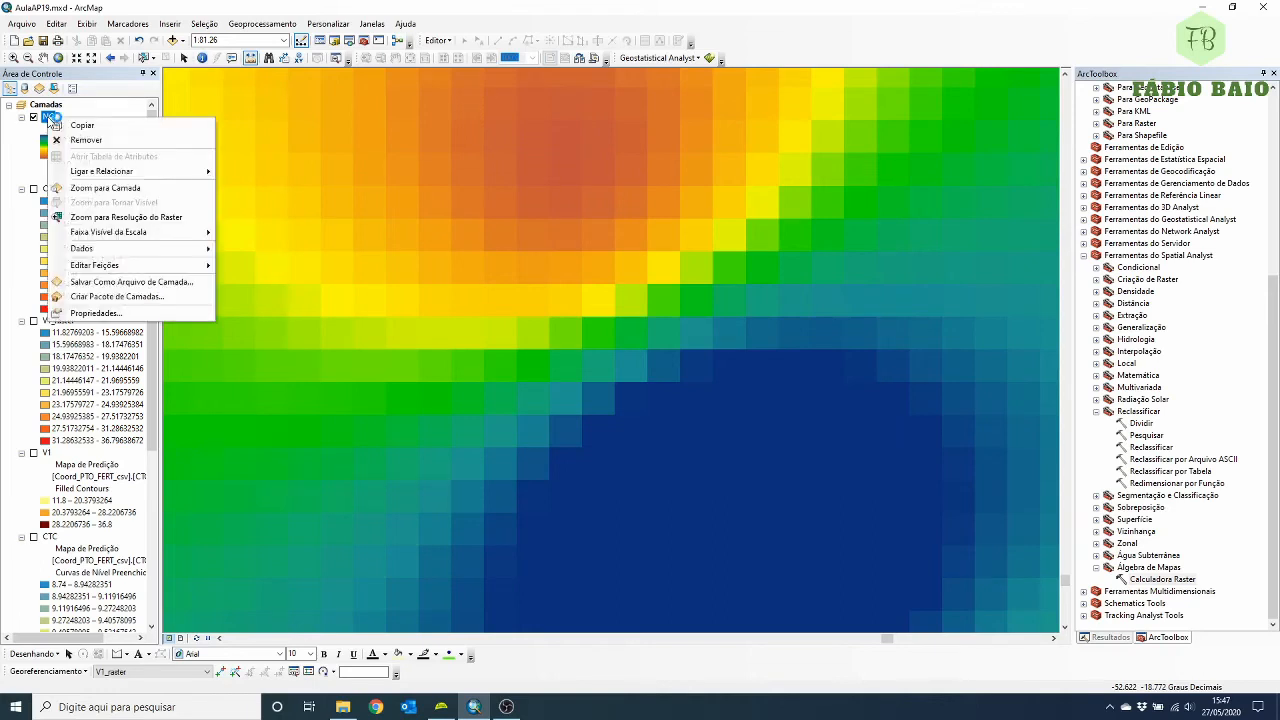
{"action": "left_click", "coordinate": [101, 187]}
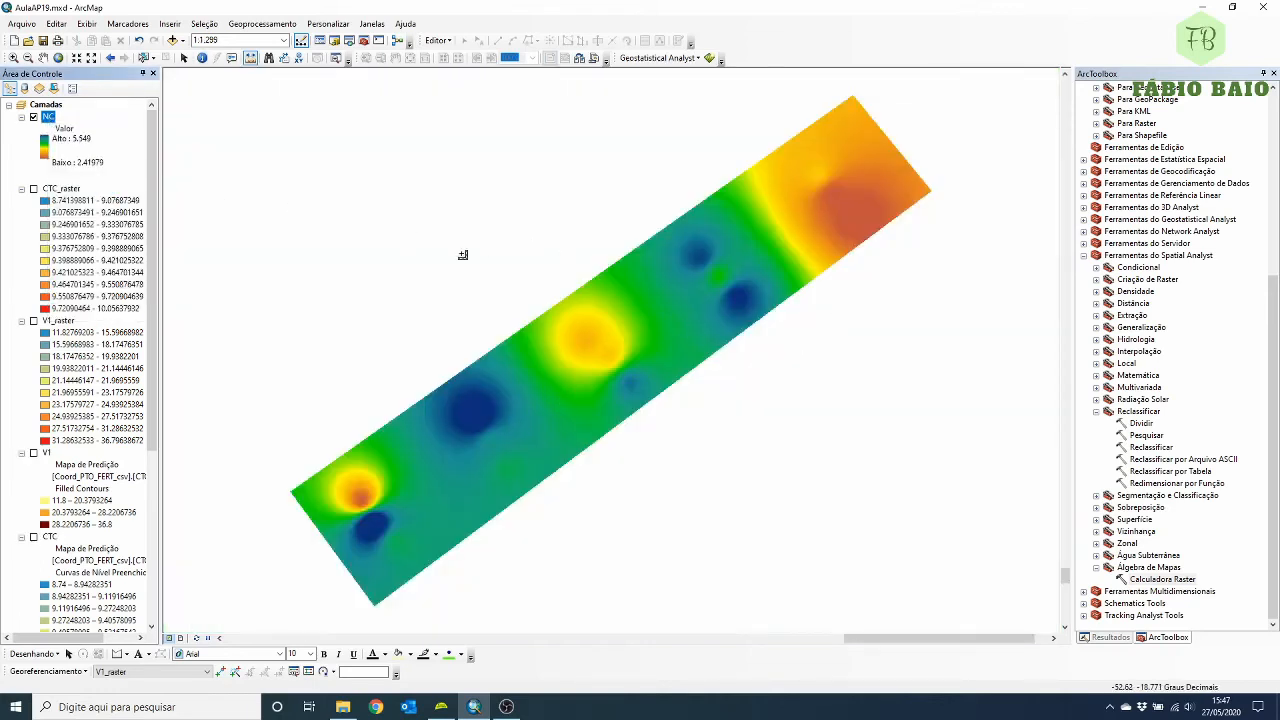
- Start the Reclassify (Reclassificar) tool from Spatial Analyst with NC as the input raster
{"action": "left_click", "coordinate": [182, 58]}
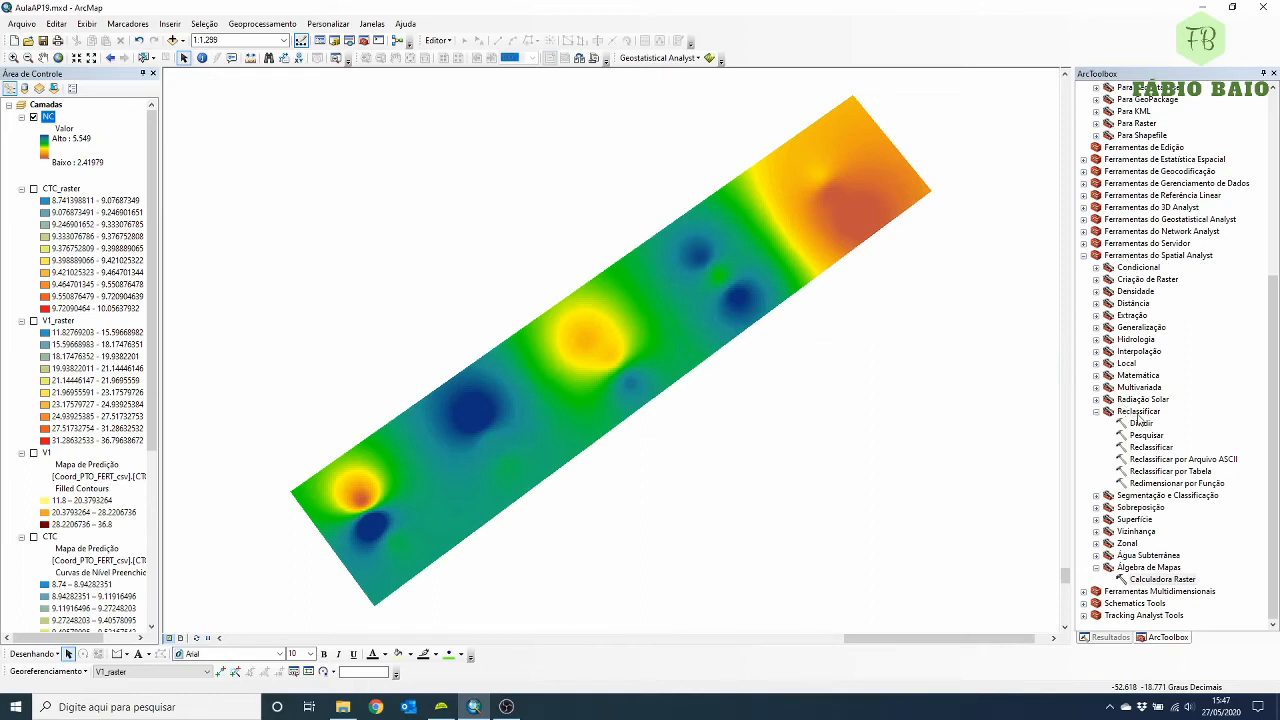
{"action": "double_click", "coordinate": [1149, 450]}
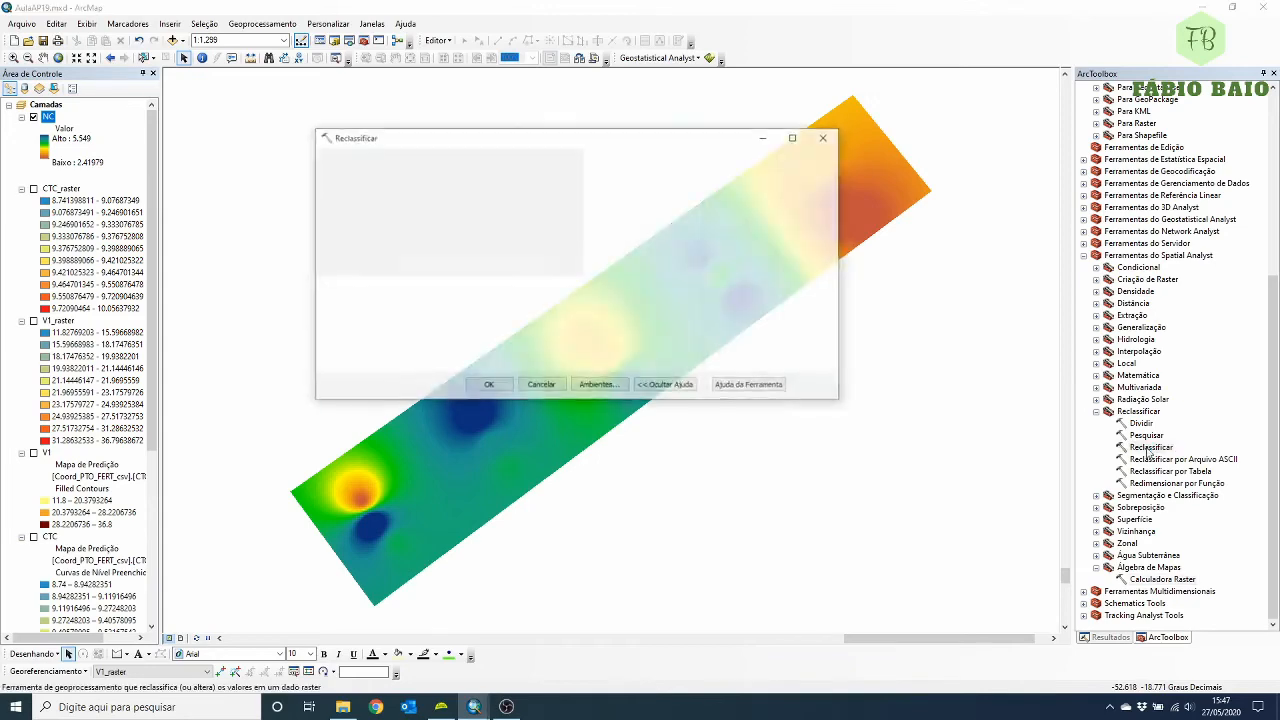
{"action": "left_click_drag", "start_coordinate": [582, 148], "coordinate": [685, 286]}
{"action": "left_click", "coordinate": [757, 314]}
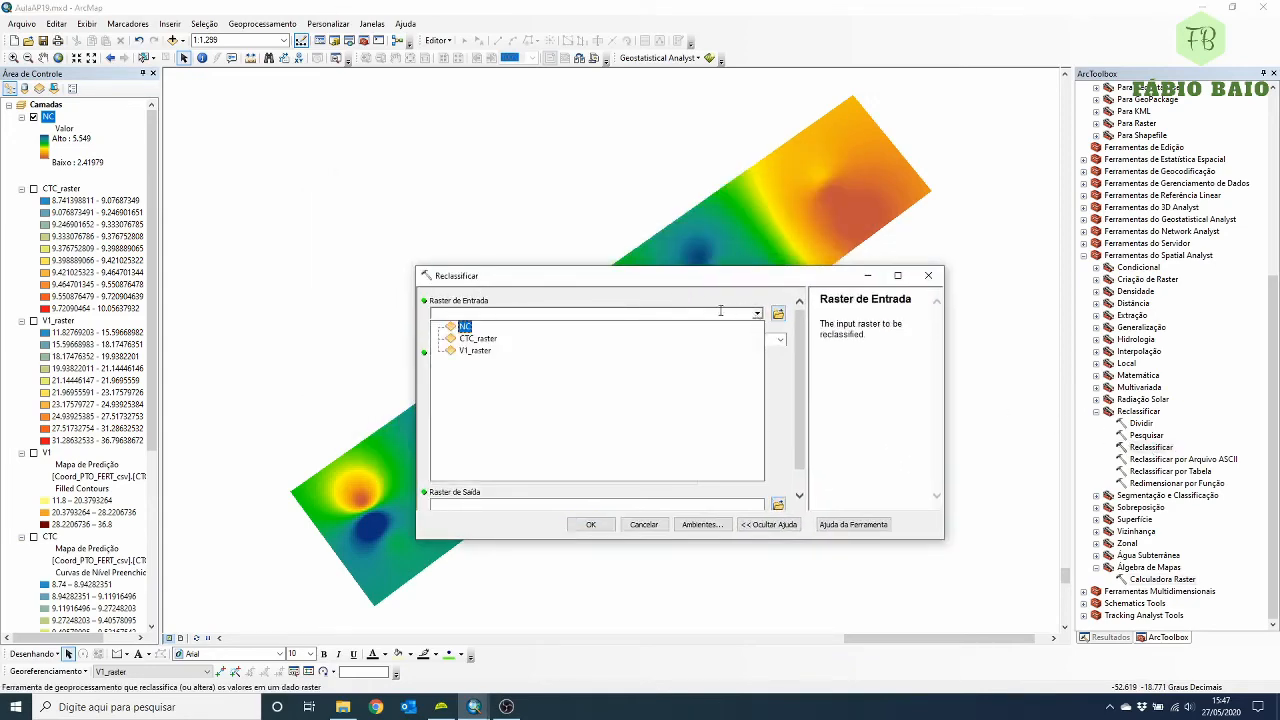
{"action": "left_click", "coordinate": [468, 327]}
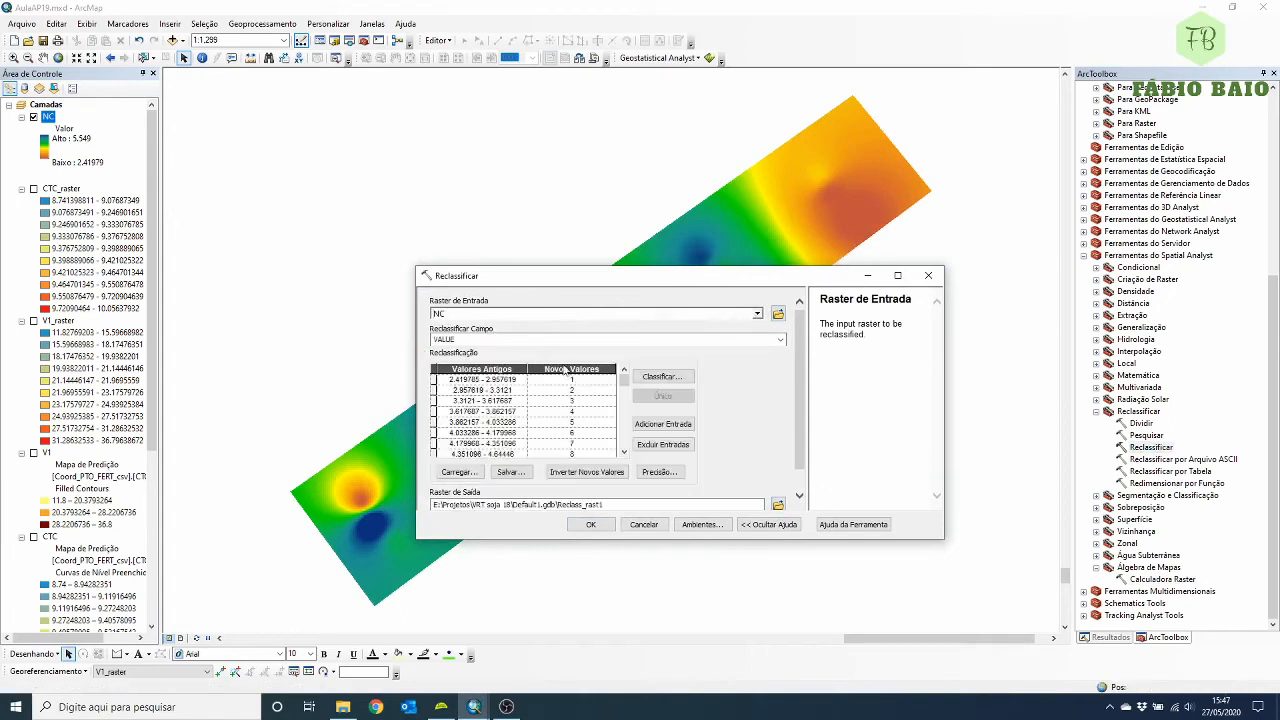
- Try the Quantil classification method for the NC reclassification ranges
{"action": "mouse_move", "coordinate": [624, 386]}
{"action": "left_mouse_down"}
{"action": "mouse_move", "coordinate": [626, 448]}
{"action": "mouse_move", "coordinate": [625, 381]}
{"action": "left_mouse_up"}
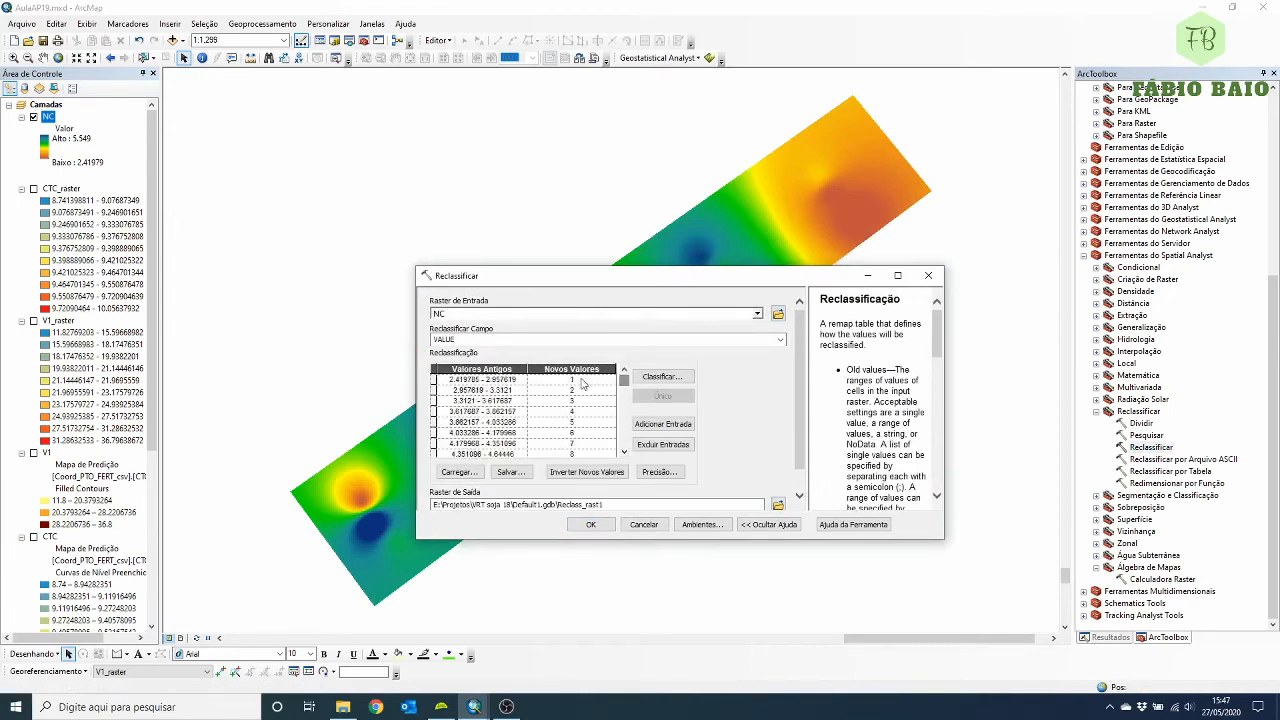
{"action": "left_click", "coordinate": [655, 385]}
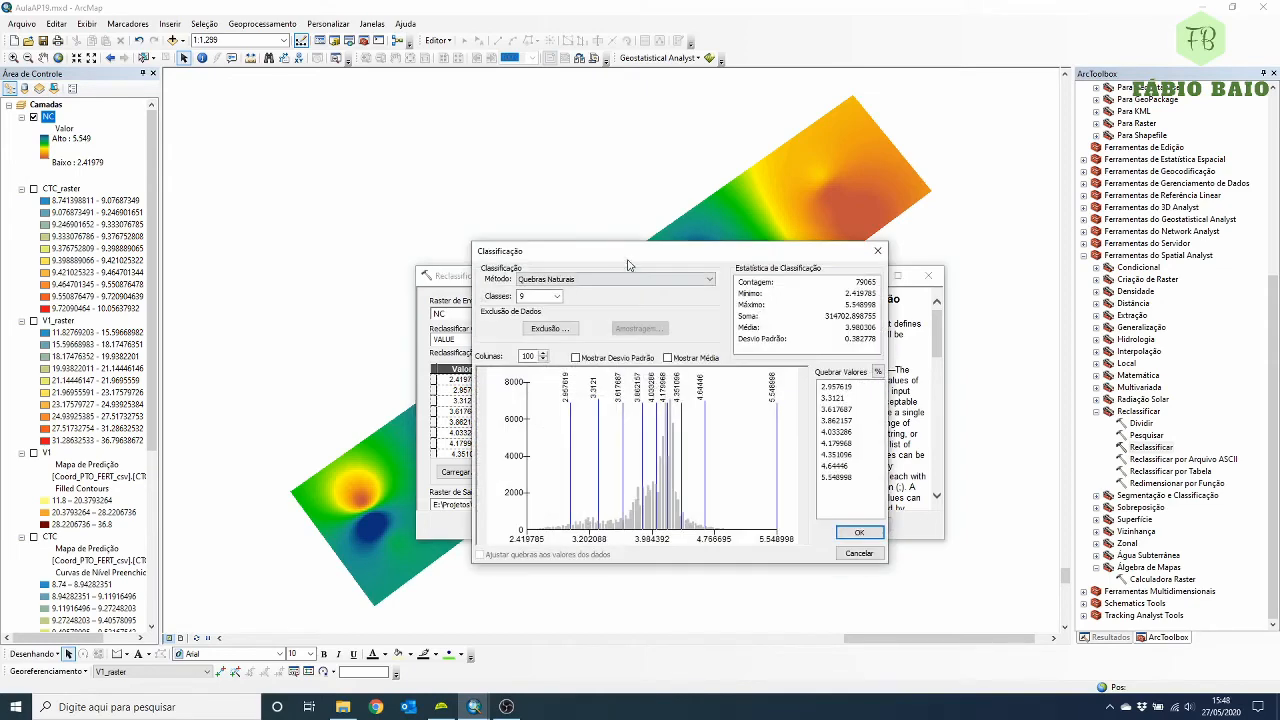
{"action": "left_click", "coordinate": [619, 253]}
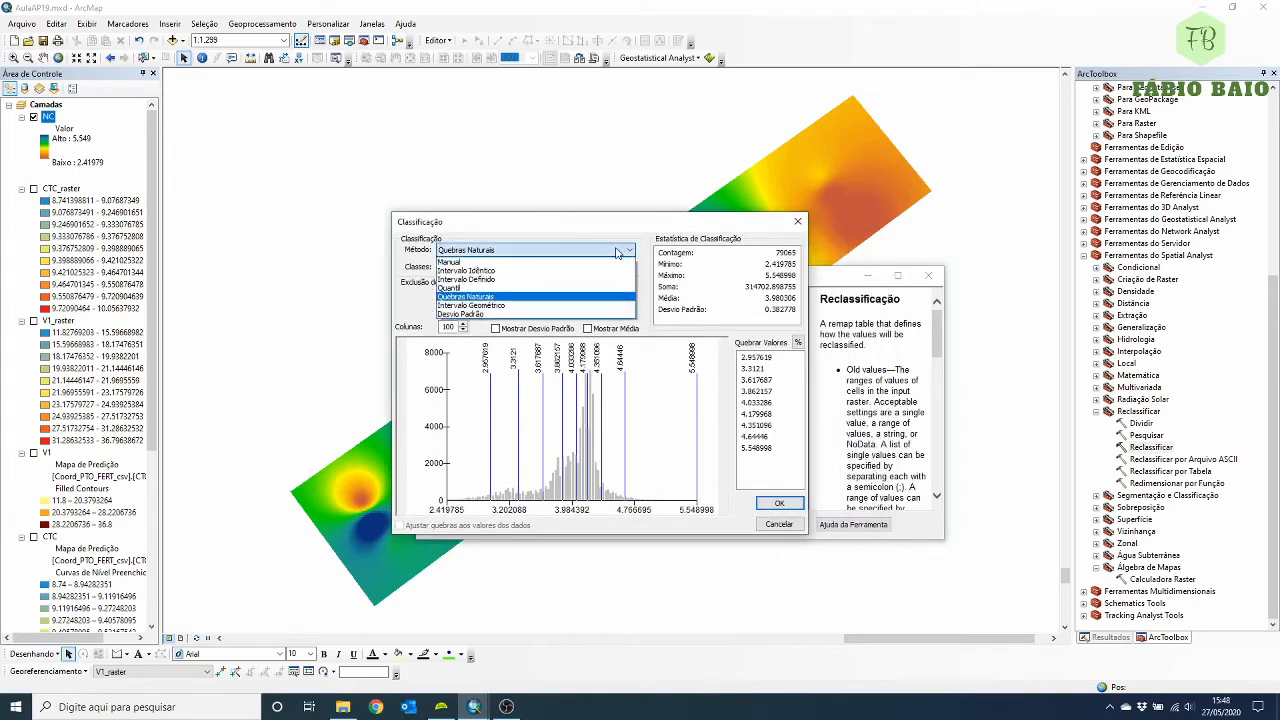
{"action": "left_click", "coordinate": [487, 291]}
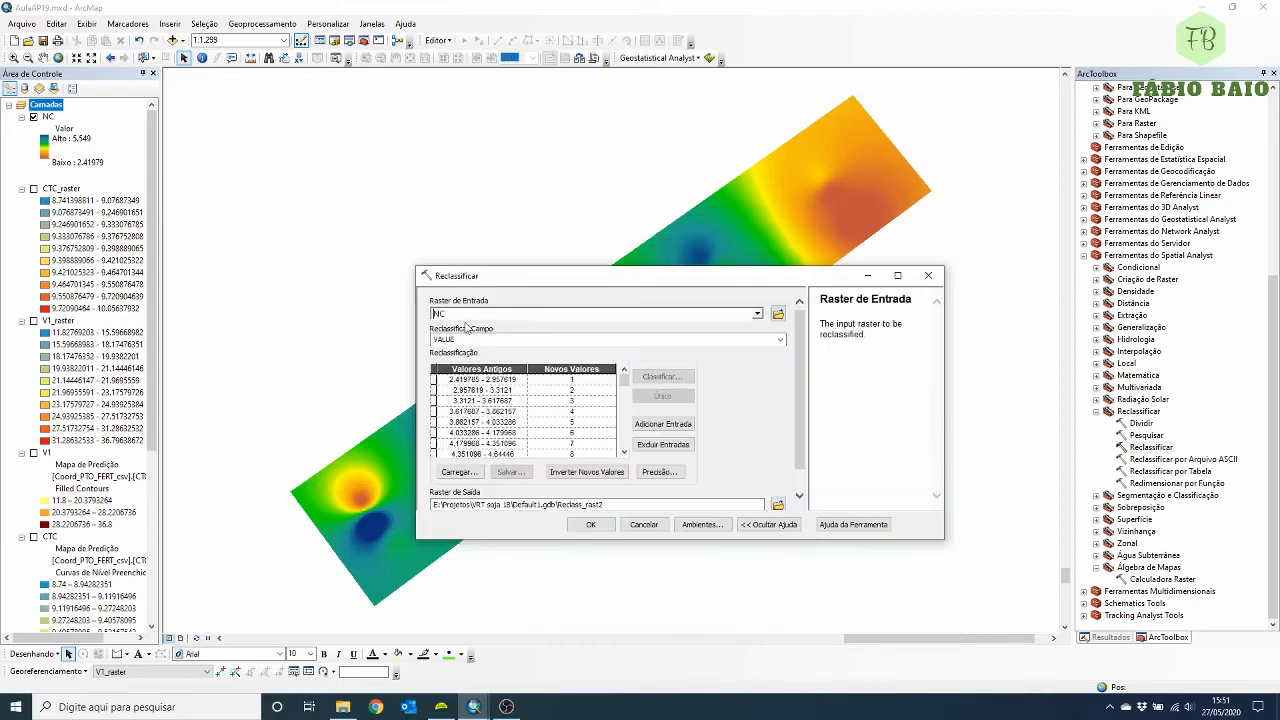
- Classify the NC values into 3 classes with the Quantil method for the reclassification
{"action": "left_click", "coordinate": [662, 376]}
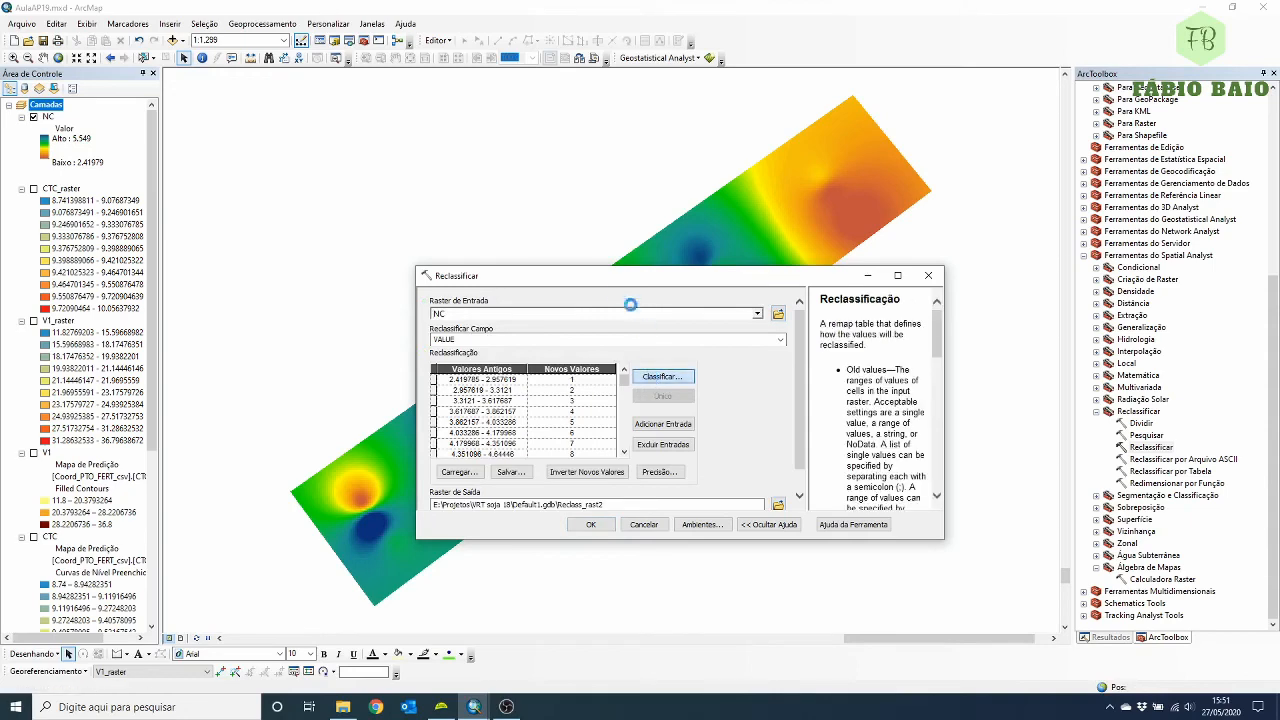
{"action": "left_click", "coordinate": [557, 296]}
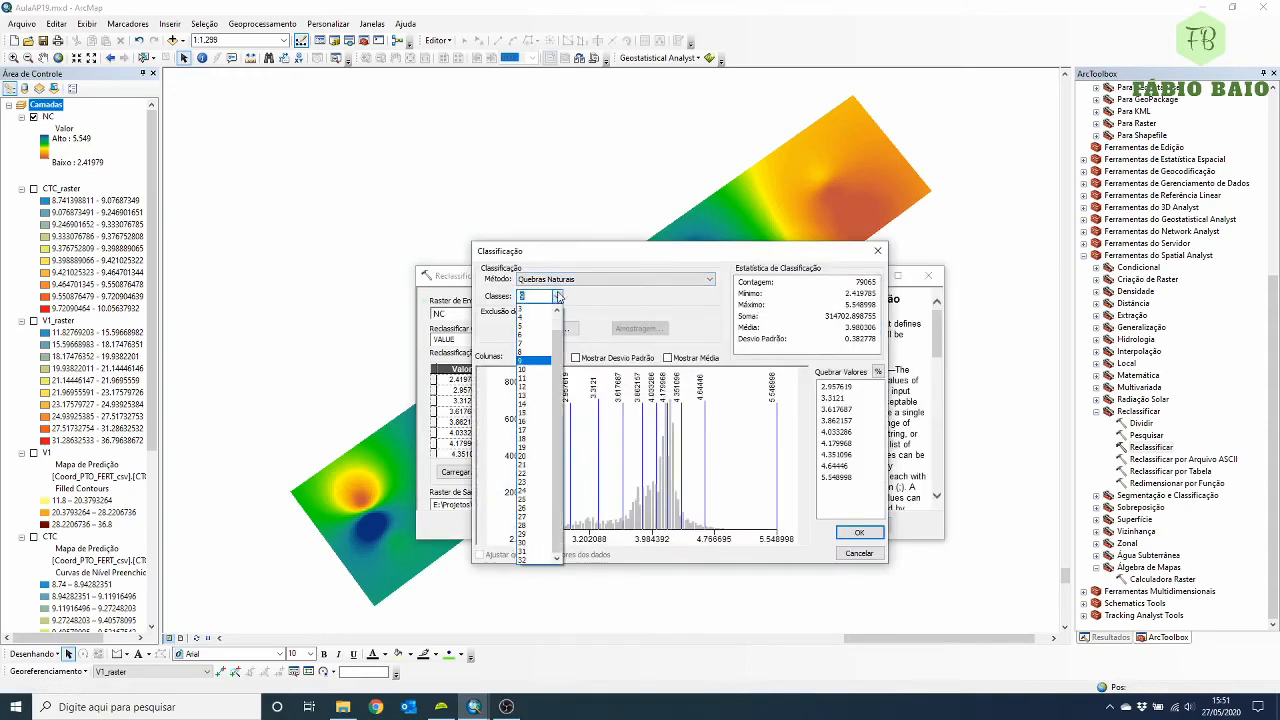
{"action": "left_click", "coordinate": [530, 312]}
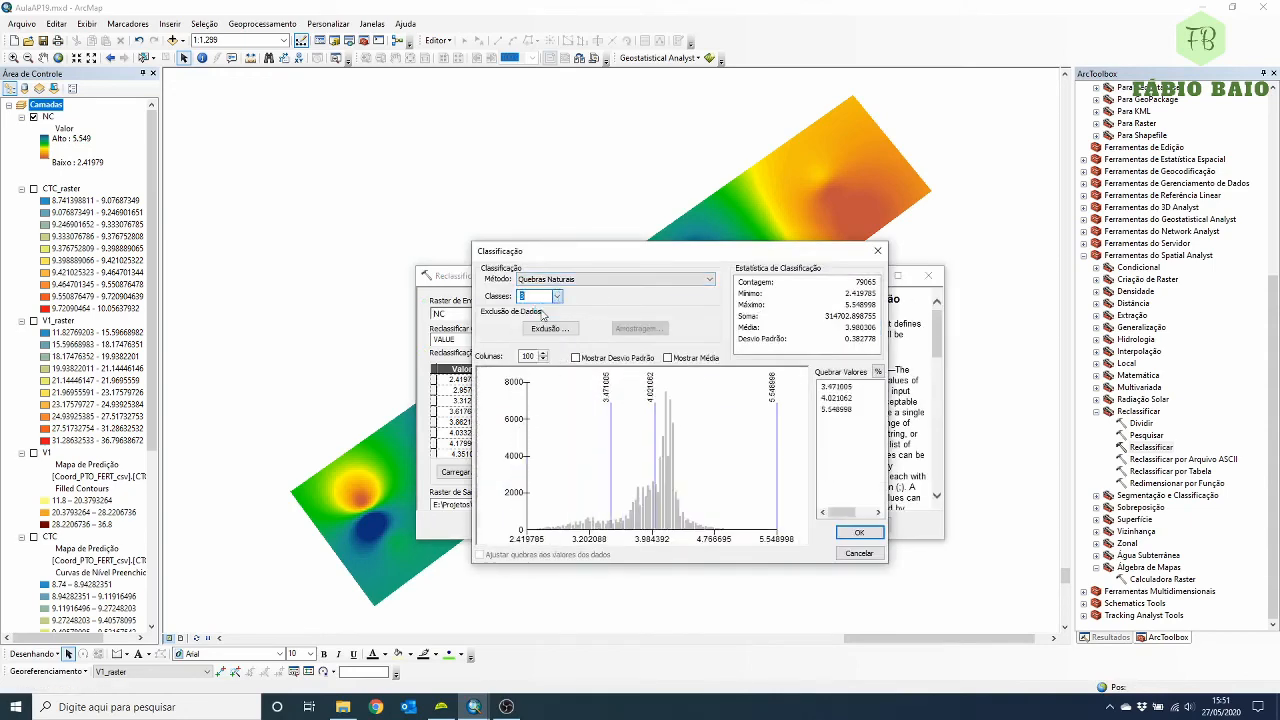
{"action": "left_click", "coordinate": [711, 280]}
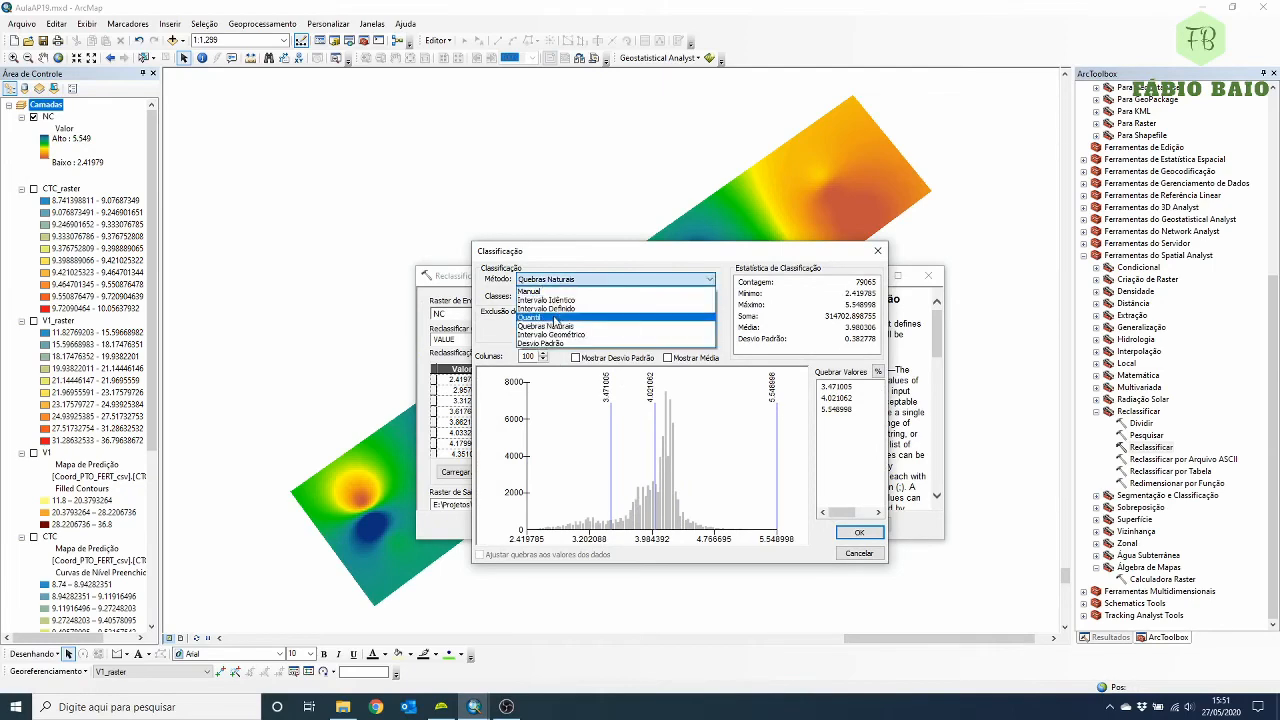
{"action": "left_click", "coordinate": [558, 322]}
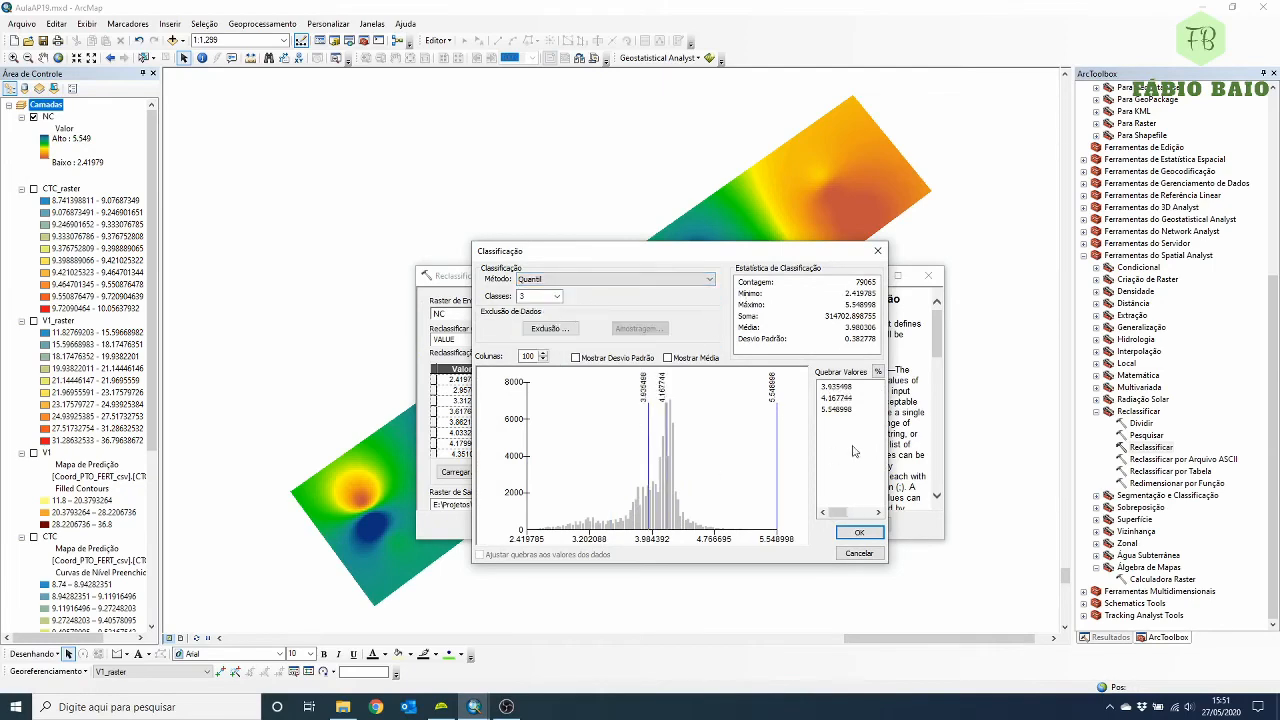
{"action": "left_click", "coordinate": [852, 536]}
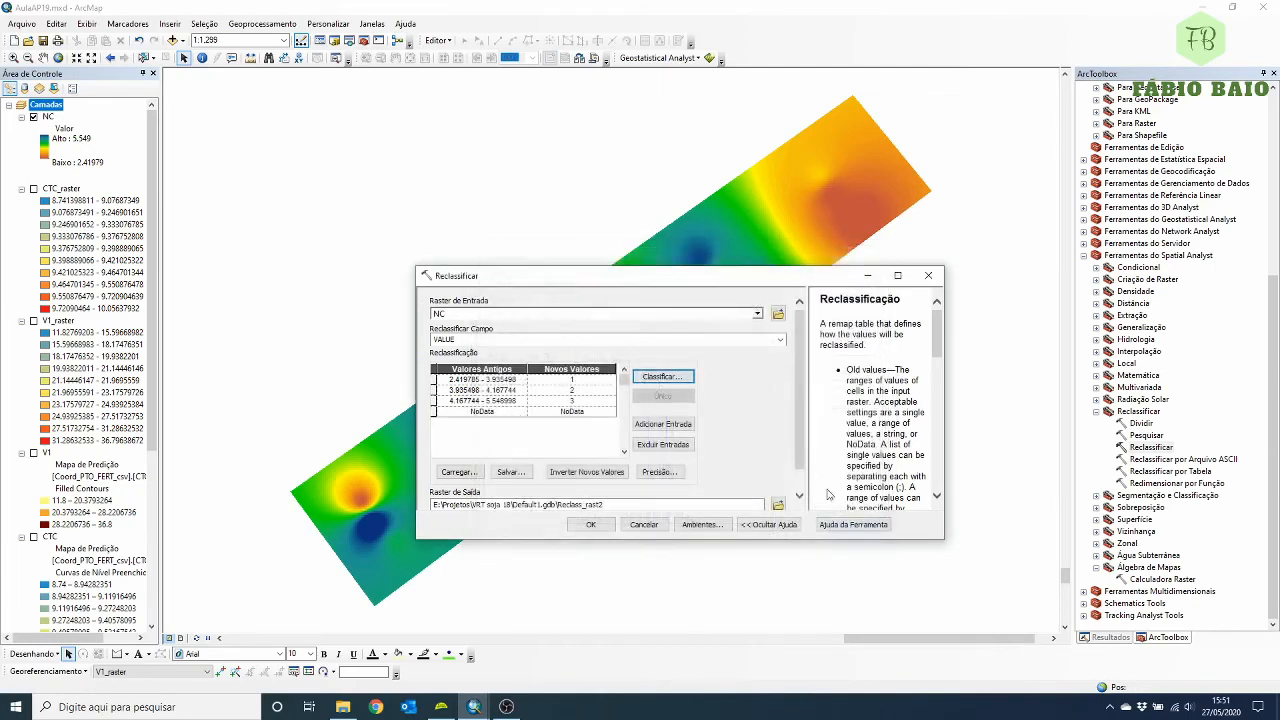
- Check the histogram and break values of the three-class Quantil classification for NC, leaving its settings unchanged
{"action": "left_click", "coordinate": [583, 381]}
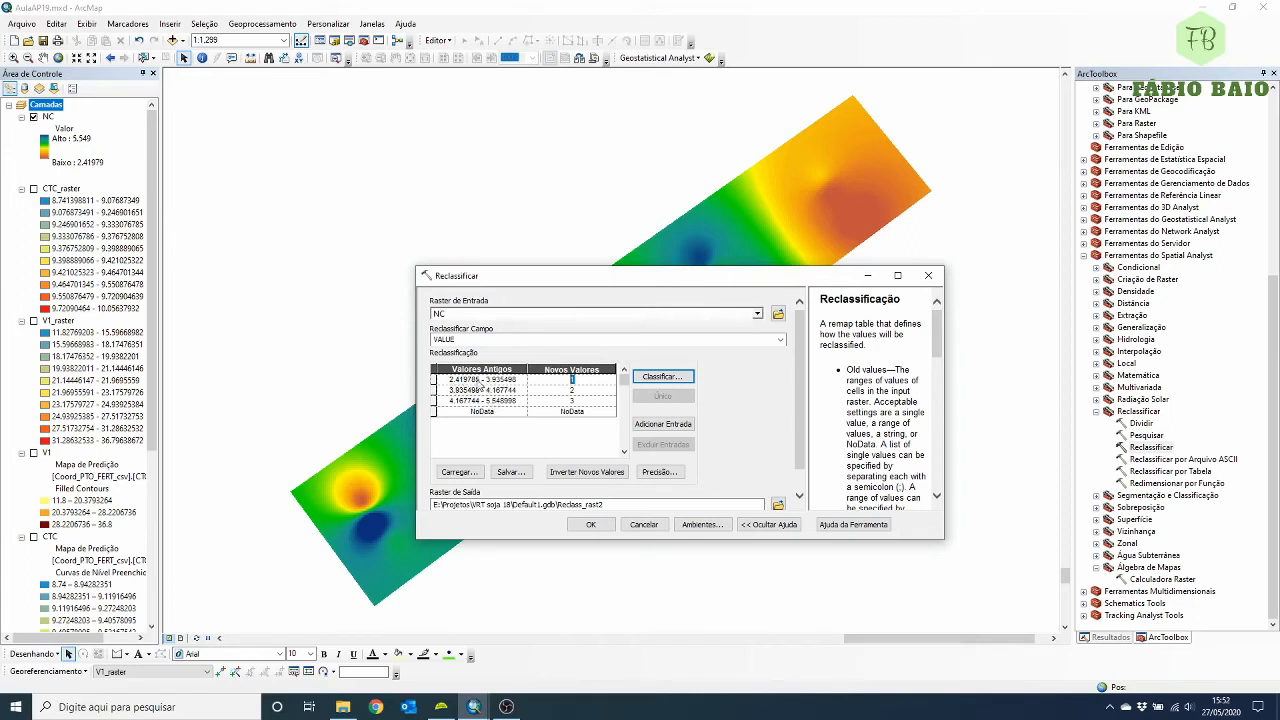
{"action": "left_click", "coordinate": [681, 375]}
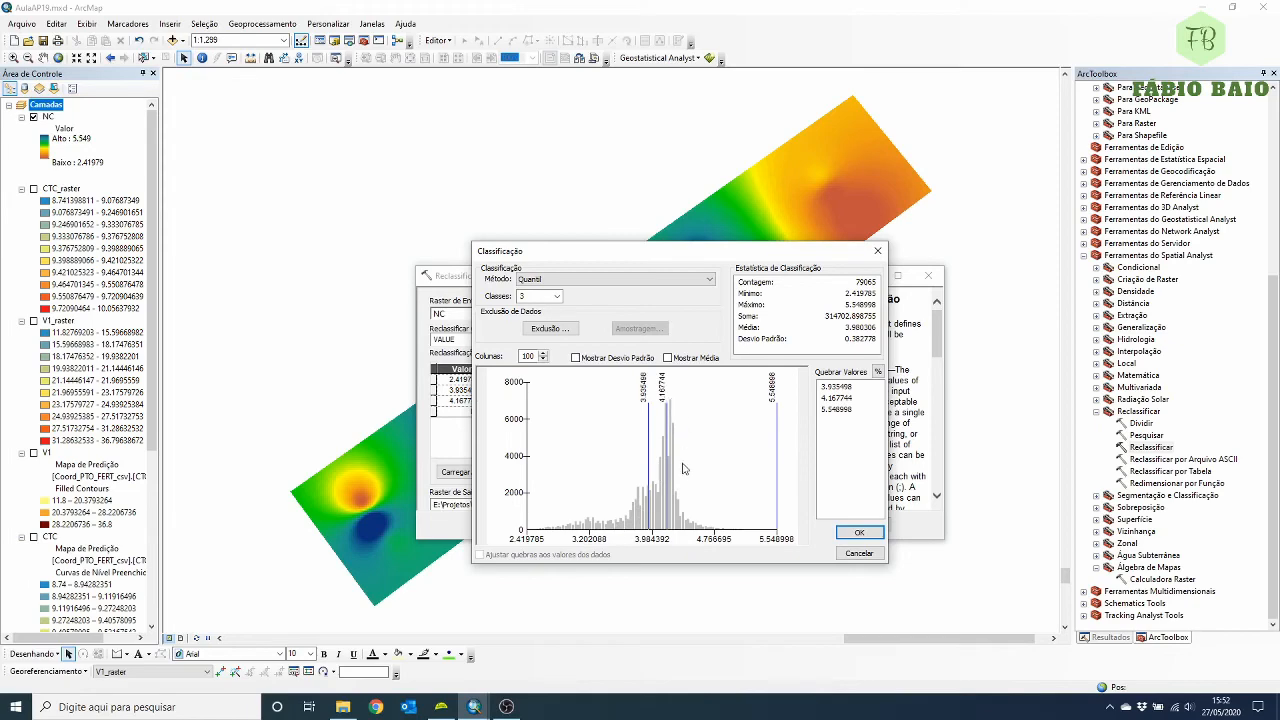
{"action": "left_click", "coordinate": [857, 556]}
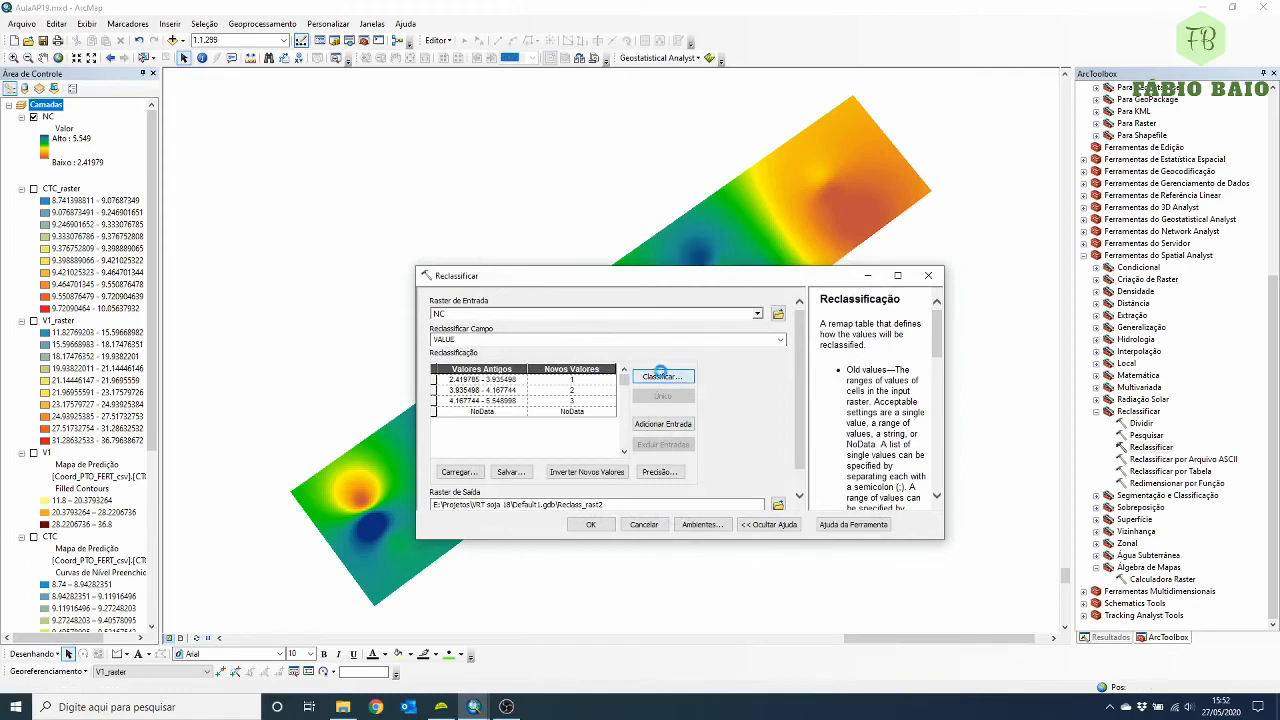
{"action": "left_click", "coordinate": [662, 376]}
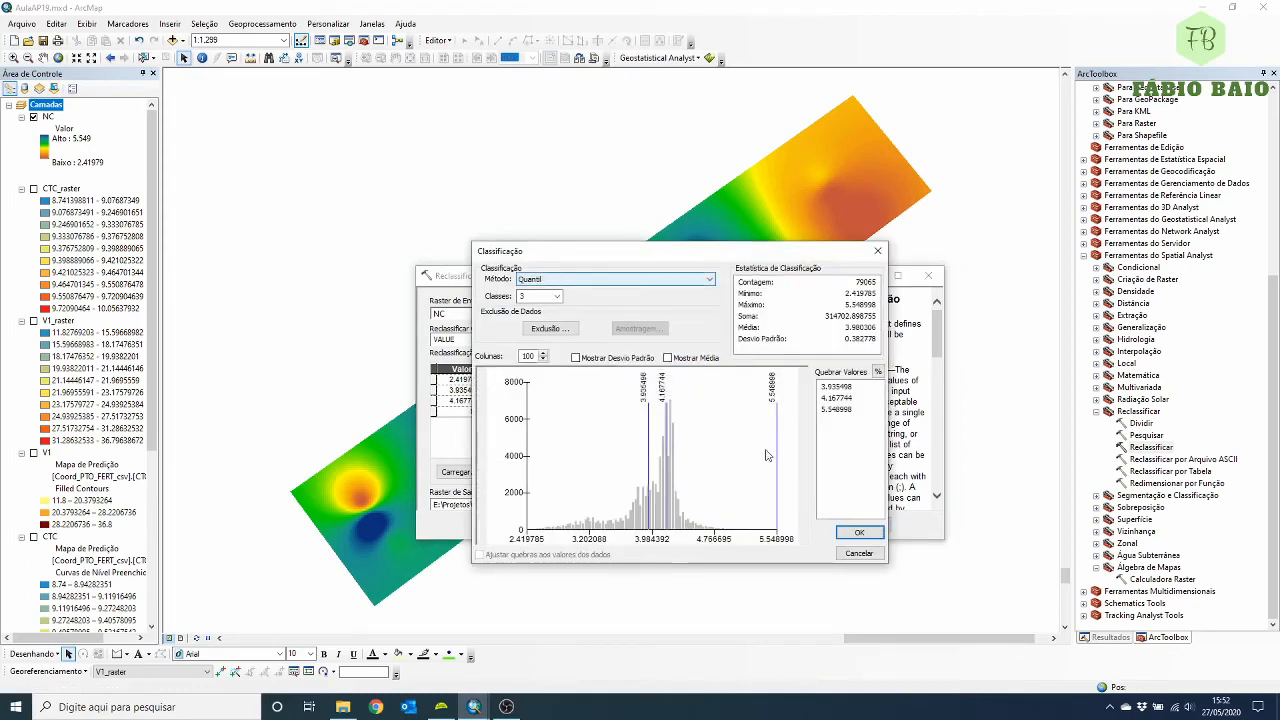
{"action": "left_click", "coordinate": [857, 553]}
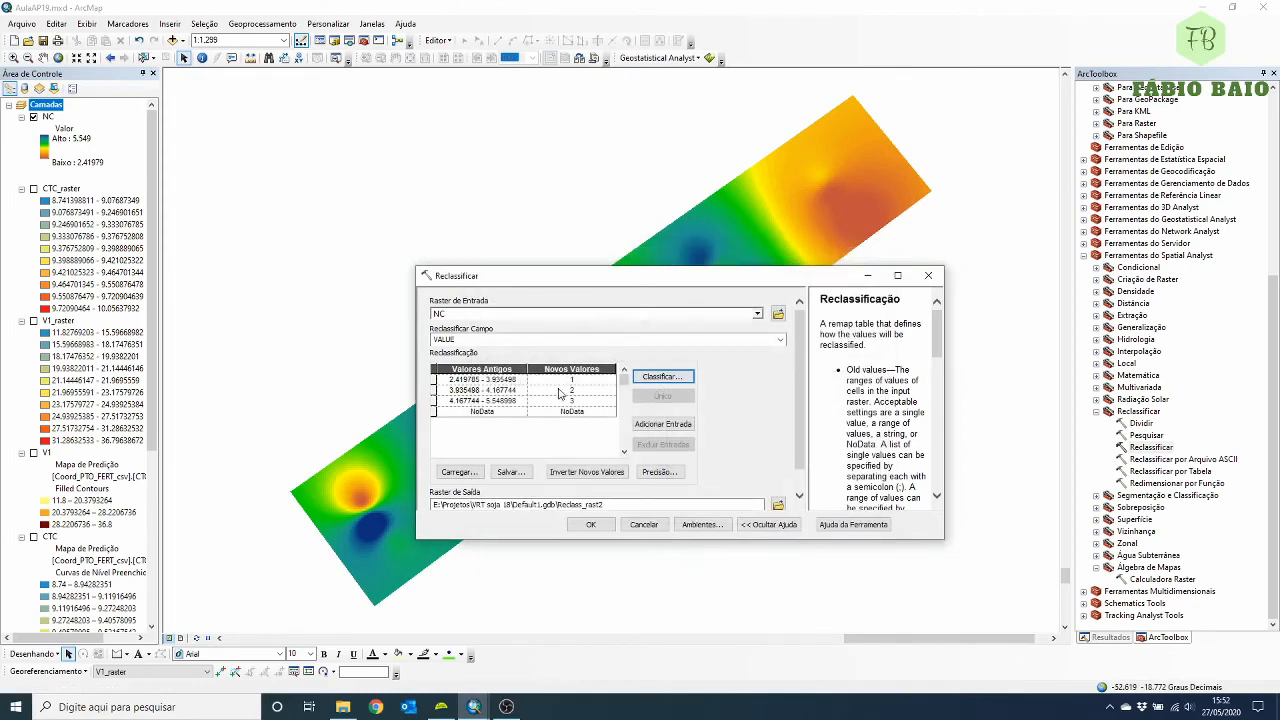
- Assign the new values 3200, 4000 and 4500 to the three NC ranges in ascending order and run the reclassification
{"action": "left_click", "coordinate": [590, 381]}
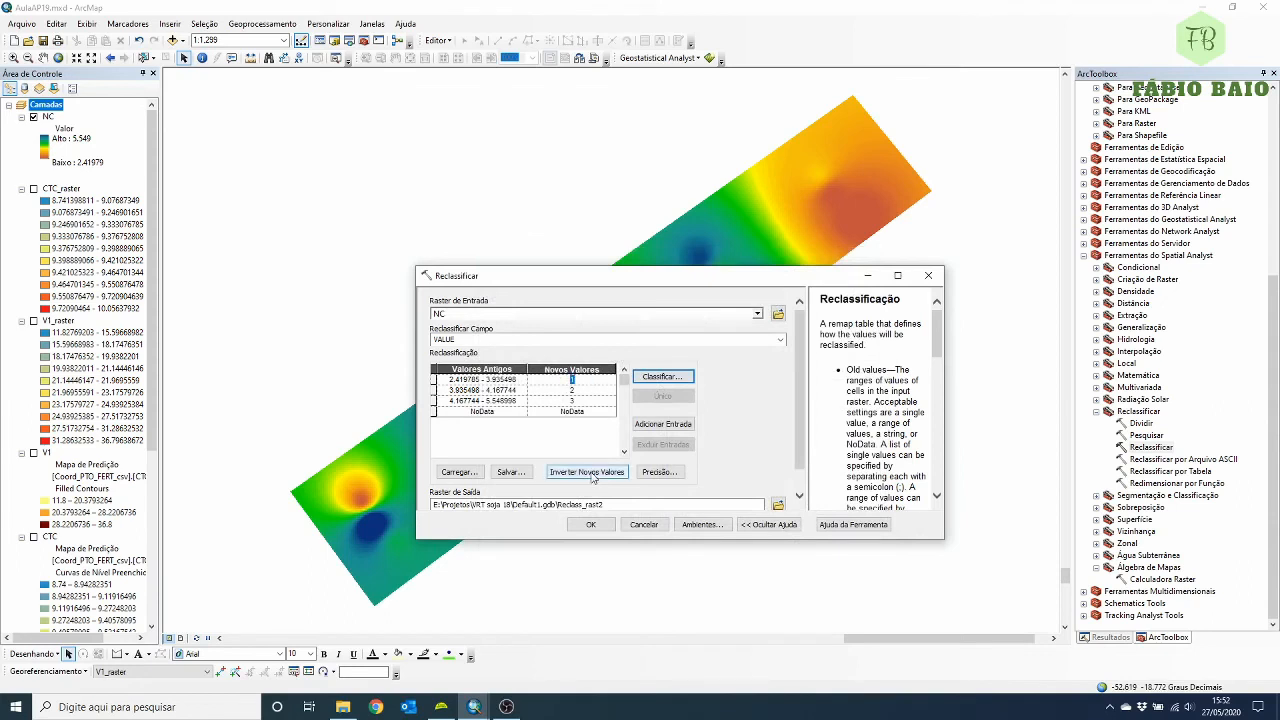
{"action": "type", "text": "3200"}
{"action": "left_click", "coordinate": [579, 391]}
{"action": "type", "text": "4000"}
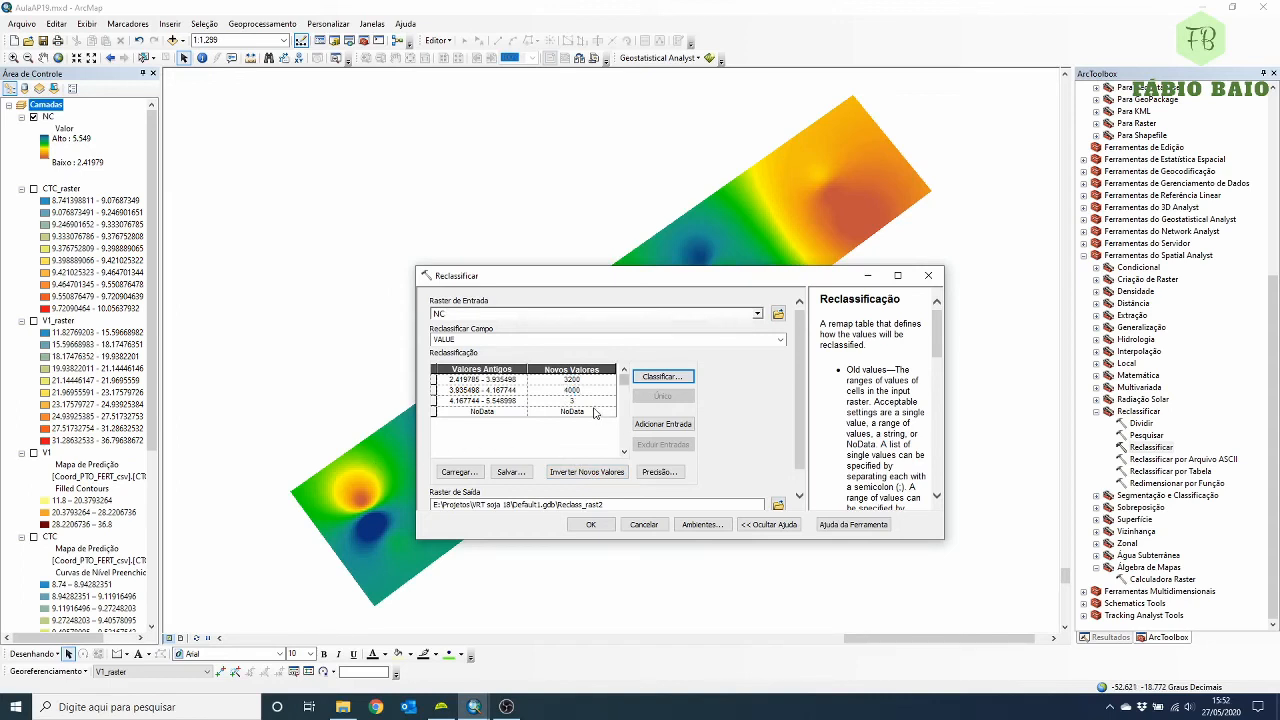
{"action": "left_click", "coordinate": [571, 401]}
{"action": "type", "text": "4500"}
{"action": "left_click", "coordinate": [600, 526]}
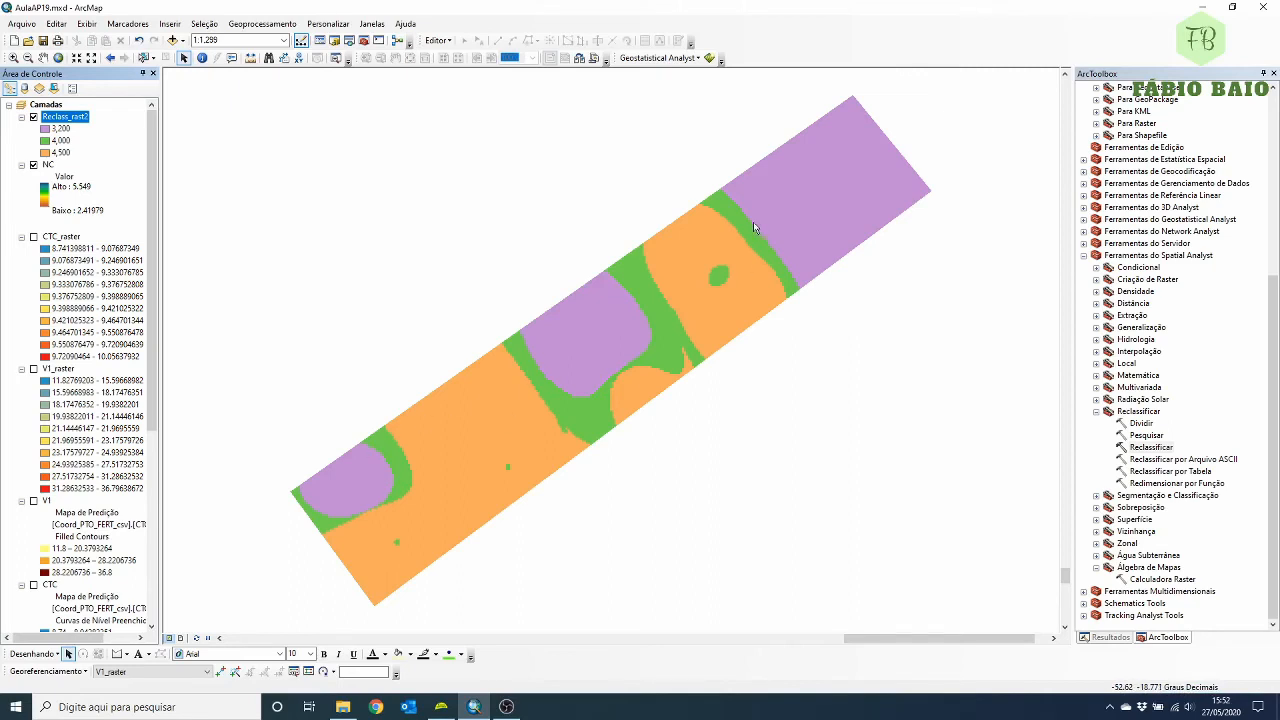
- Hide the NC layer and rename the reclassified raster layer as Calcario
{"action": "left_click", "coordinate": [34, 165]}
{"action": "double_click", "coordinate": [65, 117]}
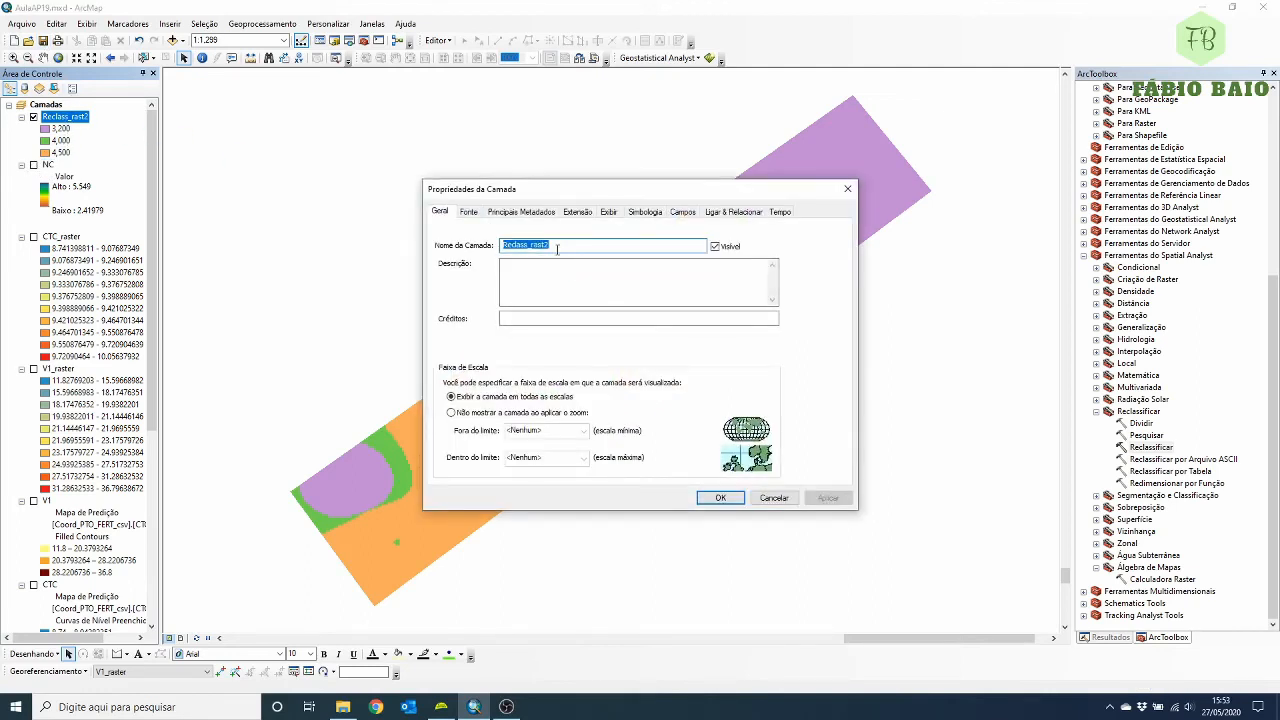
{"action": "type", "text": "Calcario"}
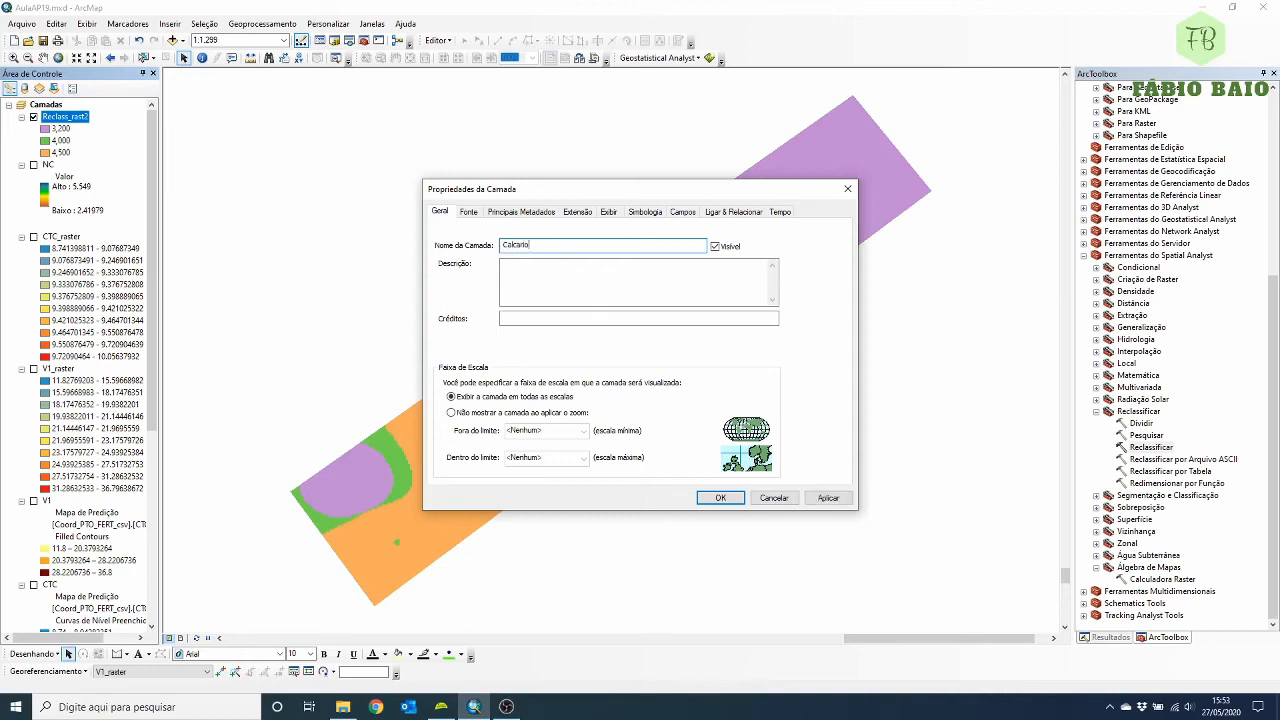
{"action": "left_click", "coordinate": [721, 497]}
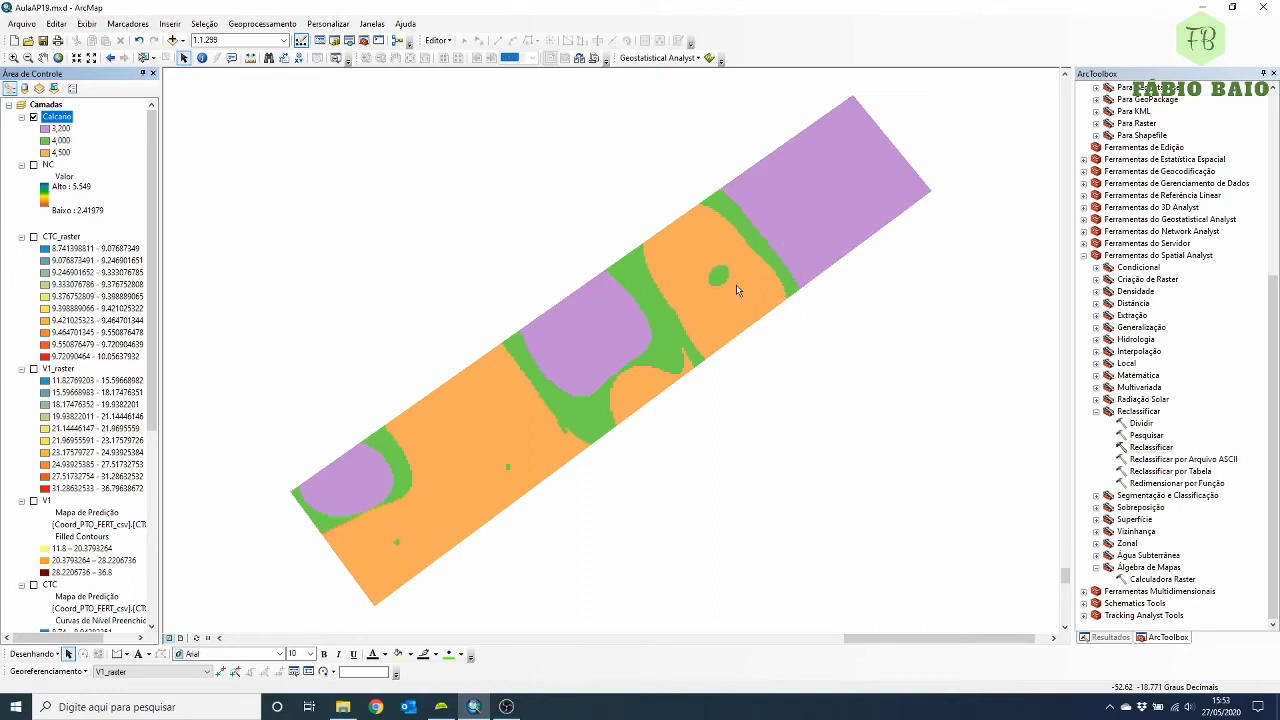
- Convert the Calcario raster to simplified polygons with the Raster para Polígono conversion tool, using the Value field
{"action": "scroll", "coordinate": [1188, 393], "scroll_direction": "up", "scroll_amount": 8}
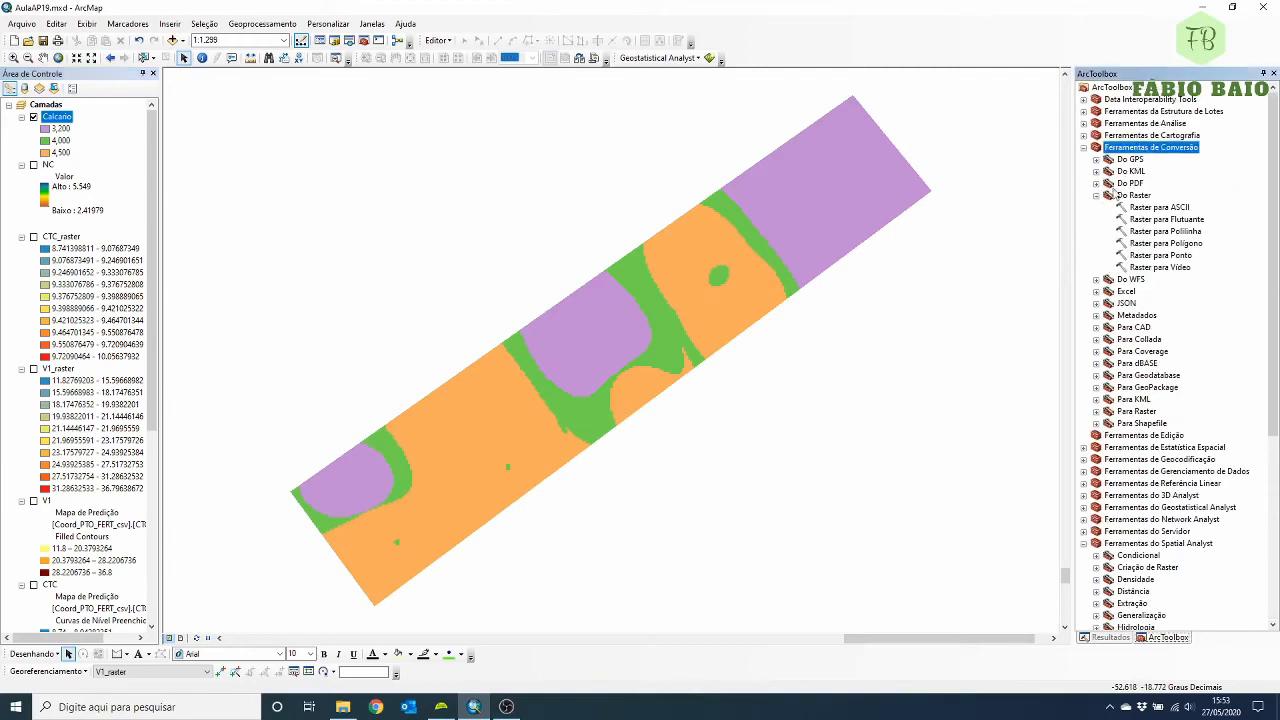
{"action": "left_click", "coordinate": [1134, 197]}
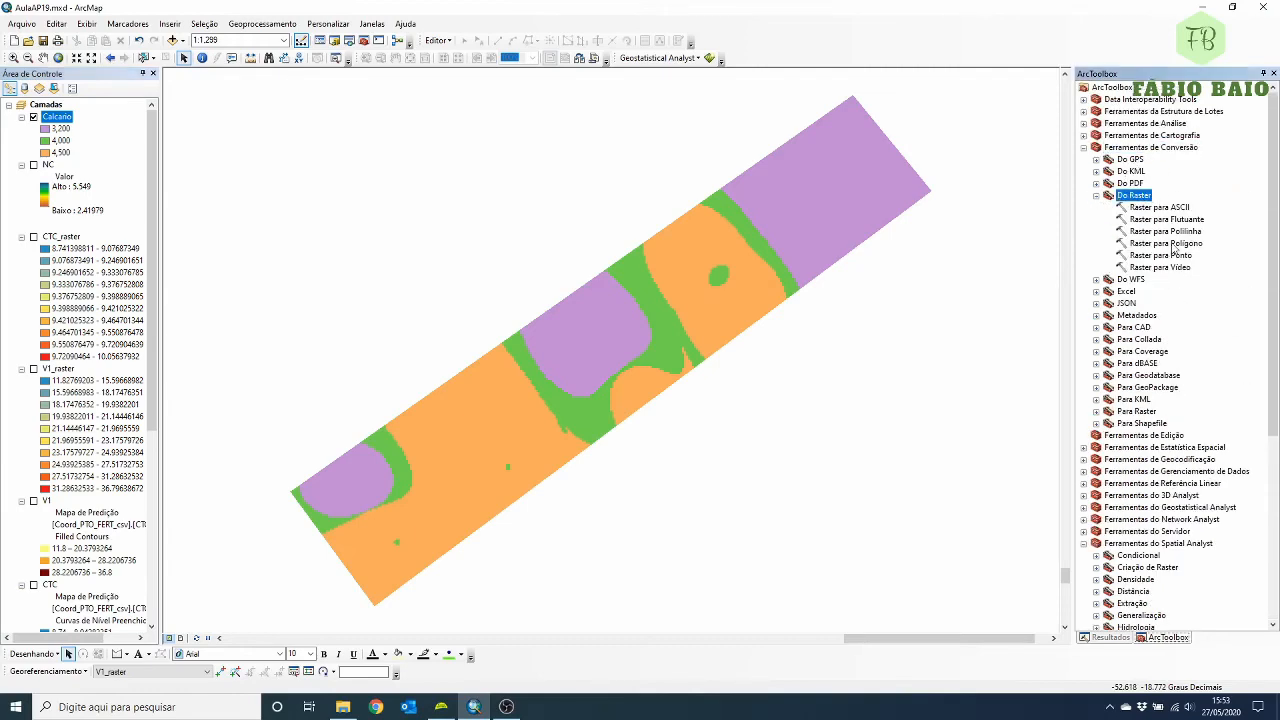
{"action": "double_click", "coordinate": [1170, 246]}
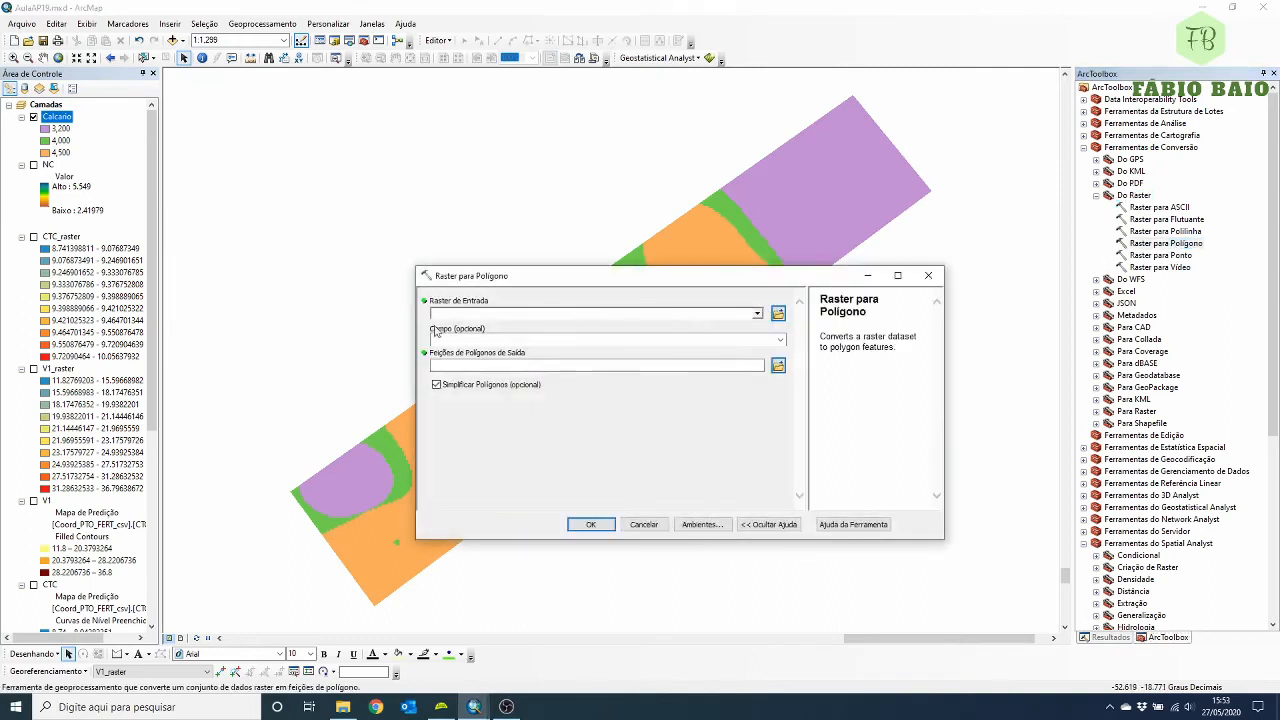
{"action": "left_click", "coordinate": [756, 313]}
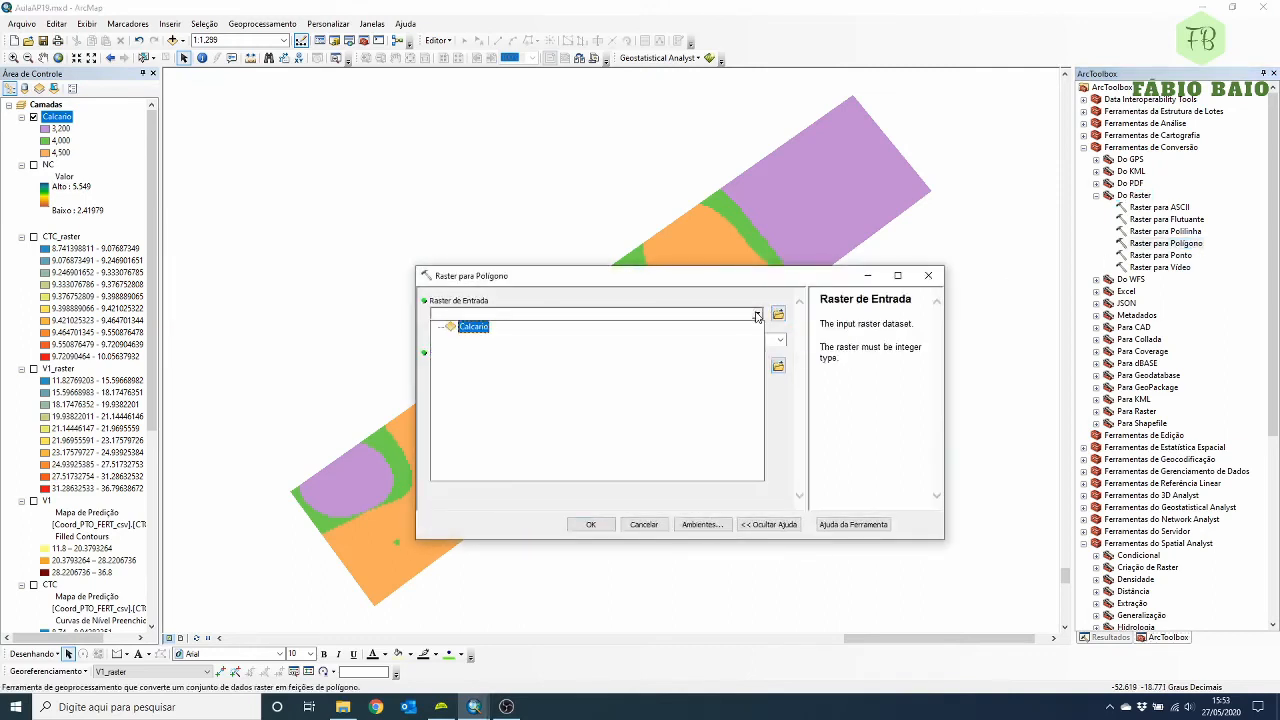
{"action": "left_click", "coordinate": [486, 331]}
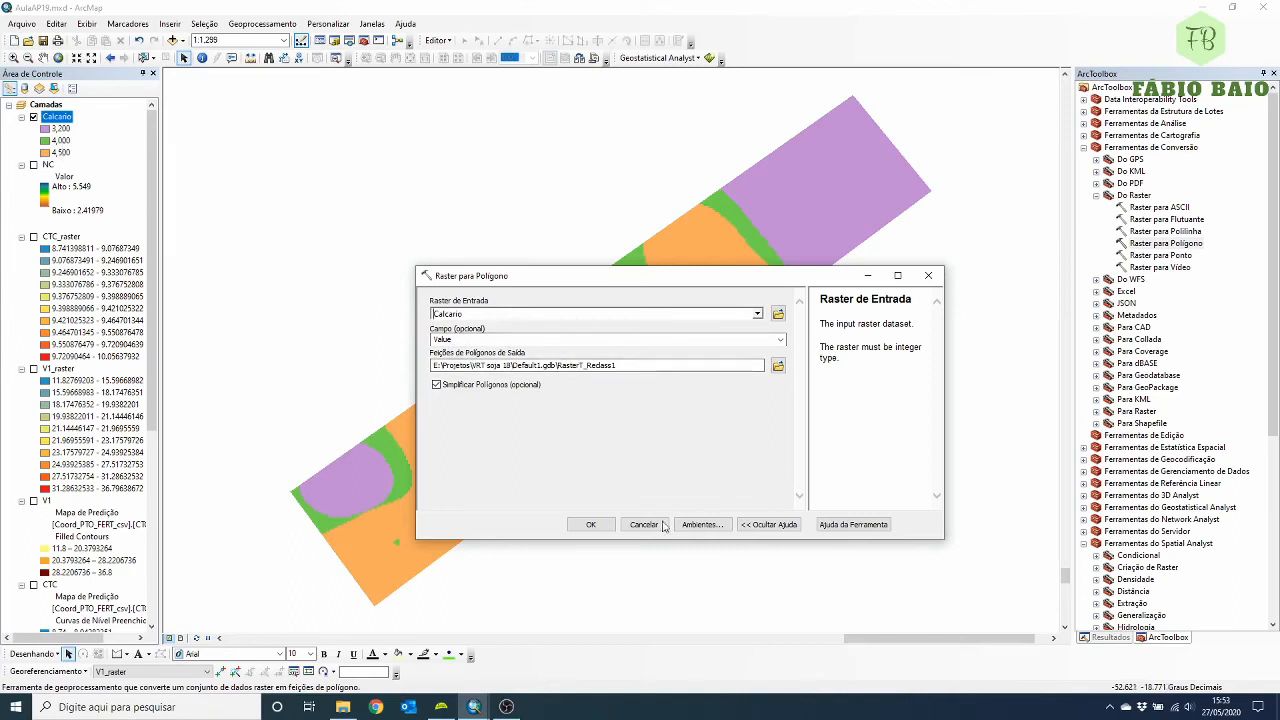
{"action": "left_click", "coordinate": [596, 525]}
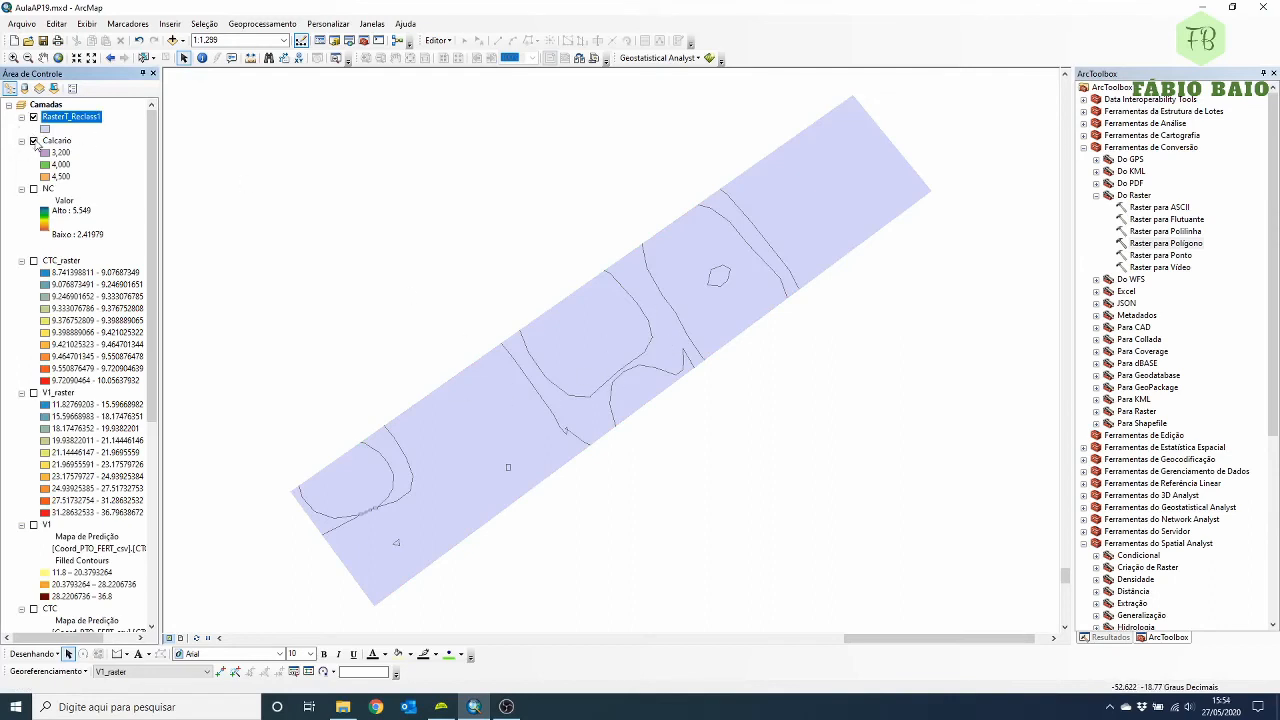
- Hide the Calcario raster and rename the converted polygon layer as Calcario_vetor
{"action": "left_click", "coordinate": [34, 142]}
{"action": "right_click", "coordinate": [67, 120]}
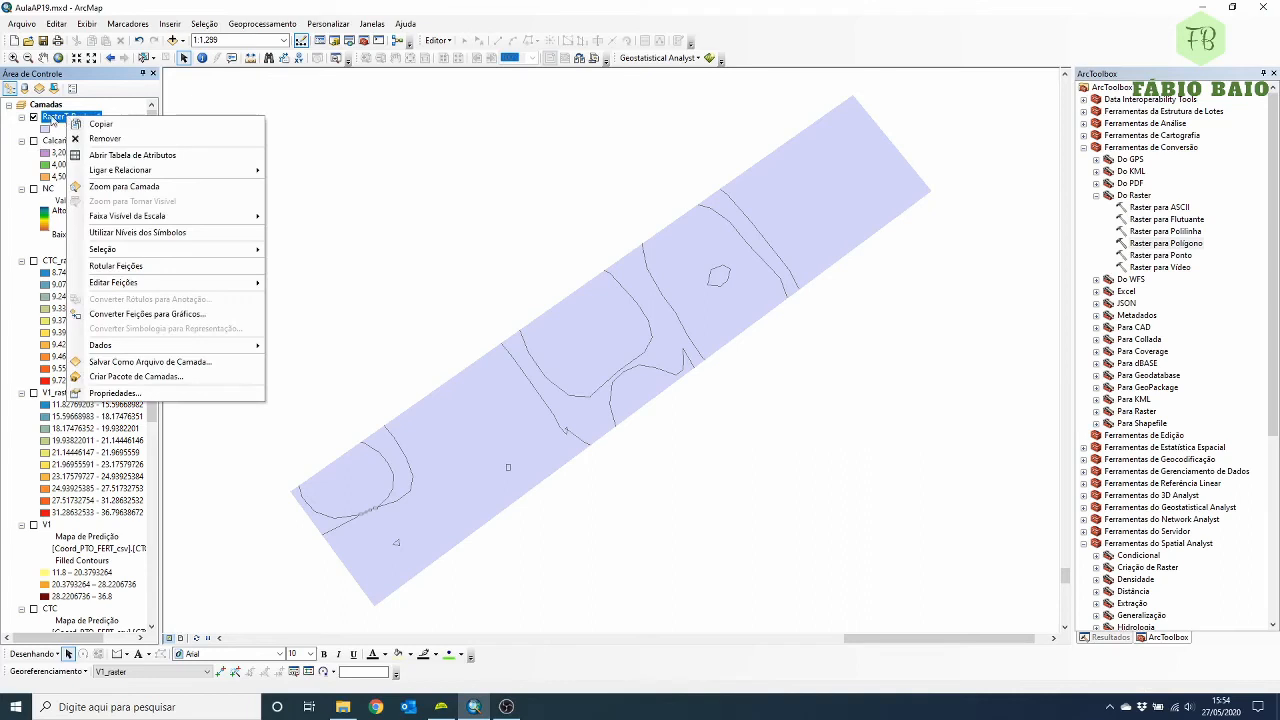
{"action": "left_click", "coordinate": [66, 118]}
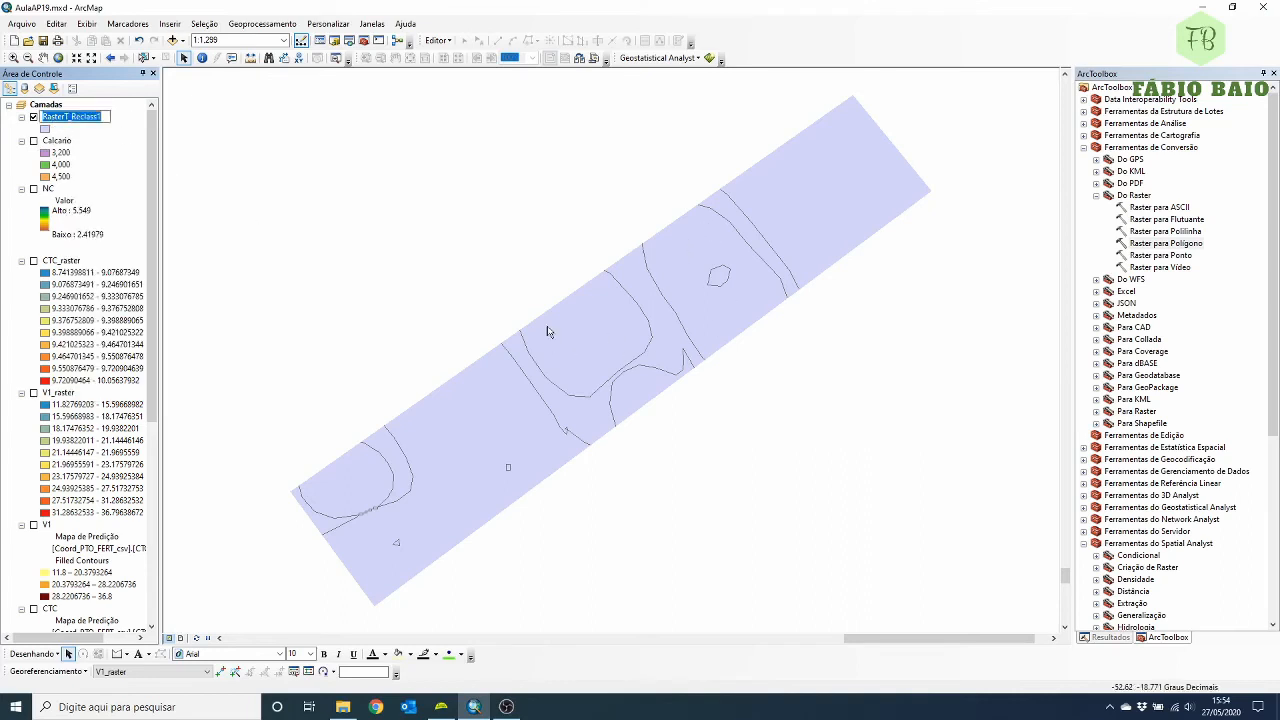
{"action": "double_click", "coordinate": [70, 117]}
{"action": "type", "text": "Calr"}
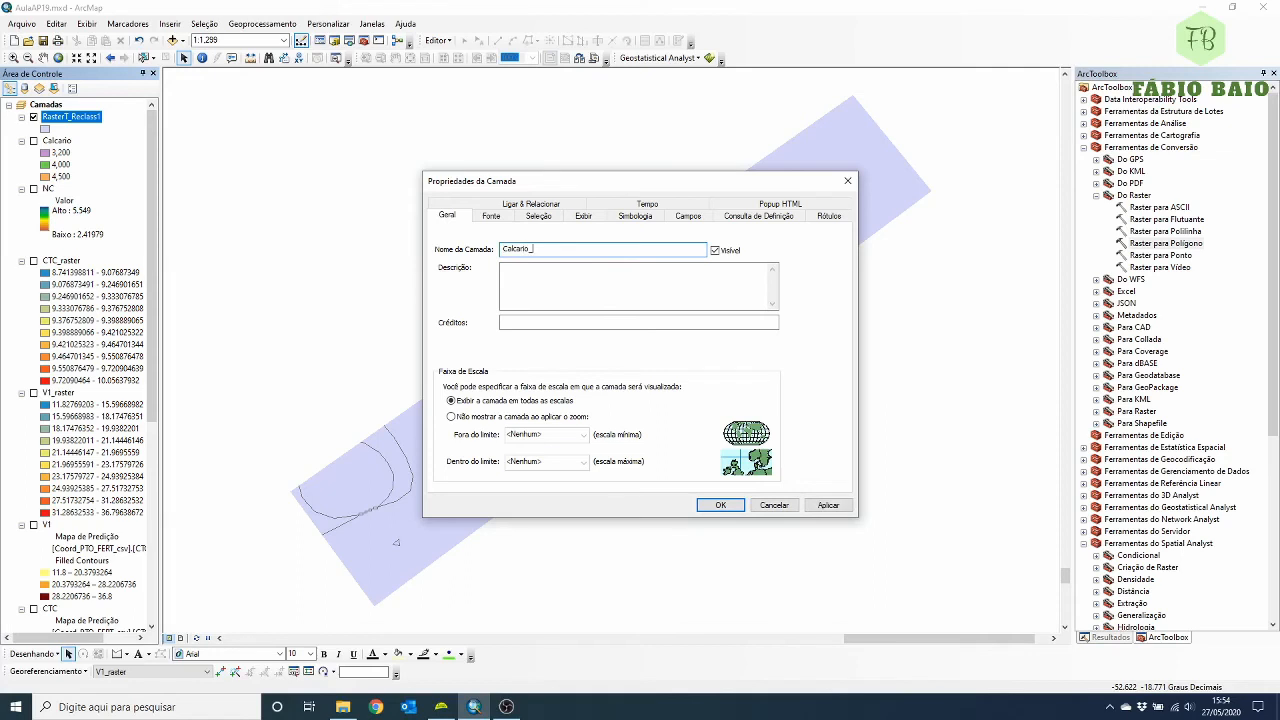
{"action": "type", "text": "or"}
{"action": "key", "text": "Return"}
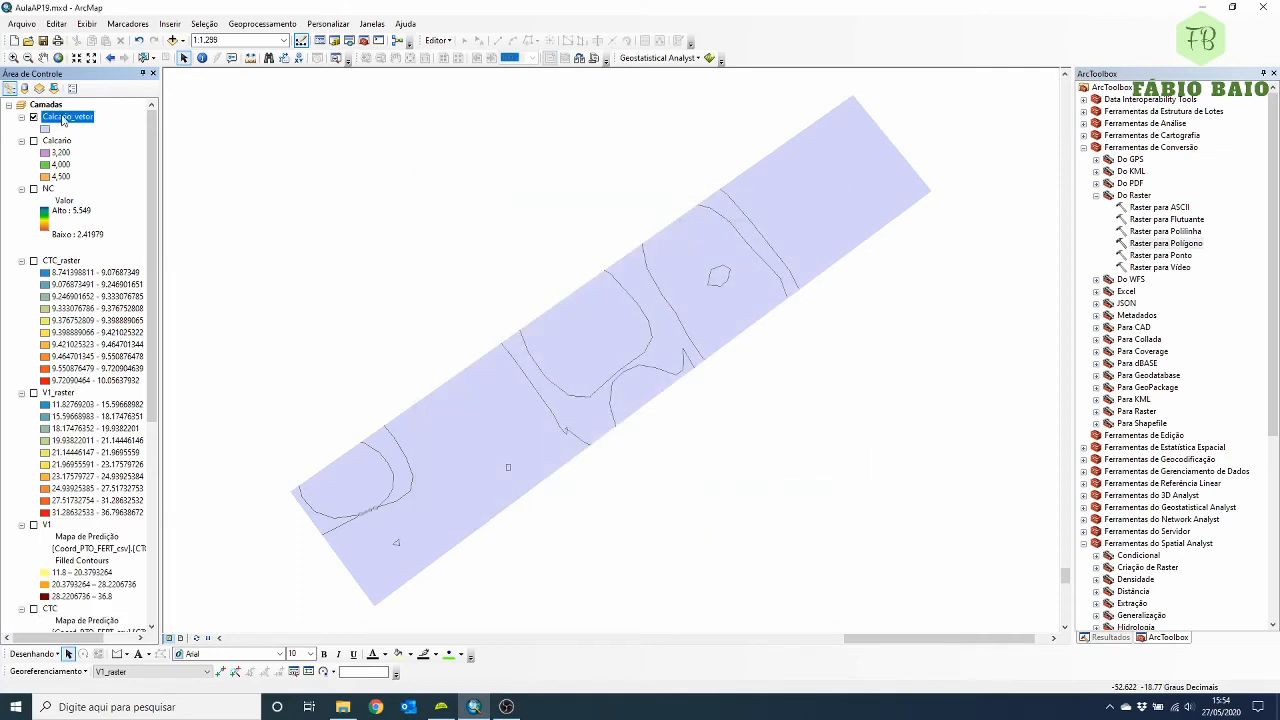
- Set the Calcario_vetor symbology to graduated colours (Graduação de Cores) based on the gridcode field
{"action": "double_click", "coordinate": [62, 118]}
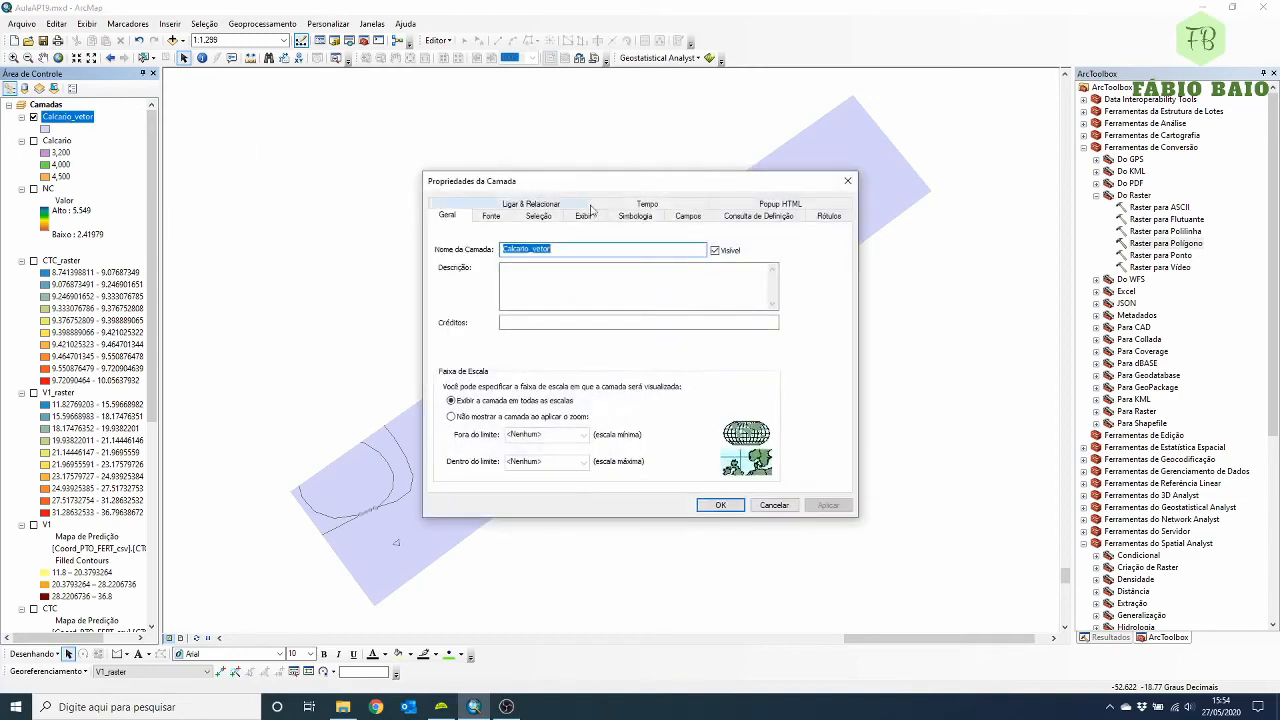
{"action": "left_click", "coordinate": [636, 216]}
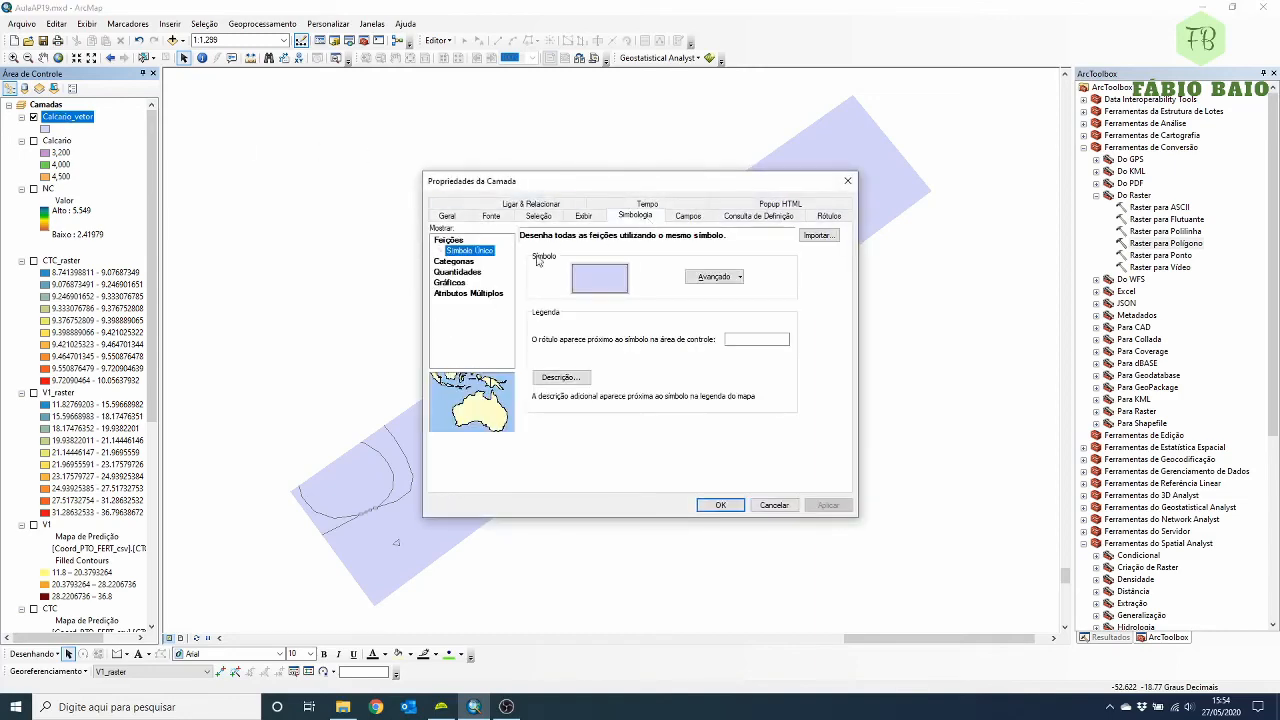
{"action": "left_click", "coordinate": [457, 303]}
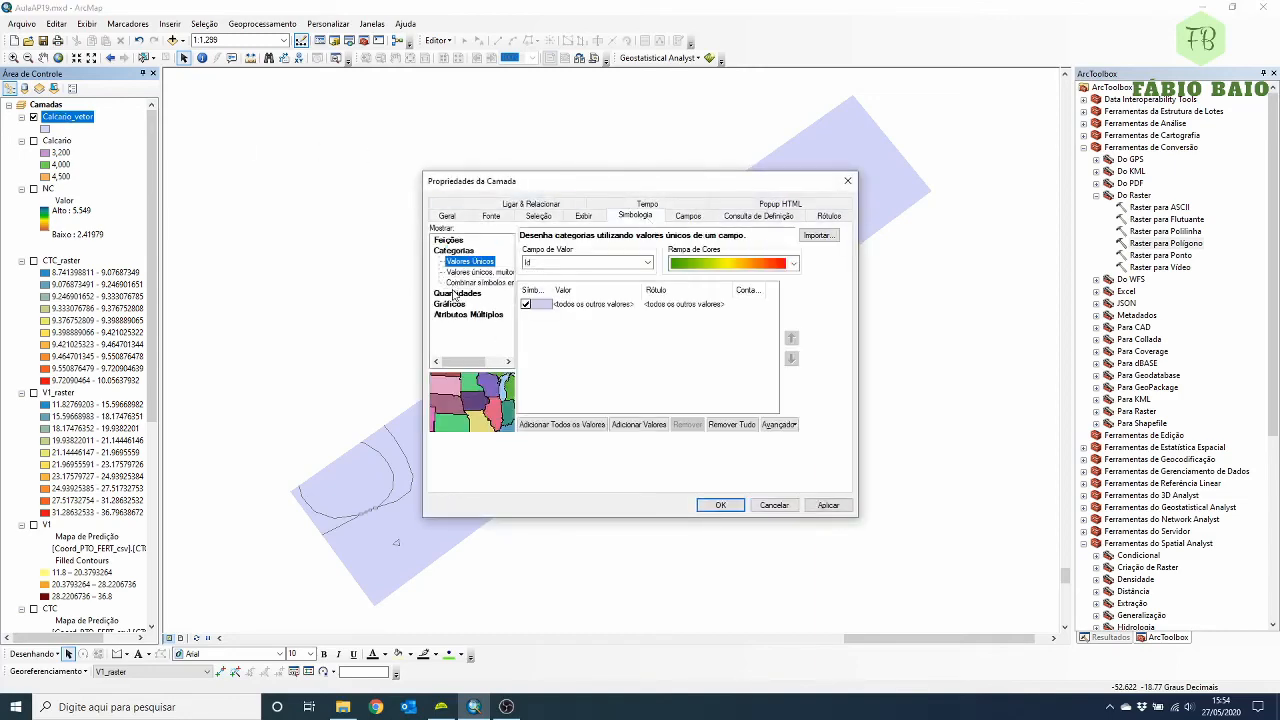
{"action": "left_click", "coordinate": [454, 250]}
{"action": "left_click", "coordinate": [470, 292]}
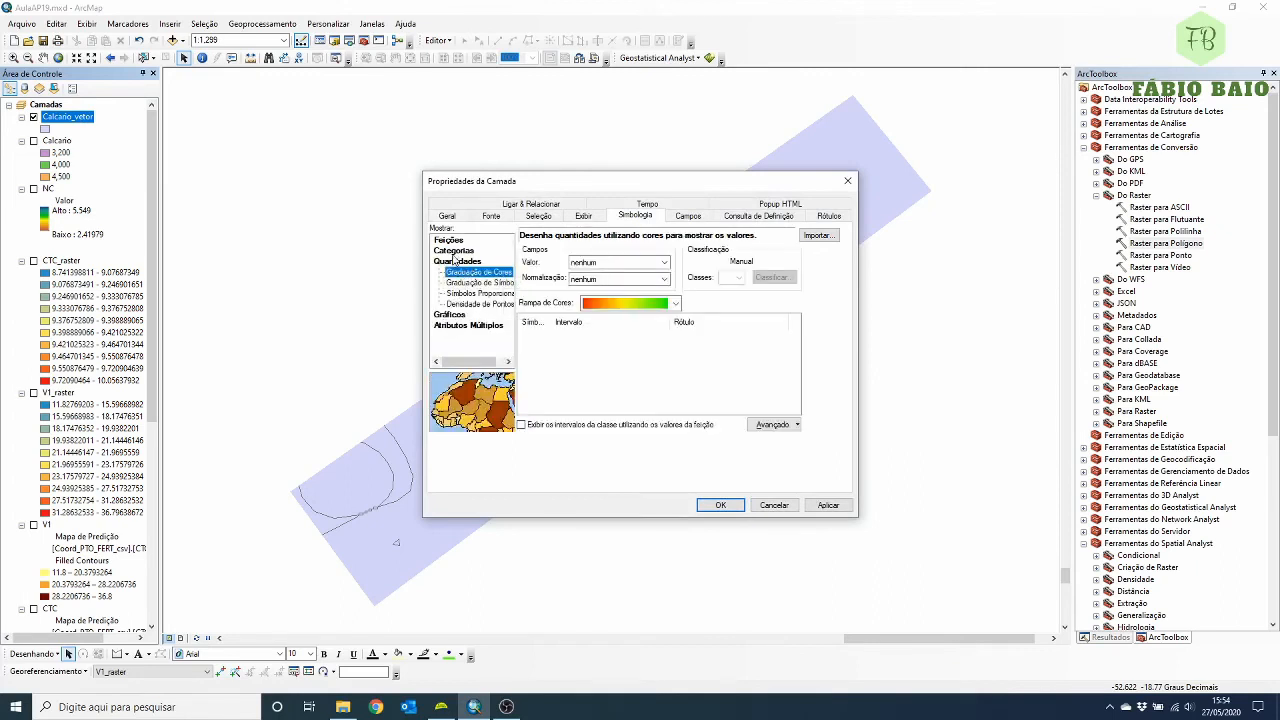
{"action": "left_click", "coordinate": [454, 250]}
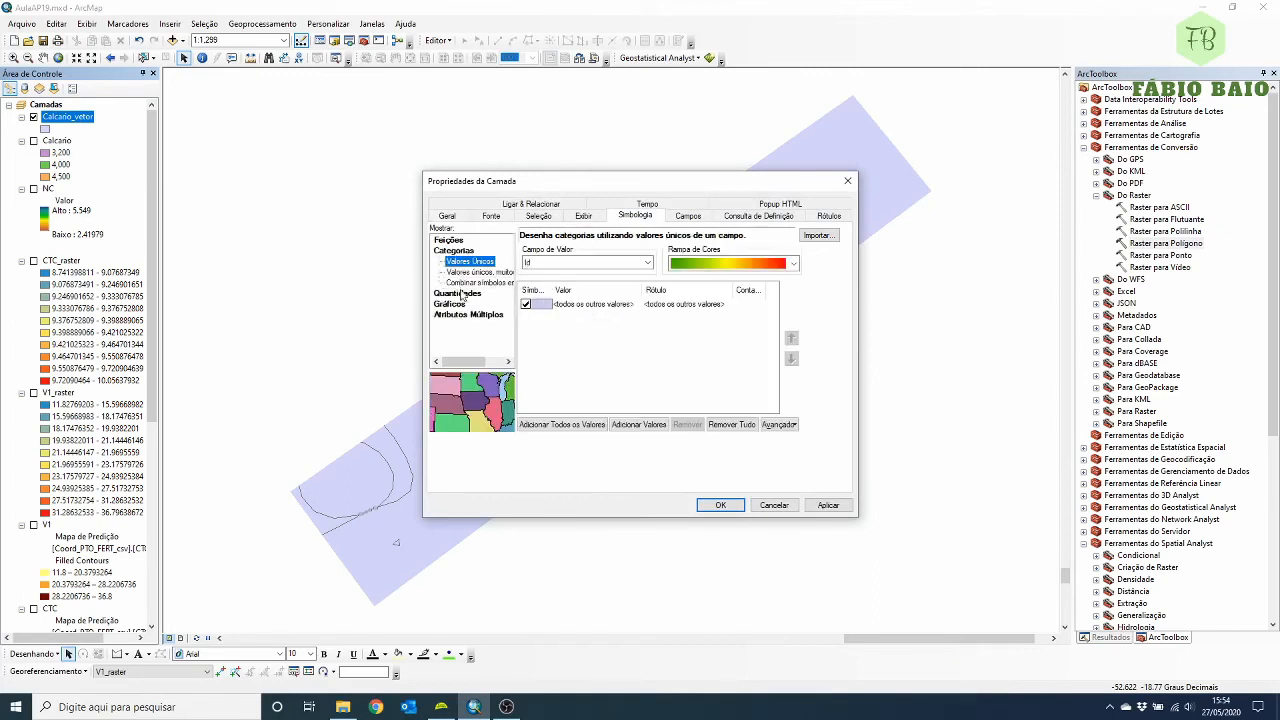
{"action": "left_click", "coordinate": [466, 292]}
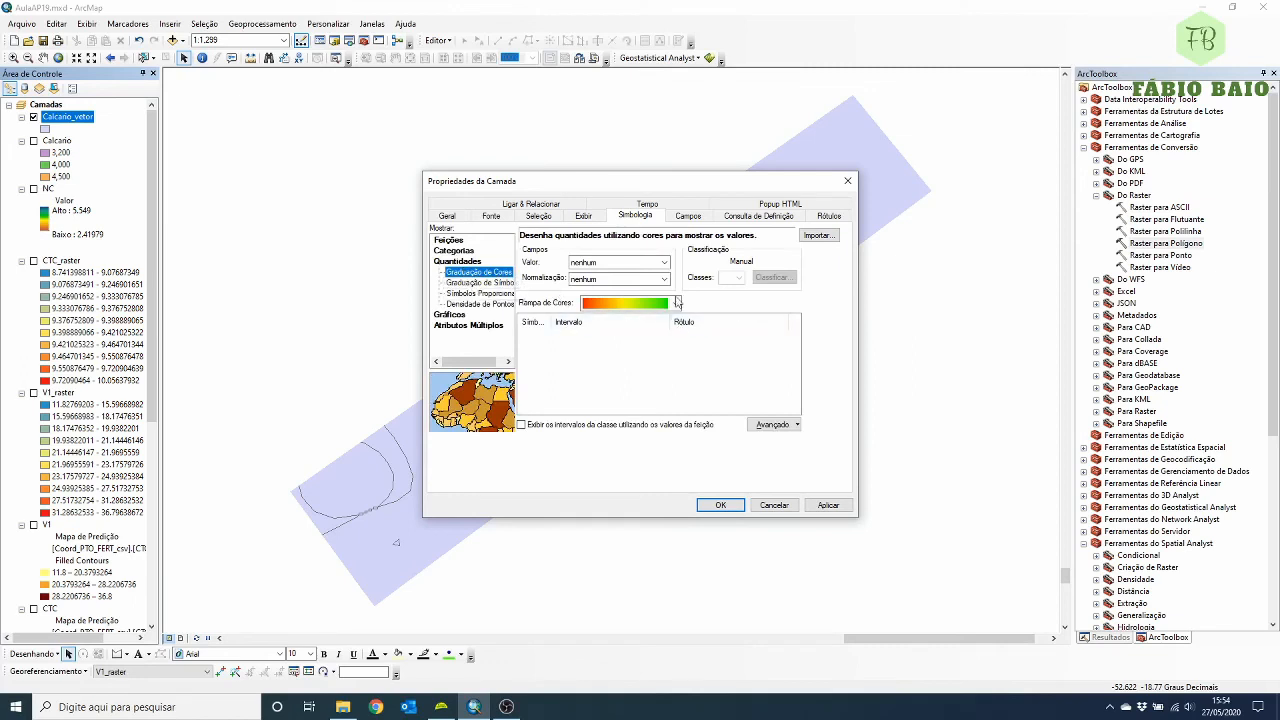
{"action": "left_click", "coordinate": [664, 262]}
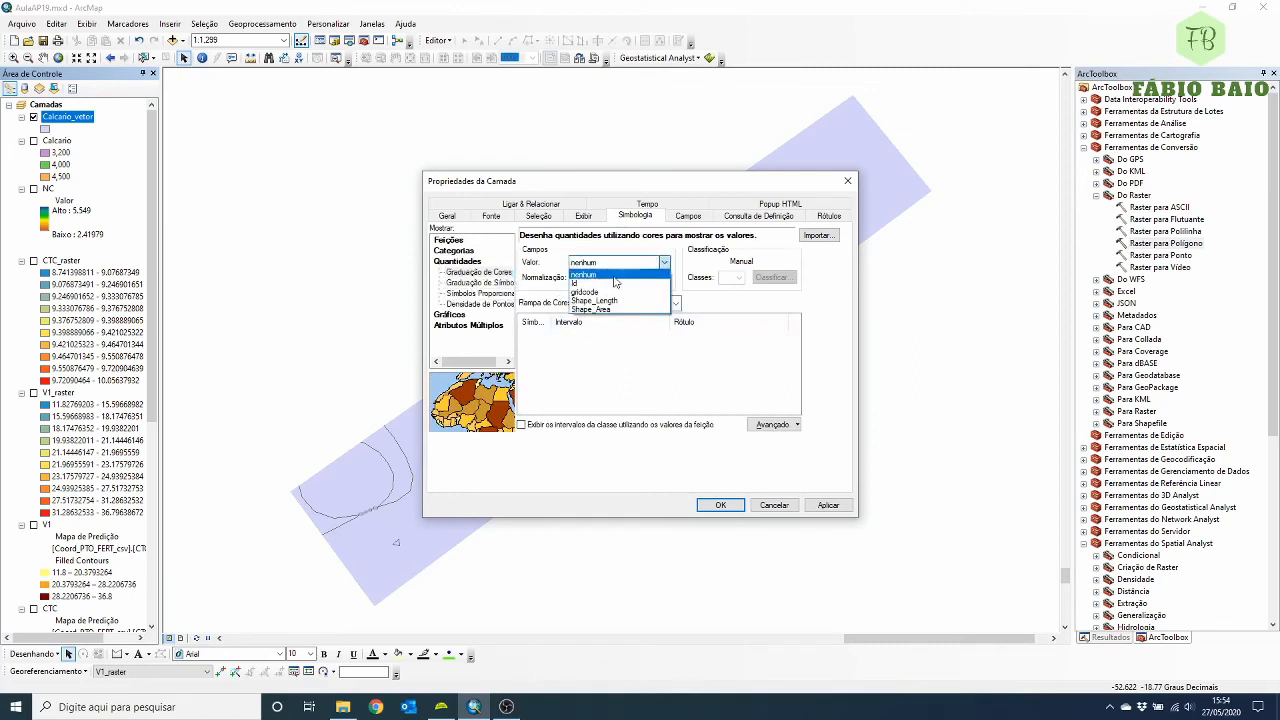
{"action": "left_click", "coordinate": [630, 291]}
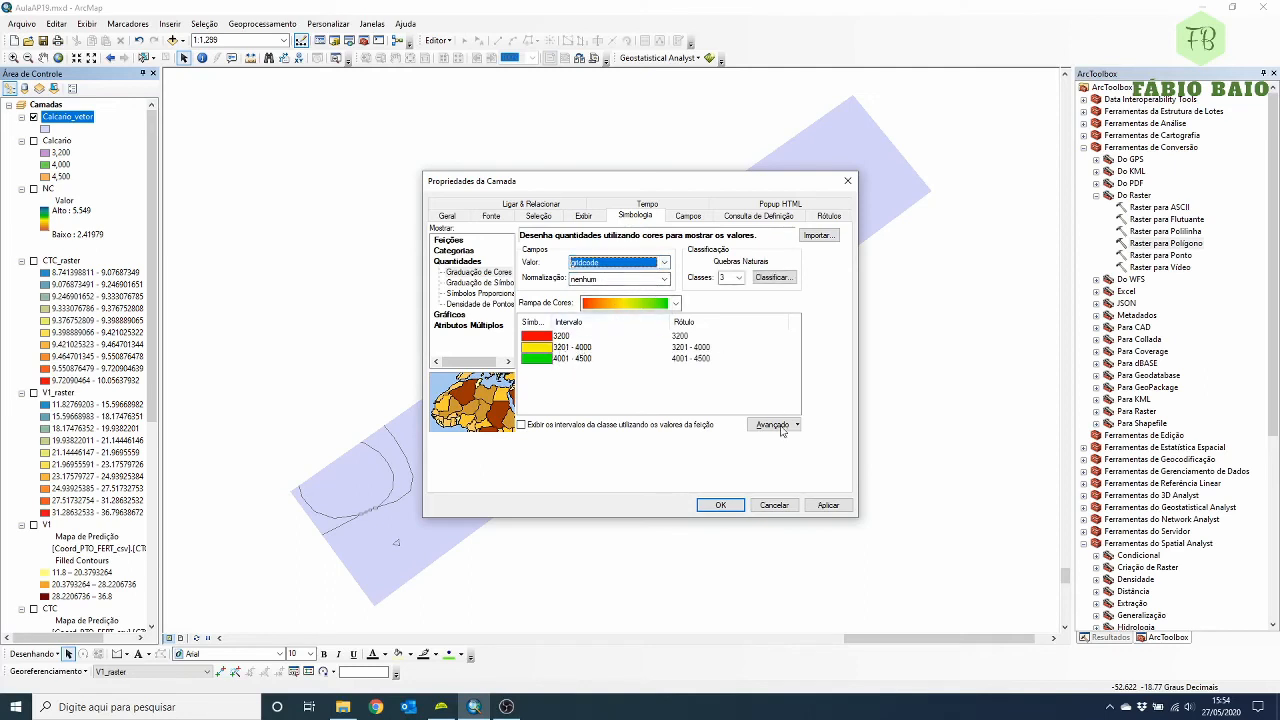
- Invert the class symbol colours so 3200 is green and 4001 - 4500 is red, and apply the symbology
{"action": "right_click", "coordinate": [534, 326]}
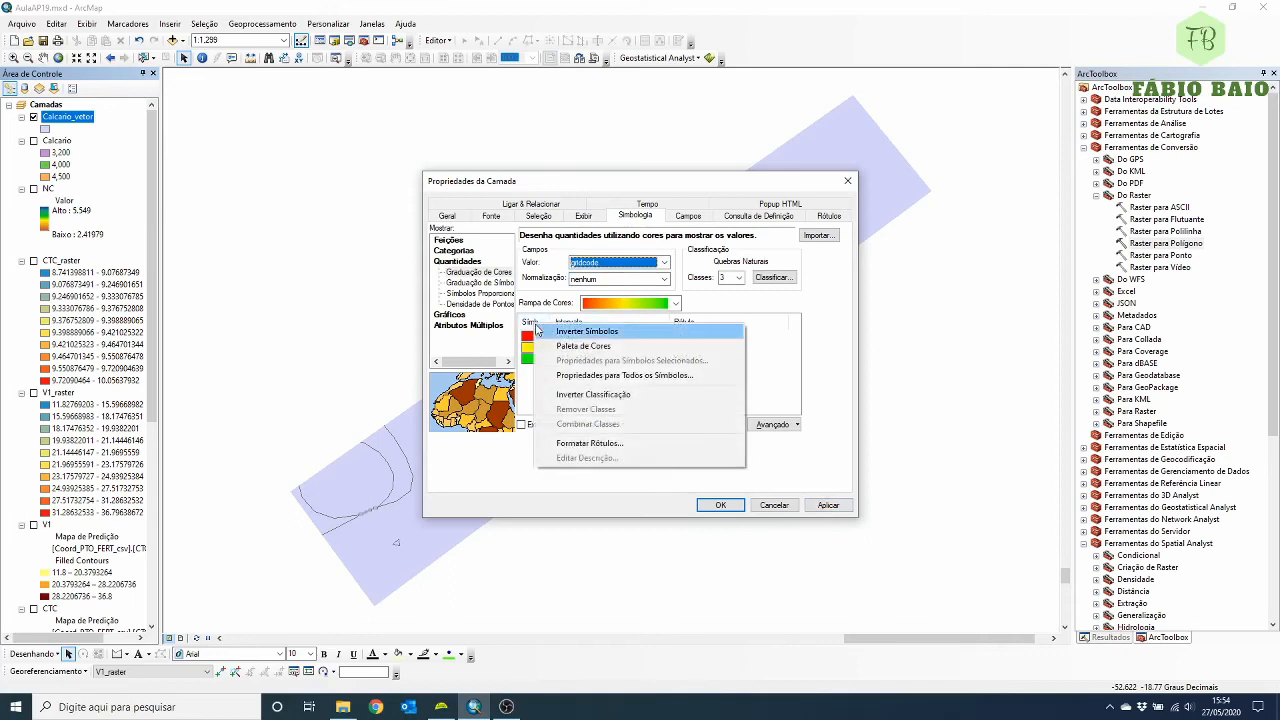
{"action": "left_click", "coordinate": [540, 331]}
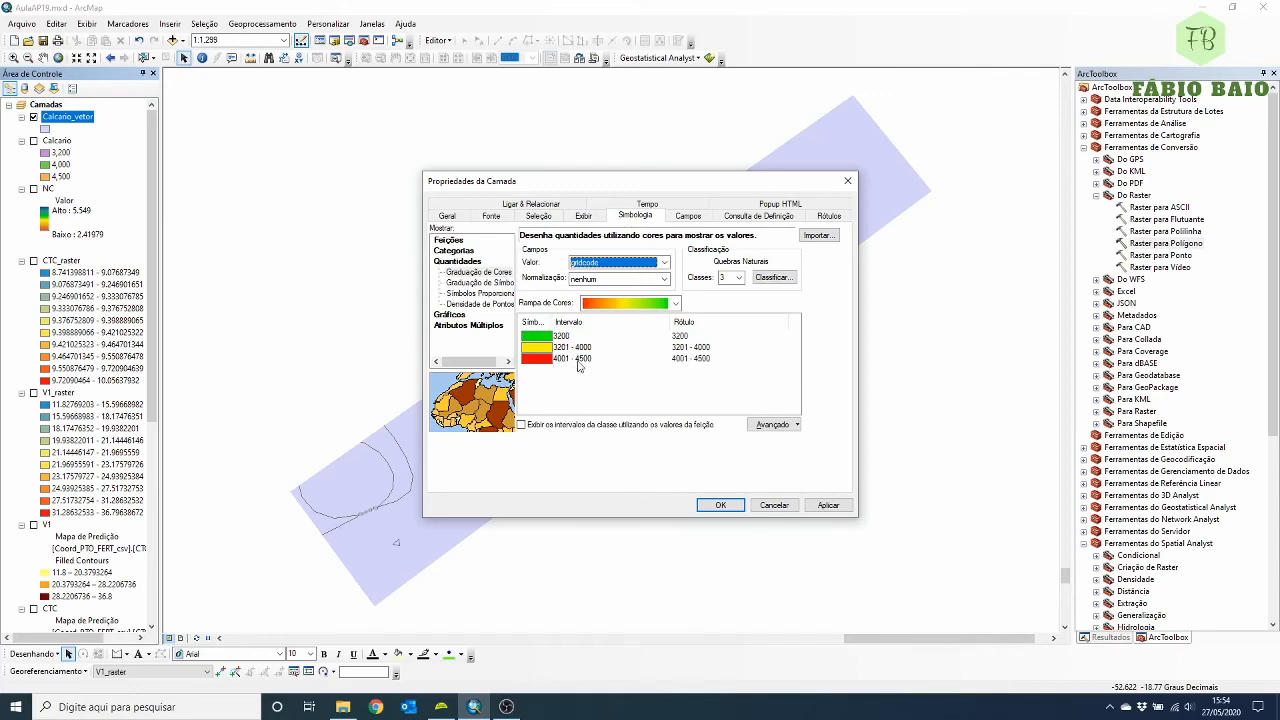
{"action": "left_click", "coordinate": [830, 506]}
{"action": "left_click", "coordinate": [722, 505]}
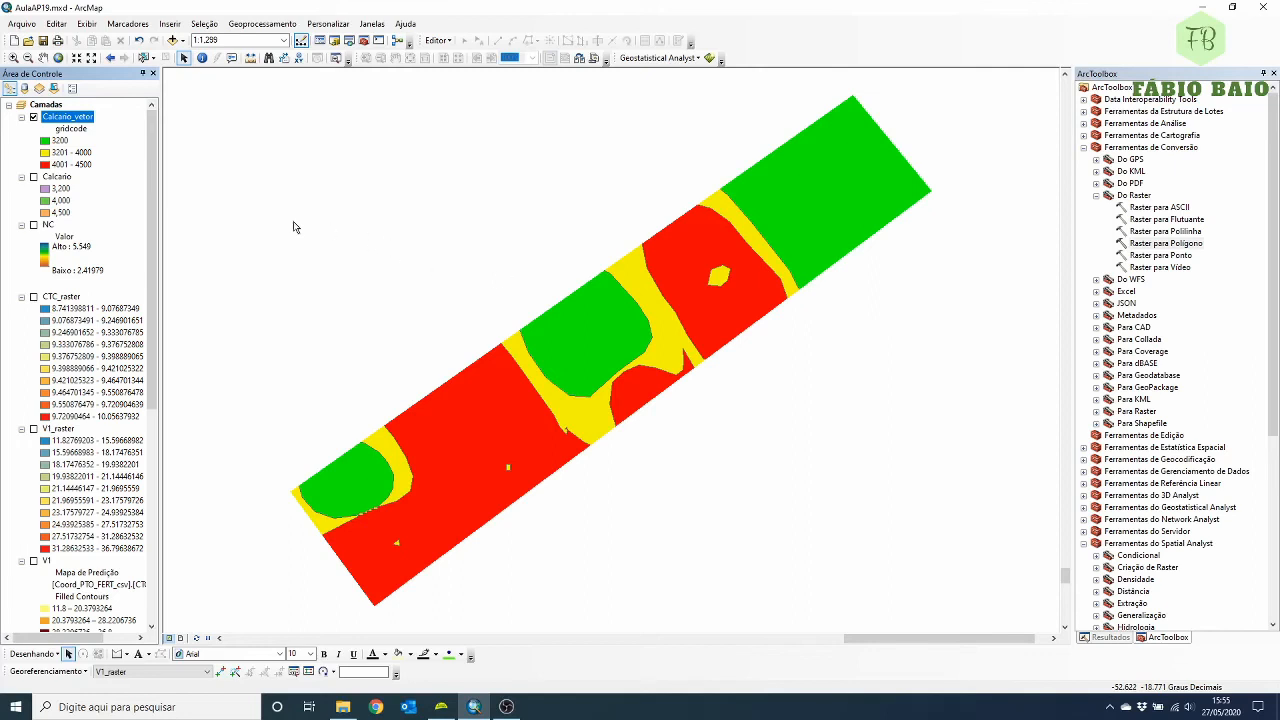
- Open the attribute table of Calcario_vetor and resize its window to fit the columns
{"action": "right_click", "coordinate": [80, 119]}
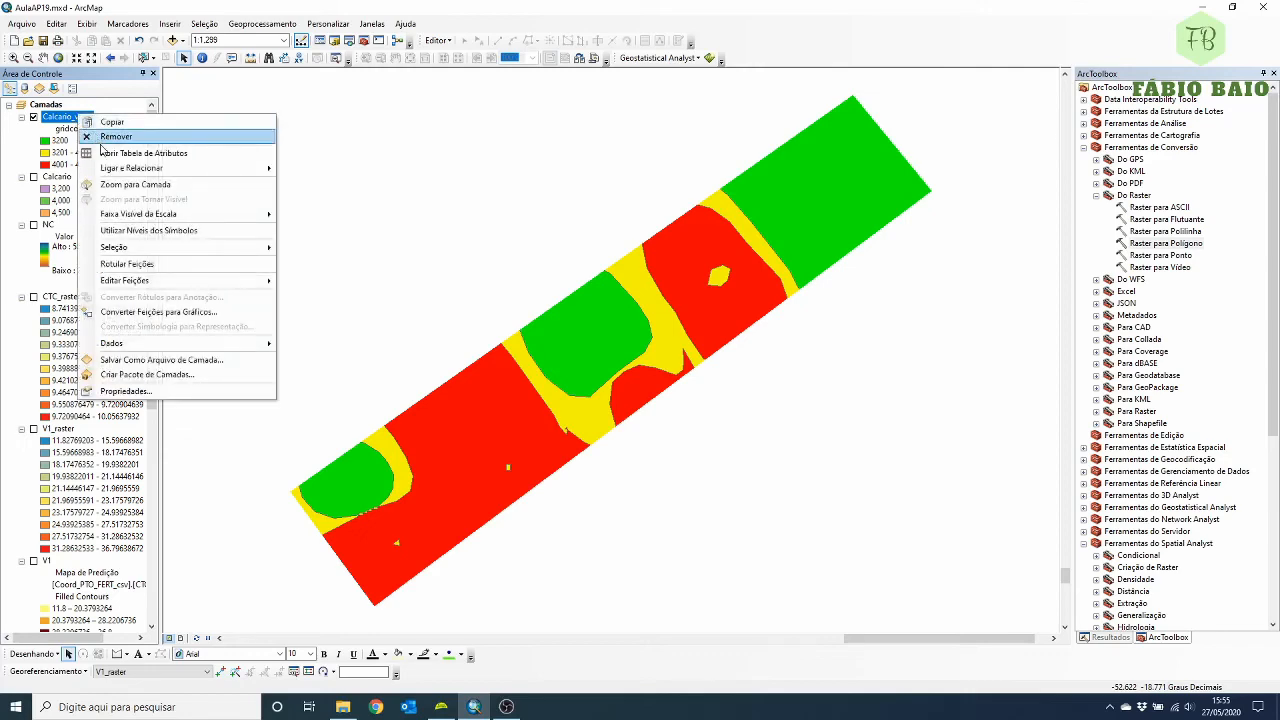
{"action": "left_click", "coordinate": [88, 150]}
{"action": "left_click_drag", "start_coordinate": [690, 304], "coordinate": [789, 321]}
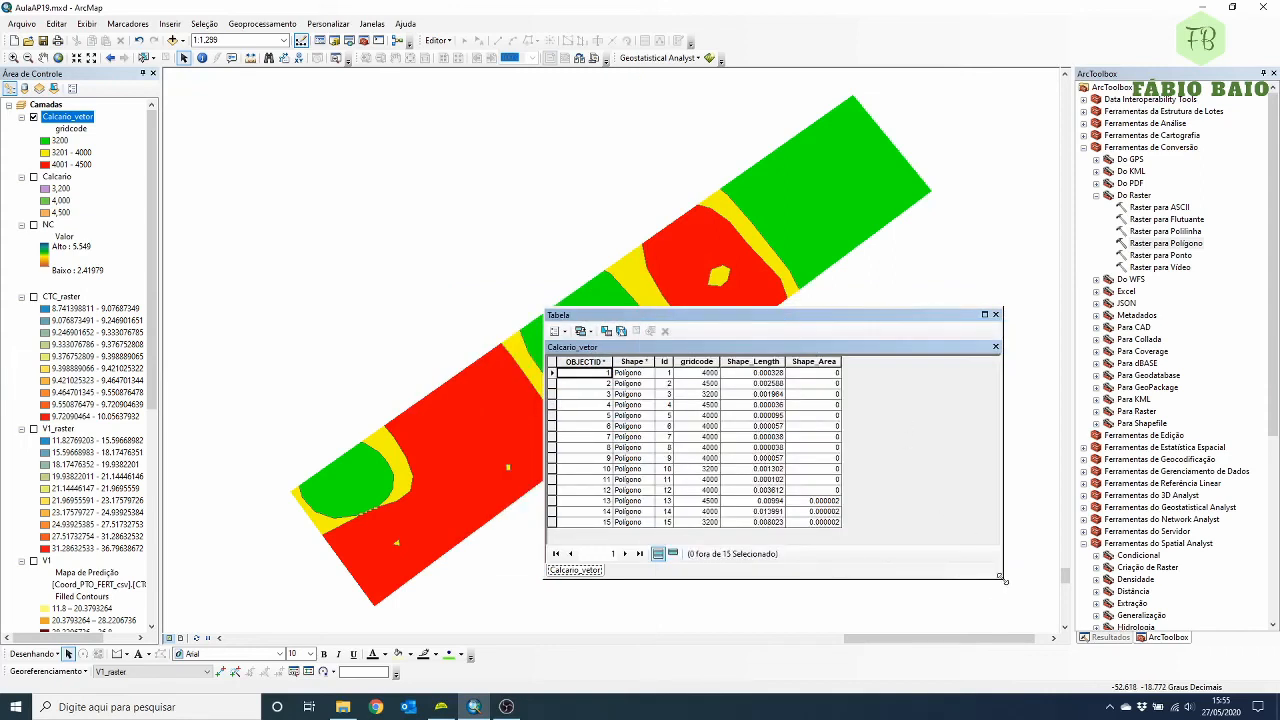
{"action": "left_click_drag", "start_coordinate": [1003, 577], "coordinate": [859, 601]}
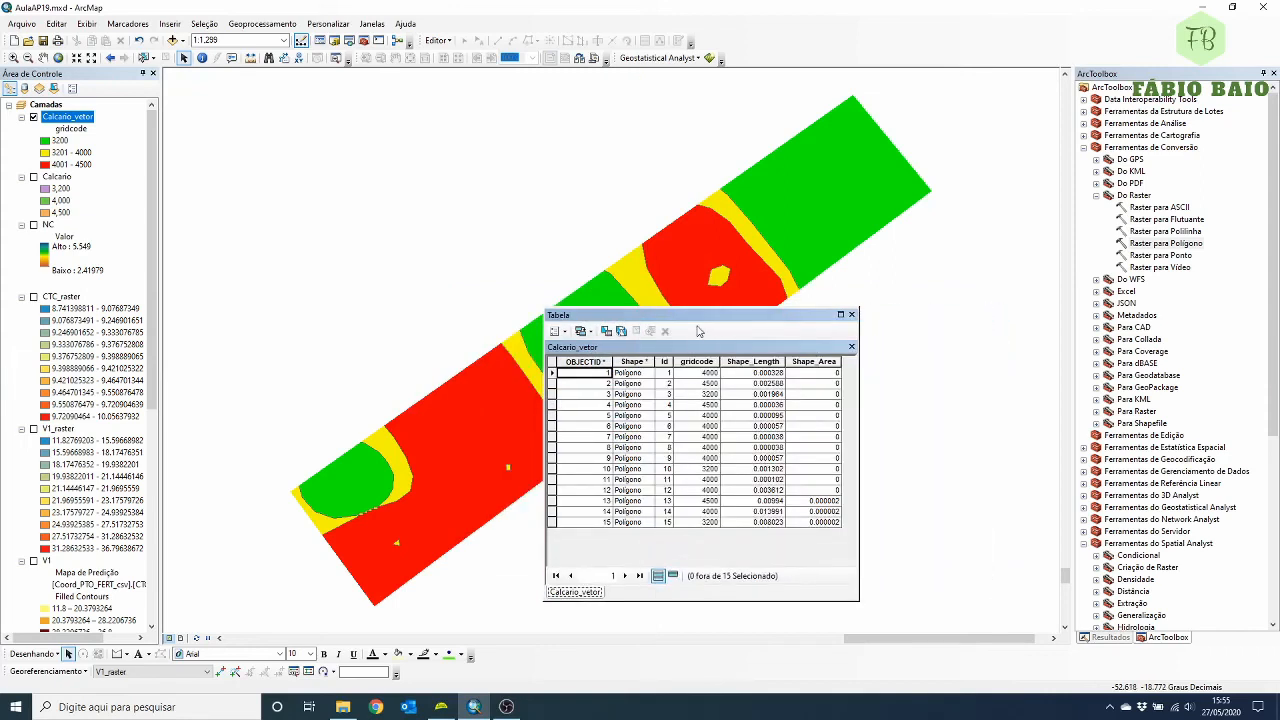
- Narrow the attribute table window and move it clear of the polygons on the map
{"action": "left_click_drag", "start_coordinate": [736, 328], "coordinate": [886, 337]}
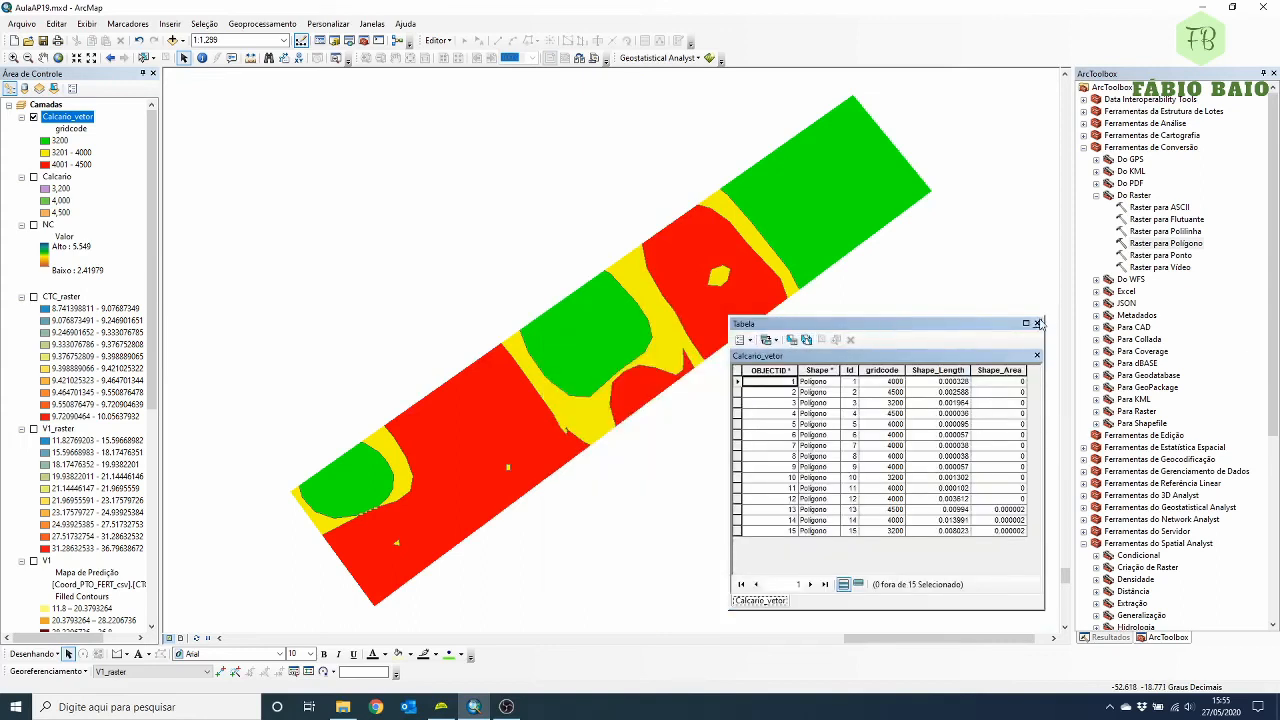
{"action": "left_click_drag", "start_coordinate": [1044, 318], "coordinate": [993, 320]}
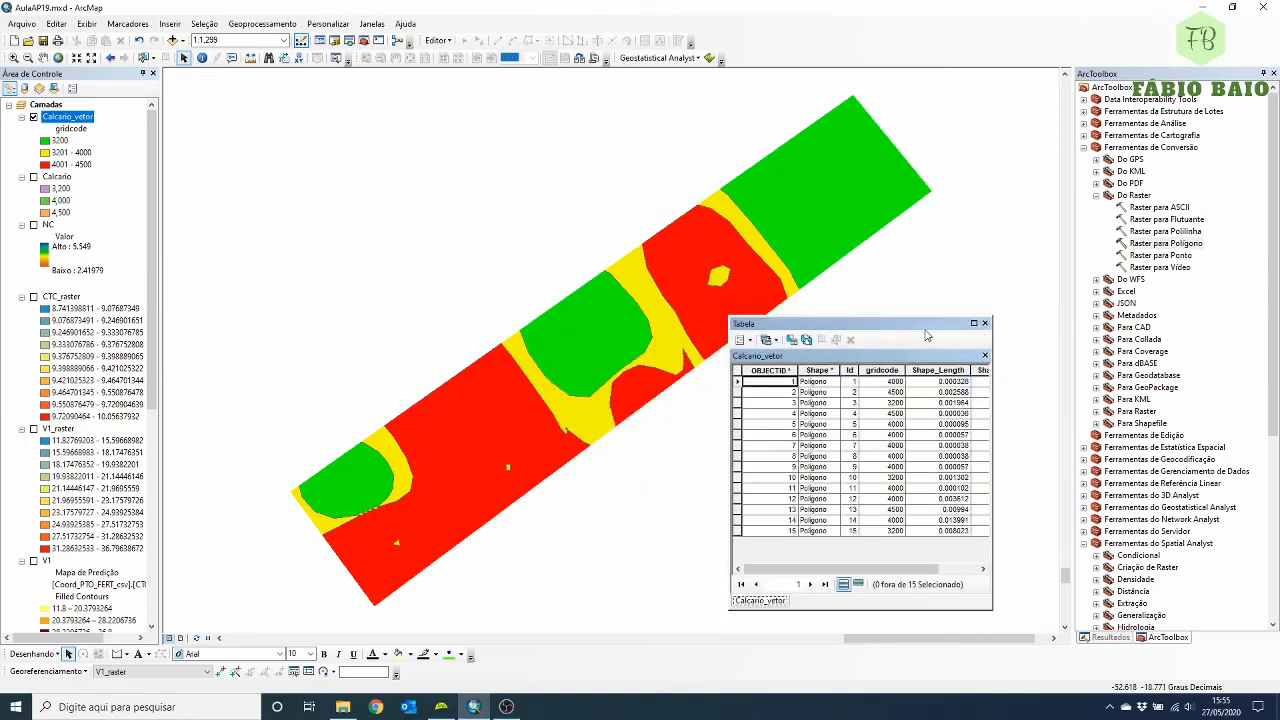
{"action": "left_click_drag", "start_coordinate": [895, 330], "coordinate": [611, 387]}
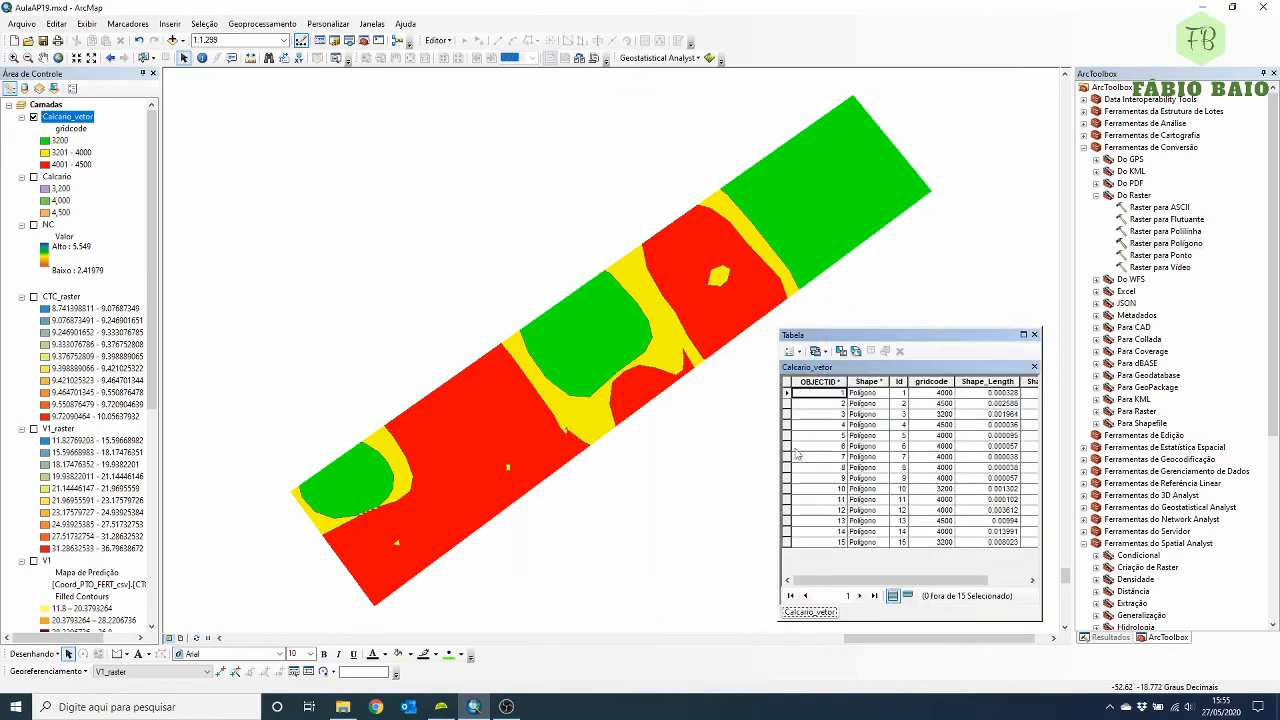
- Sort the Calcario_vetor attribute table by the gridcode field in descending order
{"action": "left_click", "coordinate": [935, 378]}
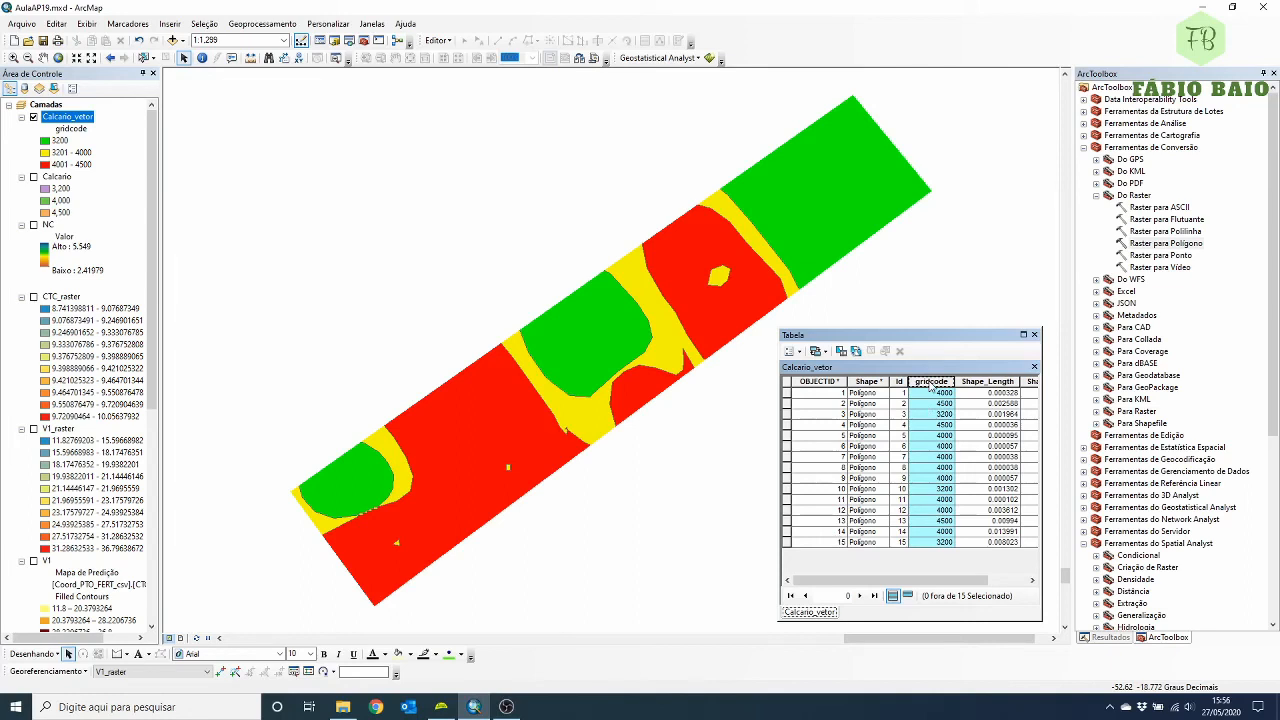
{"action": "right_click", "coordinate": [930, 384]}
{"action": "left_click", "coordinate": [945, 389]}
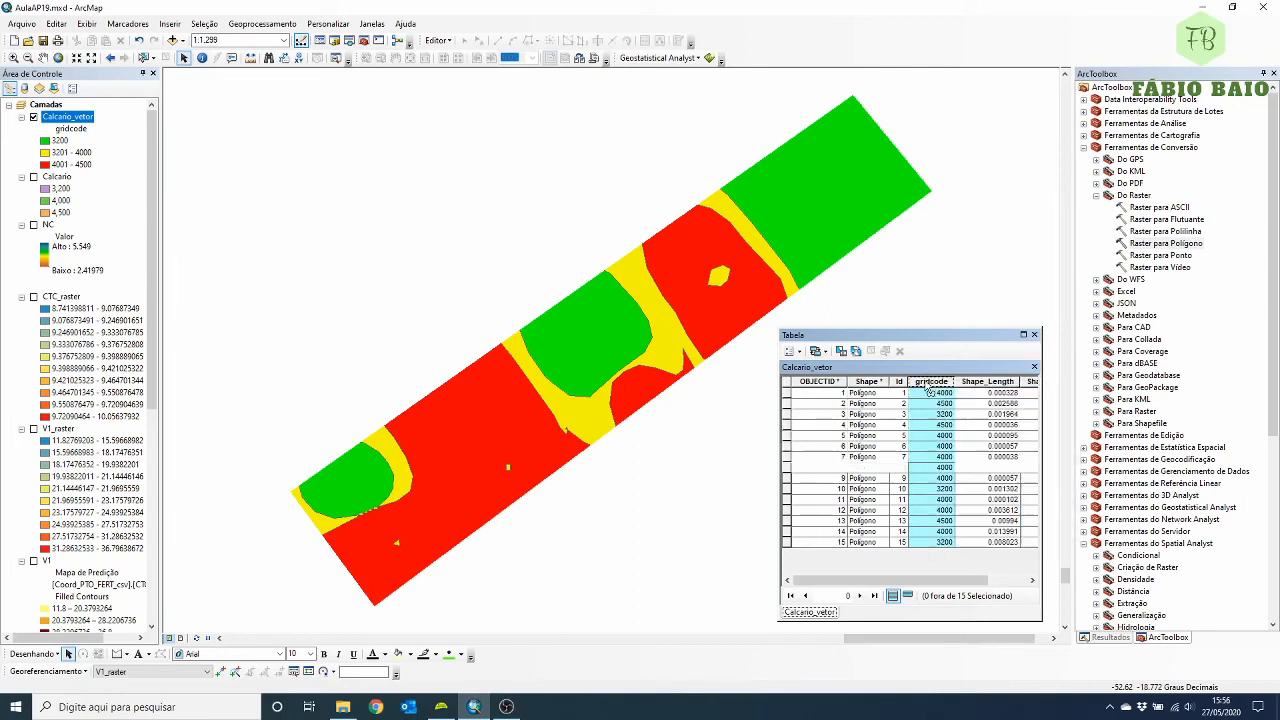
{"action": "double_click", "coordinate": [927, 382]}
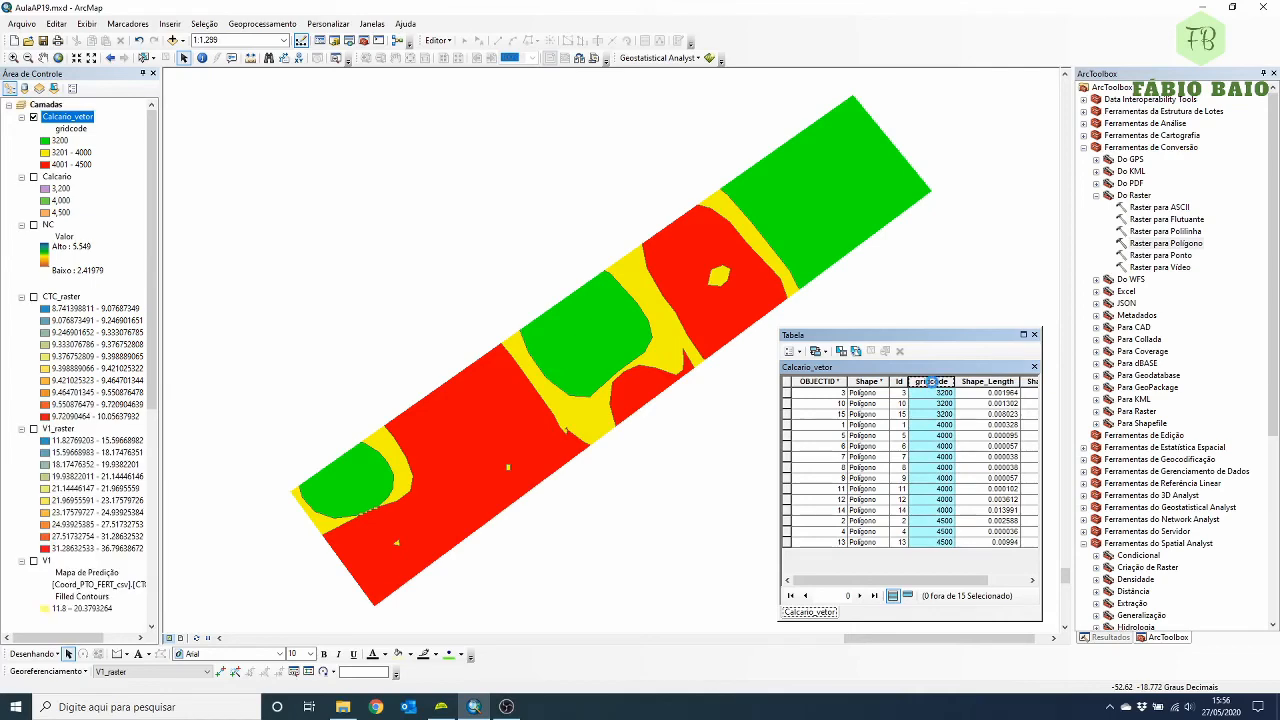
- Set the alternative name (Nome Alternativo) of the gridcode field to Rx in its field properties
{"action": "right_click", "coordinate": [930, 384]}
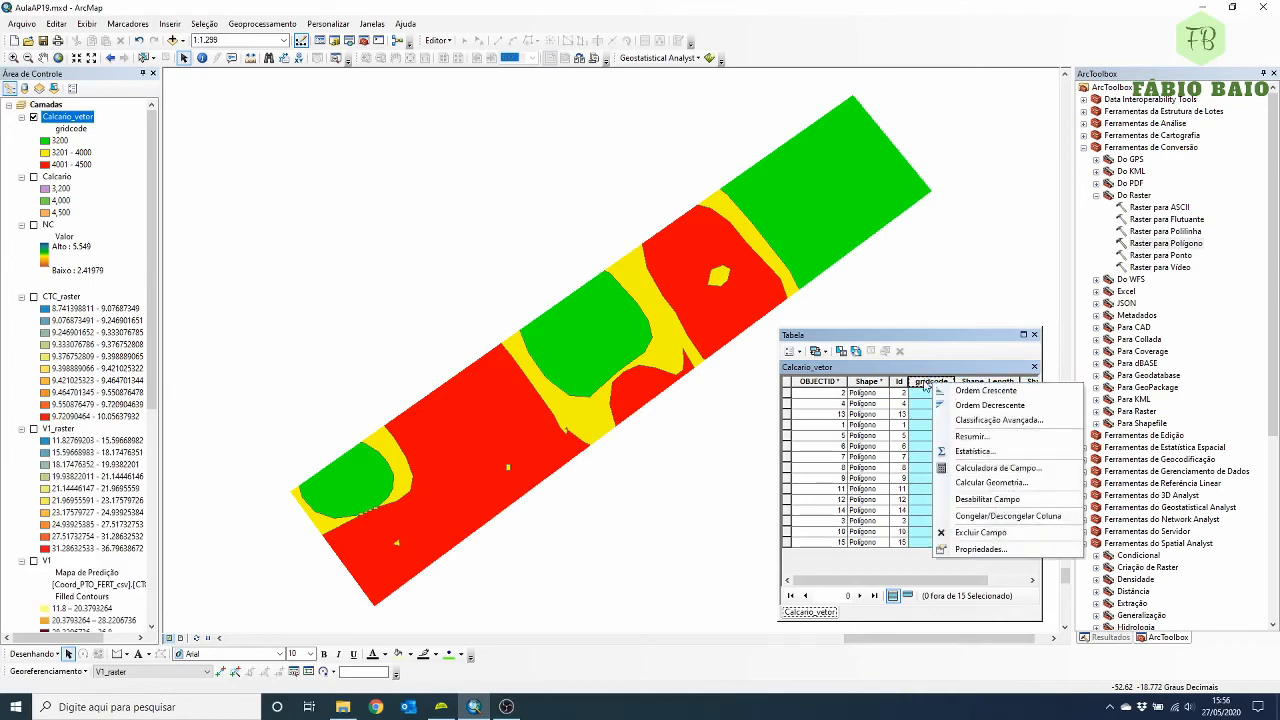
{"action": "right_click", "coordinate": [926, 385]}
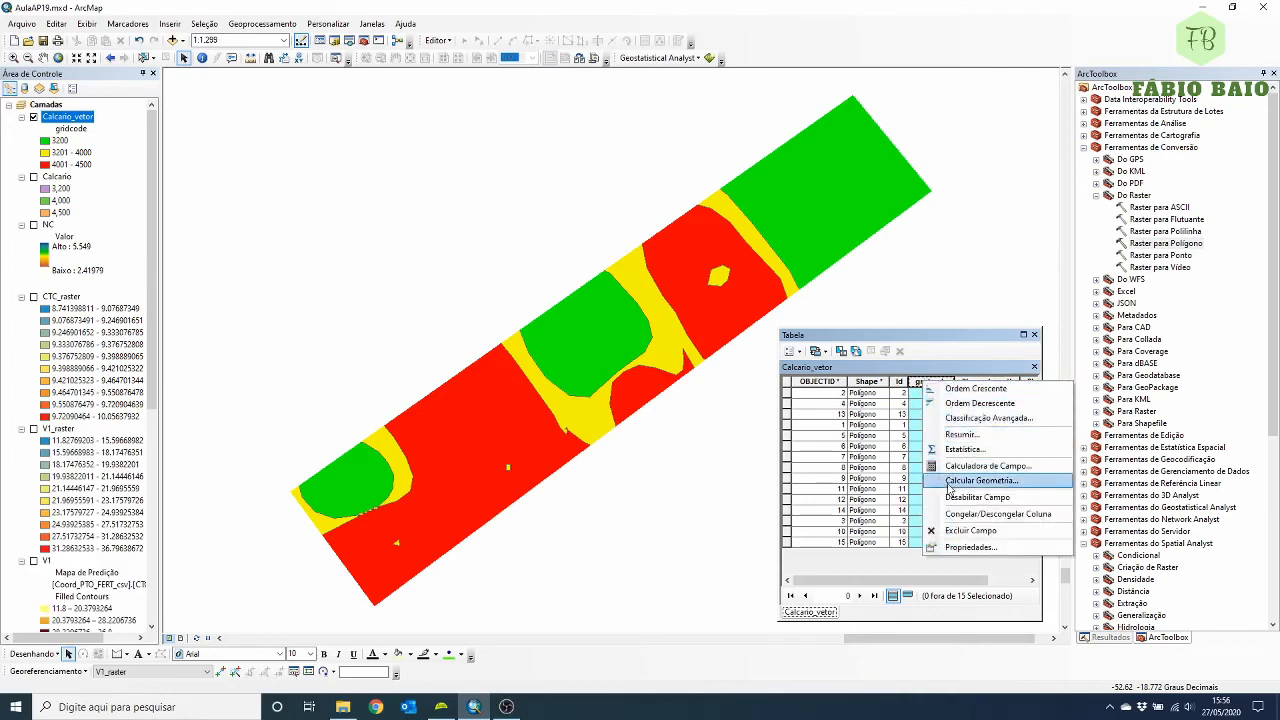
{"action": "left_click", "coordinate": [963, 546]}
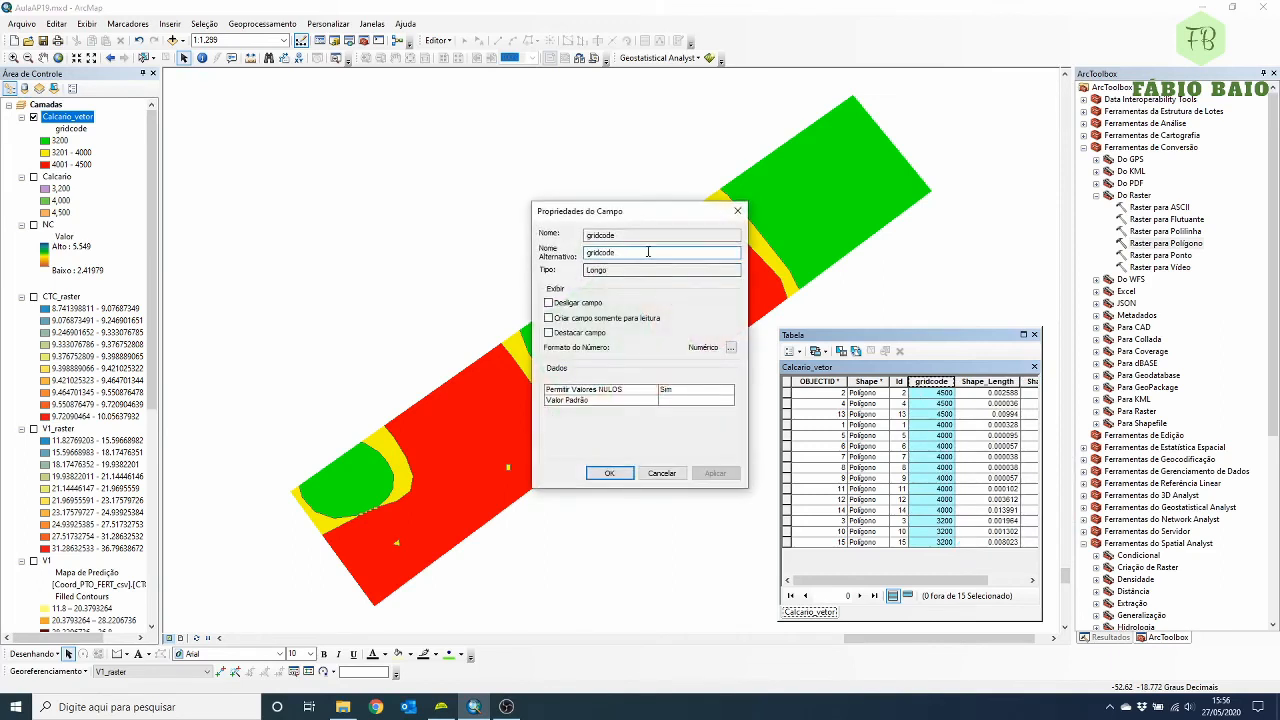
{"action": "type", "text": "Rx"}
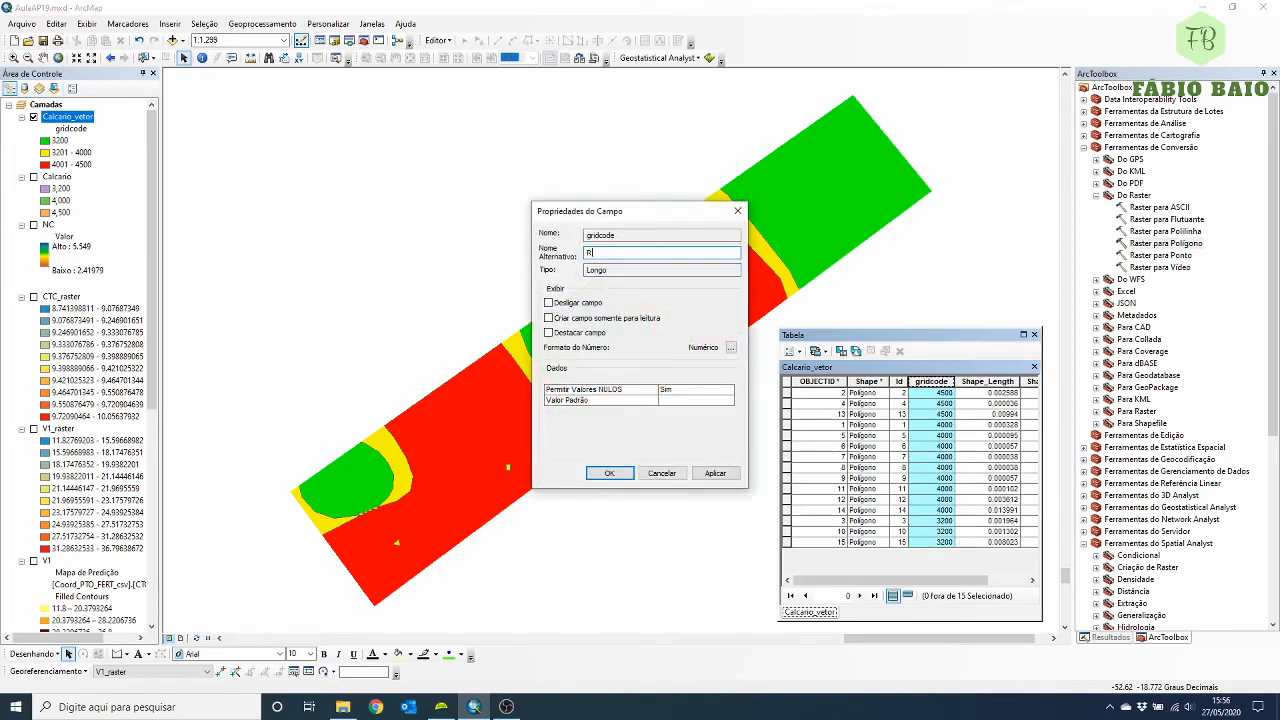
{"action": "left_click", "coordinate": [715, 473]}
{"action": "left_click", "coordinate": [619, 475]}
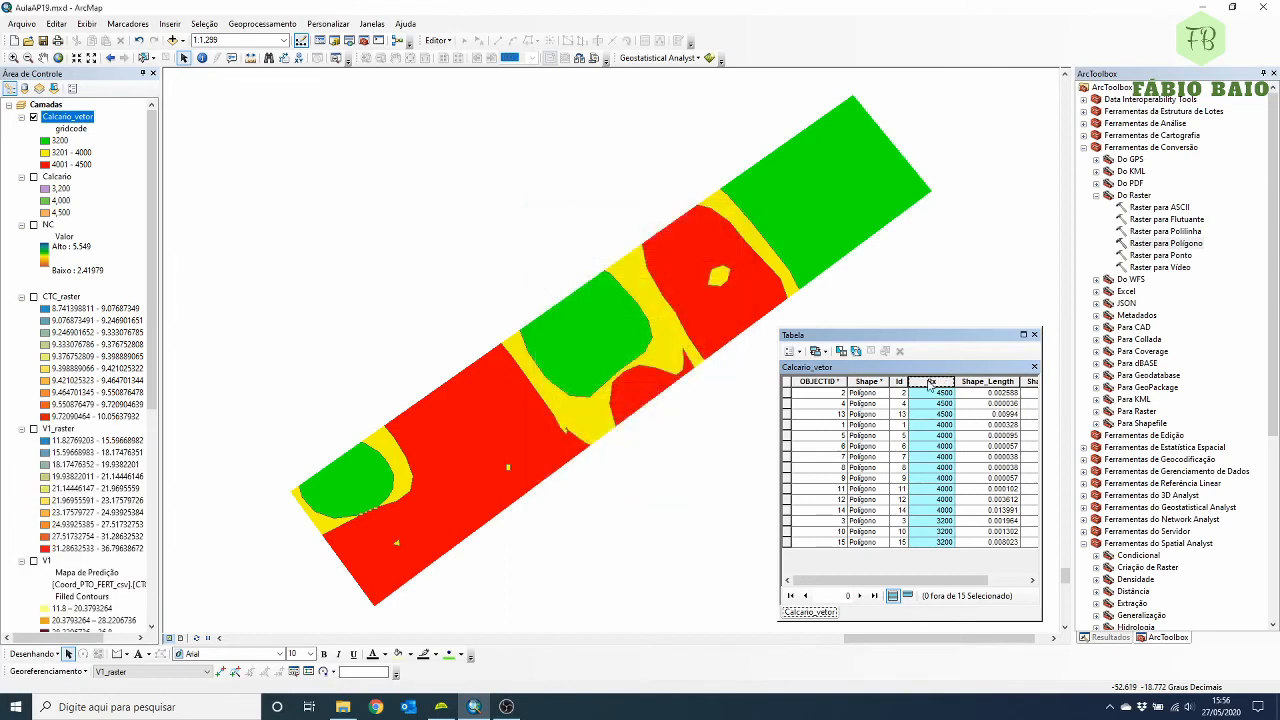
- Examine the Shape_Length and Shape_Area fields and the available field operations, and close the attribute table
{"action": "left_click_drag", "start_coordinate": [941, 585], "coordinate": [975, 583]}
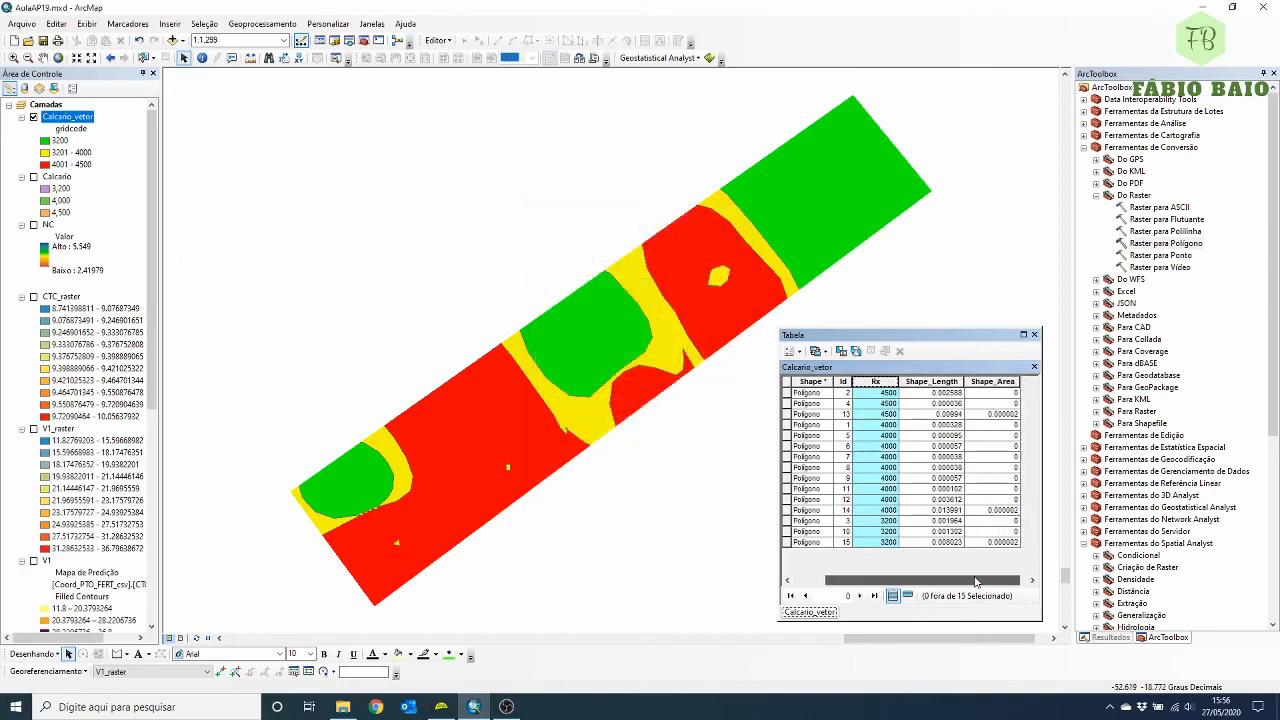
{"action": "left_click", "coordinate": [935, 381]}
{"action": "right_click", "coordinate": [936, 382]}
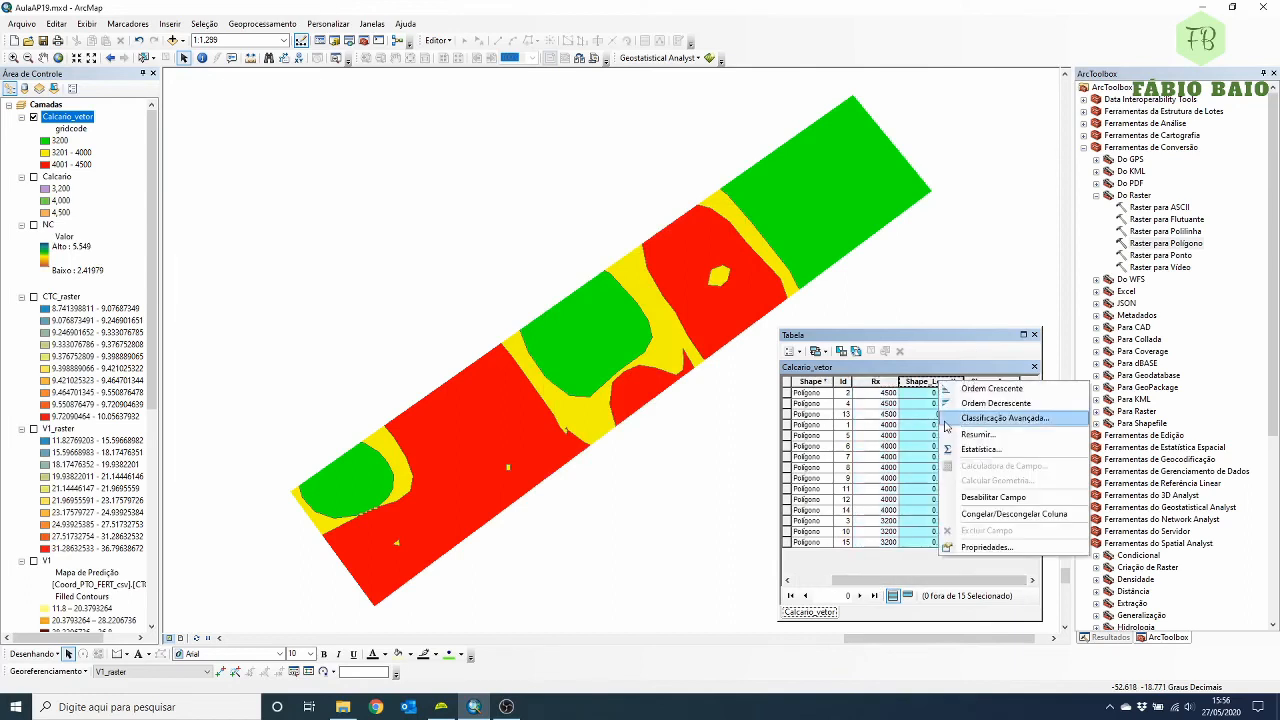
{"action": "left_click", "coordinate": [878, 388]}
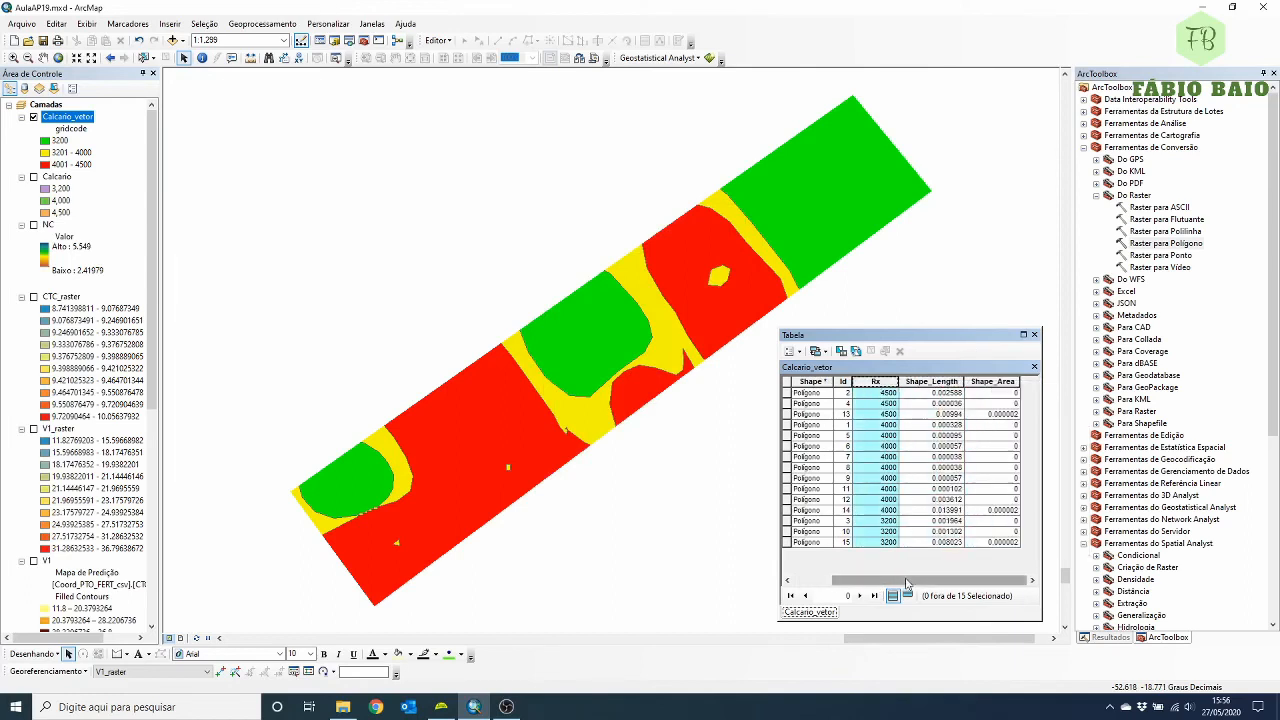
{"action": "left_click_drag", "start_coordinate": [866, 583], "coordinate": [820, 583]}
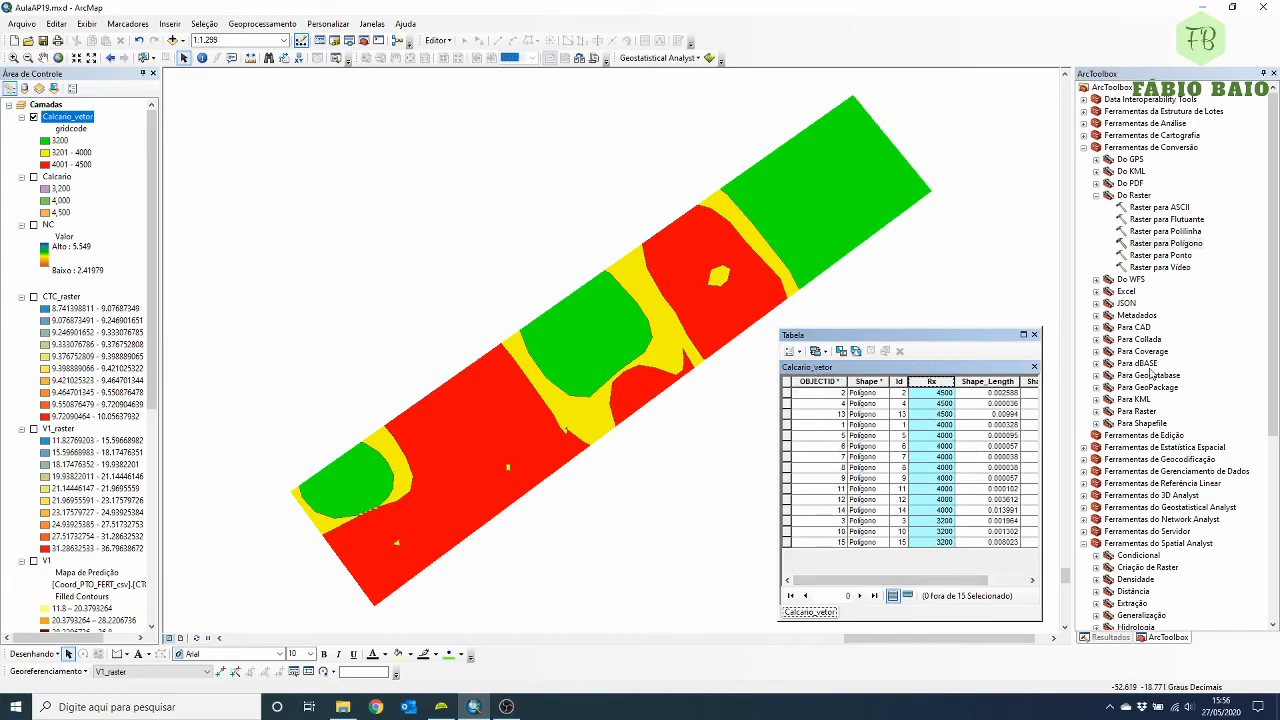
{"action": "left_click", "coordinate": [1035, 335]}
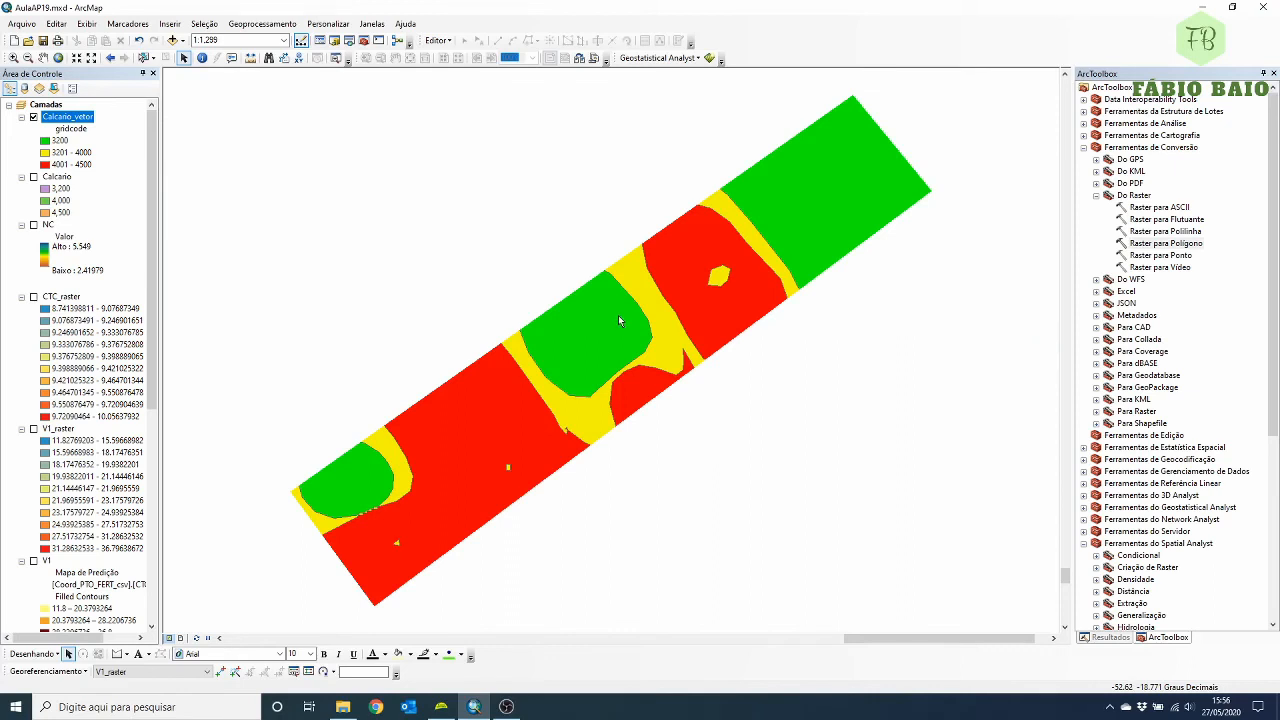
- Reopen the Calcario_vetor attribute table and select each of the three green polygons on the map to check its Rx record
{"action": "left_click", "coordinate": [72, 164]}
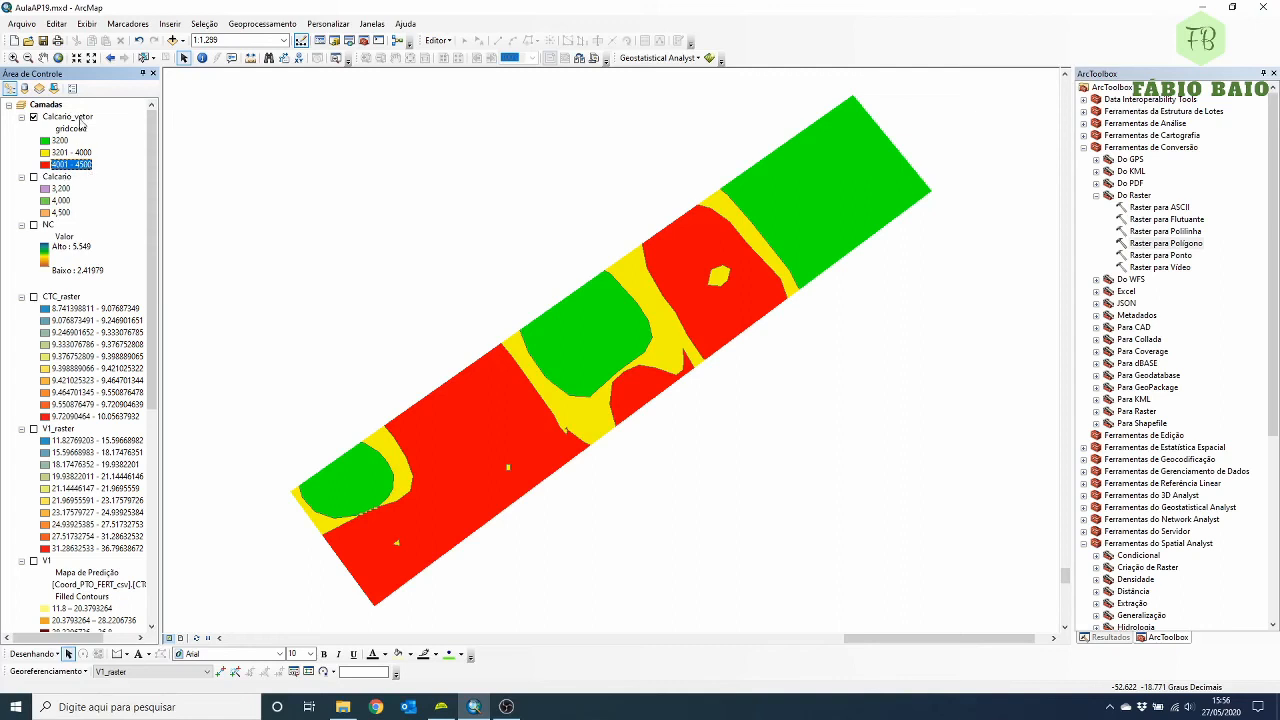
{"action": "right_click", "coordinate": [82, 124]}
{"action": "left_click", "coordinate": [110, 157]}
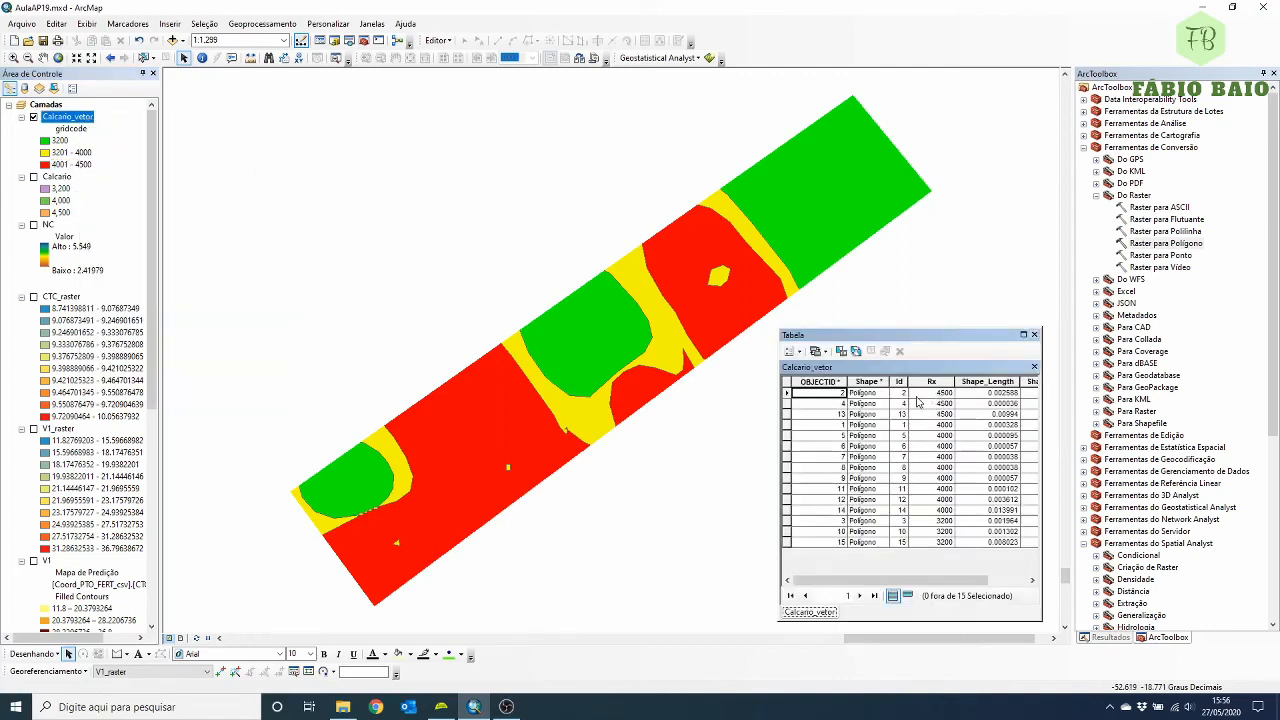
{"action": "left_click", "coordinate": [150, 60]}
{"action": "left_click", "coordinate": [160, 73]}
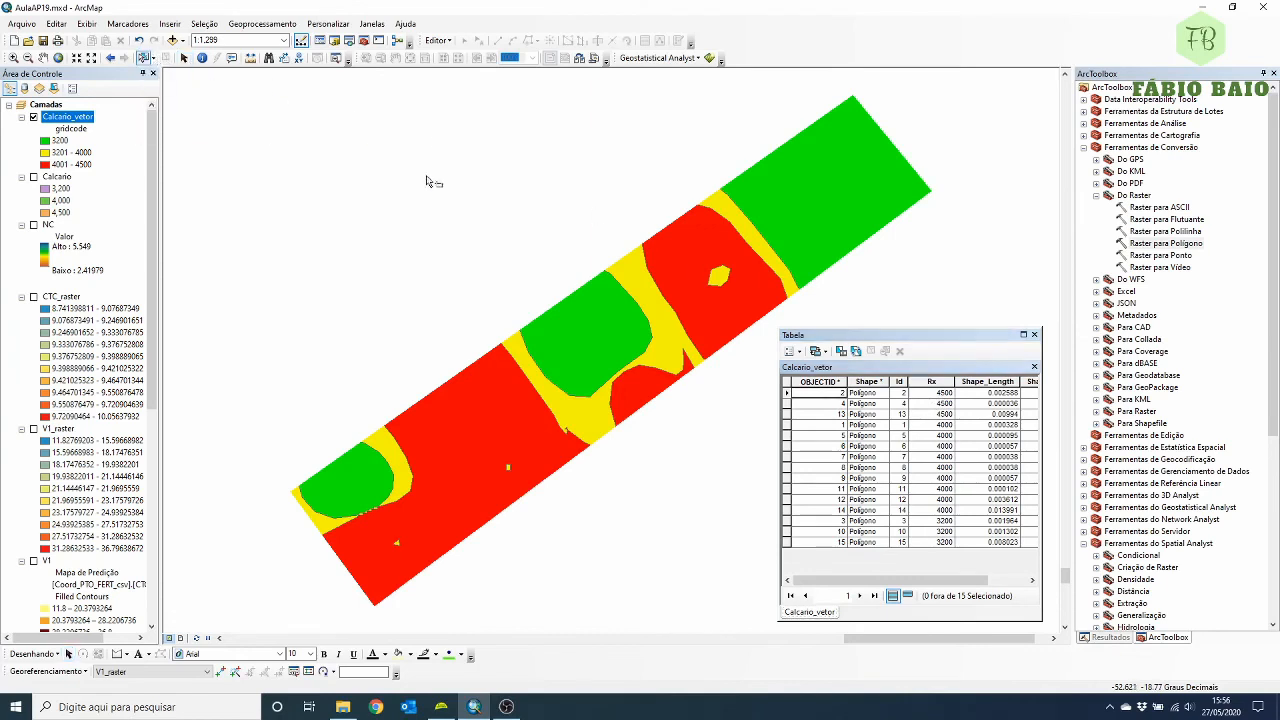
{"action": "left_click", "coordinate": [582, 333]}
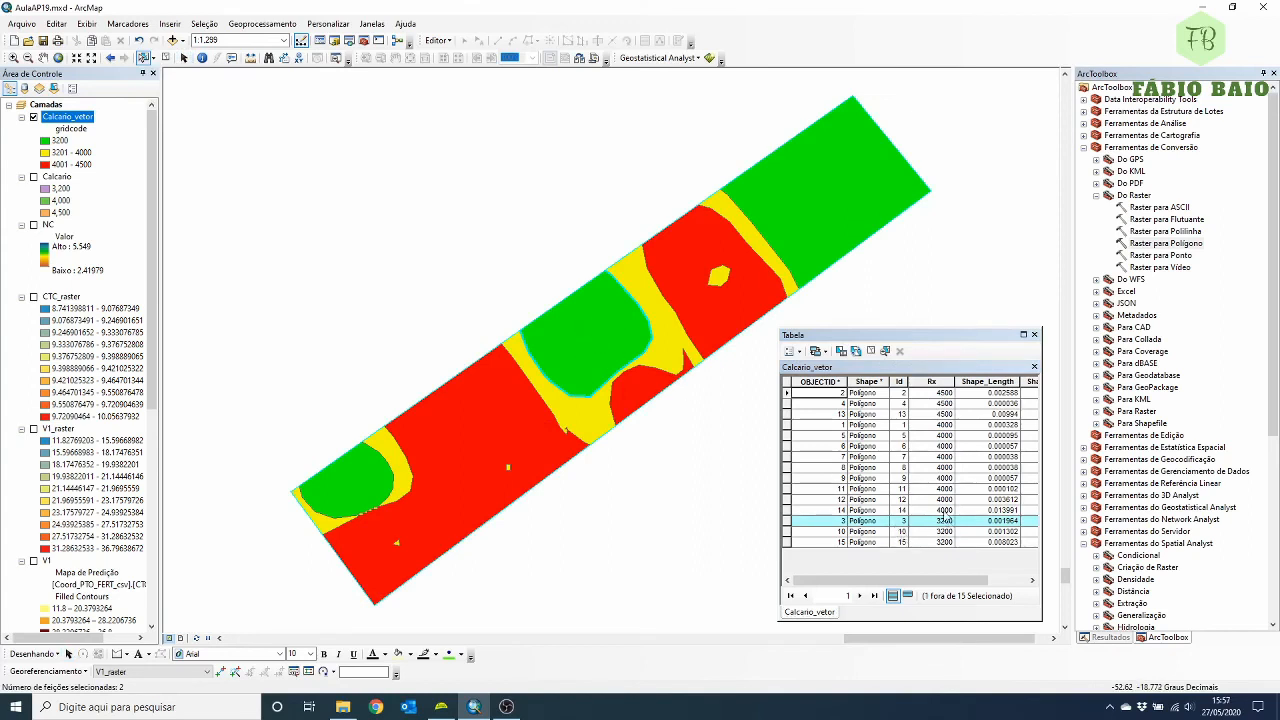
{"action": "left_click", "coordinate": [830, 230]}
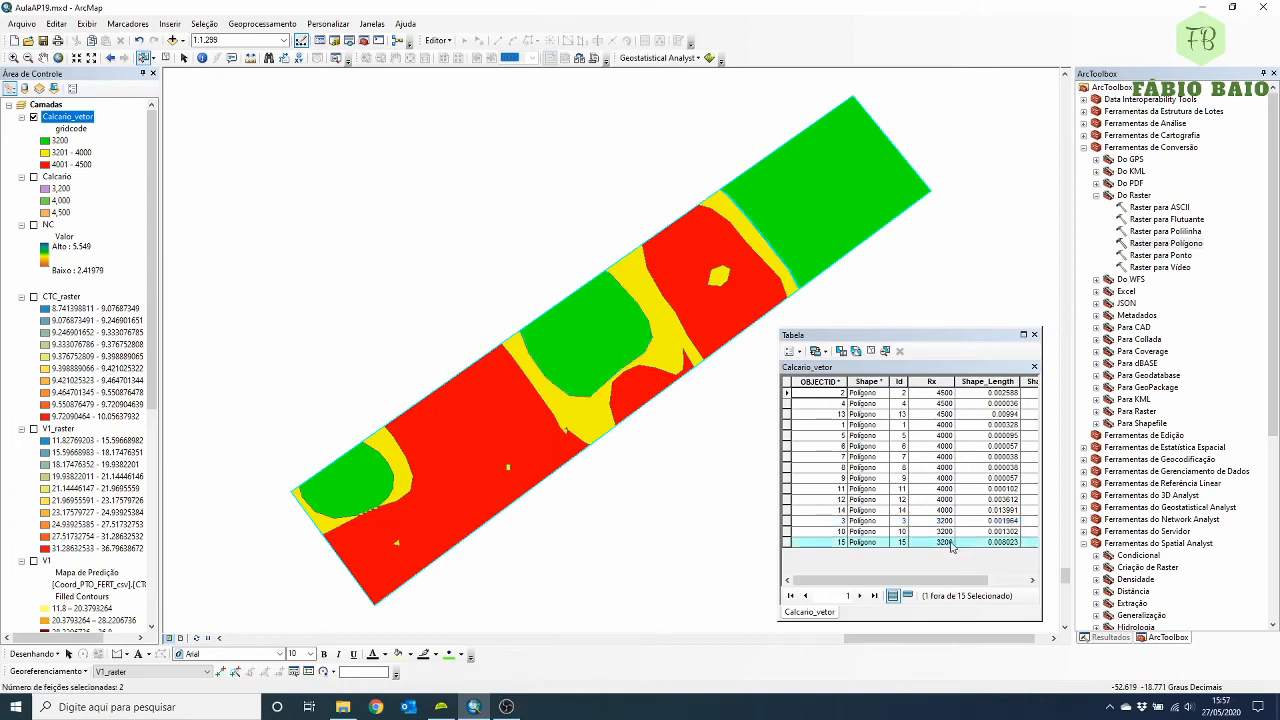
{"action": "left_click", "coordinate": [343, 478]}
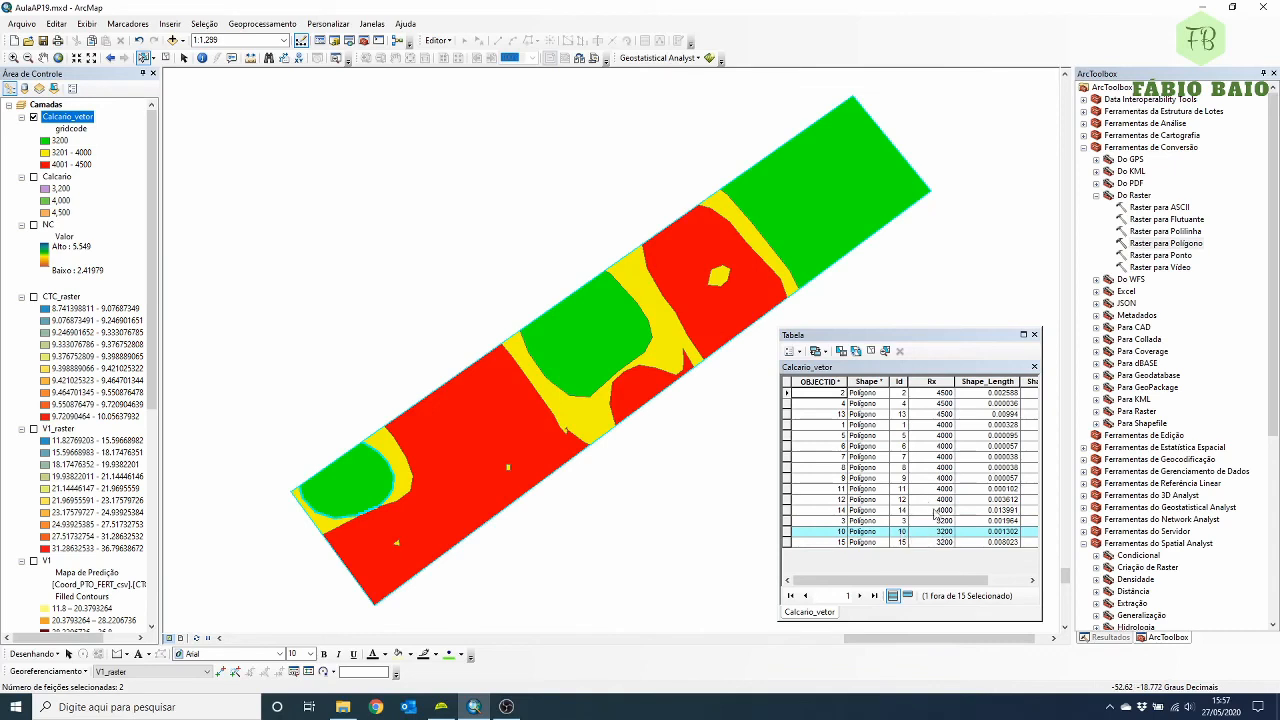
- Select the two largest red polygons one by one to check their Rx records, and close the table with the selection cleared
{"action": "left_click_drag", "start_coordinate": [473, 382], "coordinate": [512, 436]}
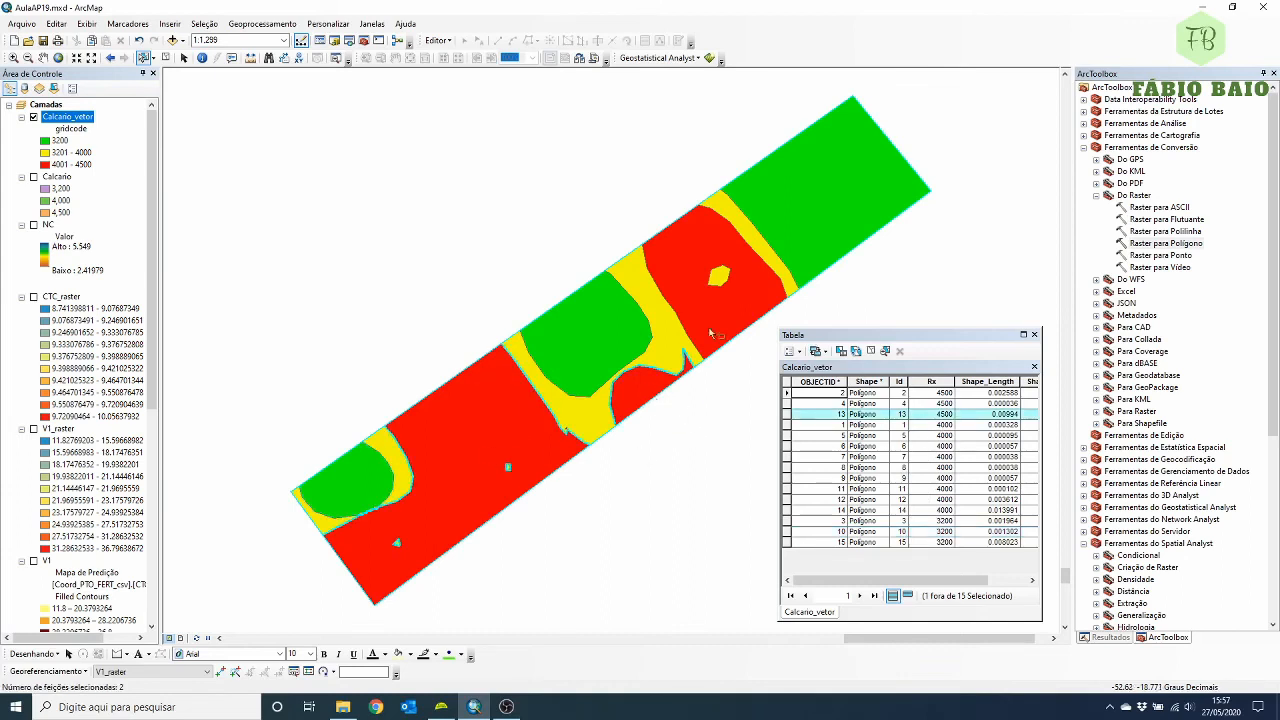
{"action": "left_click_drag", "start_coordinate": [694, 308], "coordinate": [733, 334]}
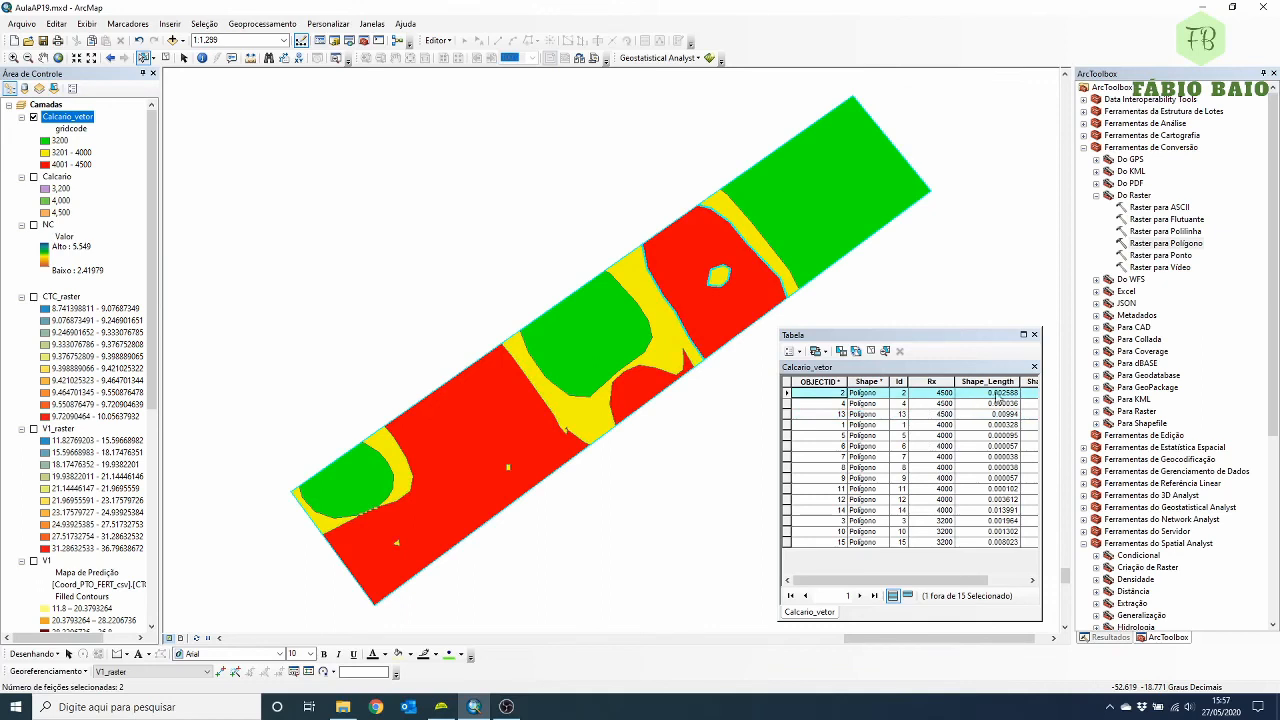
{"action": "left_click", "coordinate": [1035, 335]}
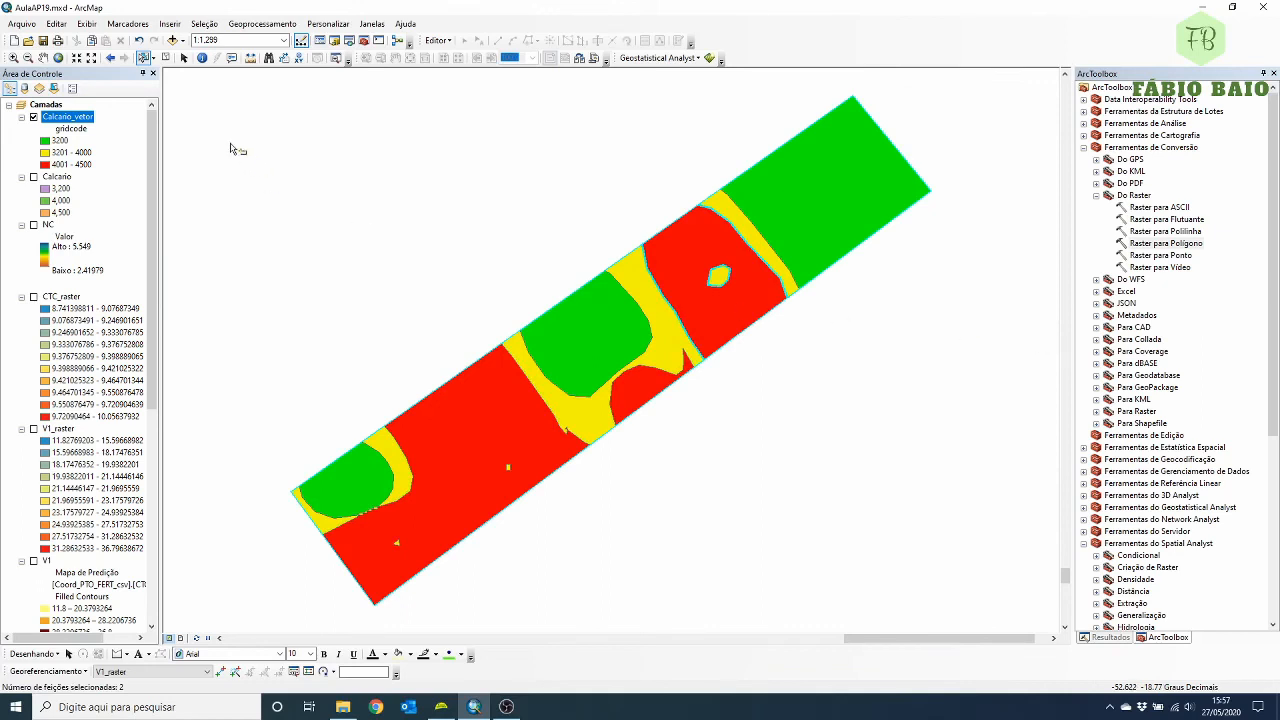
{"action": "left_click", "coordinate": [164, 56]}
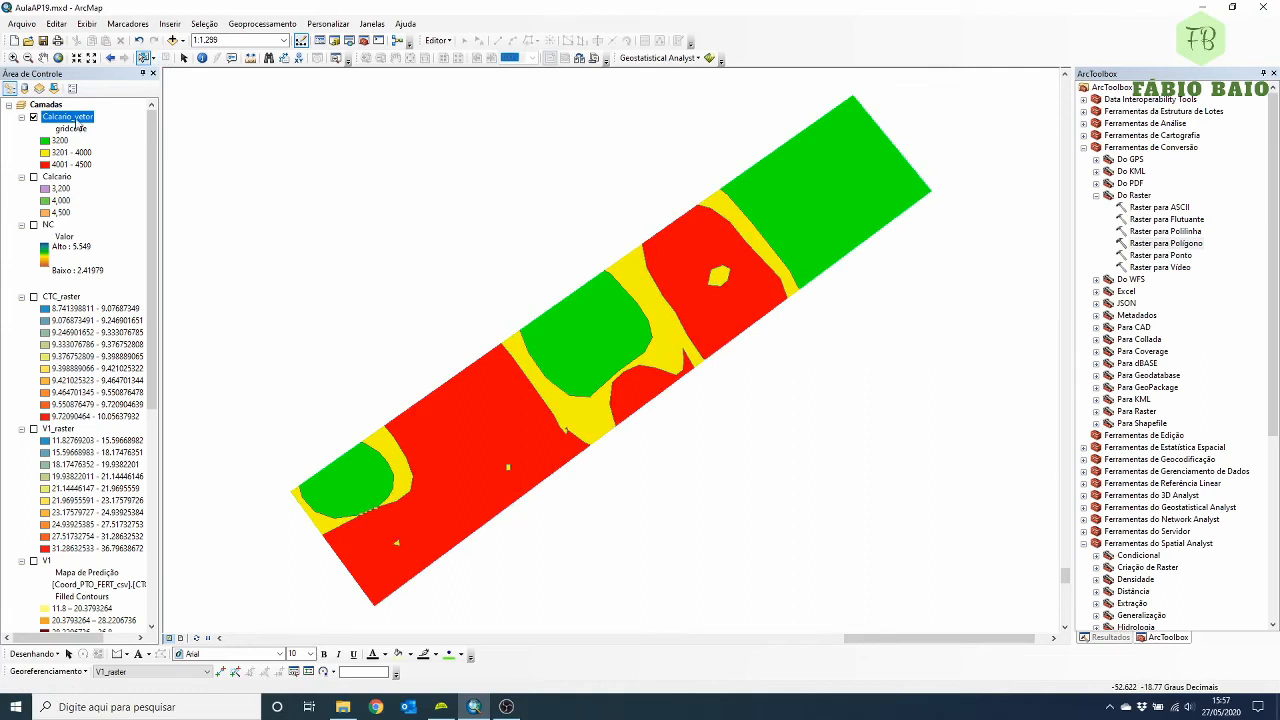
- Start exporting all features of Calcario_vetor as a shapefile and browse for the output location
{"action": "right_click", "coordinate": [78, 120]}
{"action": "mouse_move", "coordinate": [246, 355]}
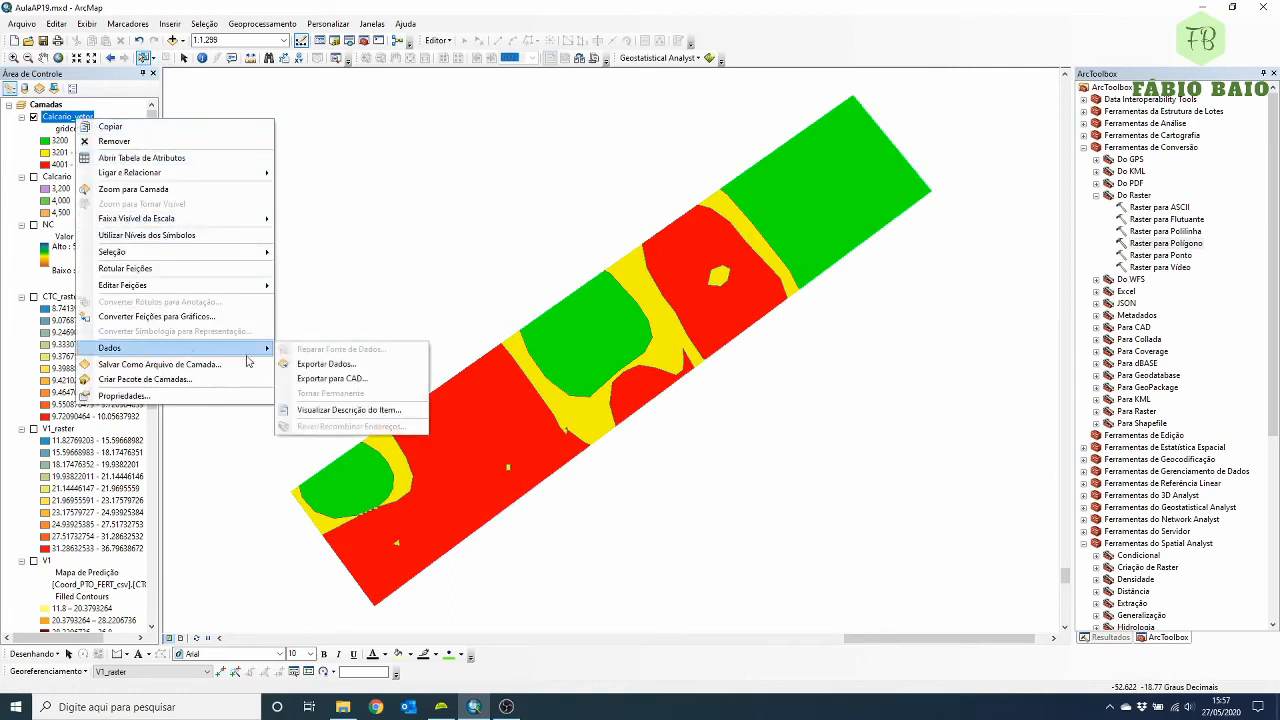
{"action": "left_click", "coordinate": [322, 364]}
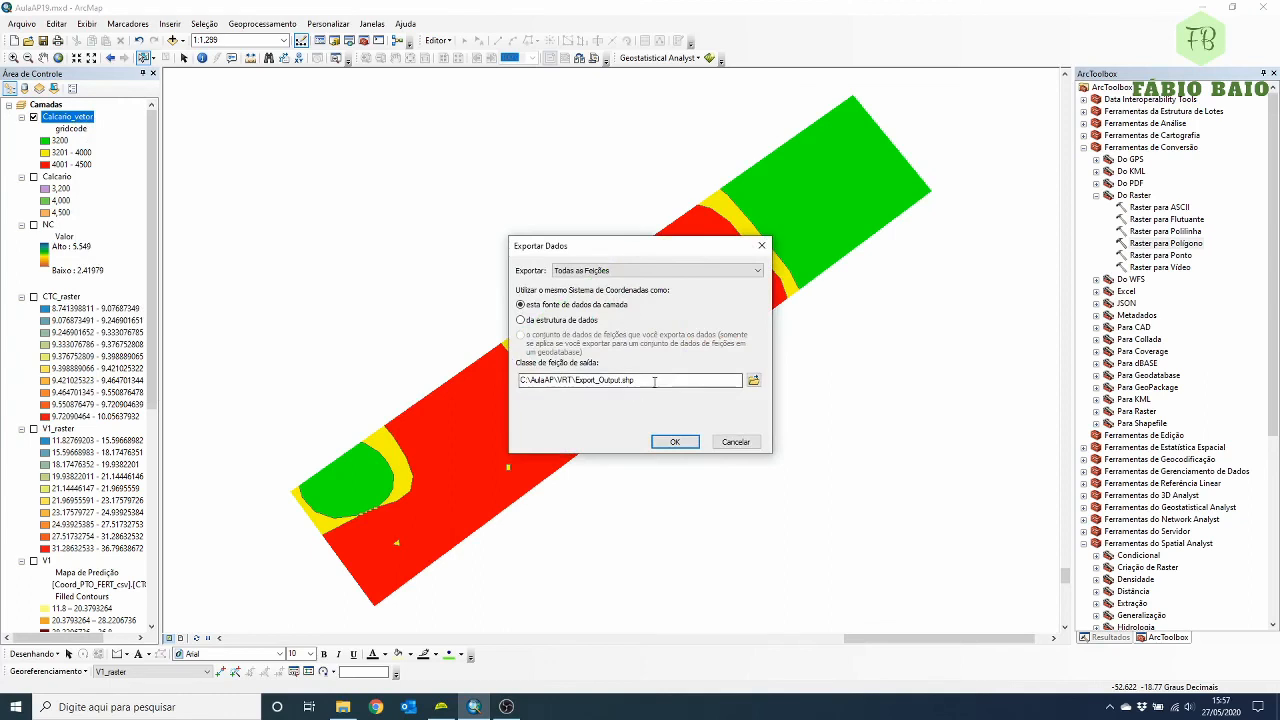
{"action": "left_click", "coordinate": [754, 381]}
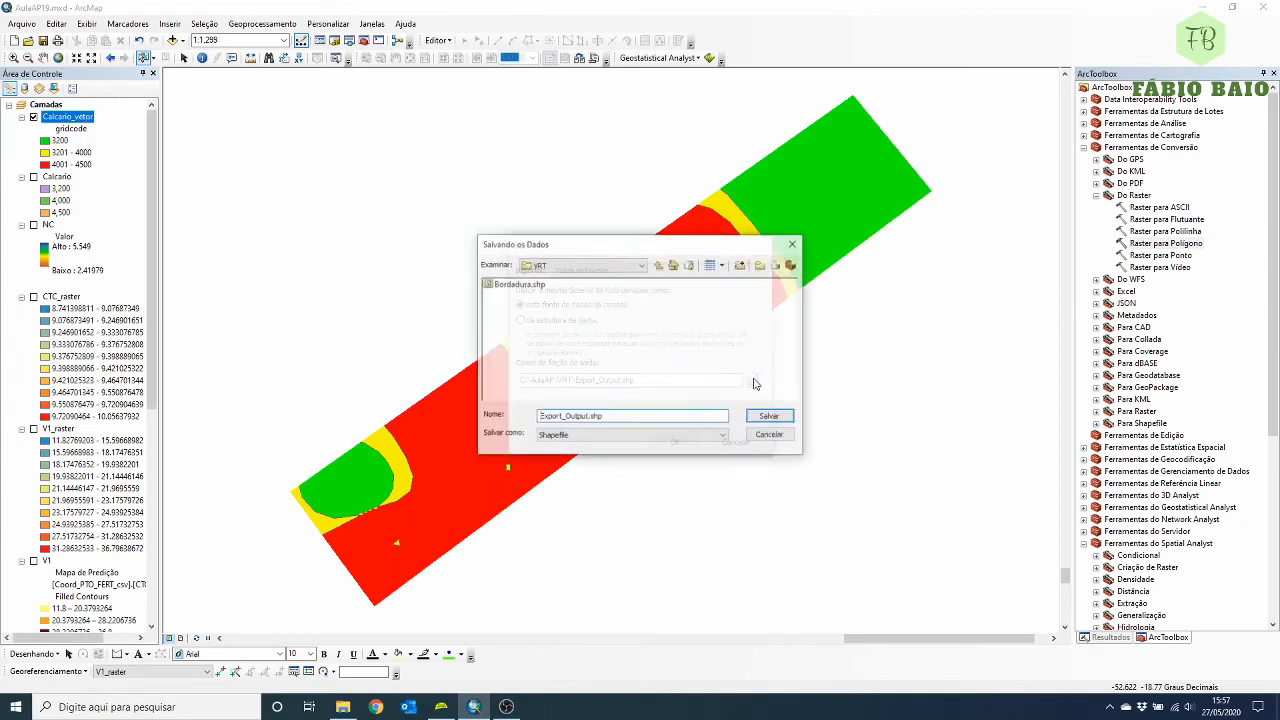
{"action": "left_click", "coordinate": [641, 265]}
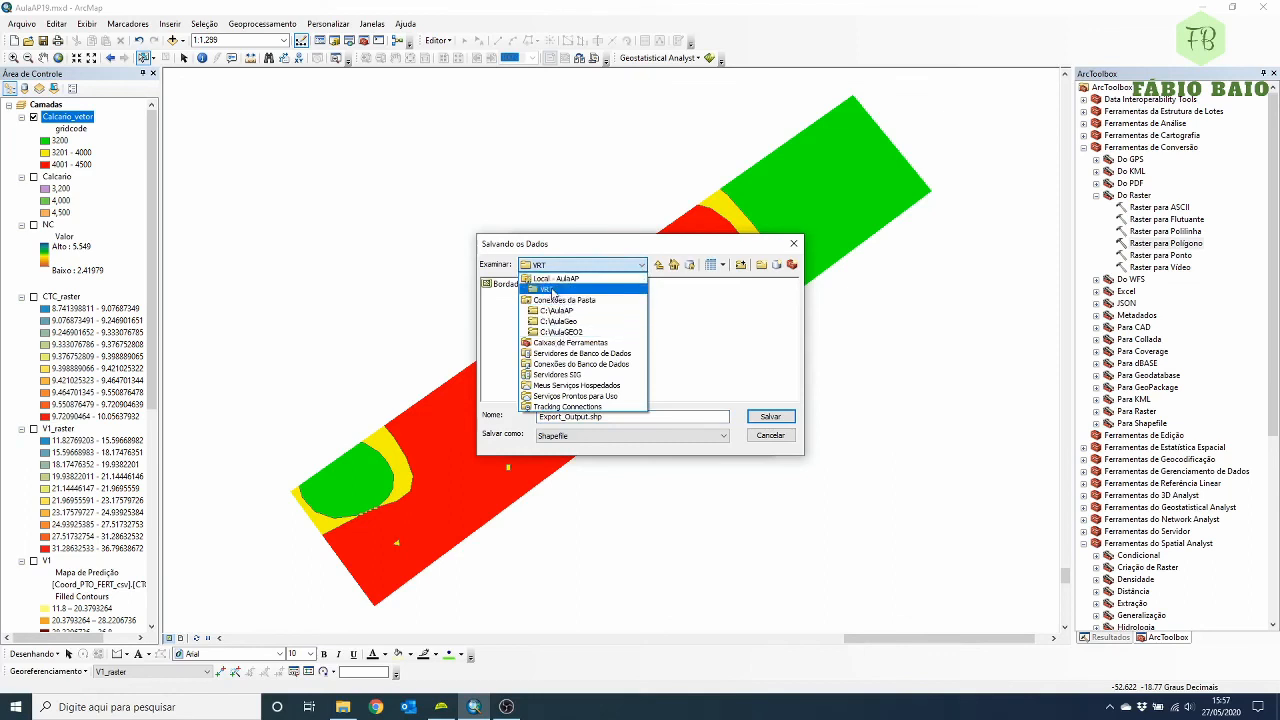
{"action": "left_click", "coordinate": [551, 290]}
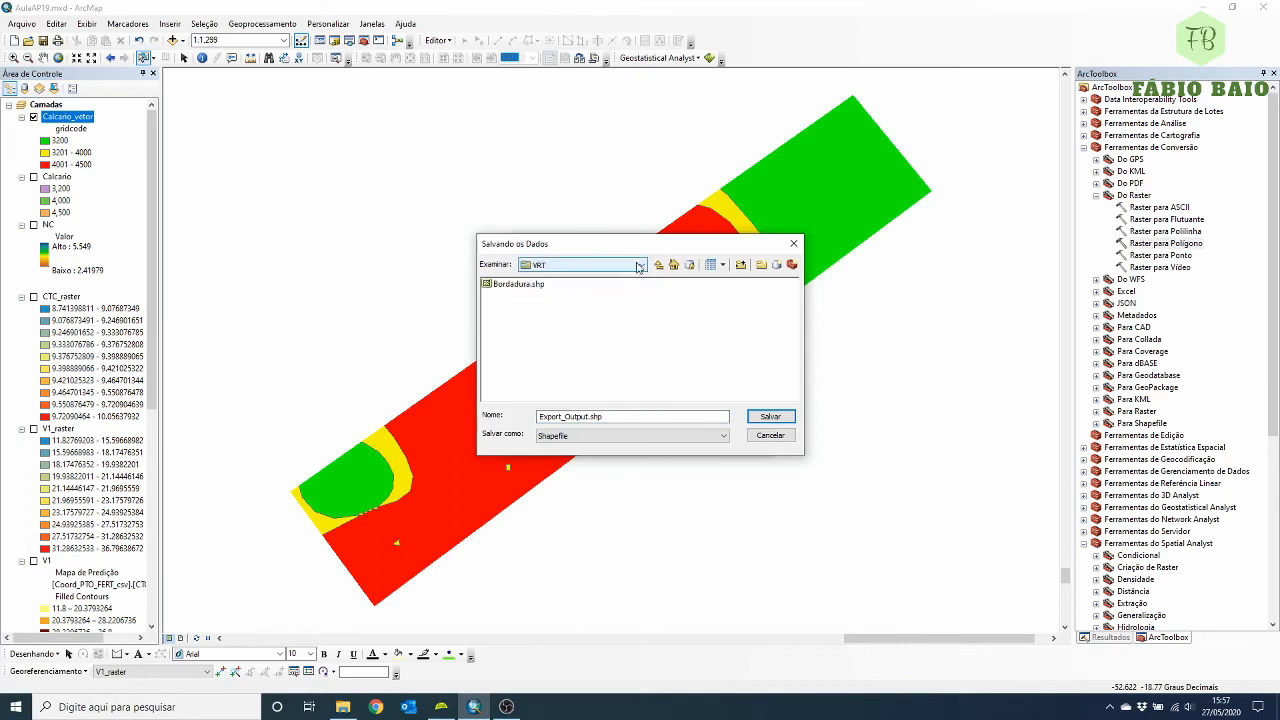
{"action": "left_click", "coordinate": [741, 266]}
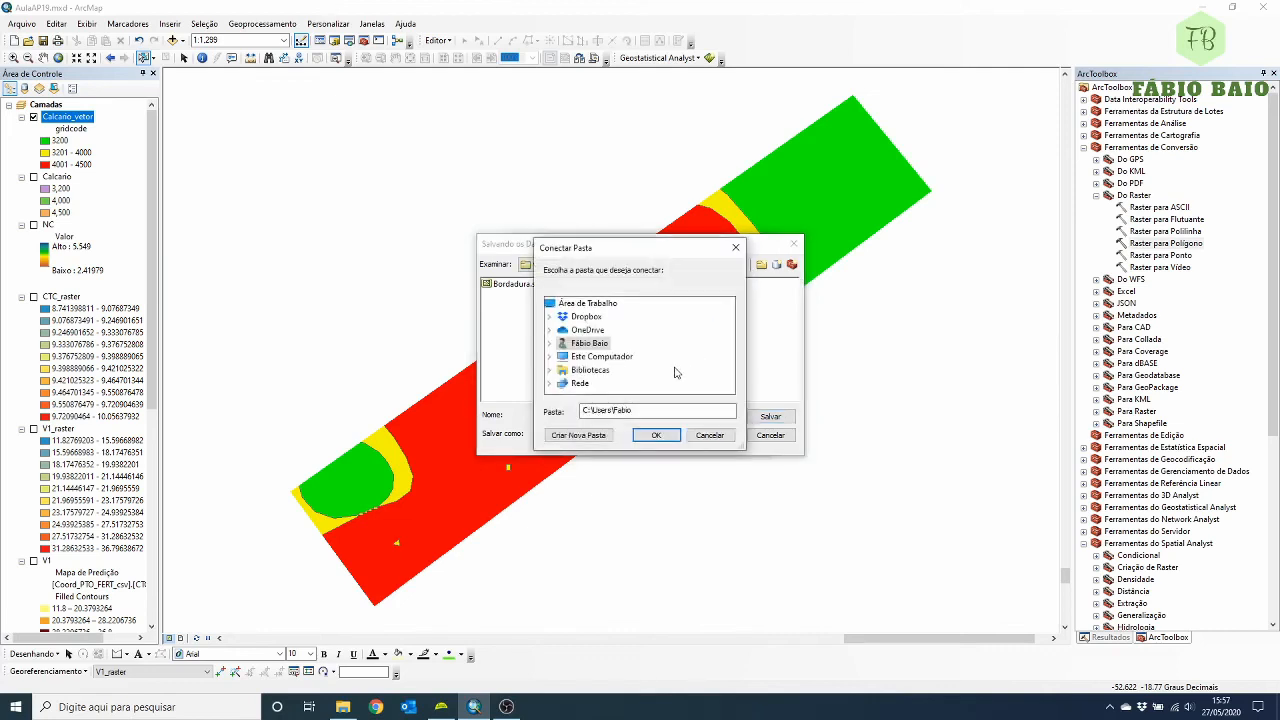
{"action": "left_click", "coordinate": [736, 247]}
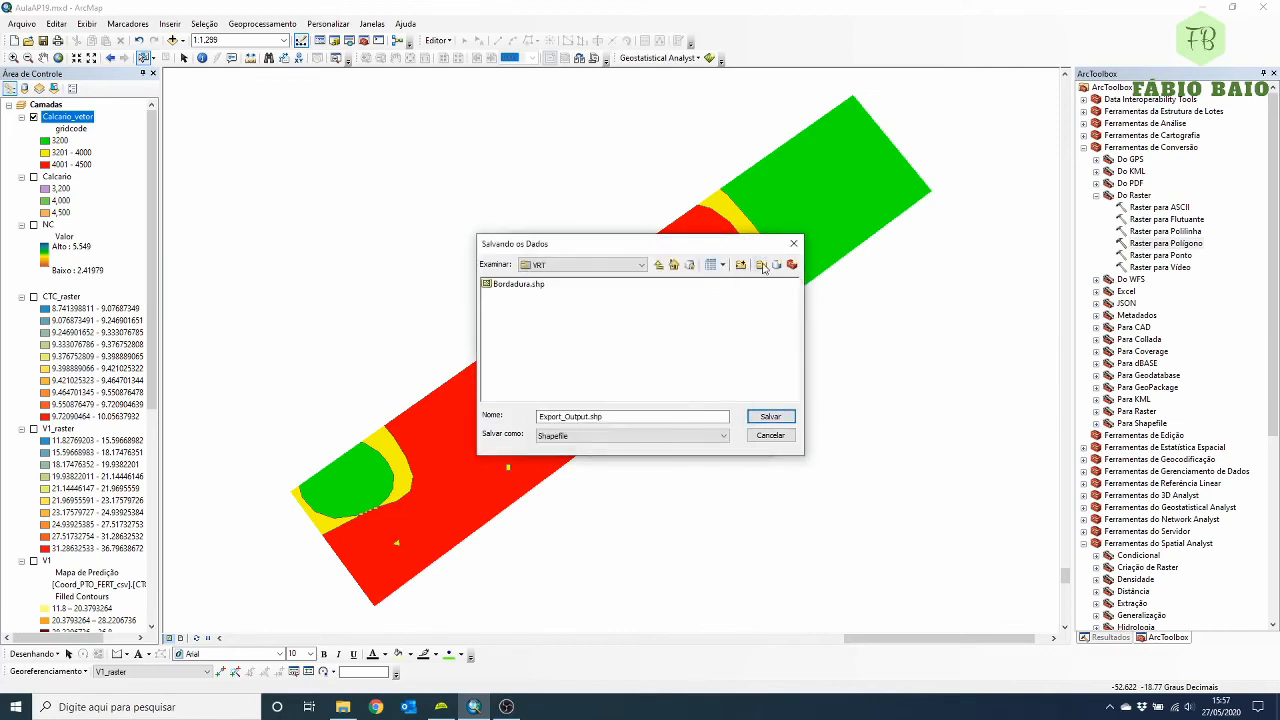
- Create a folder named AgGPS inside the VRT folder and open it as the export destination
{"action": "left_click", "coordinate": [761, 264]}
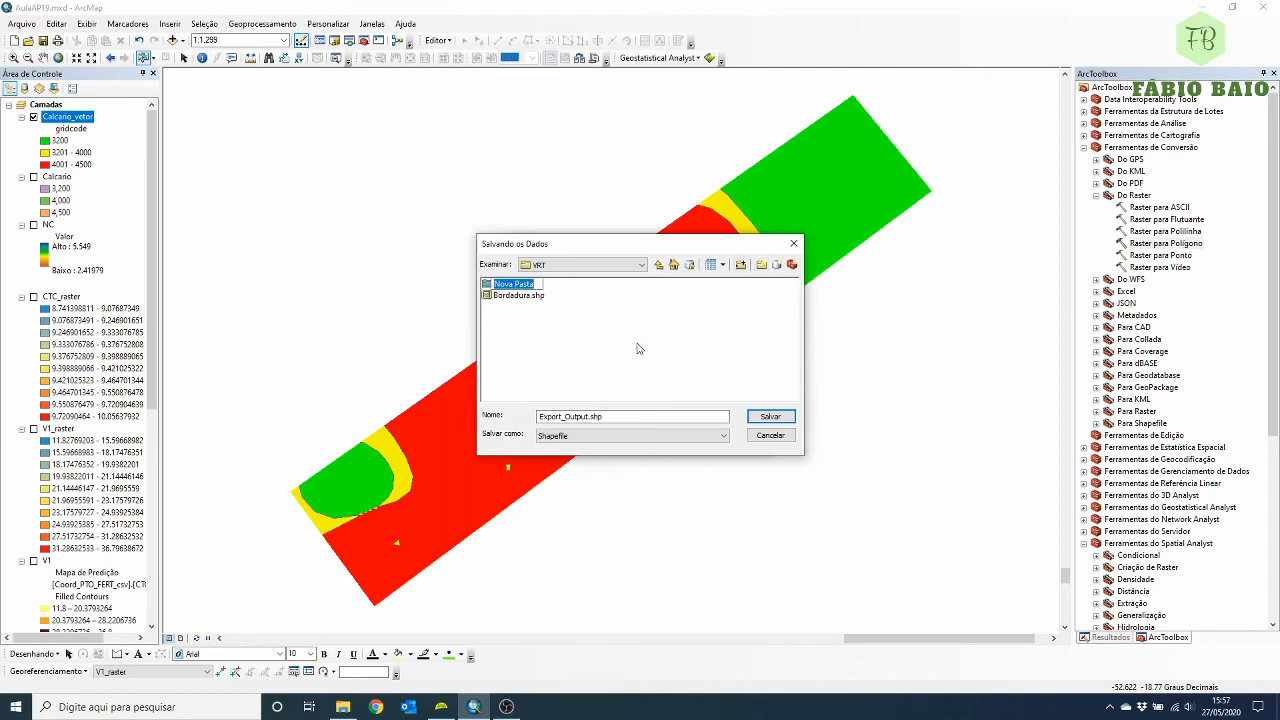
{"action": "type", "text": "AgGPS"}
{"action": "left_click", "coordinate": [664, 340]}
{"action": "double_click", "coordinate": [505, 284]}
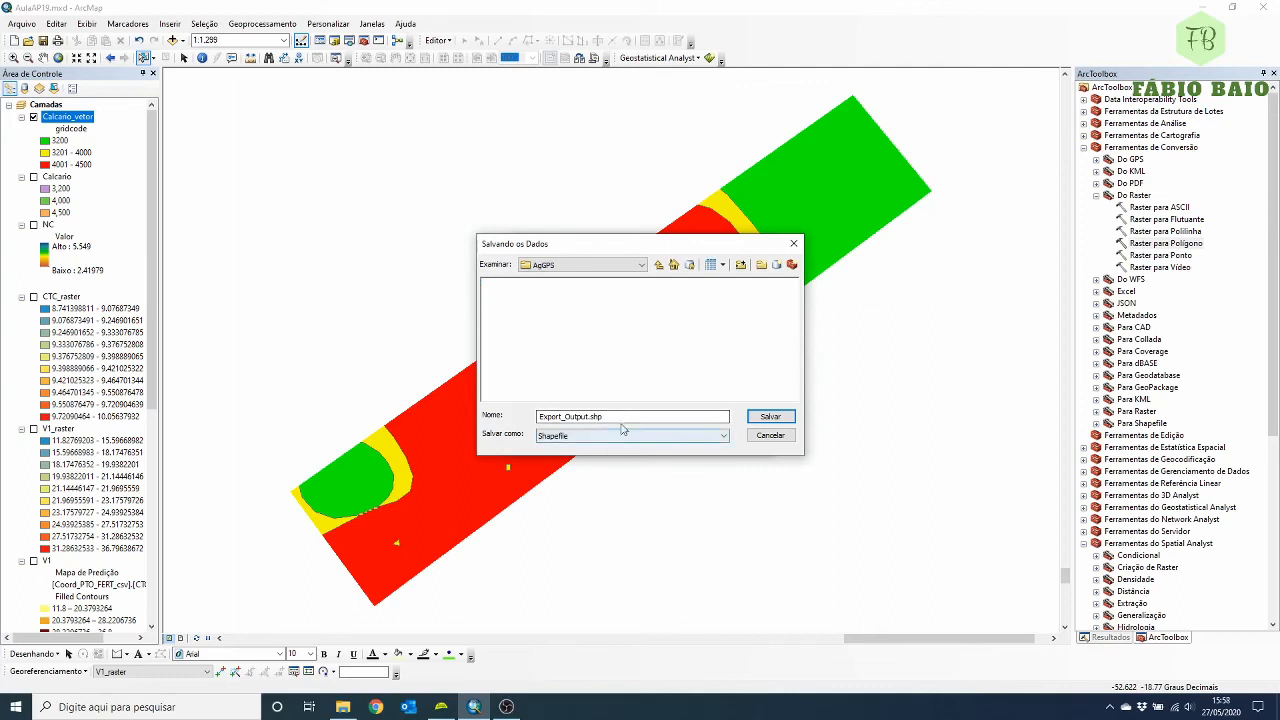
- Save the Calcario_vetor export as a shapefile named Calcario in the AgGPS folder, without adding it to the map
{"action": "left_click_drag", "start_coordinate": [610, 416], "coordinate": [481, 416]}
{"action": "type", "text": "Calcario"}
{"action": "left_click", "coordinate": [630, 436]}
{"action": "left_click", "coordinate": [600, 448]}
{"action": "left_click", "coordinate": [767, 423]}
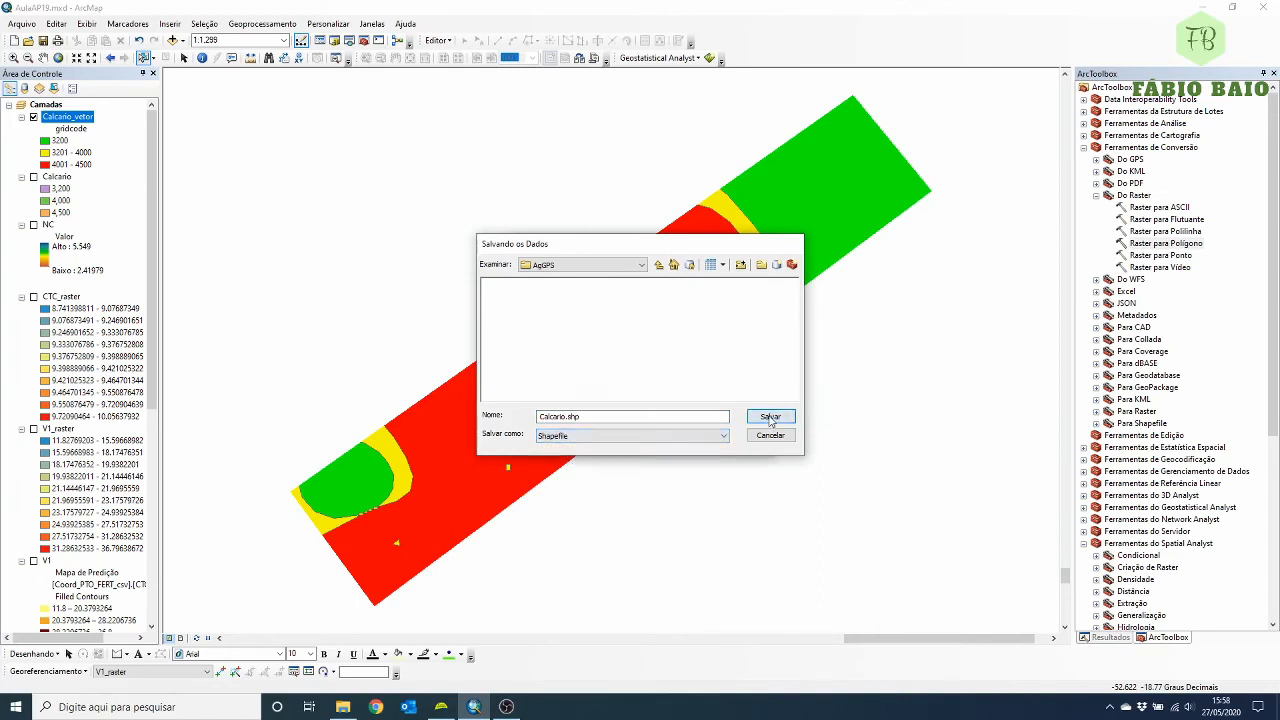
{"action": "left_click", "coordinate": [665, 443]}
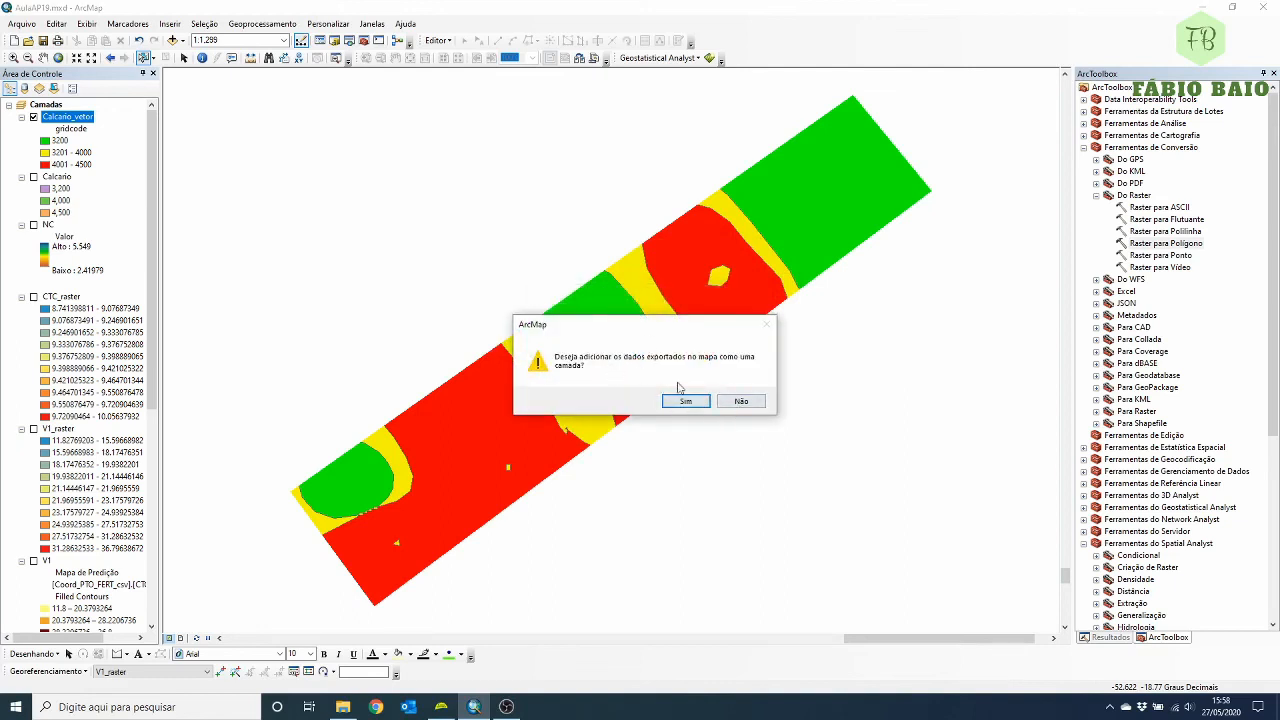
{"action": "left_click", "coordinate": [743, 402]}
- Switch to File Explorer and open the folder C:\AulaAP\VRT\AgGPS to view the exported files
{"action": "left_click", "coordinate": [343, 708]}
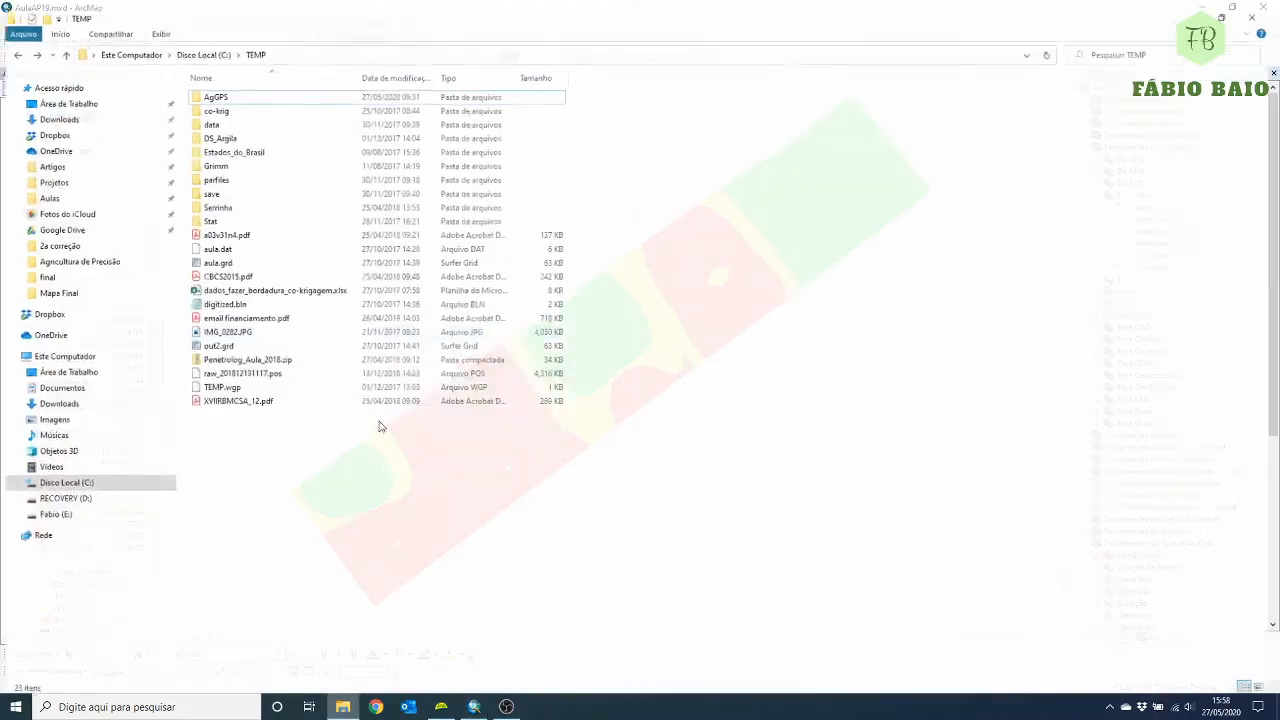
{"action": "left_click", "coordinate": [62, 478]}
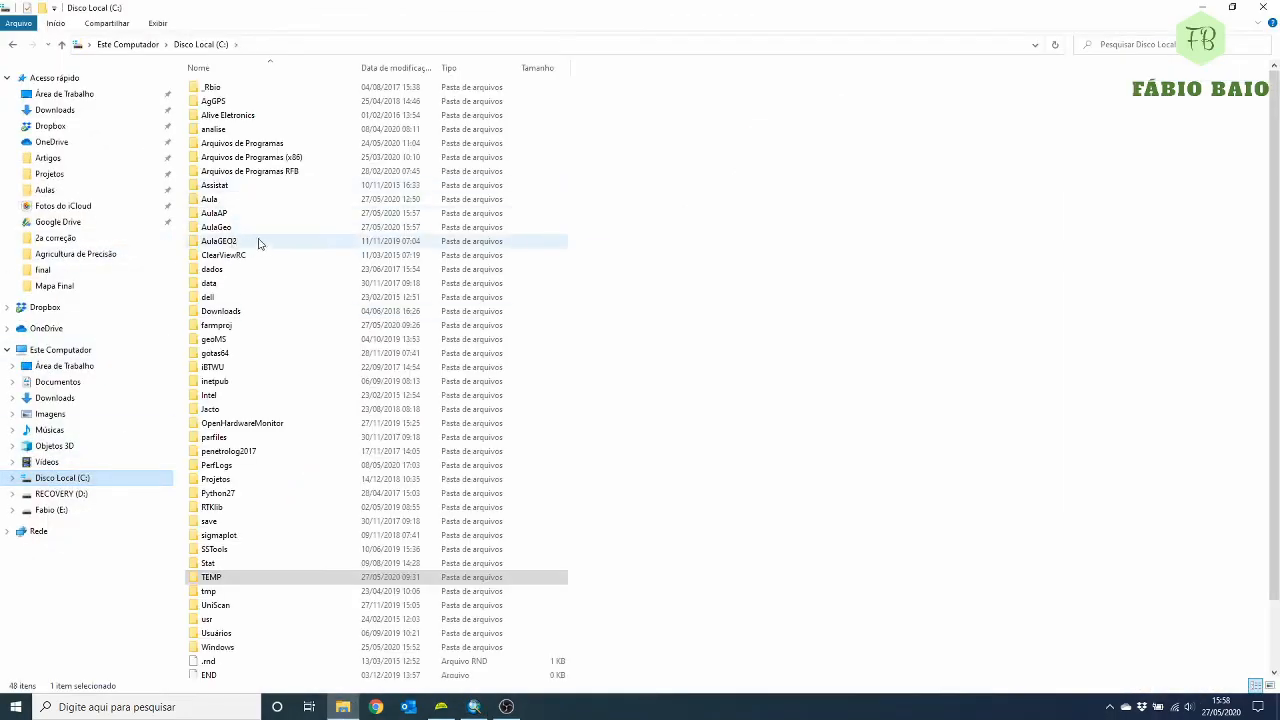
{"action": "double_click", "coordinate": [245, 214]}
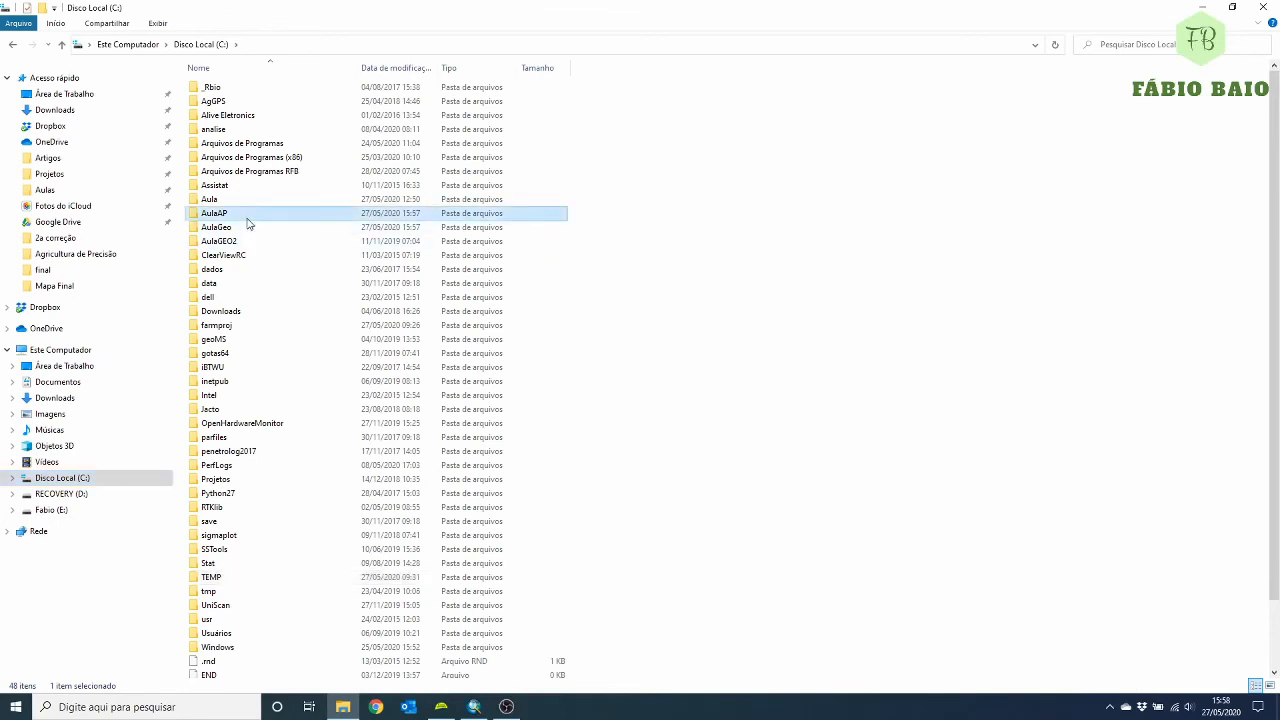
{"action": "double_click", "coordinate": [238, 175]}
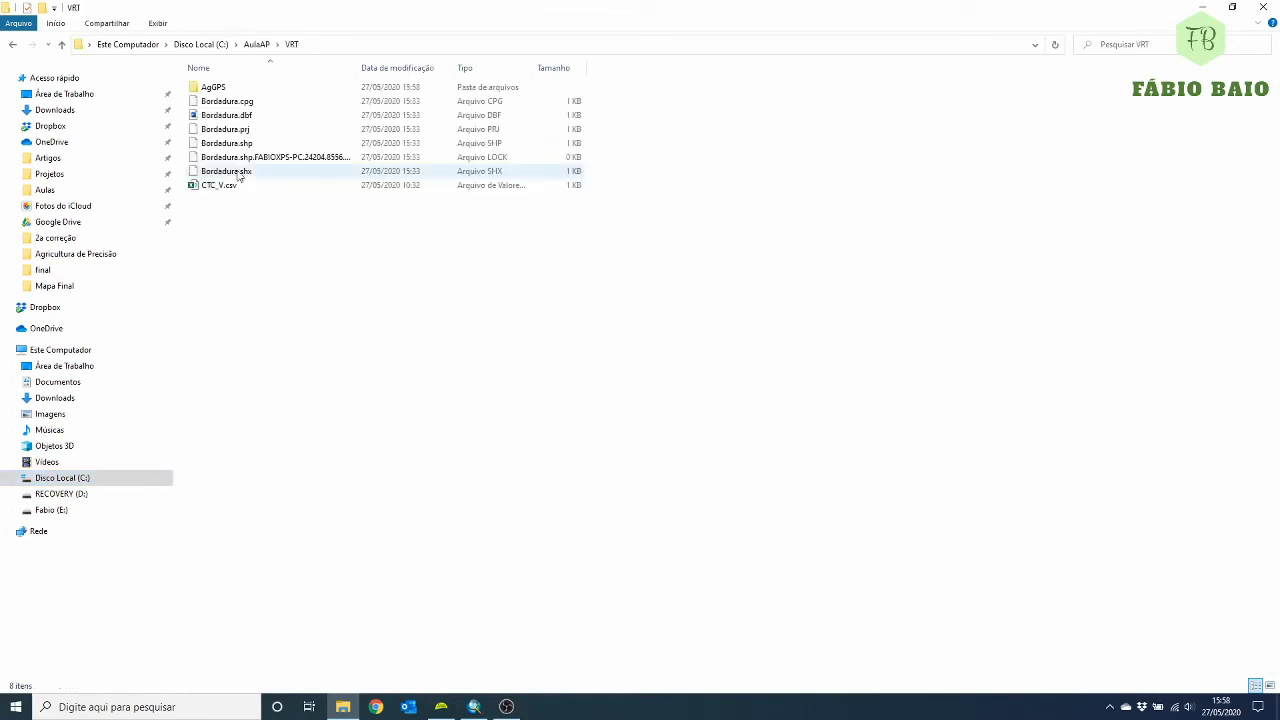
{"action": "double_click", "coordinate": [237, 89]}
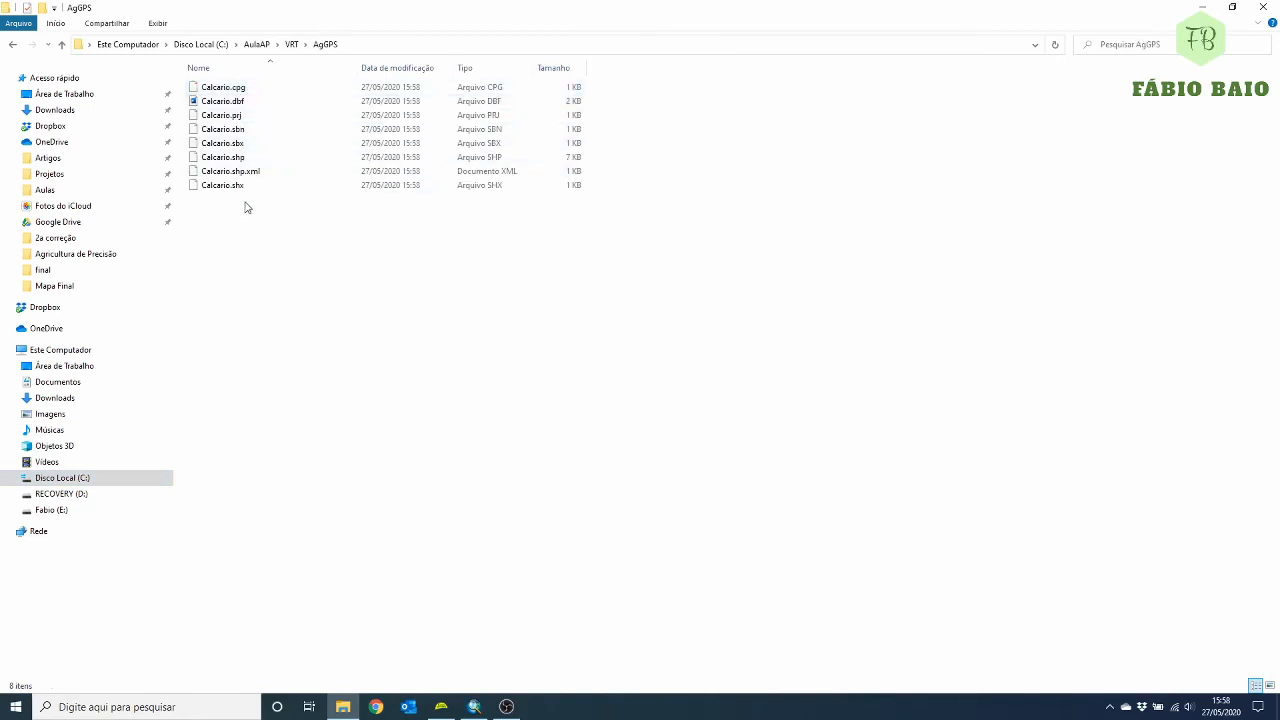
- Select all the exported Calcario files, check their combined size in the file properties, and clear the selection
{"action": "left_click", "coordinate": [250, 88]}
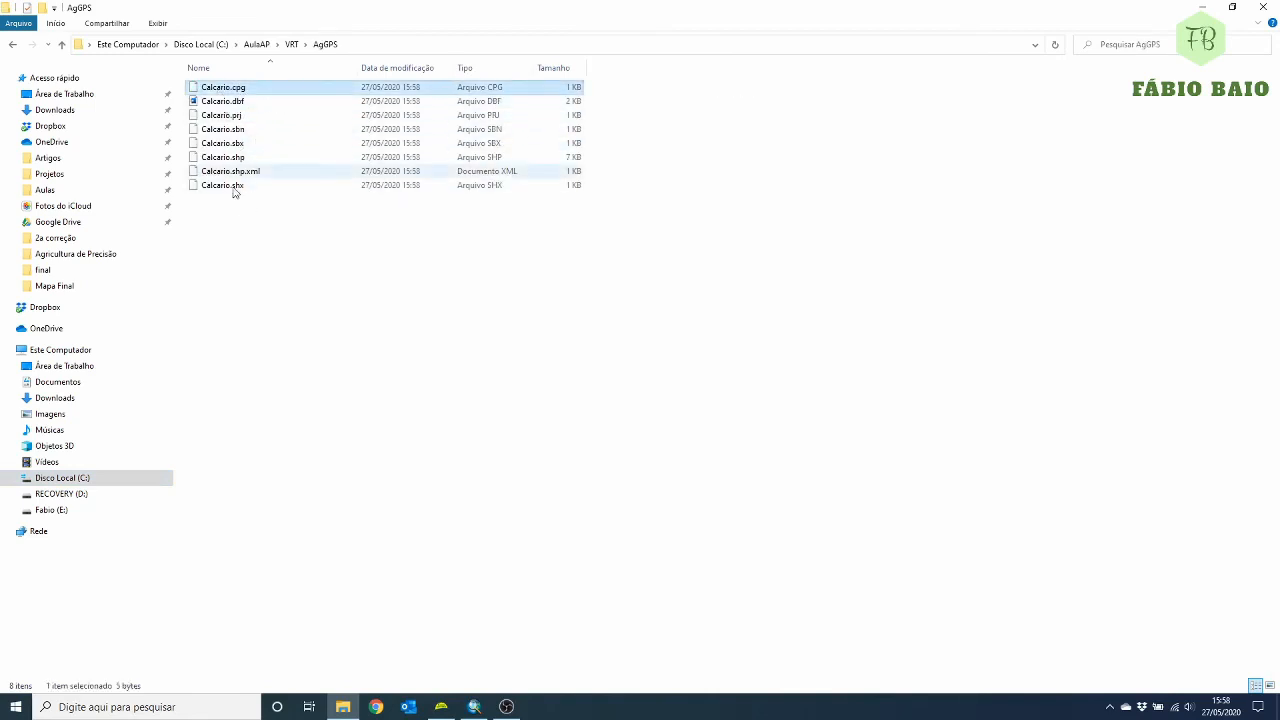
{"action": "left_click", "coordinate": [237, 188], "text": "shift"}
{"action": "right_click", "coordinate": [237, 150]}
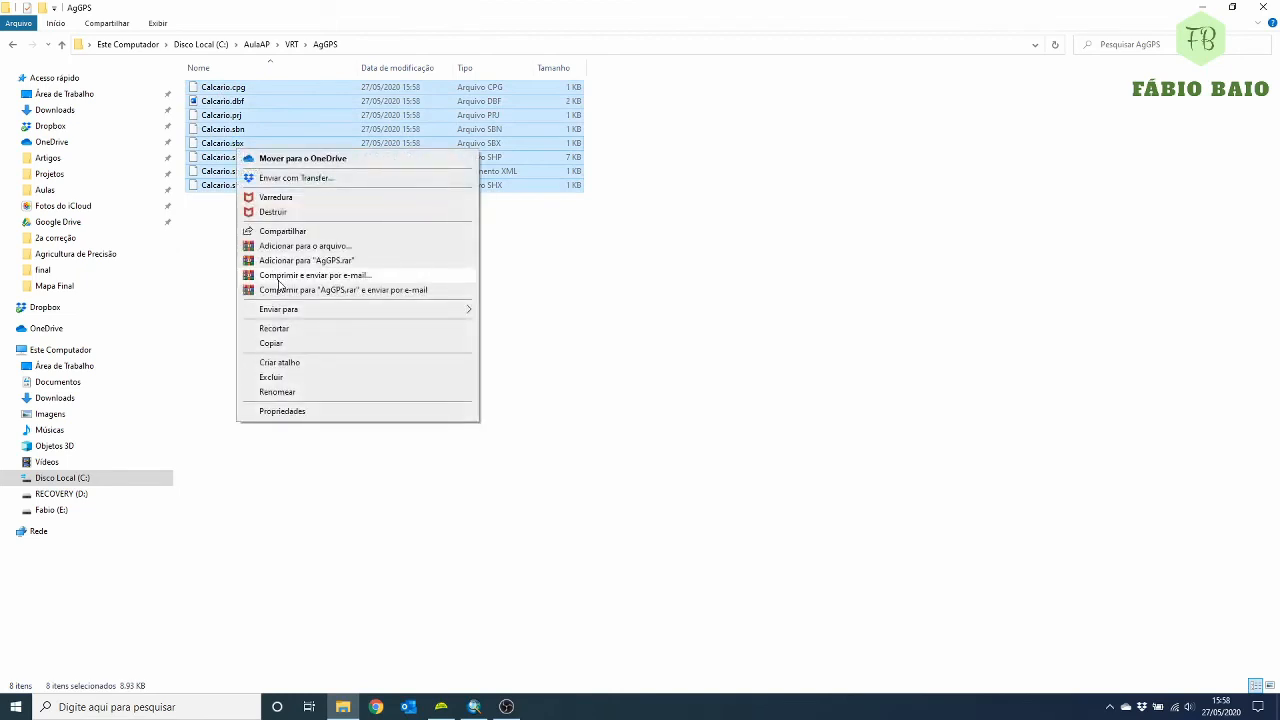
{"action": "left_click", "coordinate": [305, 414]}
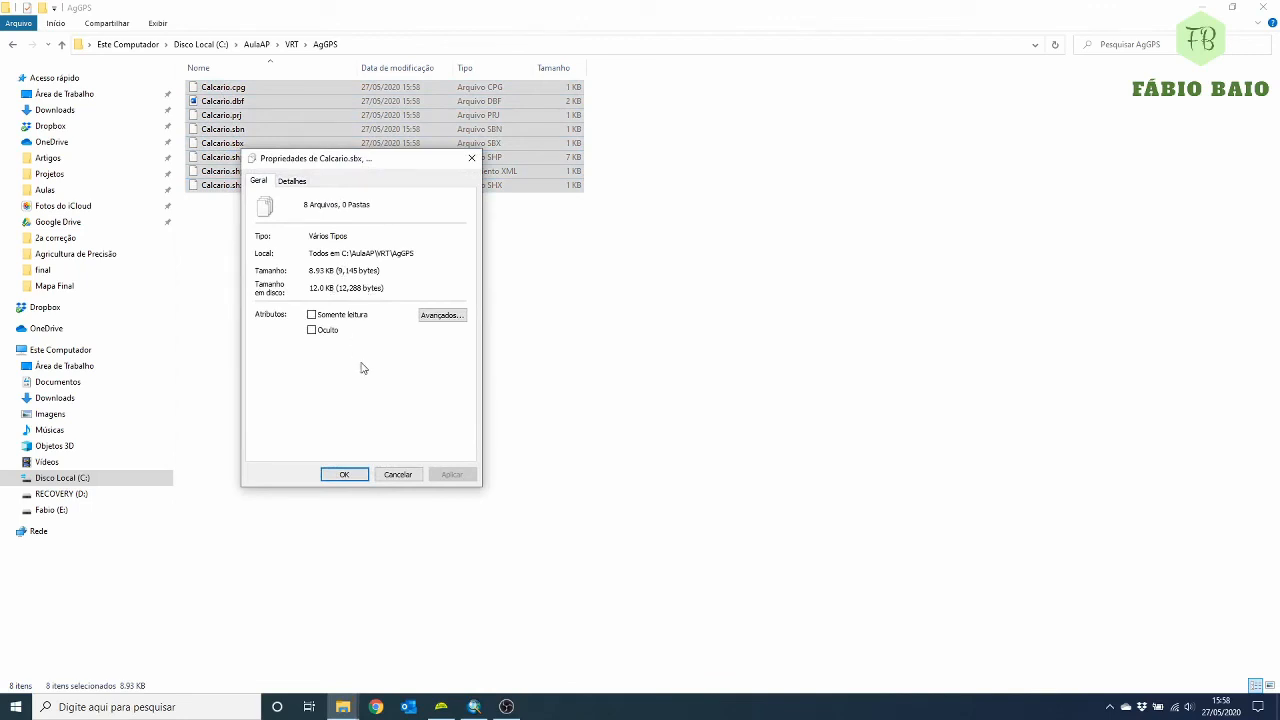
{"action": "left_click", "coordinate": [397, 476]}
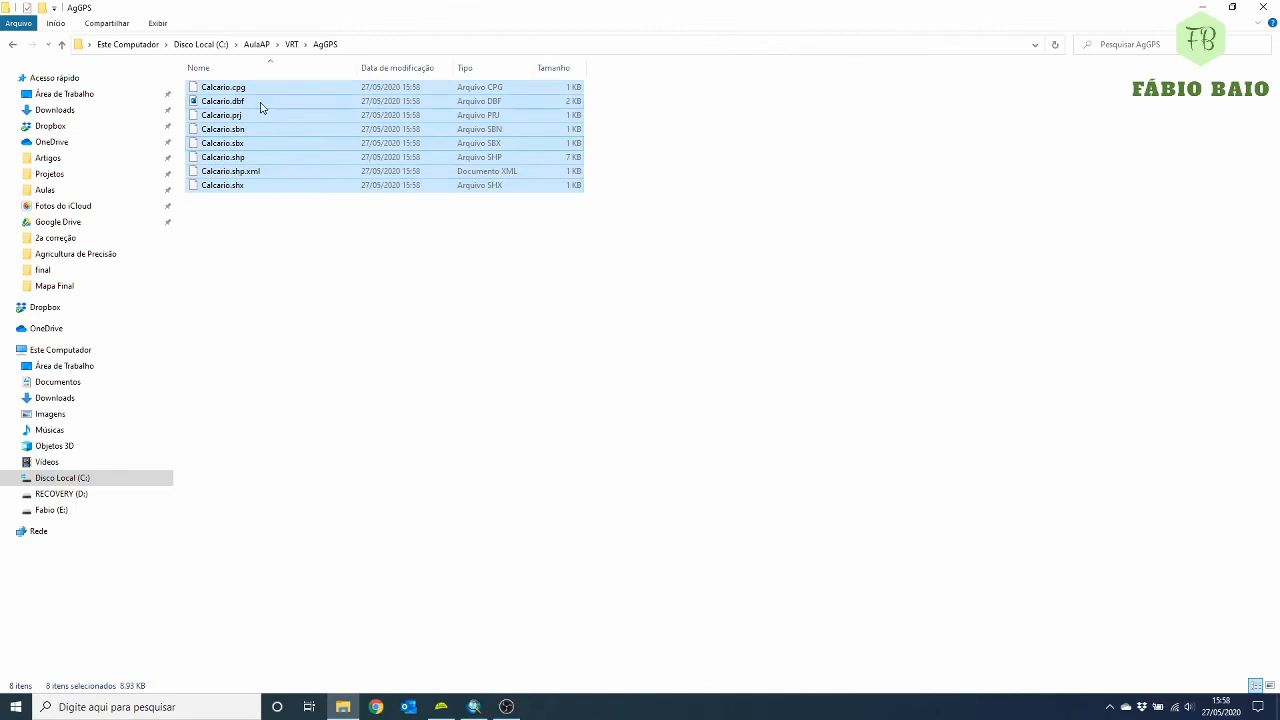
{"action": "left_click", "coordinate": [250, 224]}
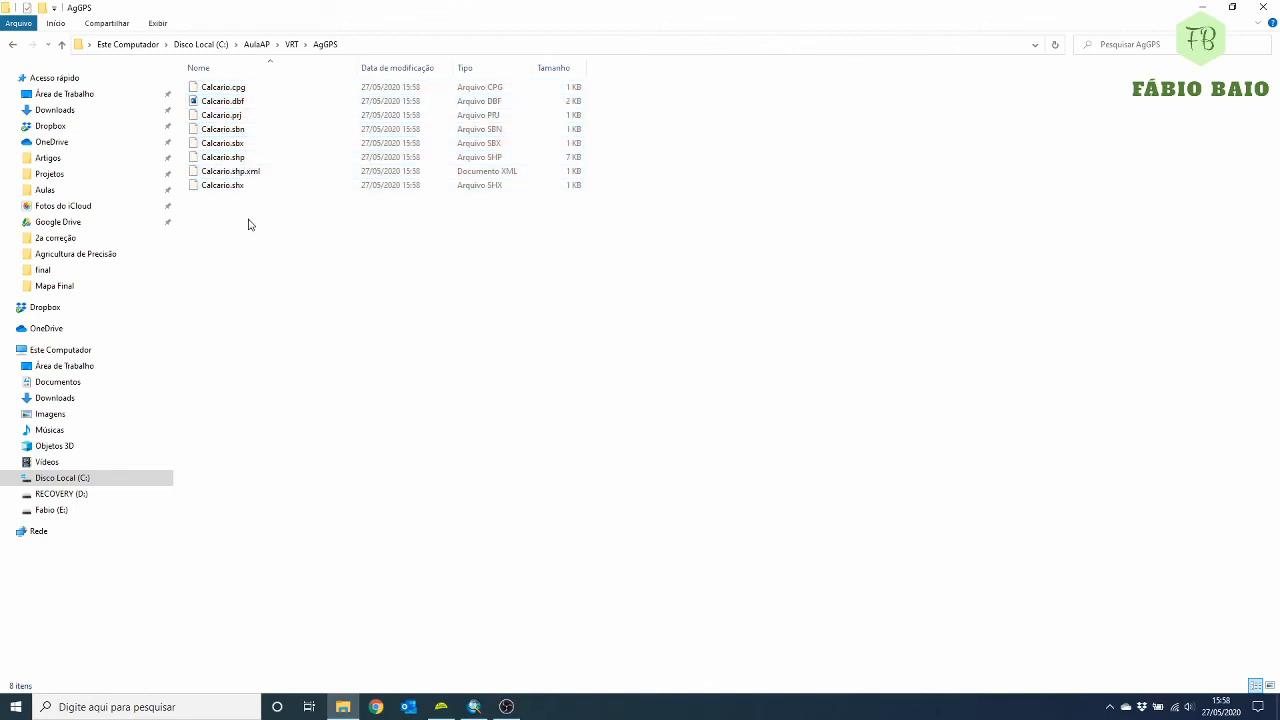
- Highlight the essential shapefile components Calcario.shp, Calcario.shx and Calcario.dbf together in the AgGPS folder
{"action": "left_click", "coordinate": [247, 105]}
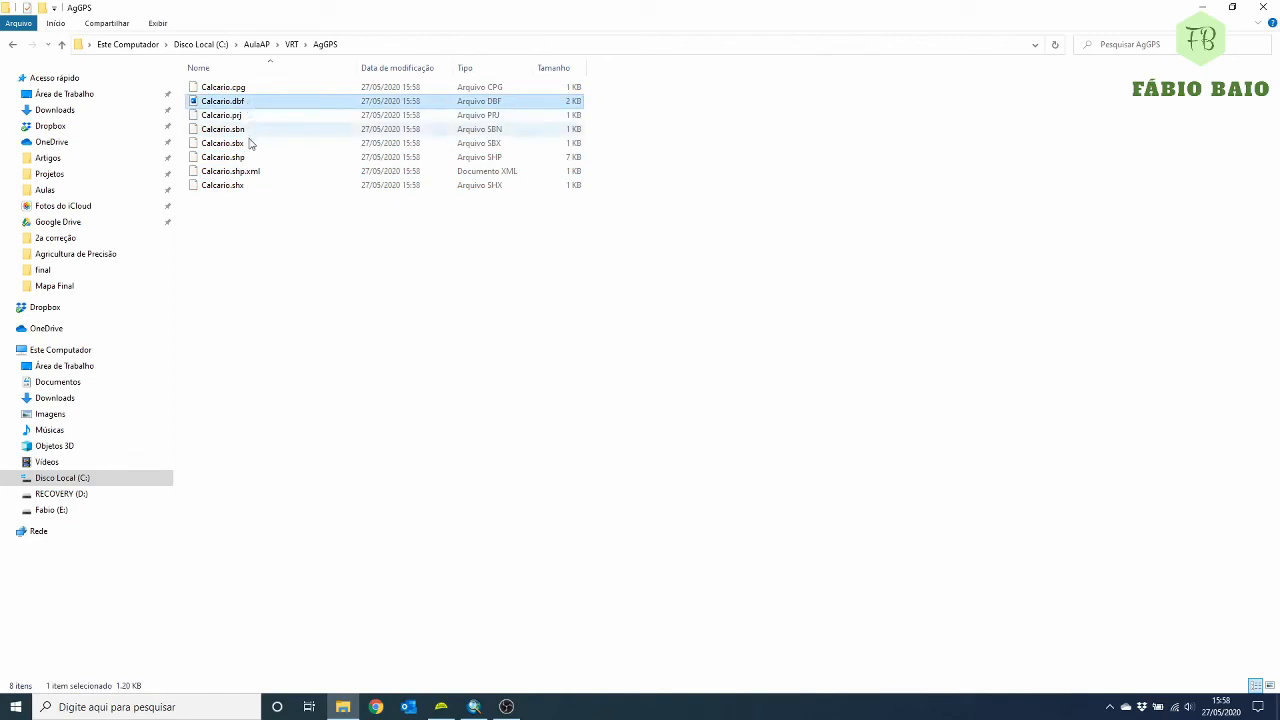
{"action": "left_click", "coordinate": [254, 157]}
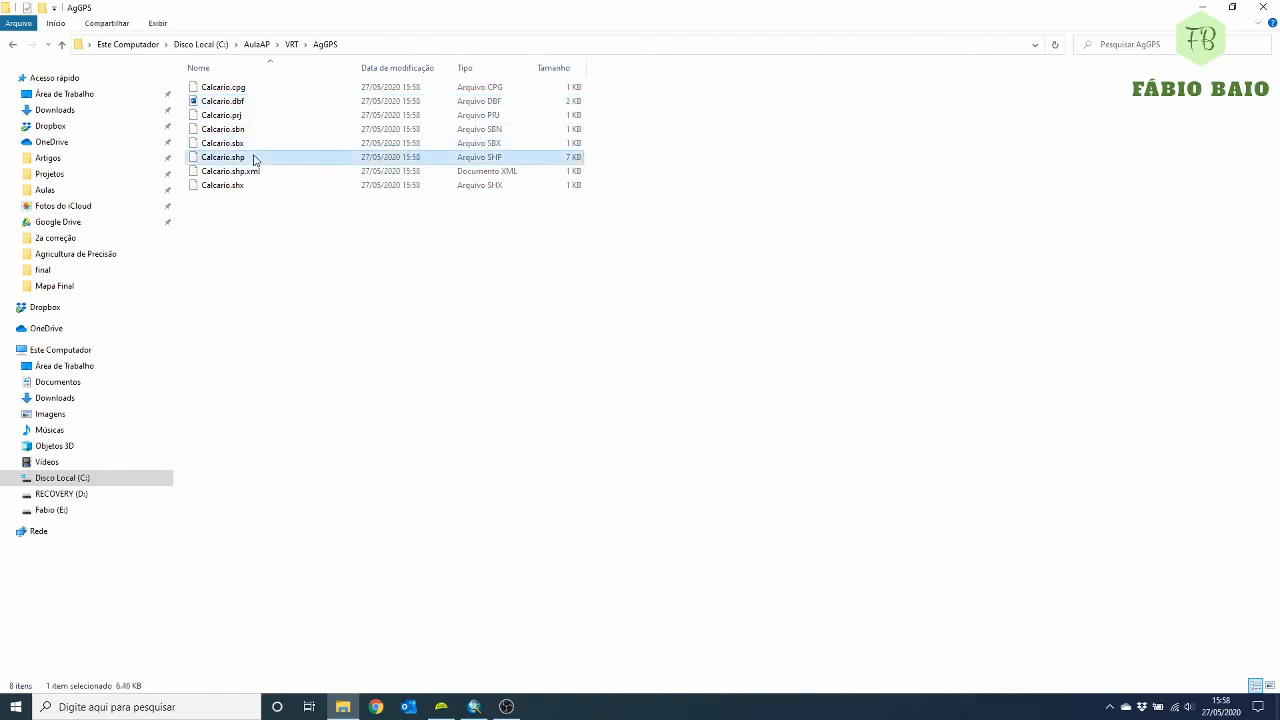
{"action": "left_click", "coordinate": [253, 146], "text": "ctrl"}
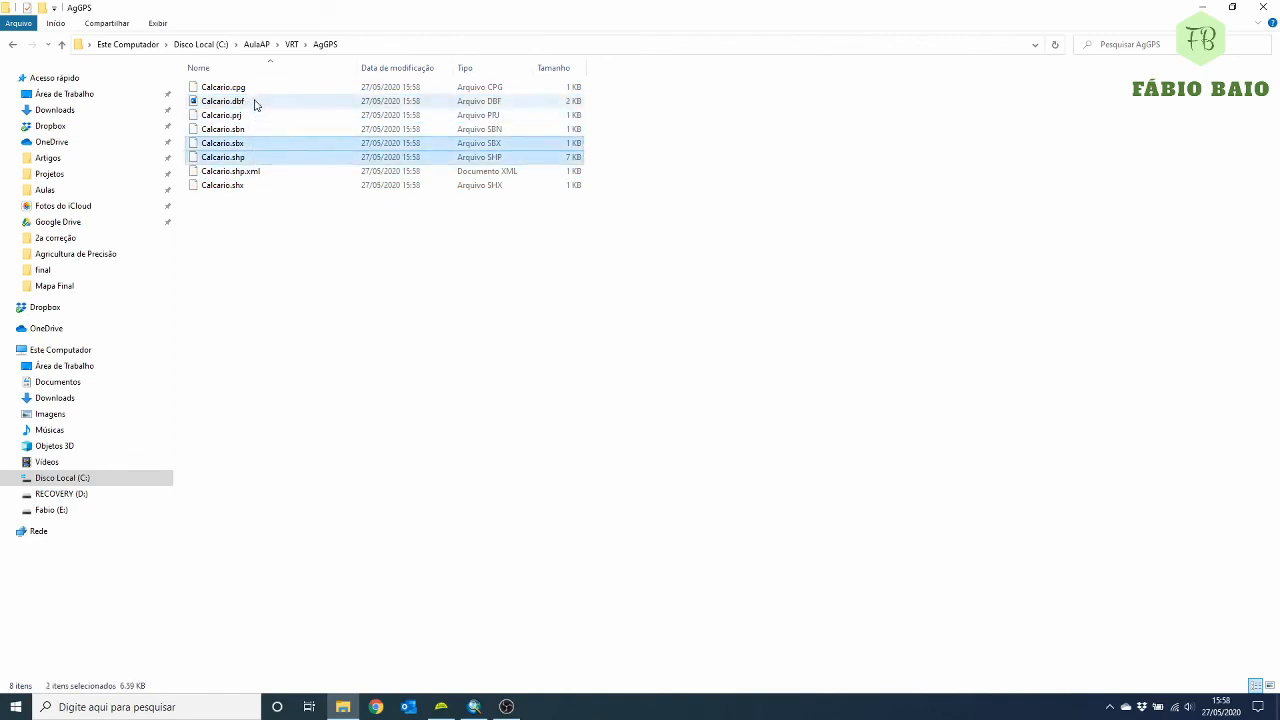
{"action": "left_click", "coordinate": [252, 104], "text": "ctrl"}
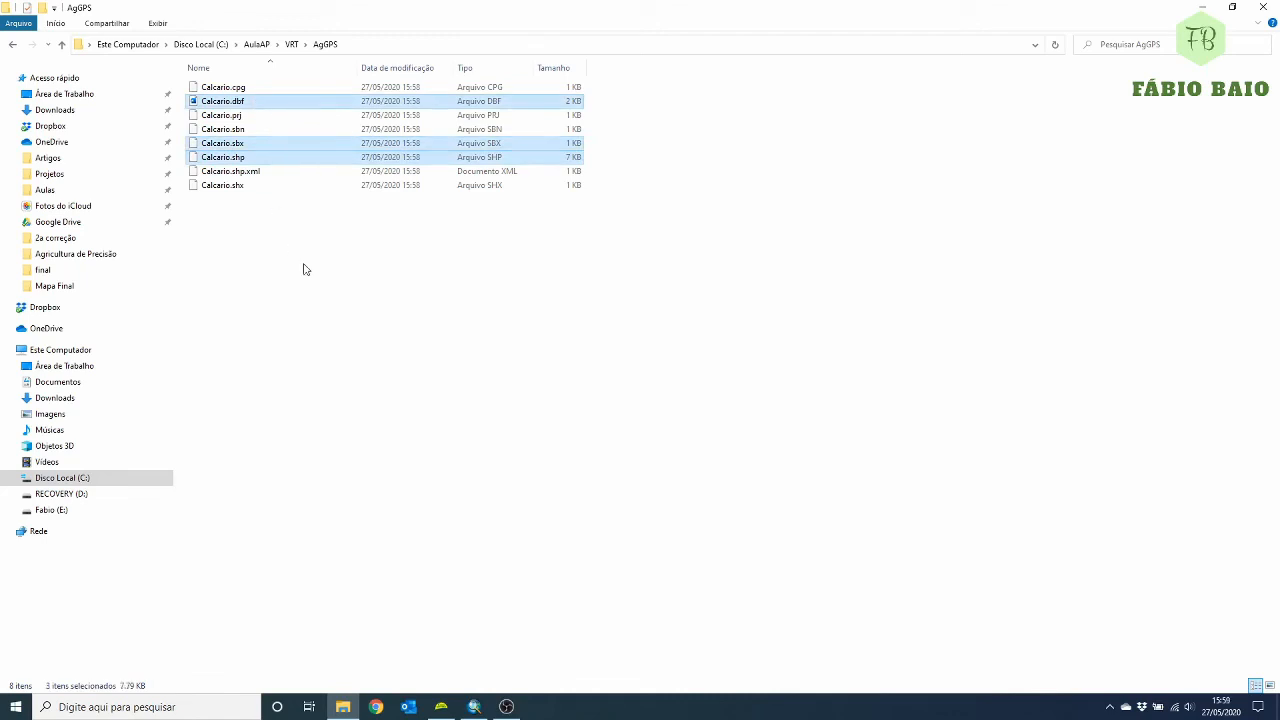
{"action": "left_click", "coordinate": [251, 189]}
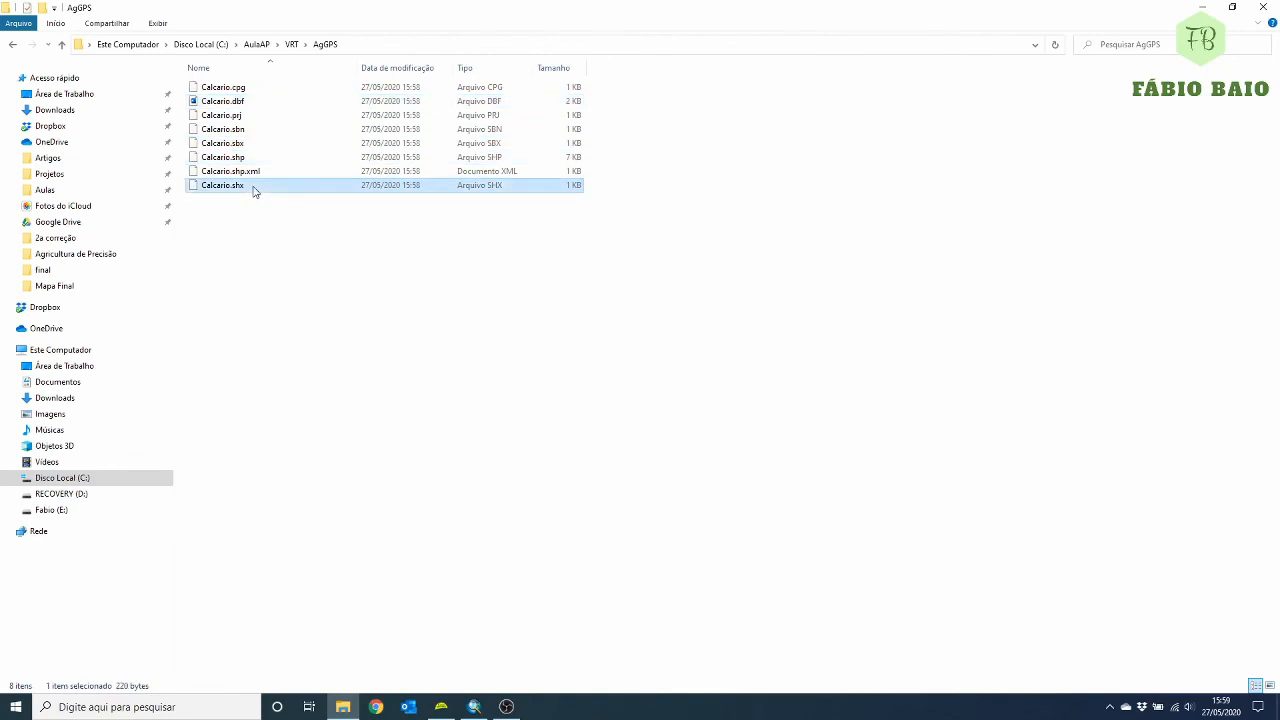
{"action": "left_click", "coordinate": [251, 157]}
{"action": "left_click", "coordinate": [248, 189], "text": "ctrl"}
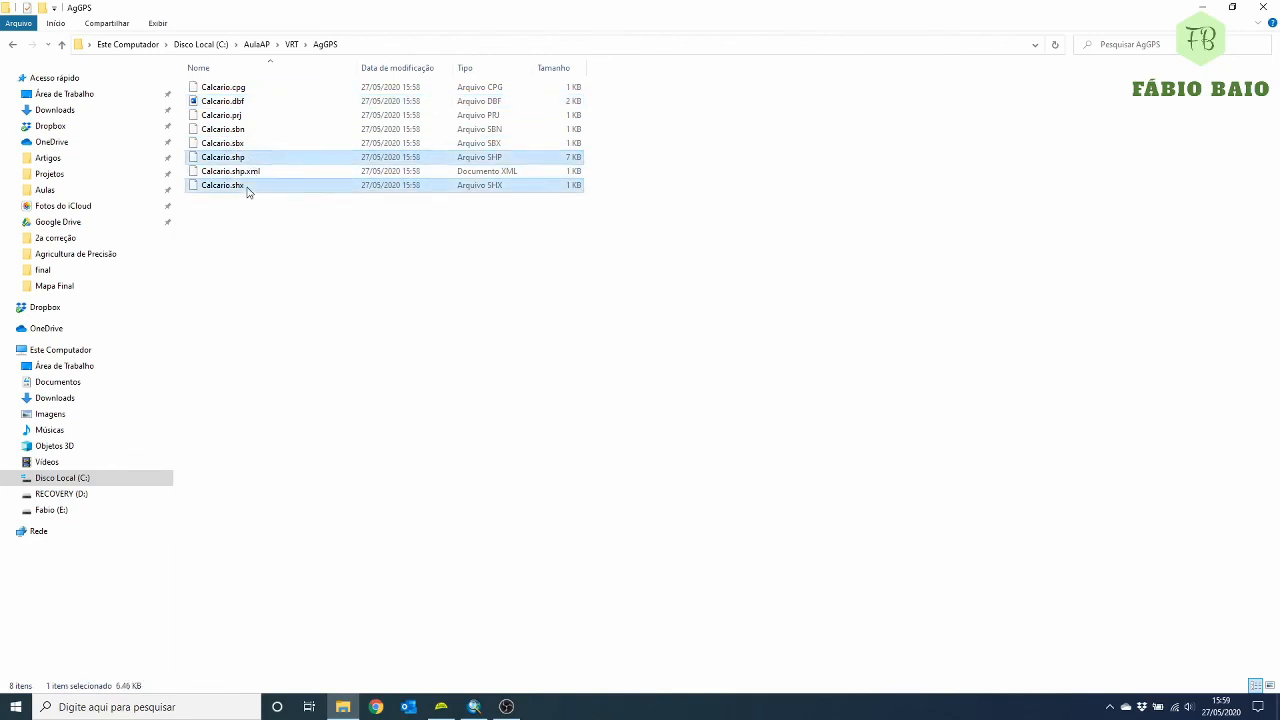
{"action": "left_click", "coordinate": [249, 104], "text": "ctrl"}
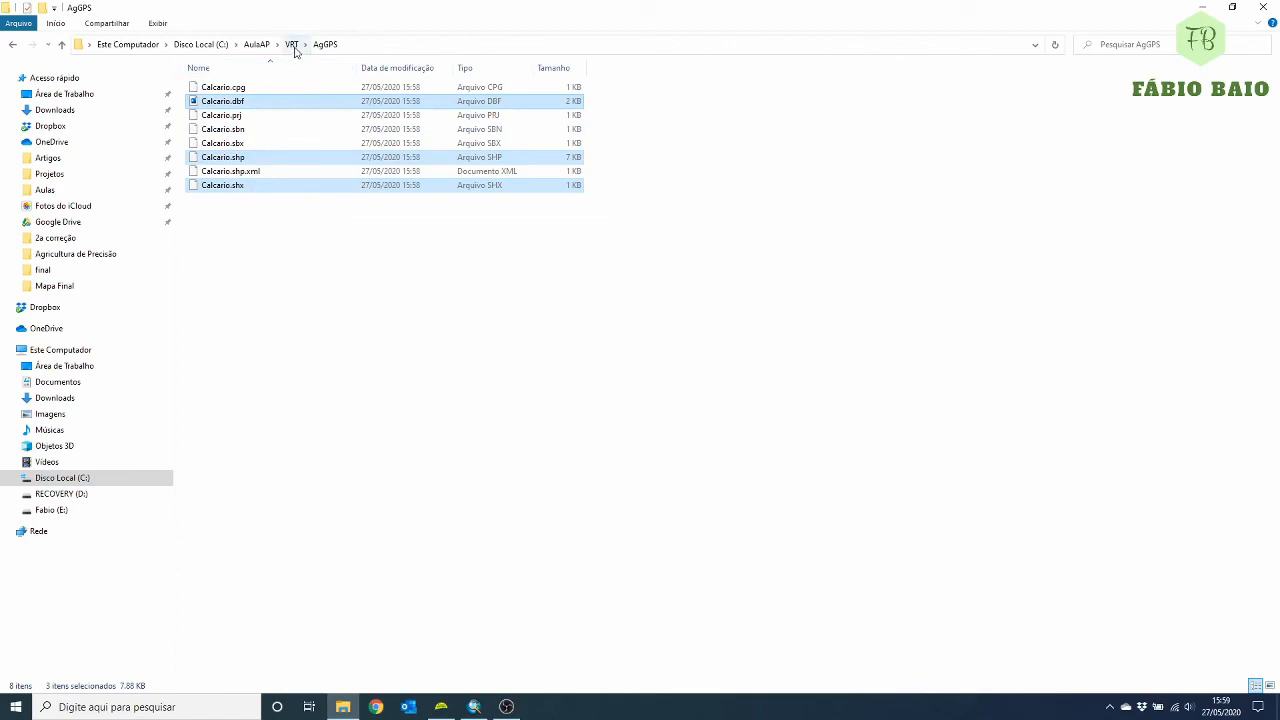
- Switch between ArcMap and Farm Works Office to compare the lime maps, and select the calc_1820 layer in Farm Works
{"action": "left_click", "coordinate": [474, 707]}
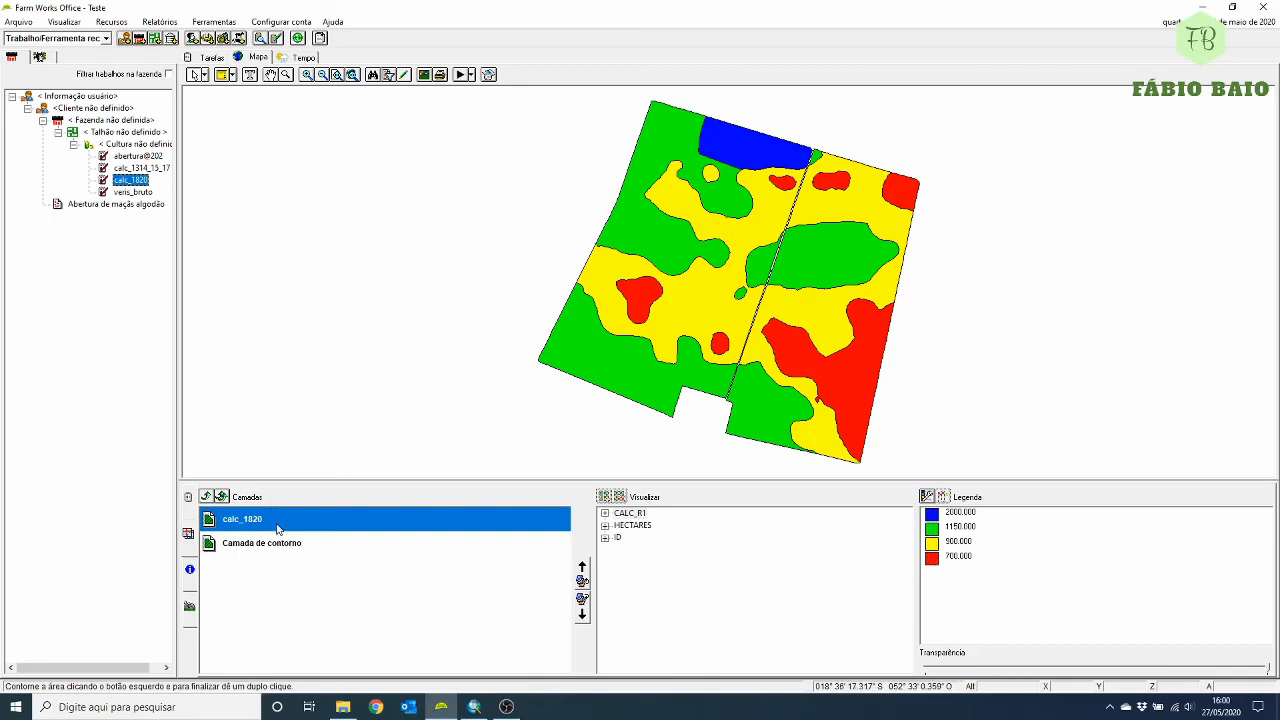
{"action": "left_click", "coordinate": [474, 706]}
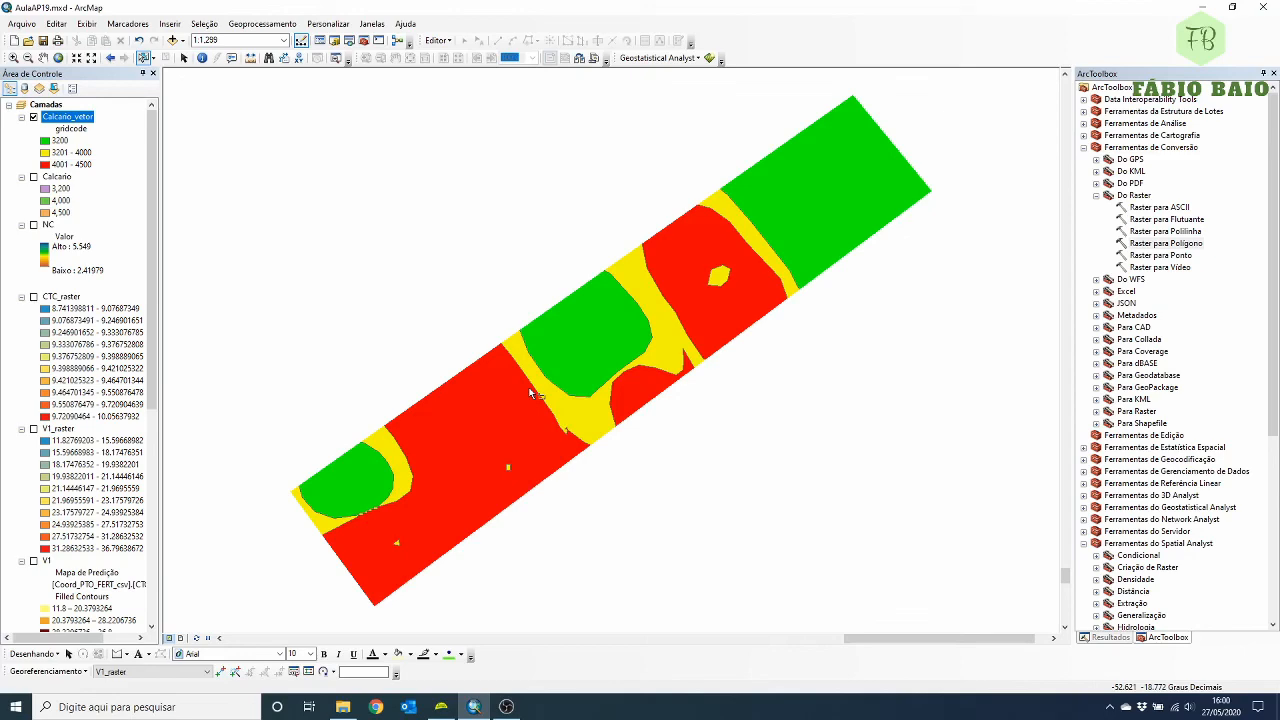
{"action": "mouse_move", "coordinate": [441, 710]}
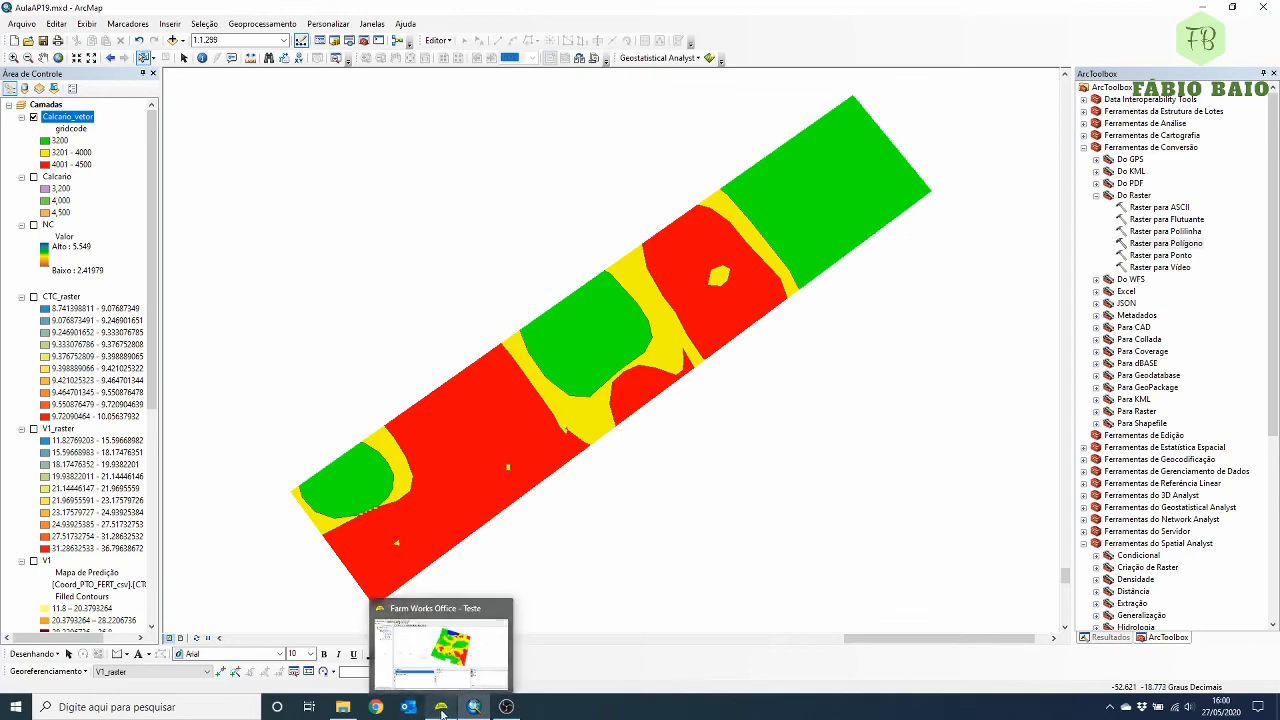
{"action": "left_click", "coordinate": [441, 711]}
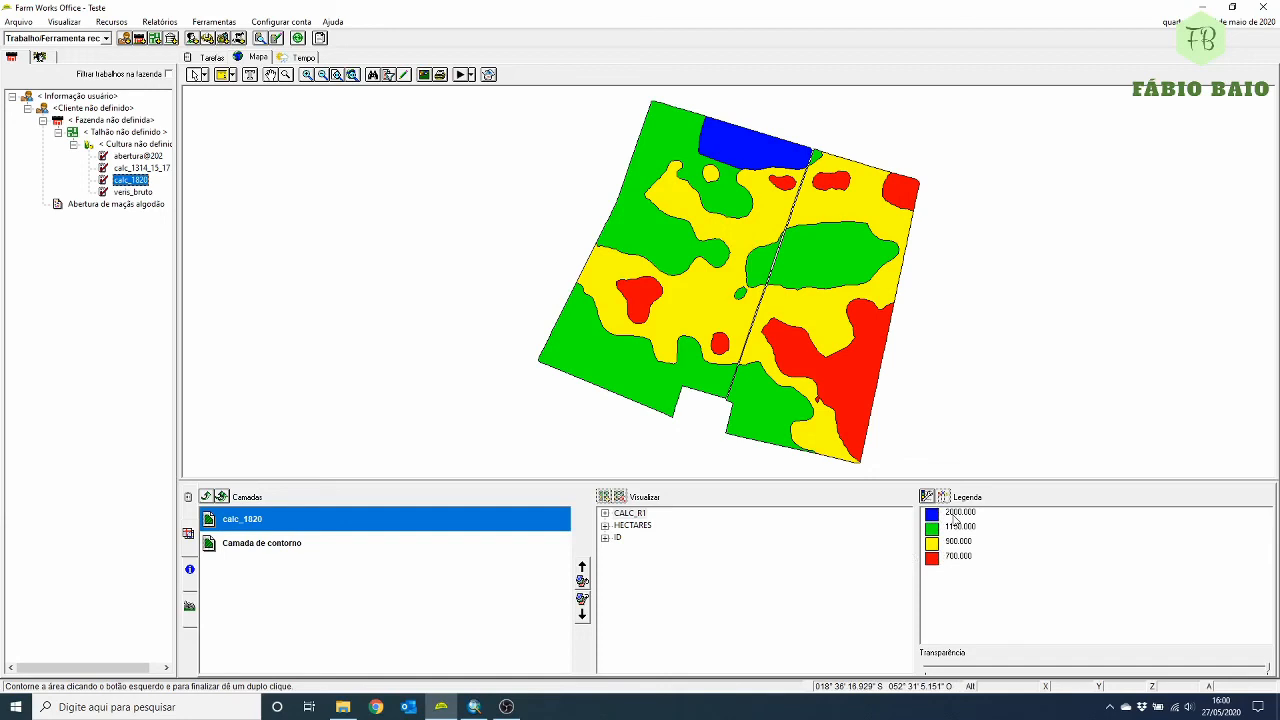
{"action": "left_click", "coordinate": [300, 543]}
{"action": "left_click", "coordinate": [296, 520]}
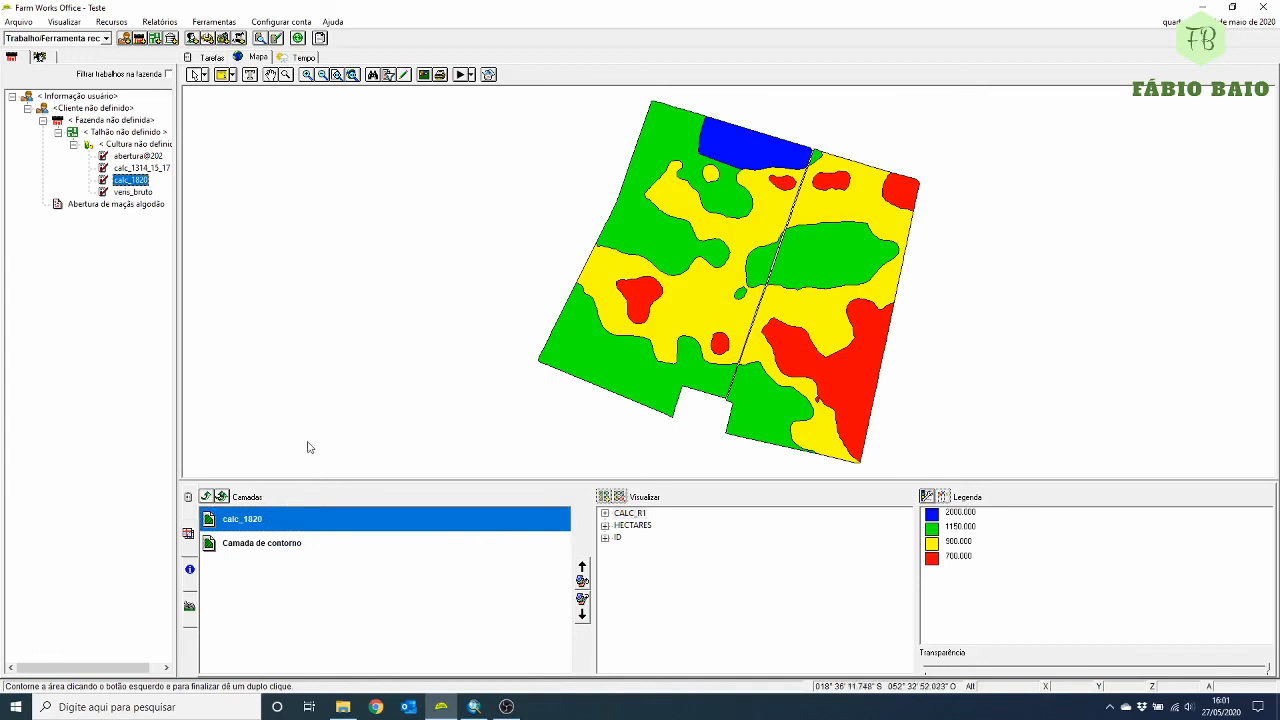
- Write the task data for the Trimble FMX Display to C:\TEMP, agreeing to erase all existing clients, farms, fields and related jobs first
{"action": "left_click", "coordinate": [277, 40]}
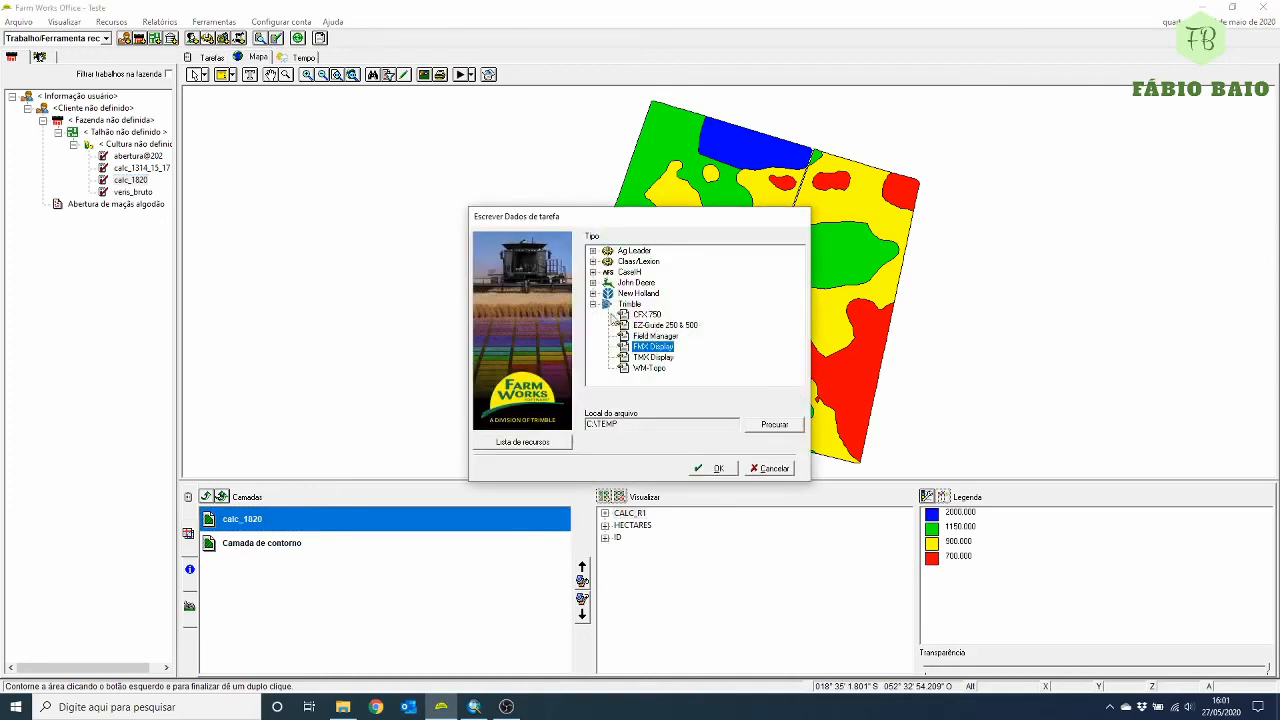
{"action": "left_click", "coordinate": [593, 304]}
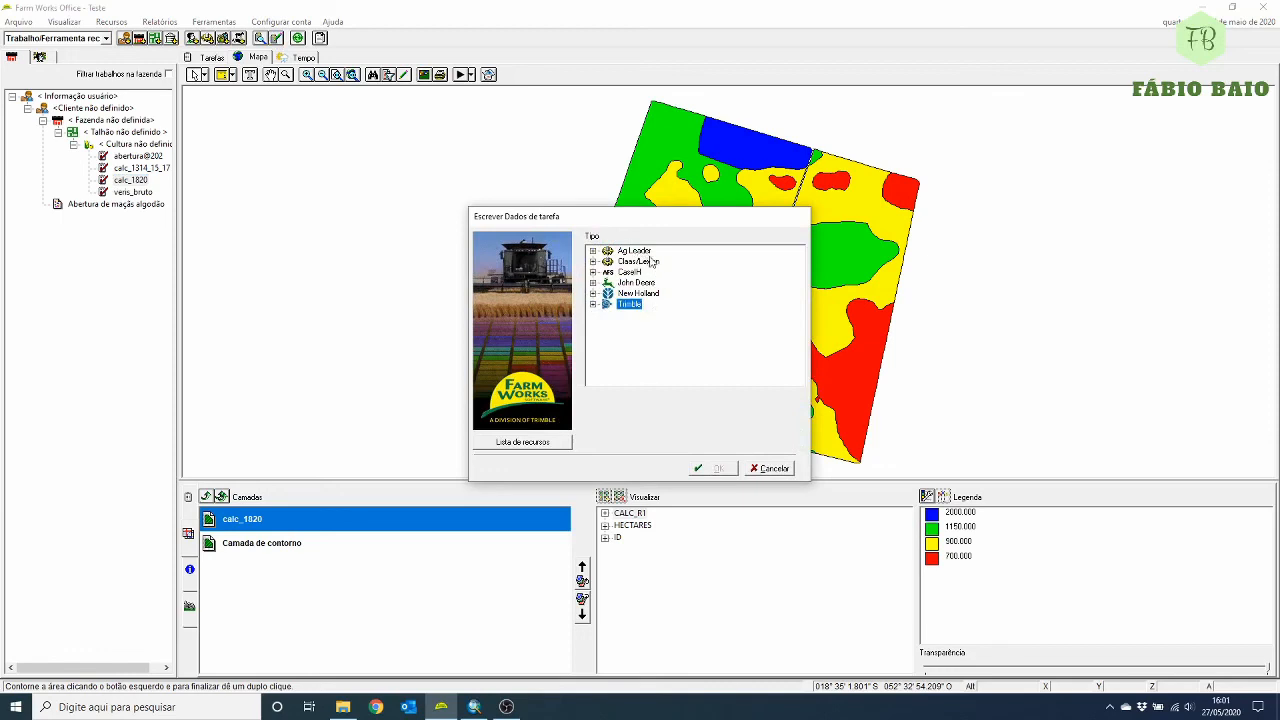
{"action": "left_click", "coordinate": [593, 305]}
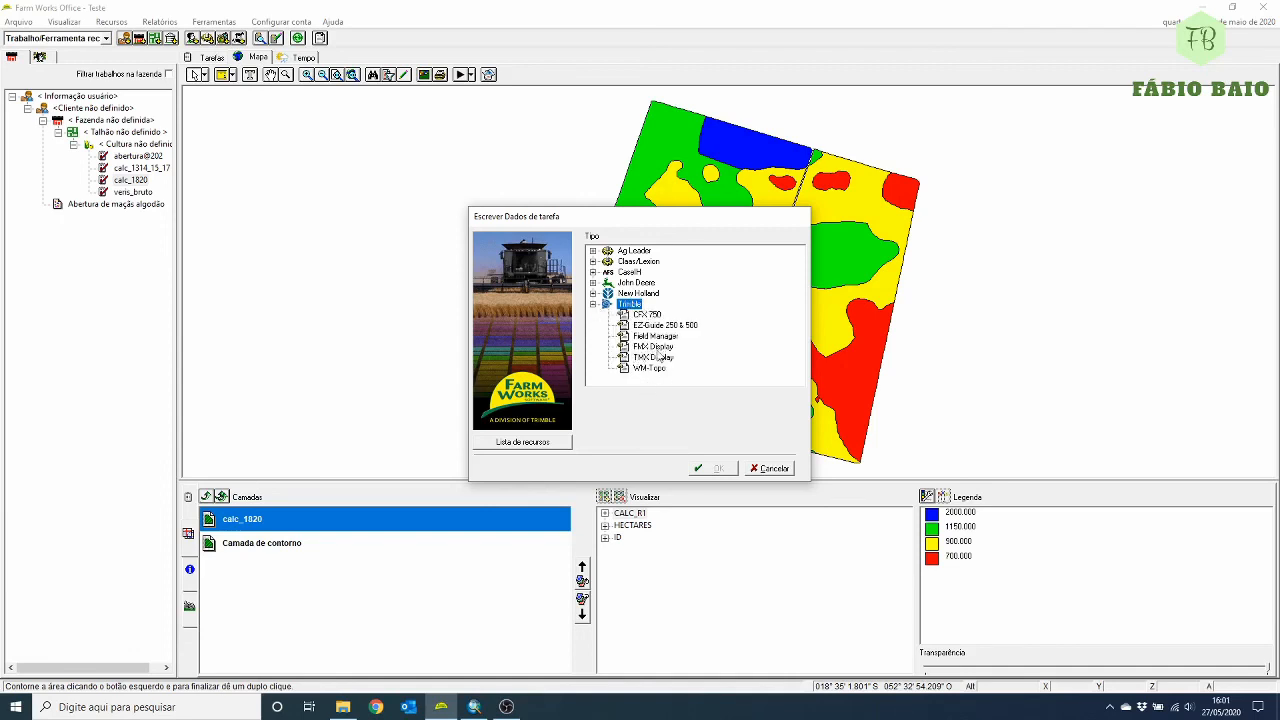
{"action": "left_click", "coordinate": [654, 347]}
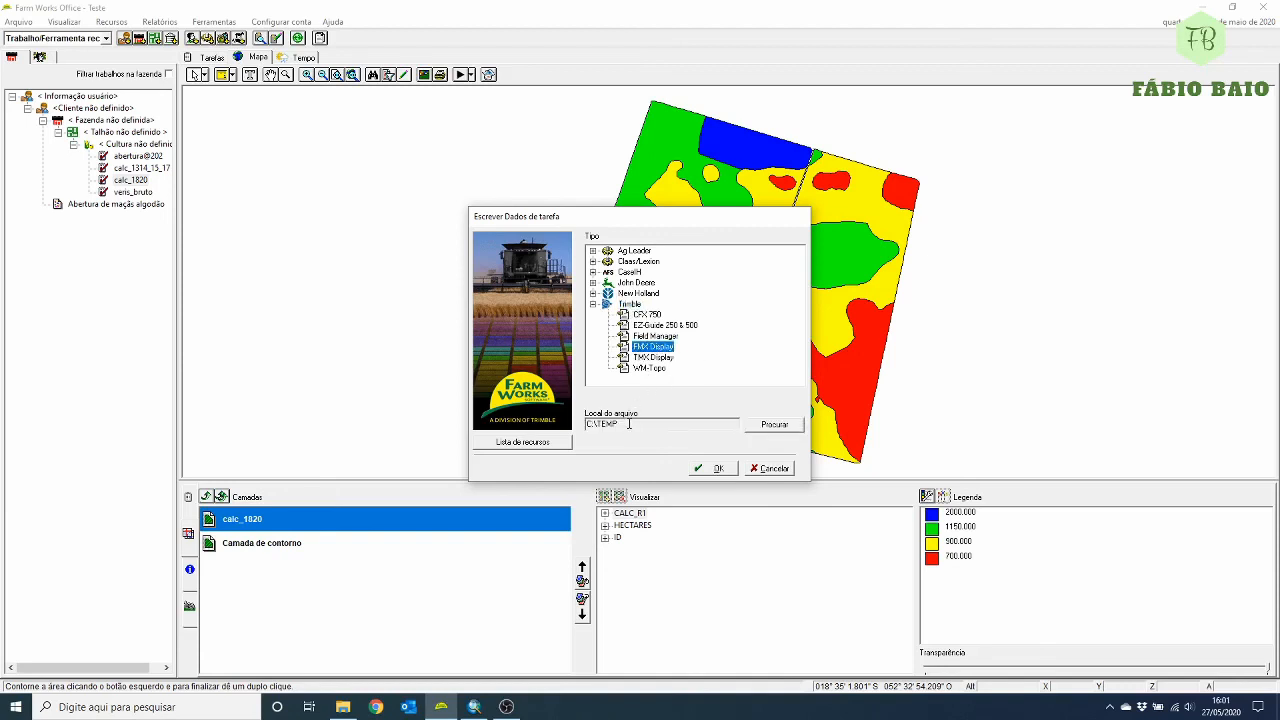
{"action": "left_click", "coordinate": [717, 468]}
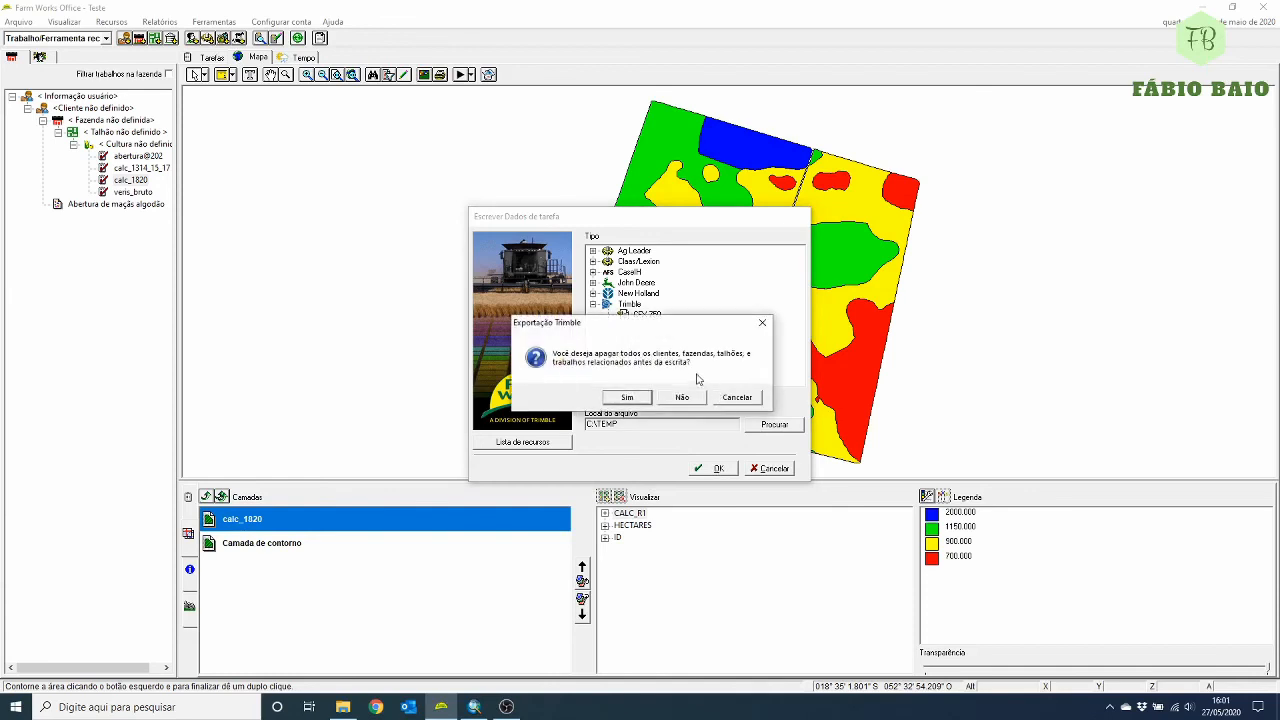
{"action": "left_click", "coordinate": [627, 398]}
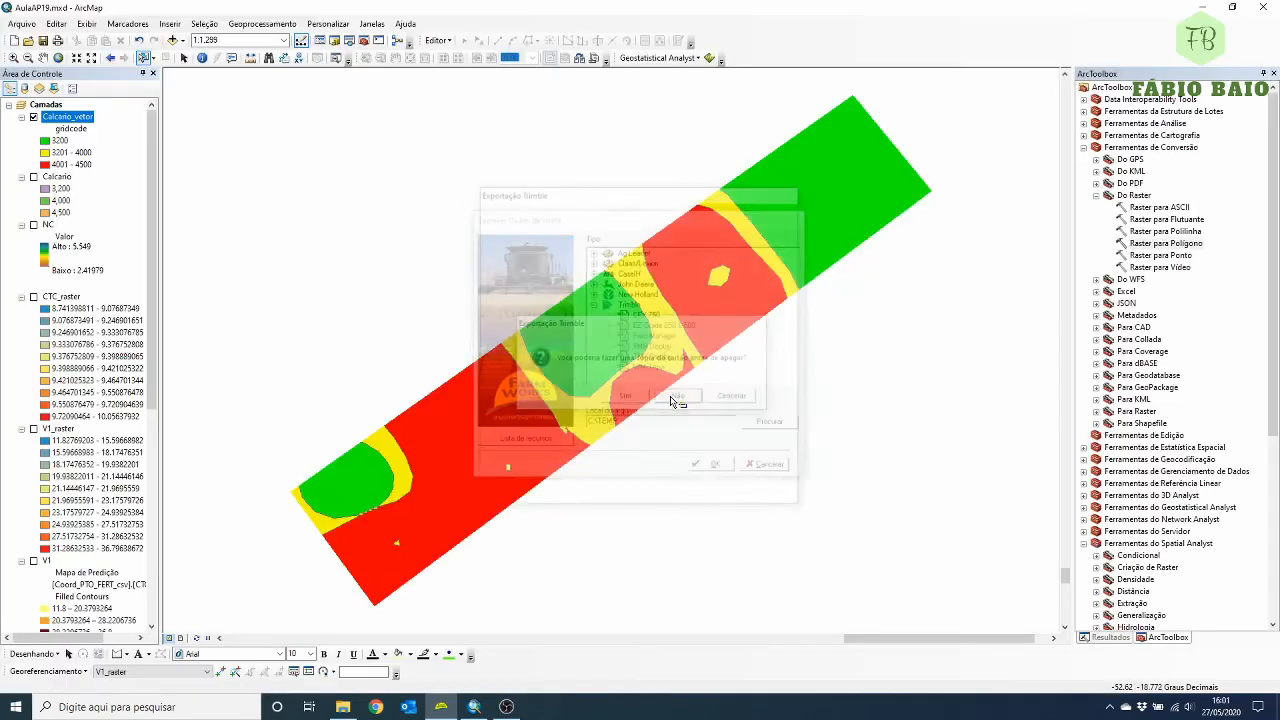
- Switch to File Explorer and open the Data folder inside C:\TEMP\AgGPS
{"action": "left_click", "coordinate": [343, 707]}
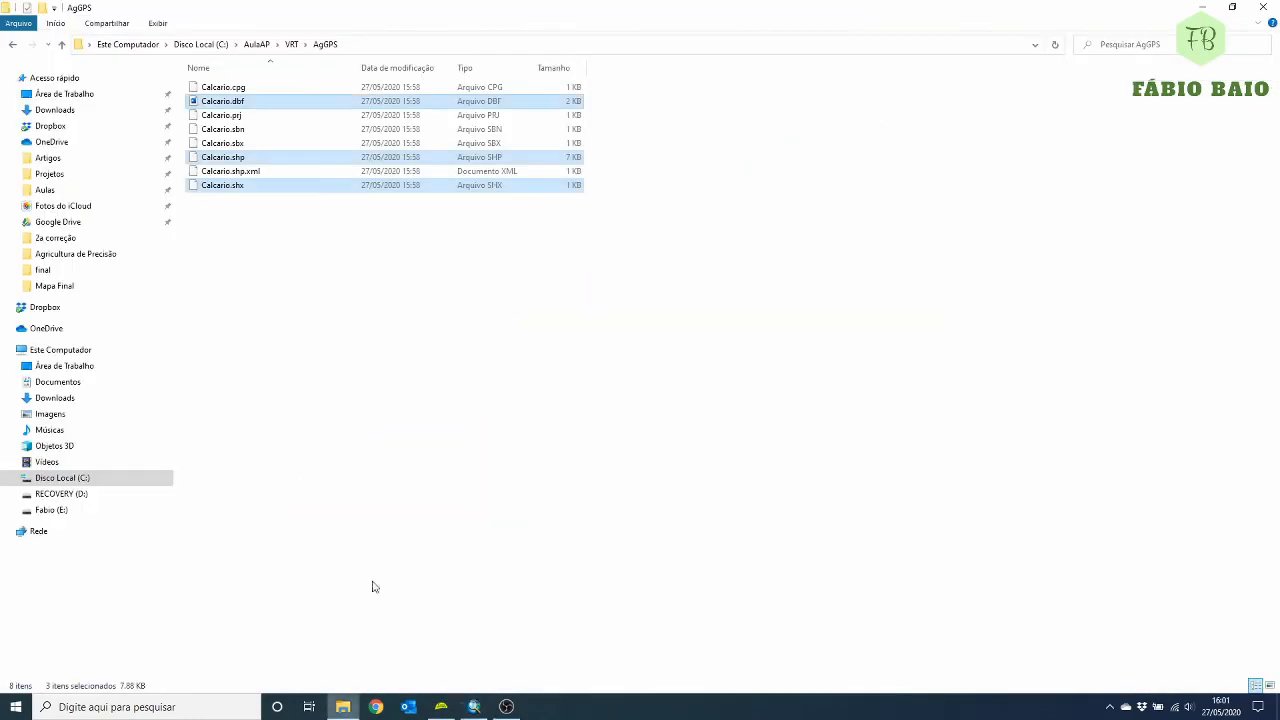
{"action": "left_click", "coordinate": [52, 479]}
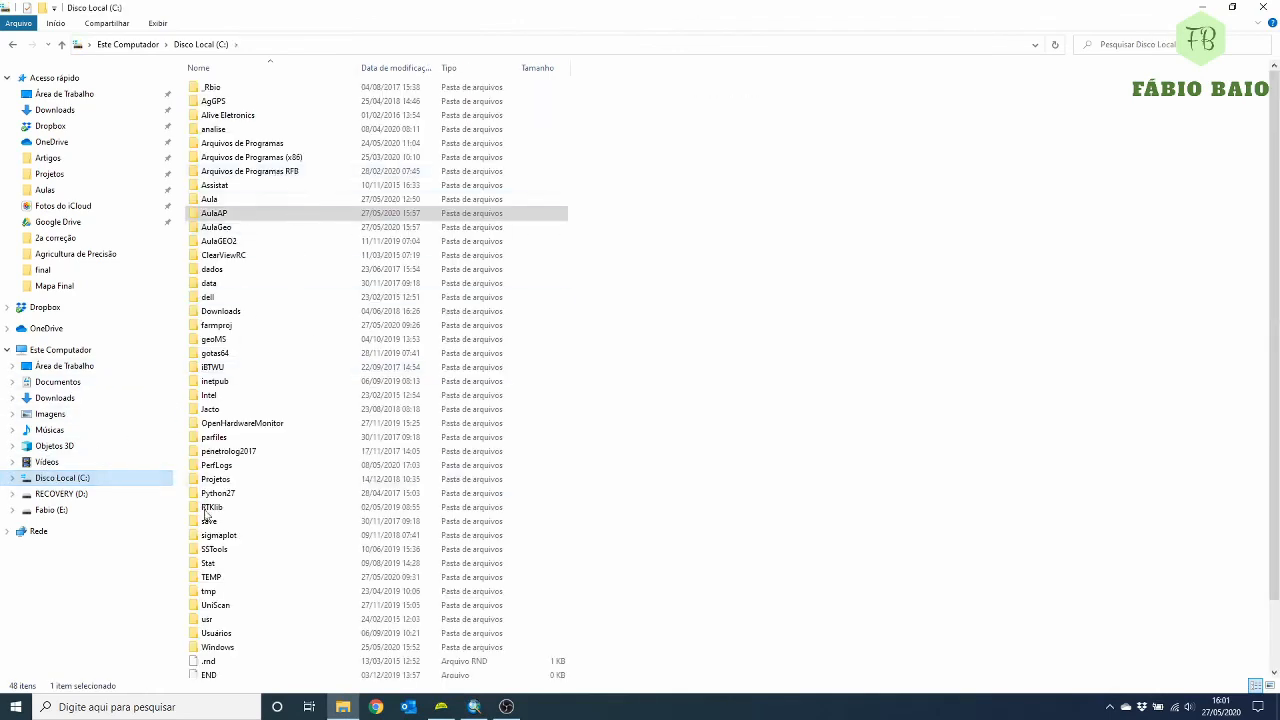
{"action": "double_click", "coordinate": [212, 579]}
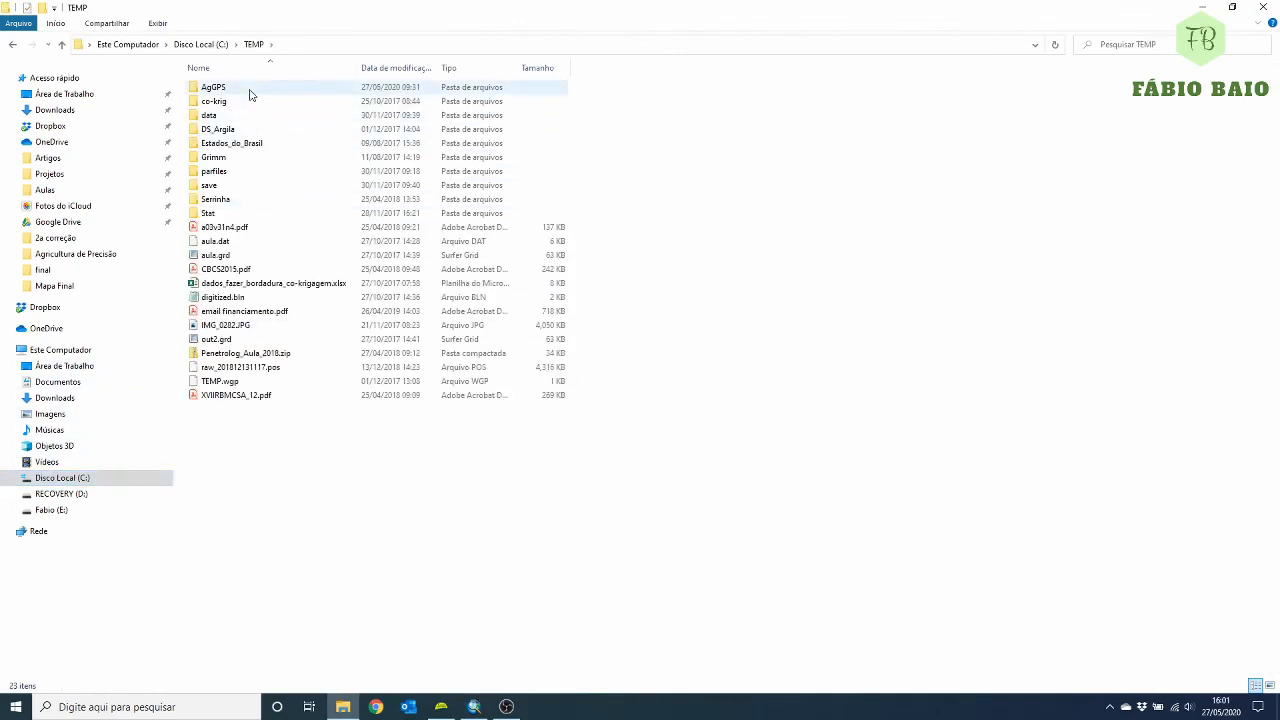
{"action": "double_click", "coordinate": [250, 92]}
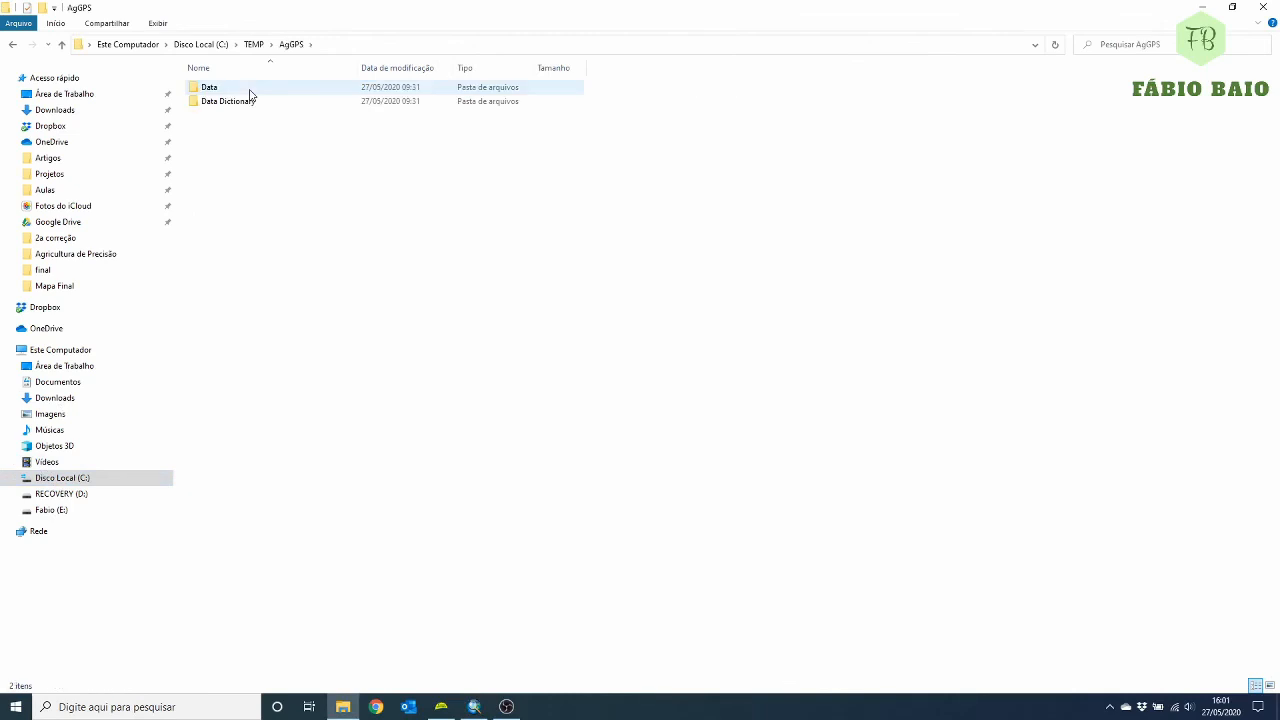
{"action": "double_click", "coordinate": [240, 89]}
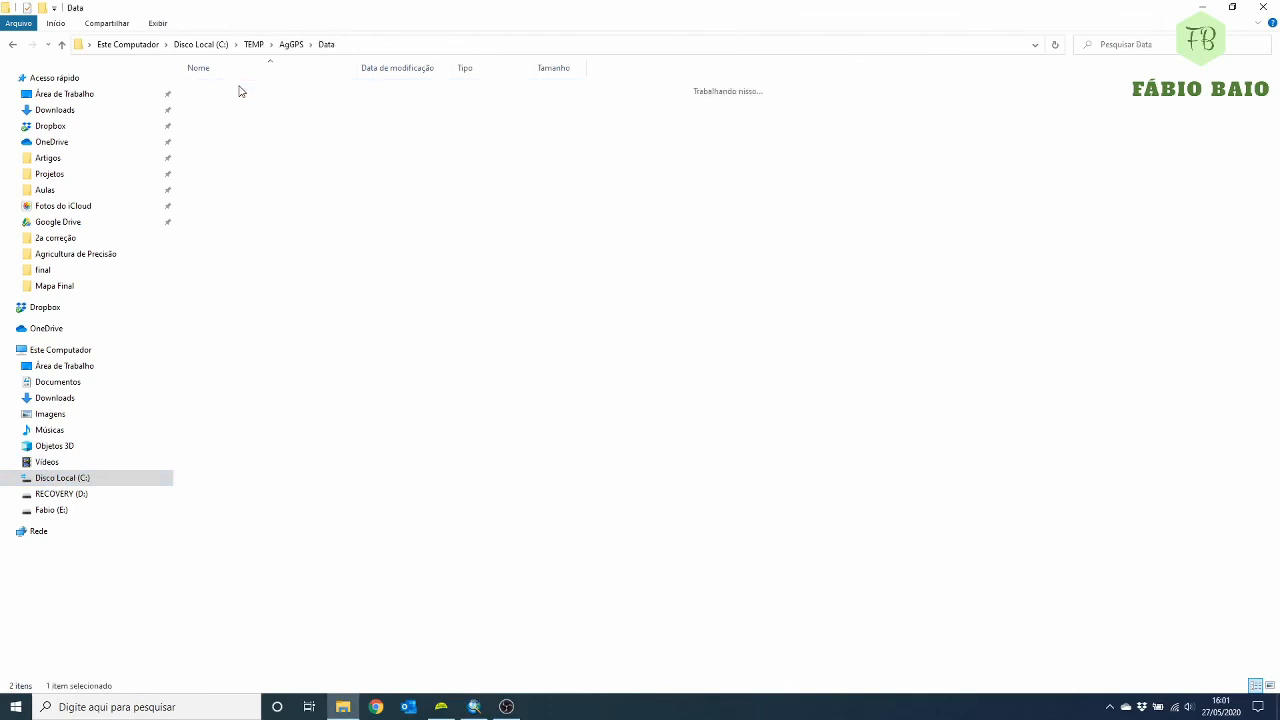
- Look inside the Data Dictionary folder in C:\TEMP\AgGPS, and return to the TEMP folder that contains AgGPS
{"action": "key", "text": "BackSpace"}
{"action": "double_click", "coordinate": [235, 104]}
{"action": "left_click", "coordinate": [291, 44]}
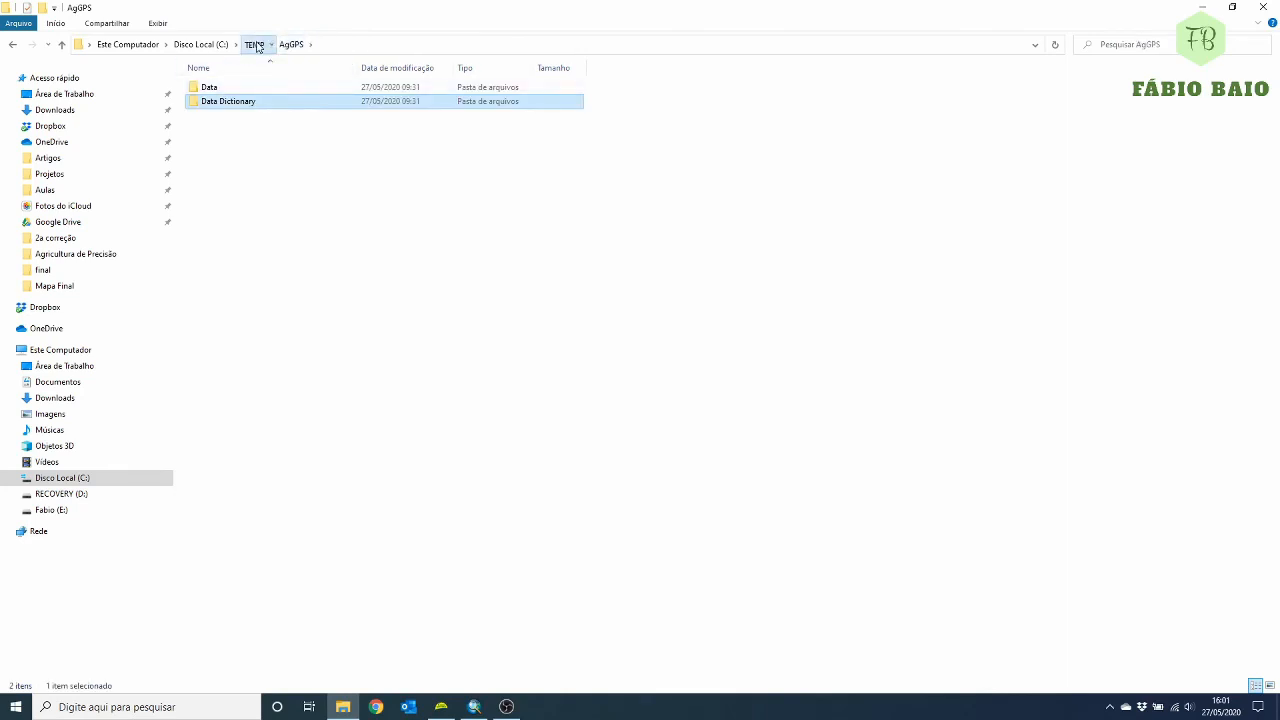
{"action": "left_click", "coordinate": [254, 44]}
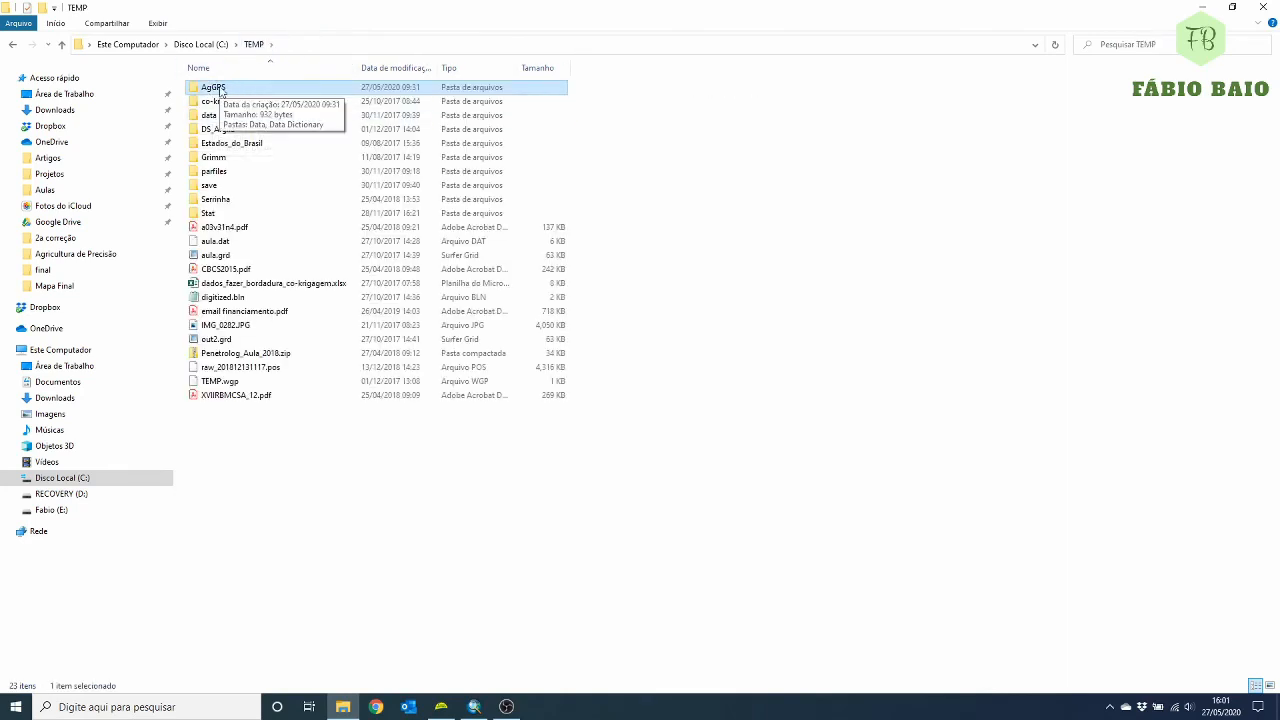
- Switch to Farm Works Office and inspect the object properties of the large green zone in the eastern part of the calc_1820 map
{"action": "left_click", "coordinate": [441, 706]}
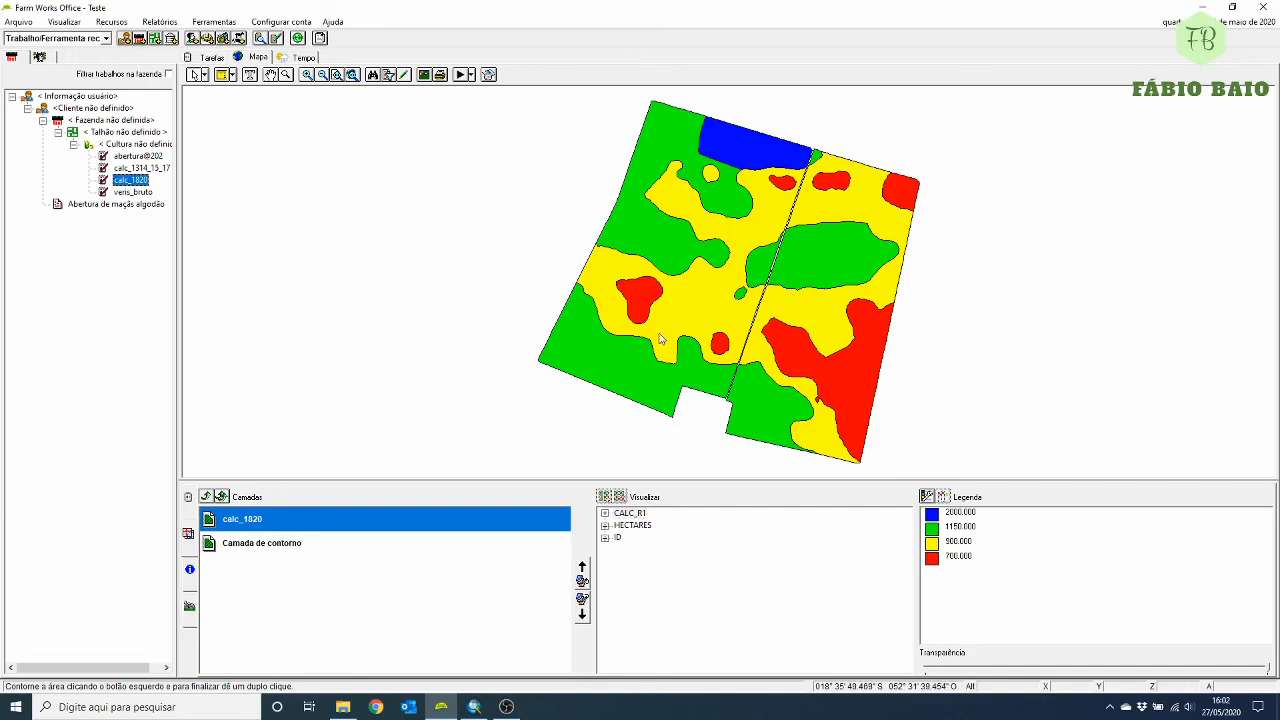
{"action": "left_click", "coordinate": [632, 237]}
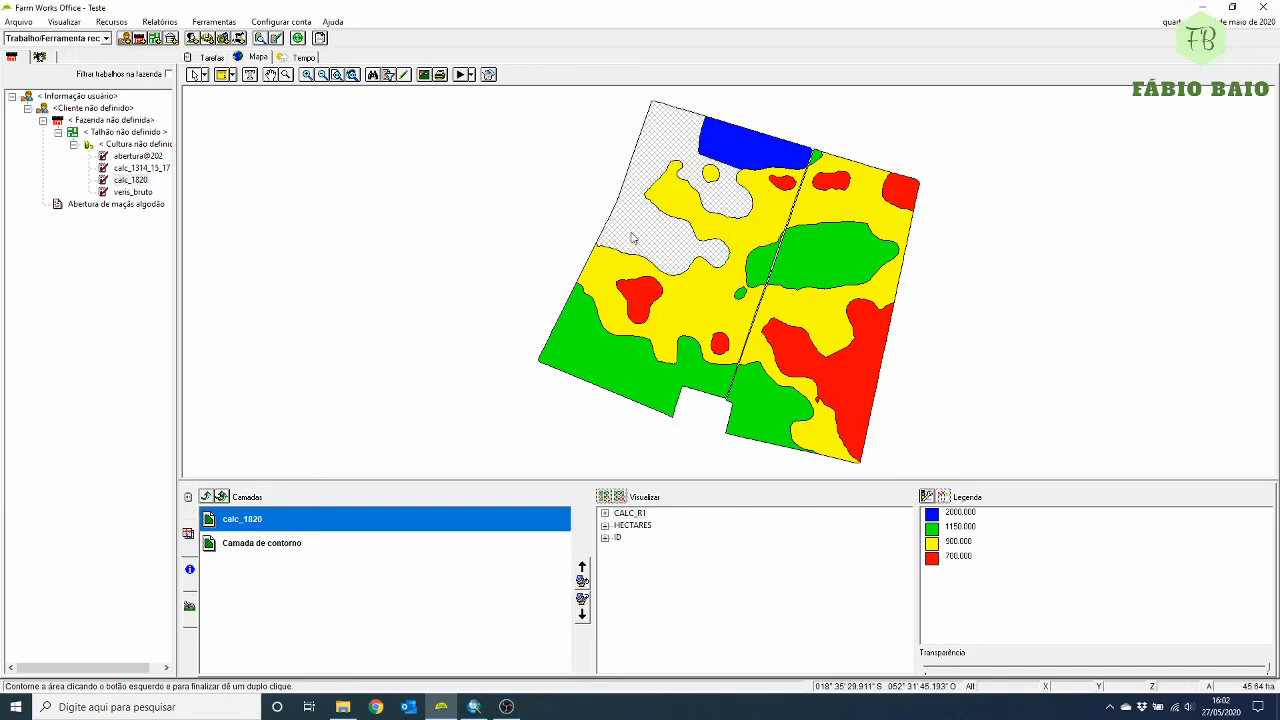
{"action": "left_click", "coordinate": [807, 272]}
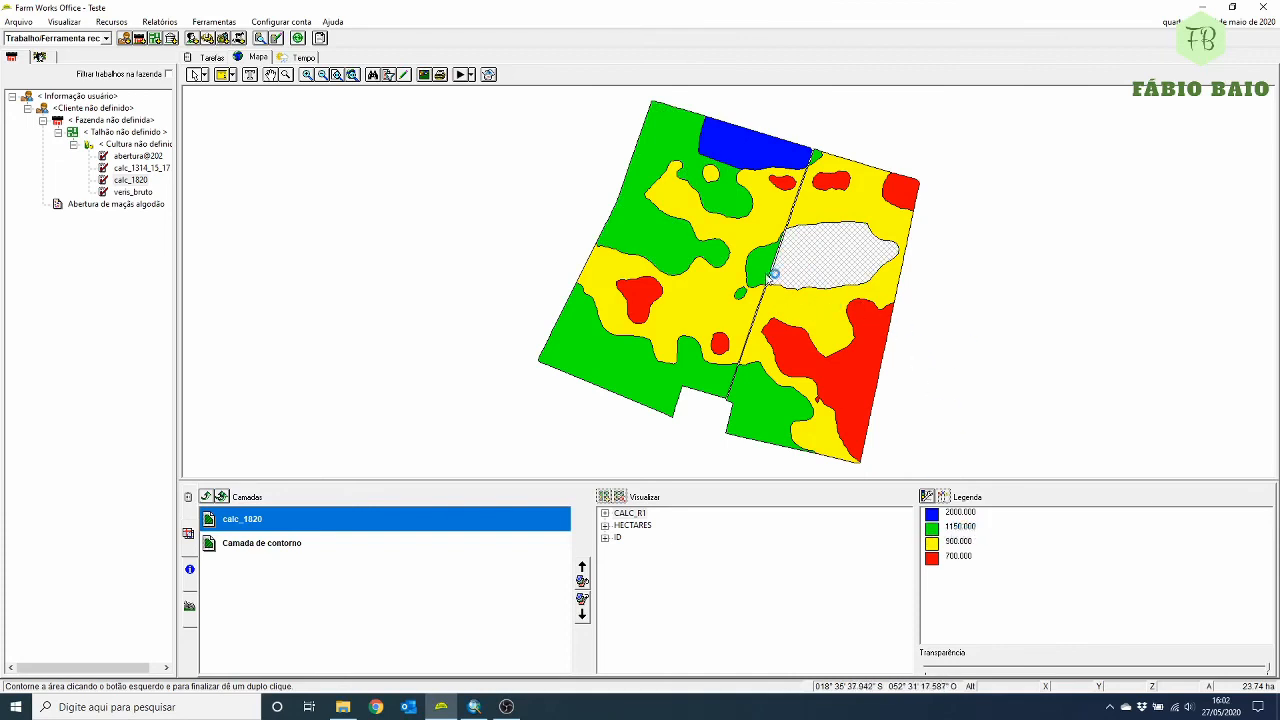
{"action": "left_click", "coordinate": [767, 275]}
{"action": "left_click", "coordinate": [815, 269]}
{"action": "right_click", "coordinate": [820, 266]}
{"action": "left_click", "coordinate": [868, 336]}
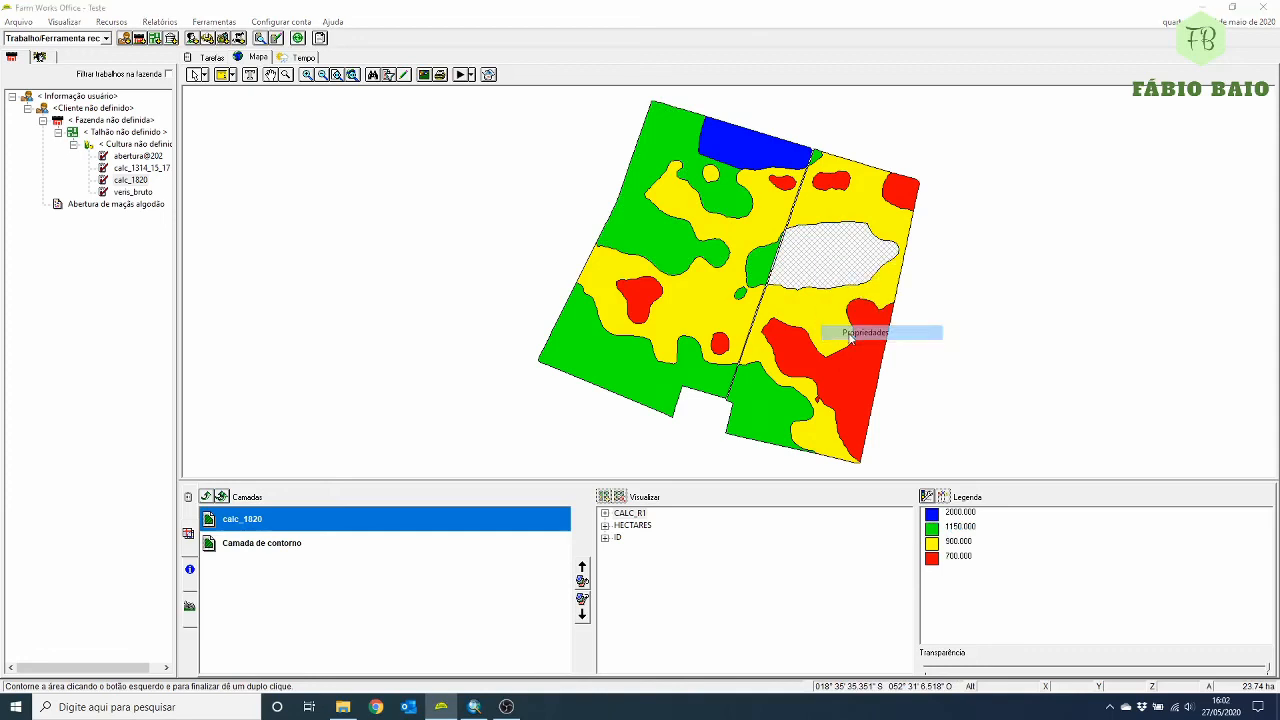
{"action": "left_click_drag", "start_coordinate": [600, 218], "coordinate": [495, 211]}
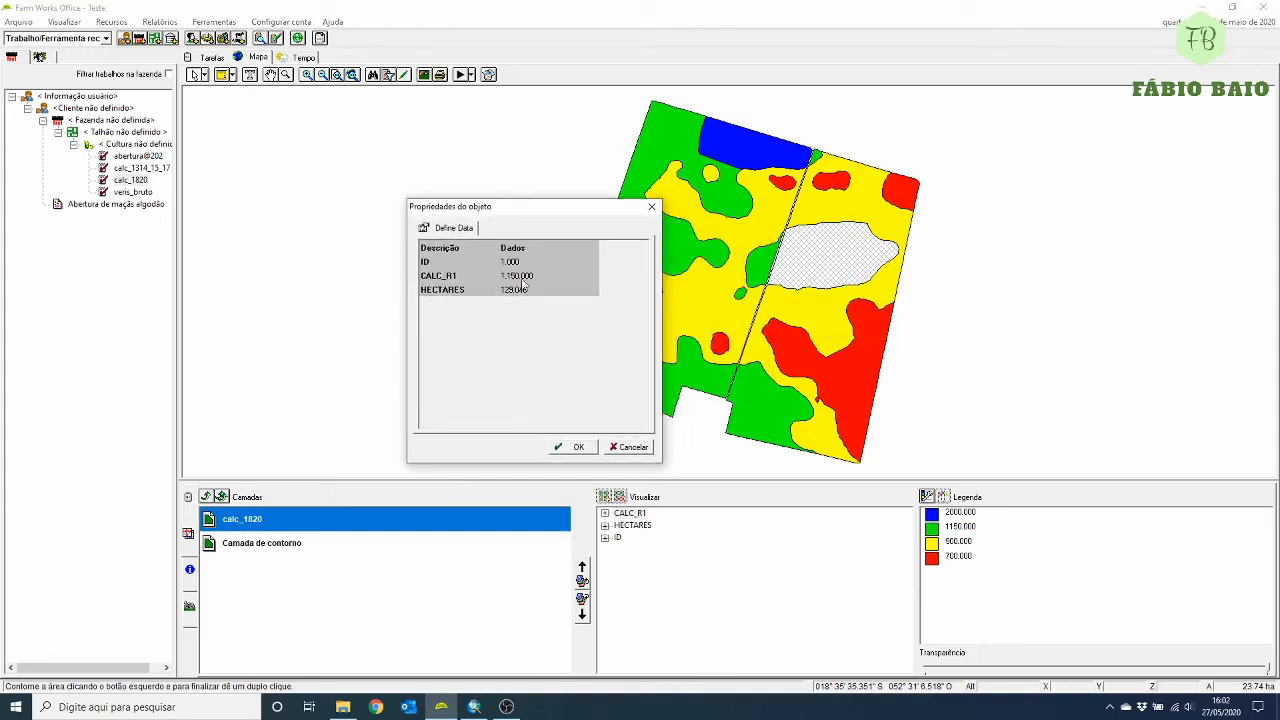
{"action": "left_click", "coordinate": [626, 447]}
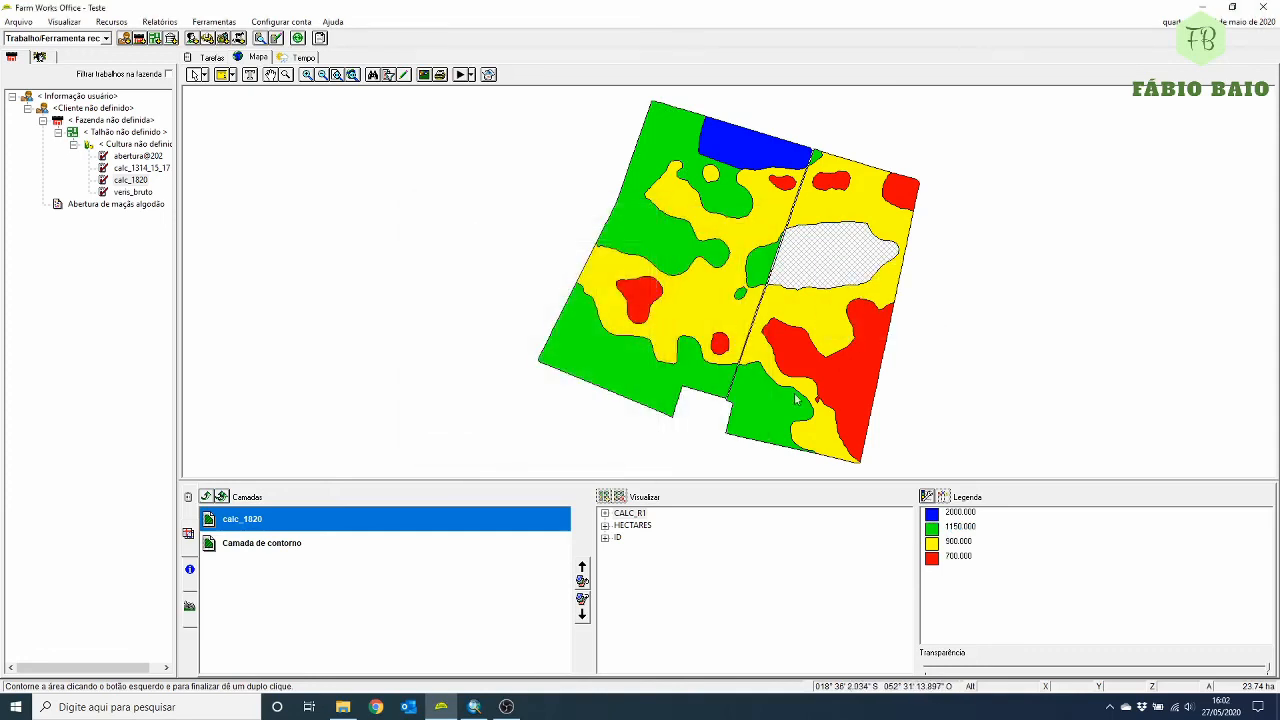
- Inspect the object properties of the larger red zone in the western part of the calc_1820 map
{"action": "left_click", "coordinate": [637, 300]}
{"action": "right_click", "coordinate": [637, 300]}
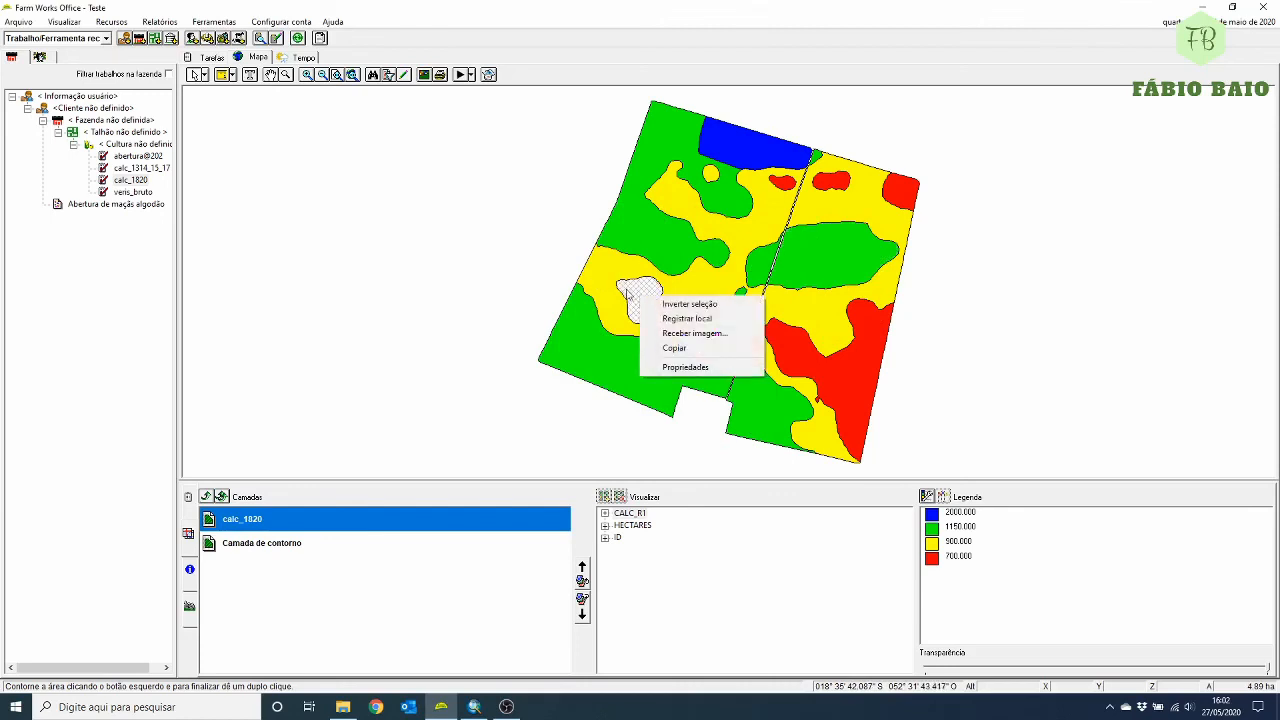
{"action": "left_click", "coordinate": [531, 274]}
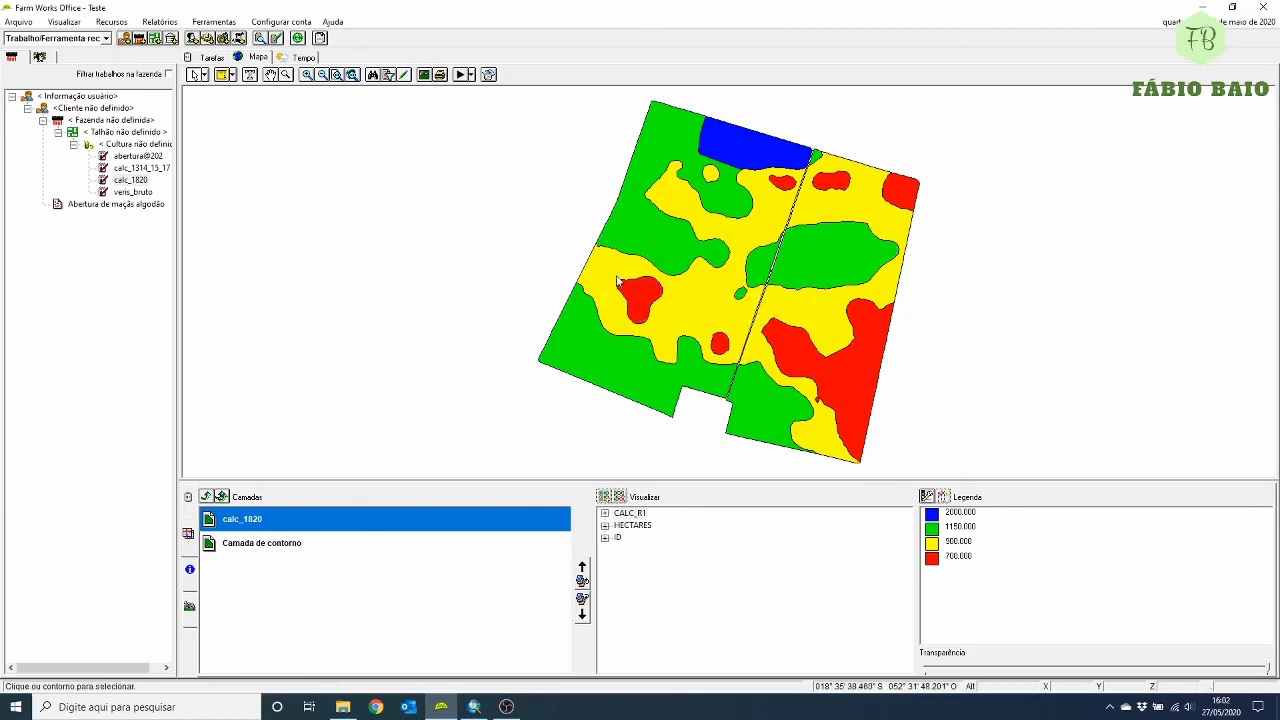
{"action": "left_click", "coordinate": [640, 305]}
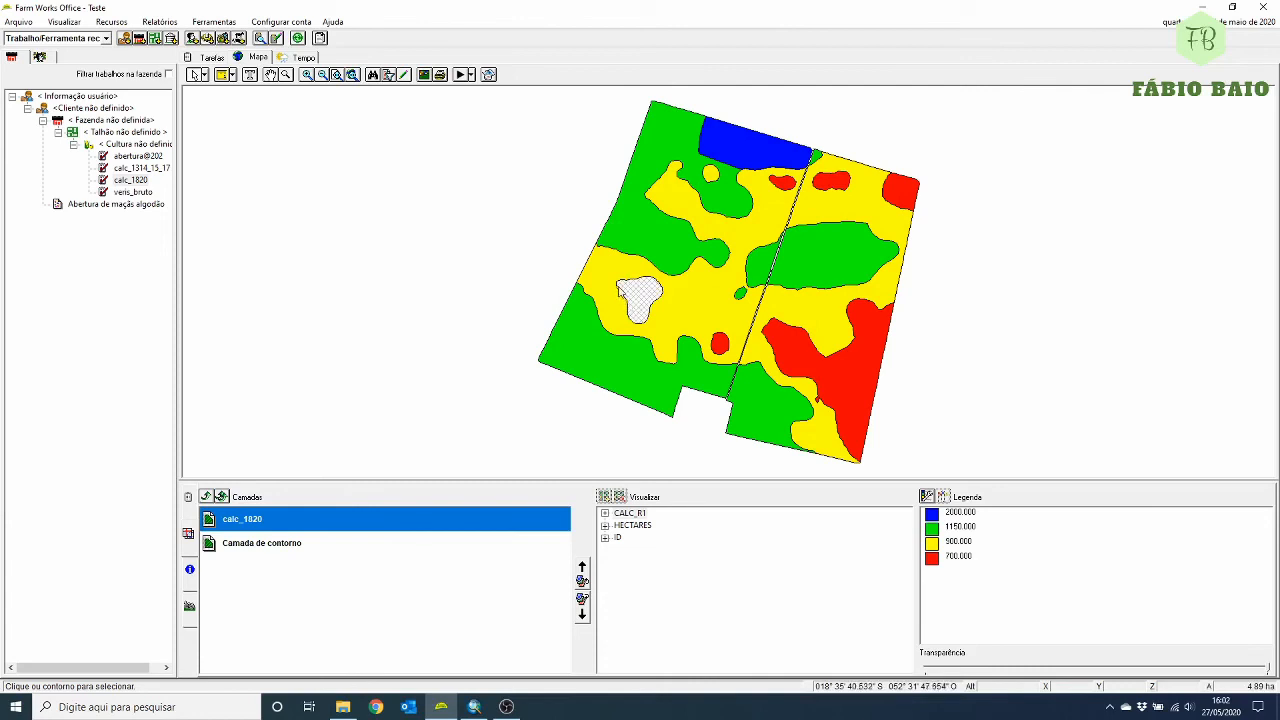
{"action": "right_click", "coordinate": [637, 294]}
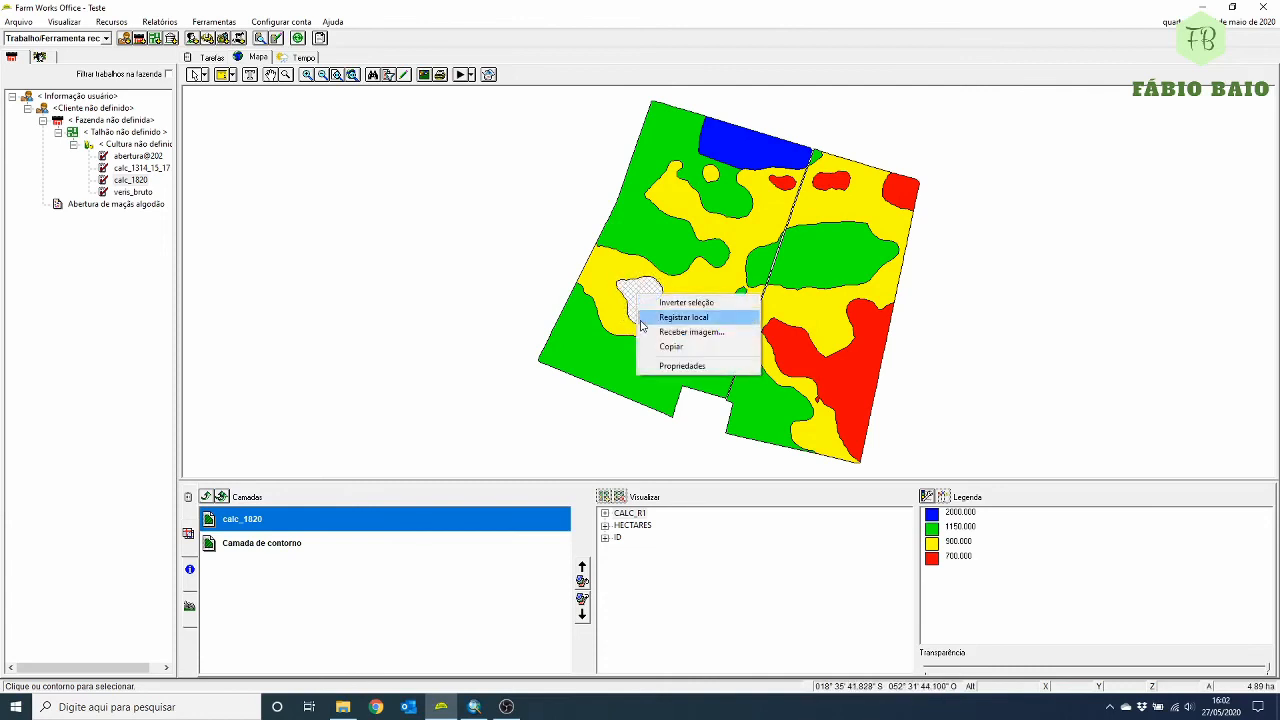
{"action": "left_click", "coordinate": [682, 366]}
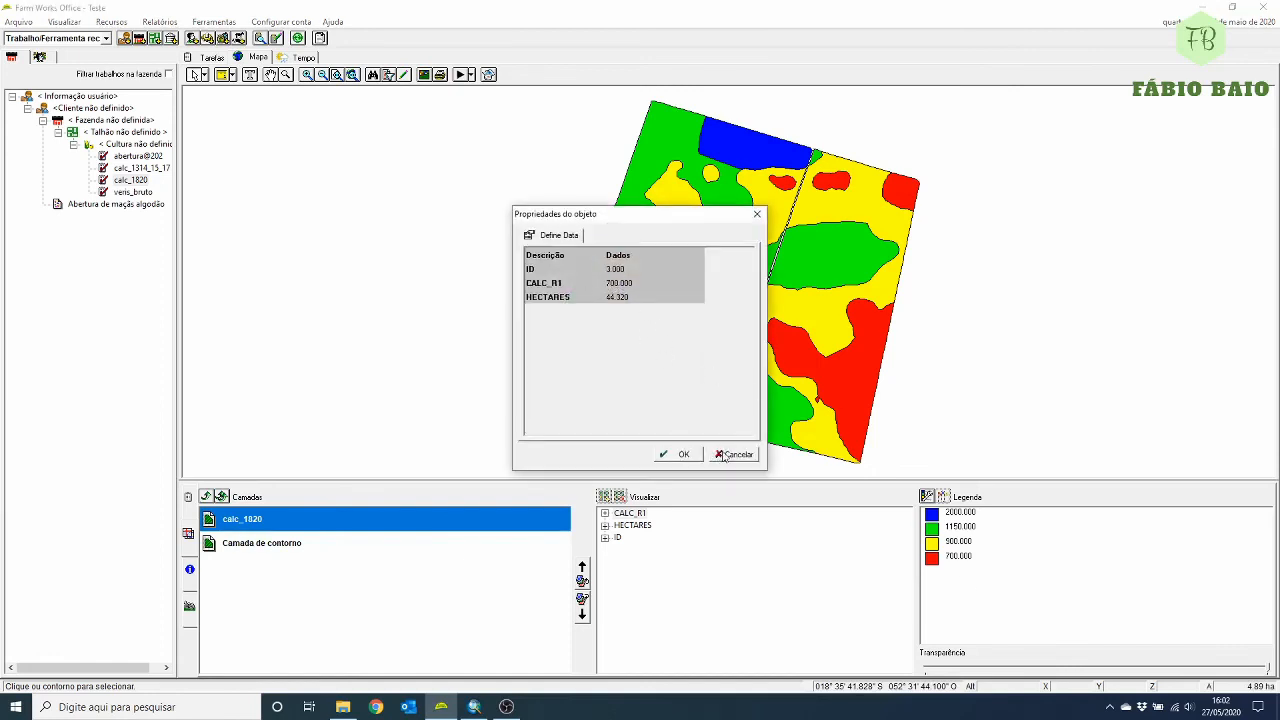
{"action": "left_click", "coordinate": [690, 458]}
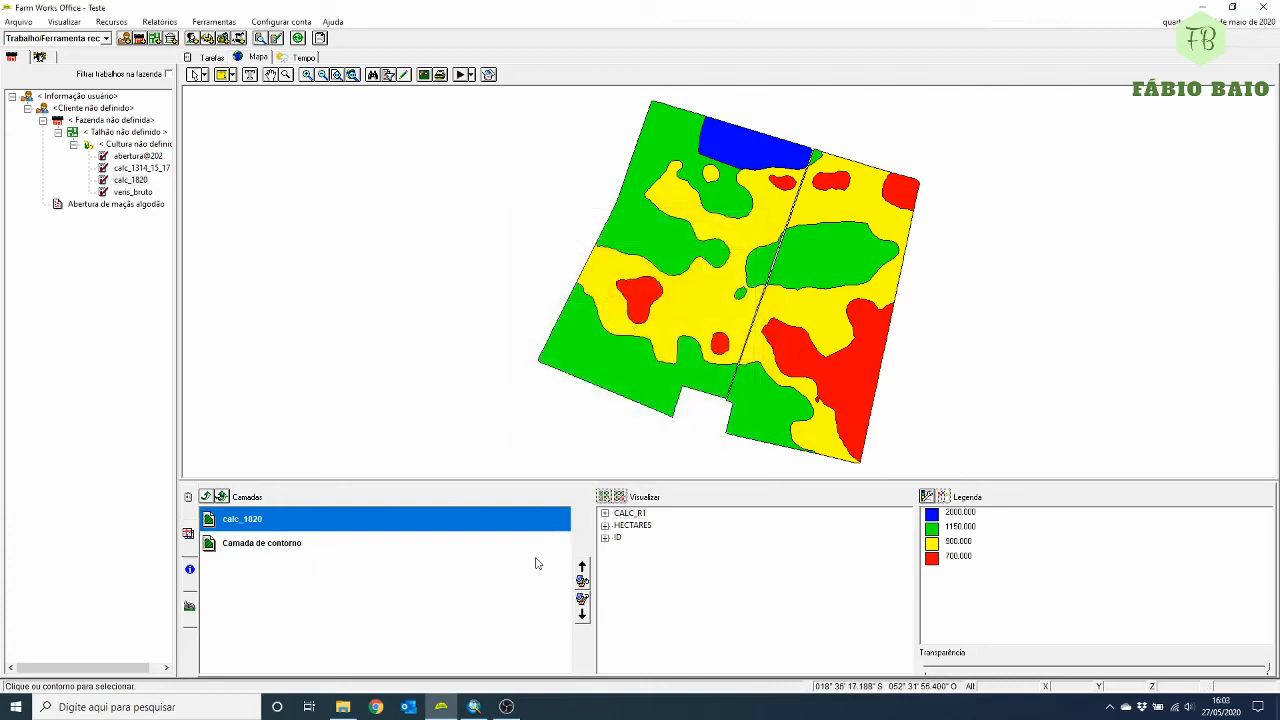
{"action": "left_click", "coordinate": [505, 700]}
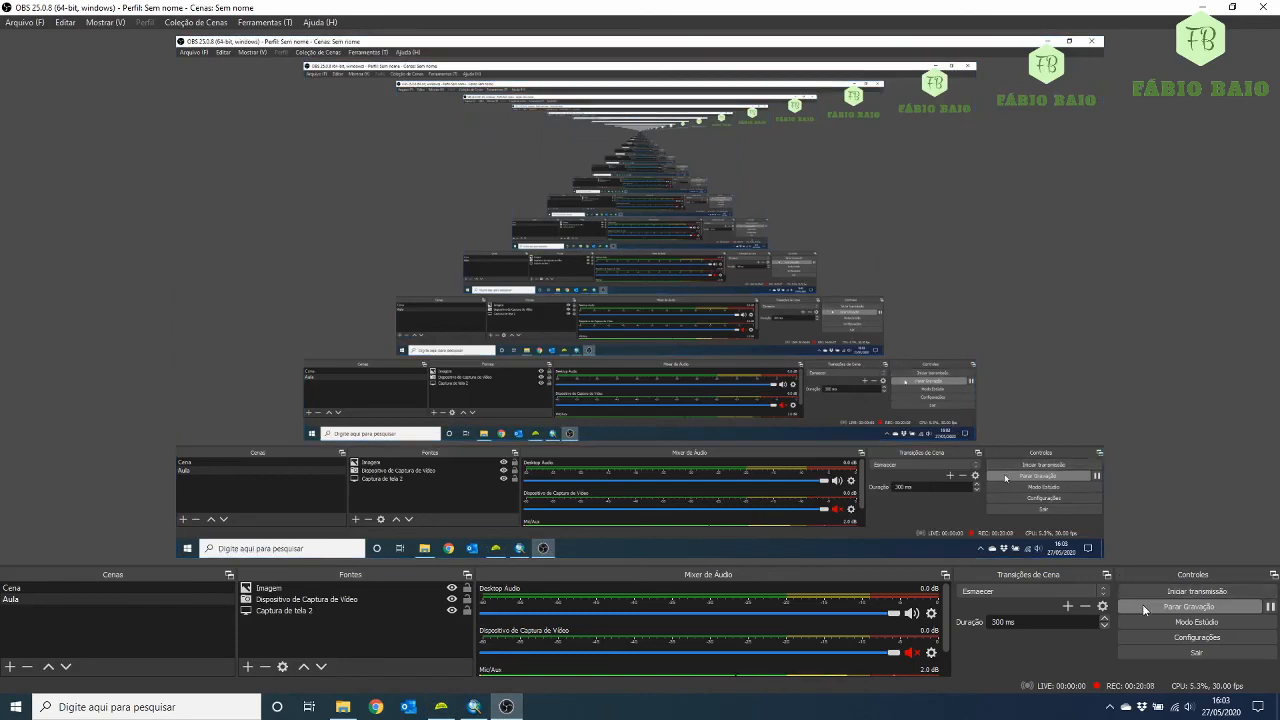